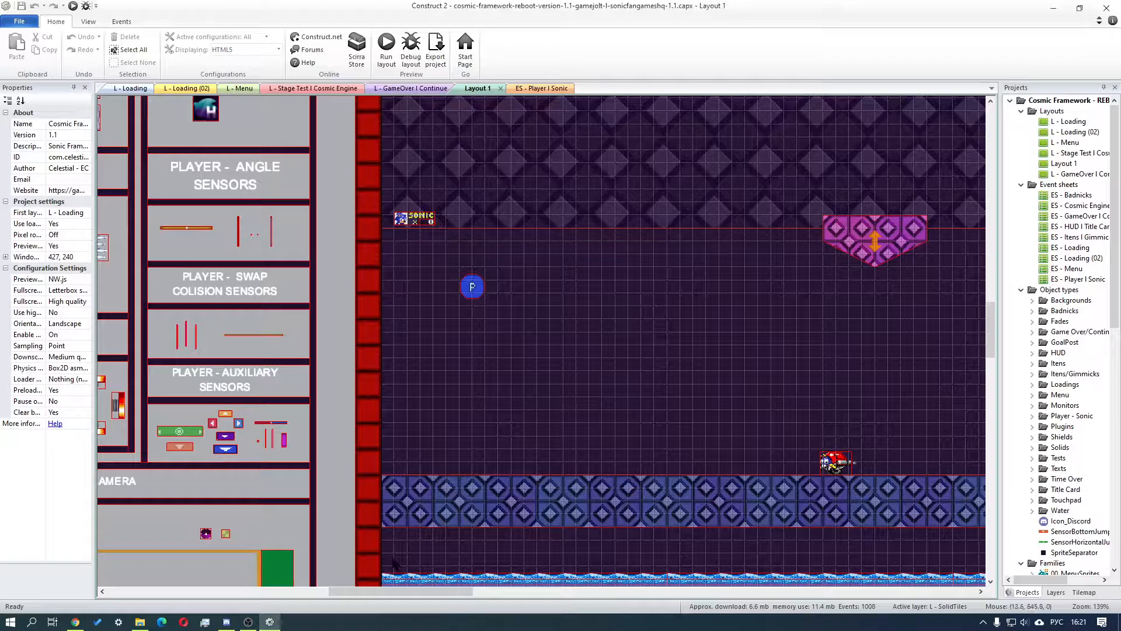
Move the TB_Barrier column at the level's right end farther out to position 4240, -64
{"action": "left_click_drag", "start_coordinate": [415, 591], "coordinate": [325, 515]}
{"action": "left_click_drag", "start_coordinate": [991, 343], "coordinate": [991, 300]}
{"action": "left_click_drag", "start_coordinate": [282, 594], "coordinate": [676, 592]}
{"action": "left_click_drag", "start_coordinate": [994, 295], "coordinate": [962, 342]}
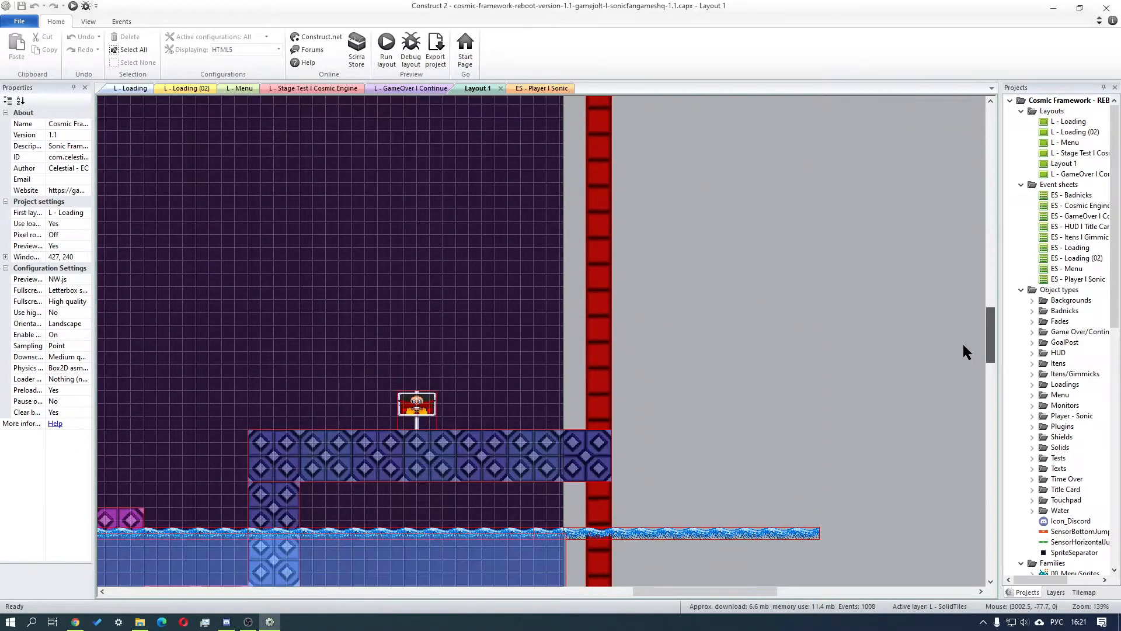
{"action": "left_click", "coordinate": [1055, 592]}
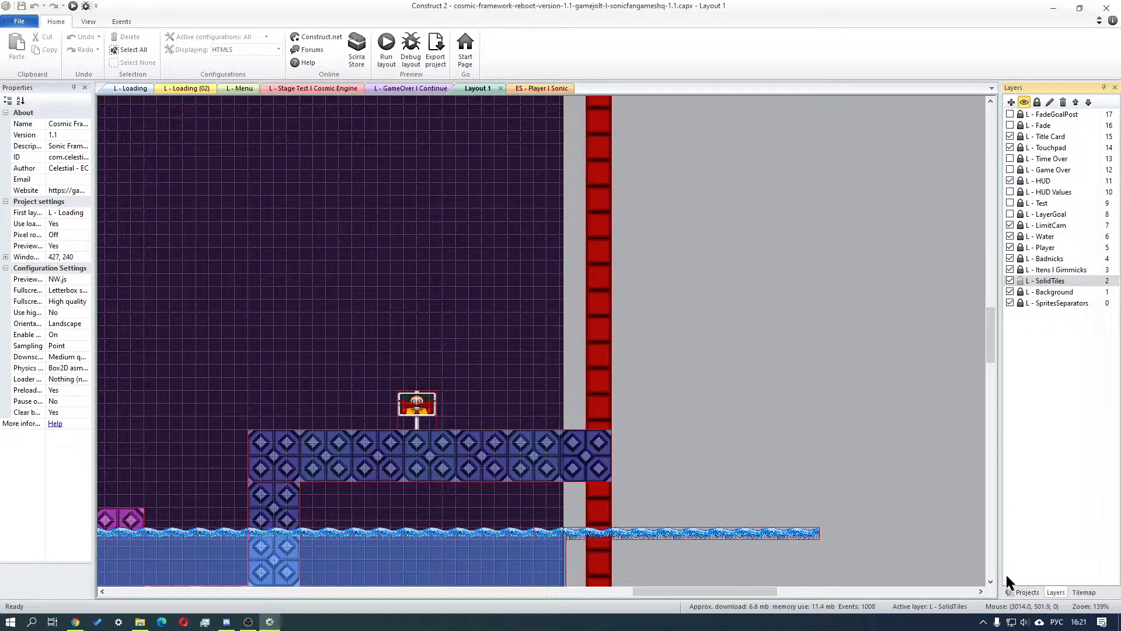
{"action": "left_click", "coordinate": [1023, 592]}
{"action": "left_click", "coordinate": [603, 345]}
{"action": "left_click_drag", "start_coordinate": [598, 379], "coordinate": [893, 339]}
{"action": "left_click_drag", "start_coordinate": [985, 349], "coordinate": [988, 299]}
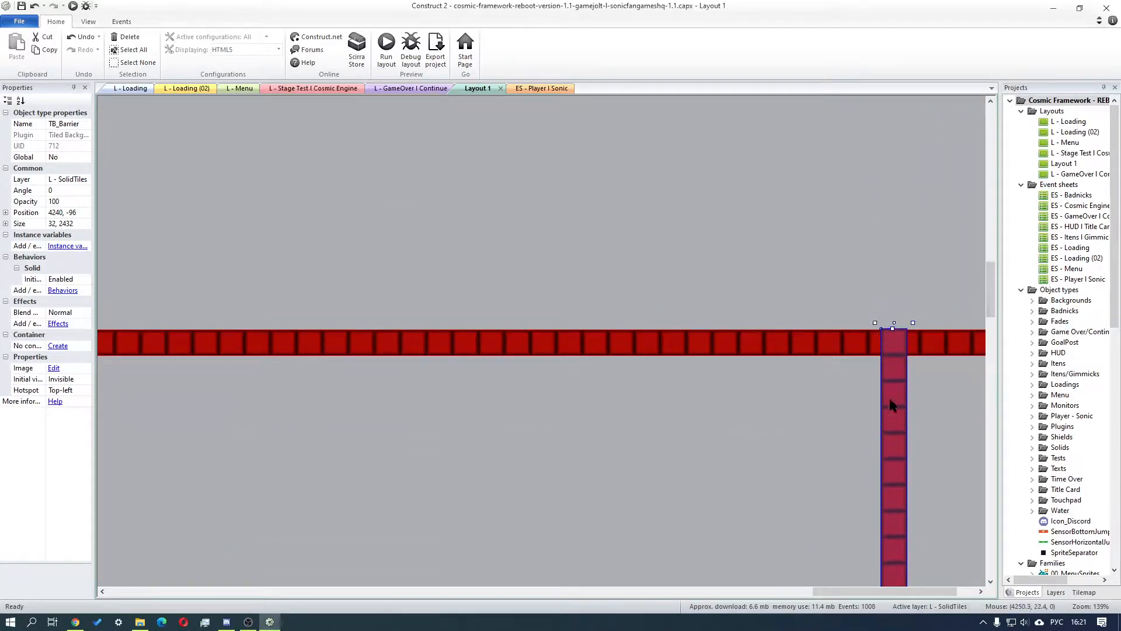
Set the layout size of Layout 1 to 3500, 1000
{"action": "left_click_drag", "start_coordinate": [841, 592], "coordinate": [613, 591]}
{"action": "left_click_drag", "start_coordinate": [992, 296], "coordinate": [988, 343]}
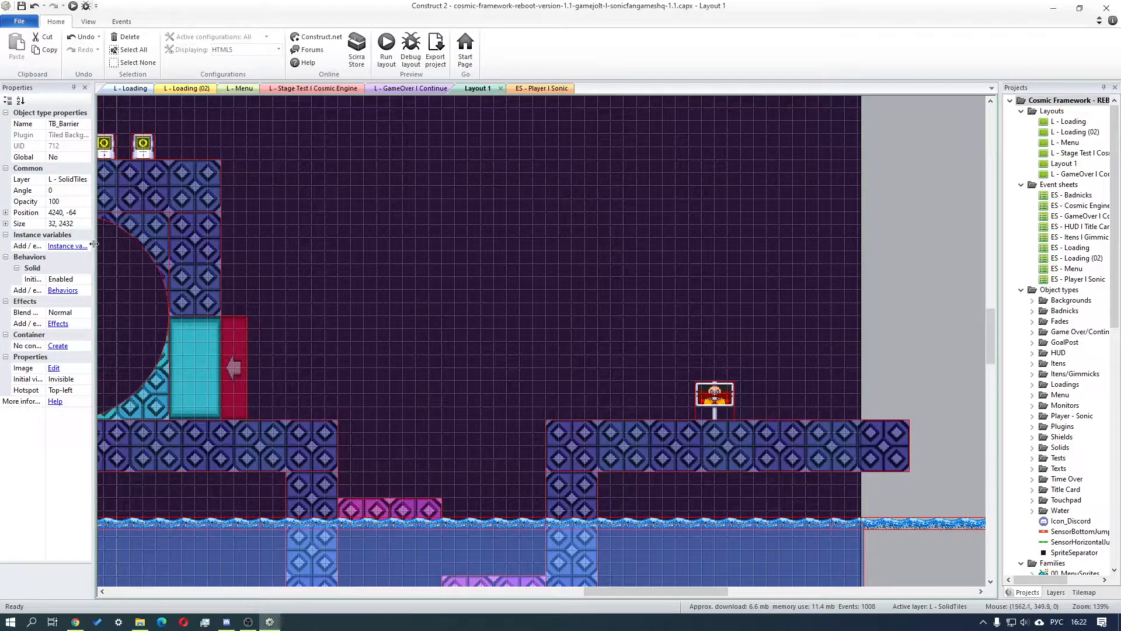
{"action": "left_click", "coordinate": [560, 263]}
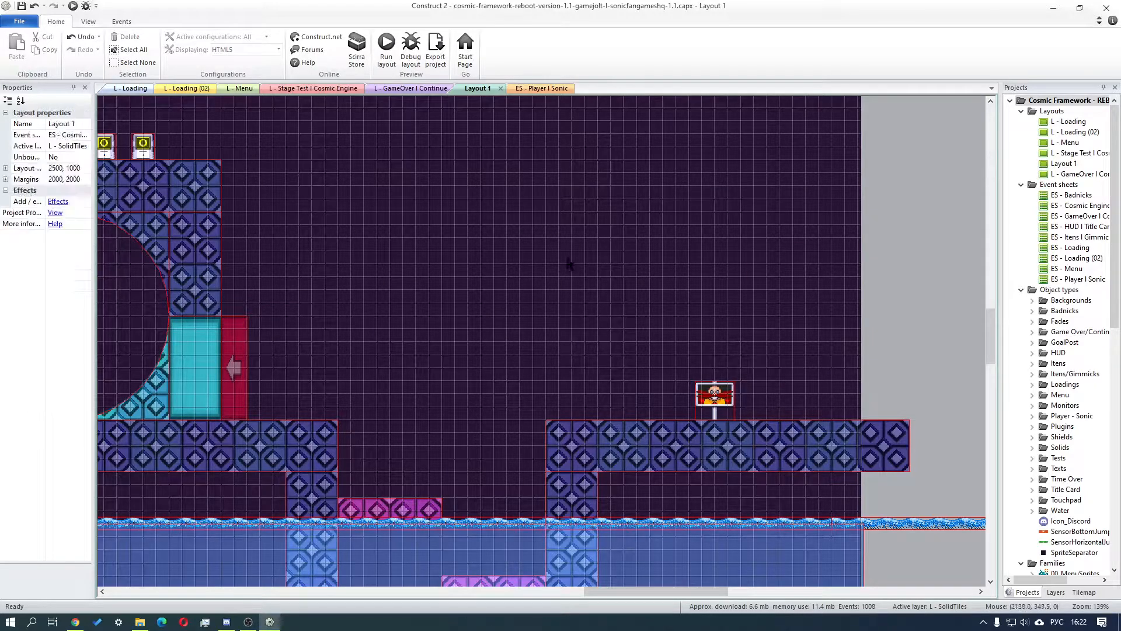
{"action": "left_click", "coordinate": [56, 169]}
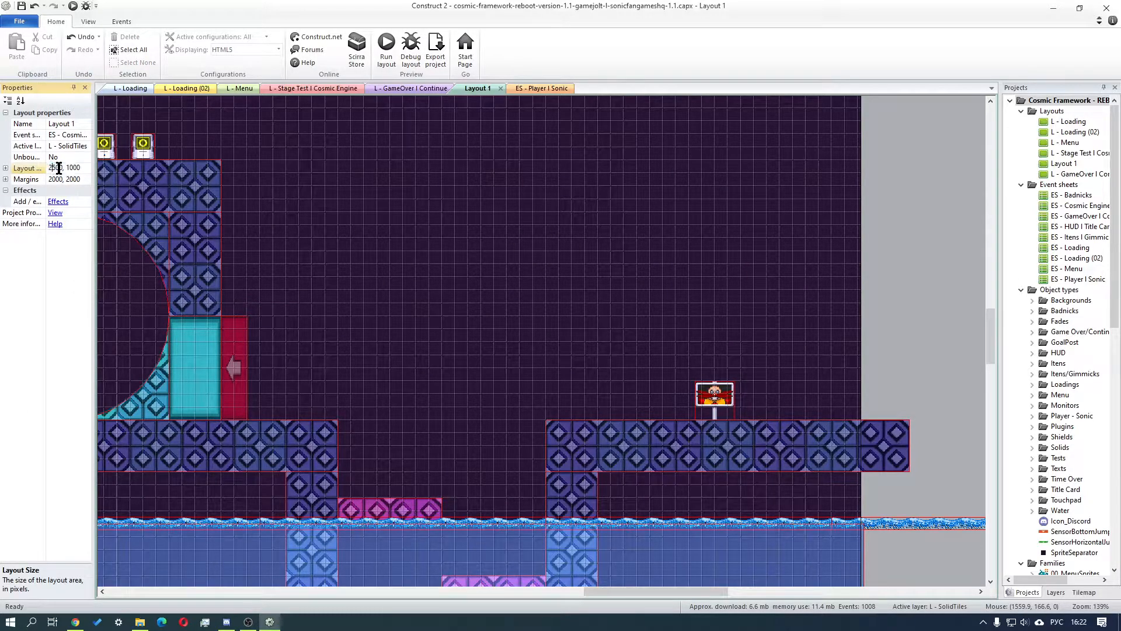
{"action": "left_click", "coordinate": [593, 230]}
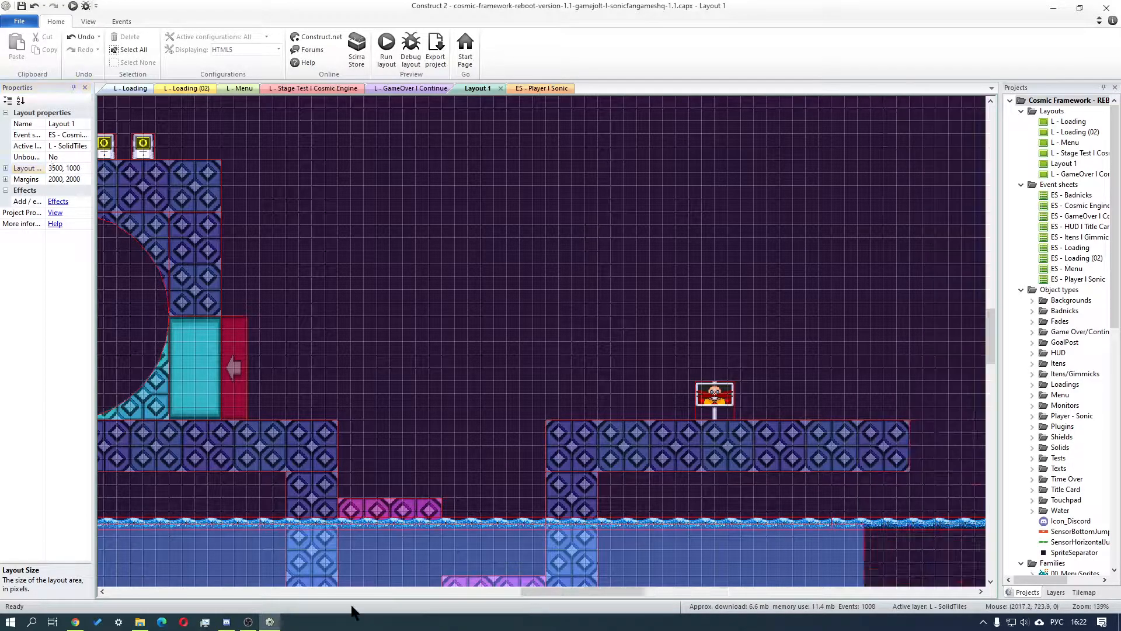
Place the vertical TB_Barrier at the layout's new right edge, at position 3504, -160
{"action": "left_click_drag", "start_coordinate": [598, 593], "coordinate": [796, 592]}
{"action": "left_click_drag", "start_coordinate": [896, 477], "coordinate": [308, 409]}
{"action": "mouse_move", "coordinate": [990, 335]}
{"action": "left_mouse_down"}
{"action": "mouse_move", "coordinate": [975, 315]}
{"action": "mouse_move", "coordinate": [986, 321]}
{"action": "mouse_move", "coordinate": [977, 388]}
{"action": "mouse_move", "coordinate": [976, 350]}
{"action": "left_mouse_up"}
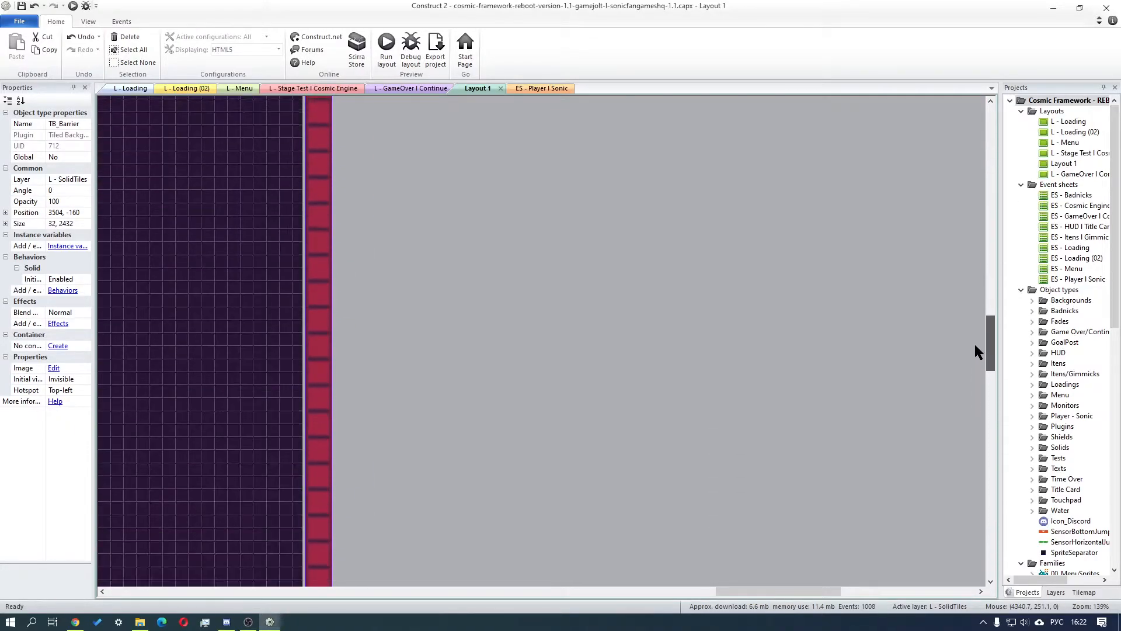
Lock the L - SolidTiles layer and make L - Water the unlocked active layer
{"action": "left_click_drag", "start_coordinate": [776, 592], "coordinate": [617, 591]}
{"action": "left_click", "coordinate": [509, 380]}
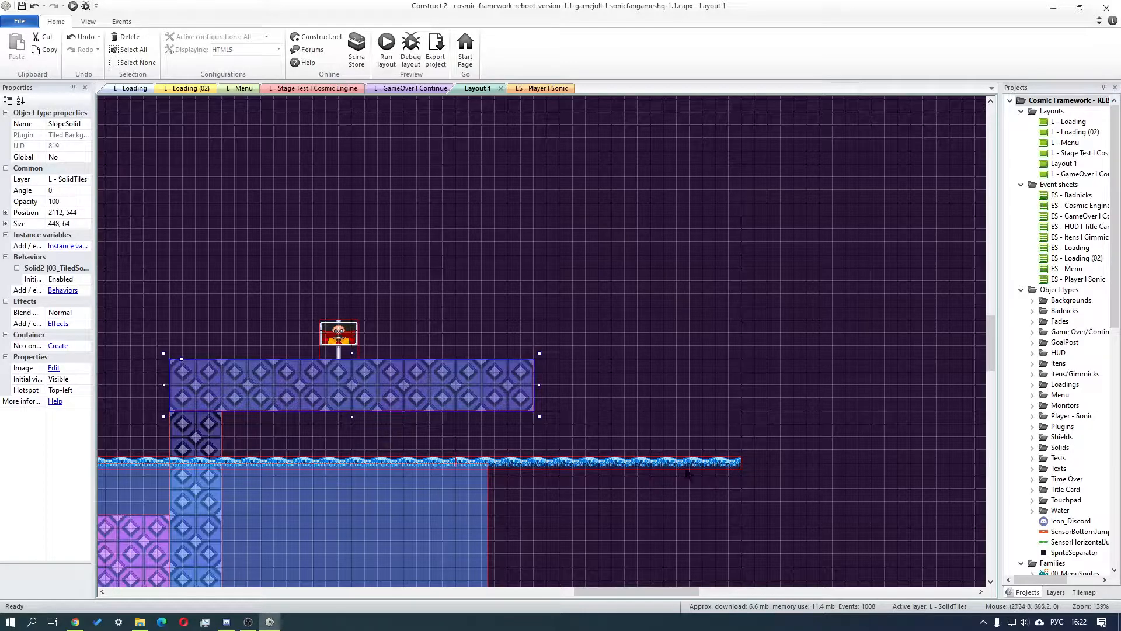
{"action": "left_click", "coordinate": [1056, 591]}
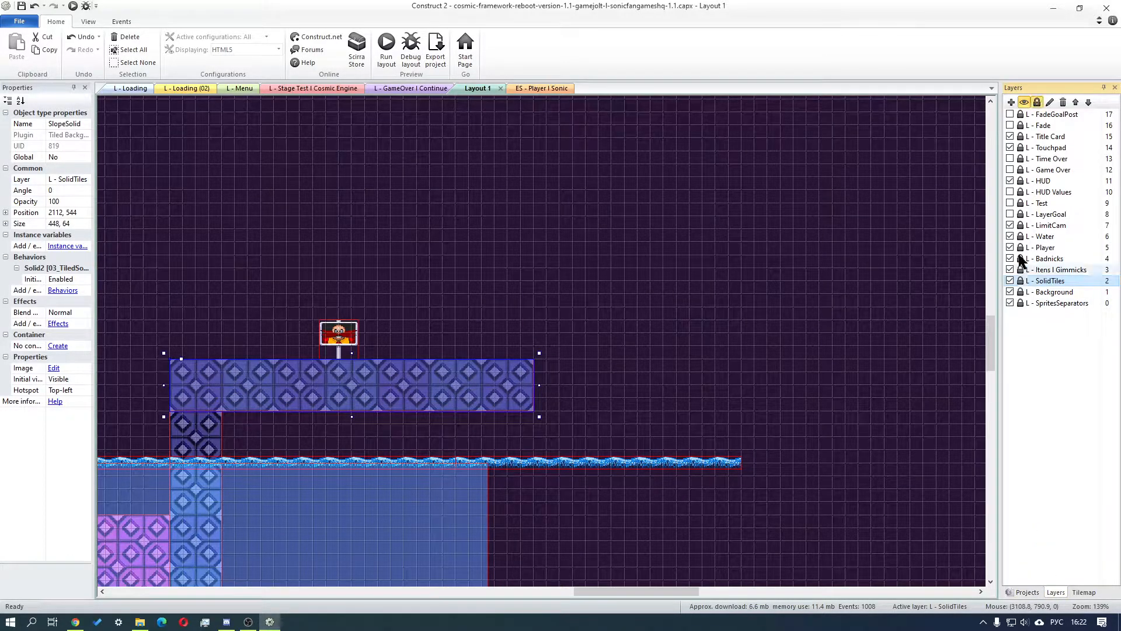
{"action": "left_click", "coordinate": [1044, 236]}
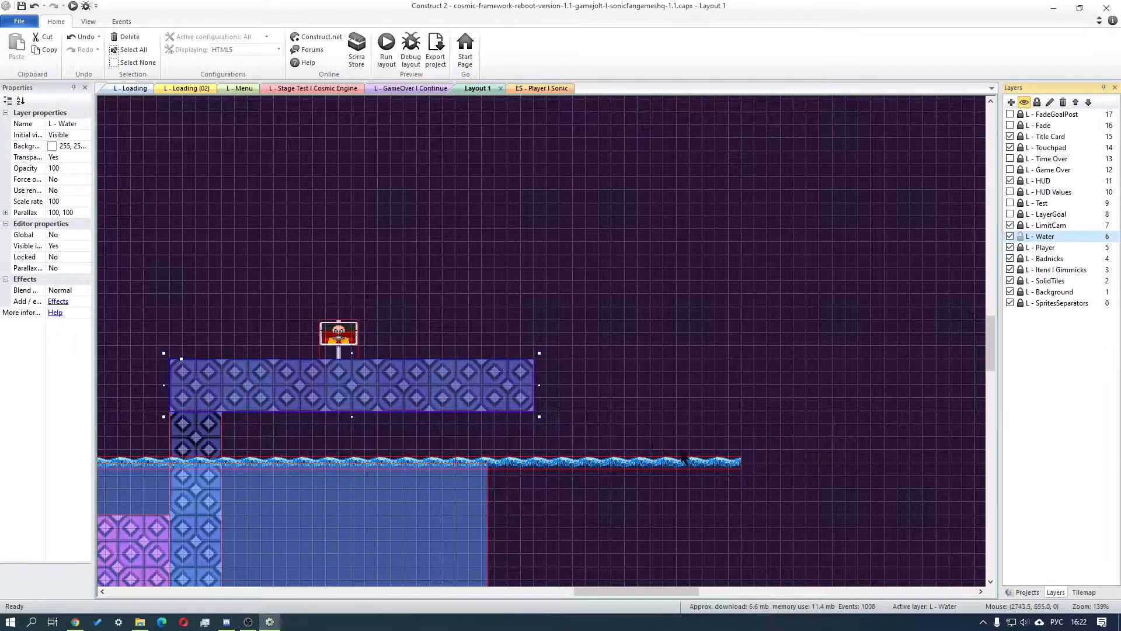
Copy the last Water_Sprite surface strip and paste it beyond the end of the water line
{"action": "left_click", "coordinate": [680, 461]}
{"action": "key", "text": "ctrl+c"}
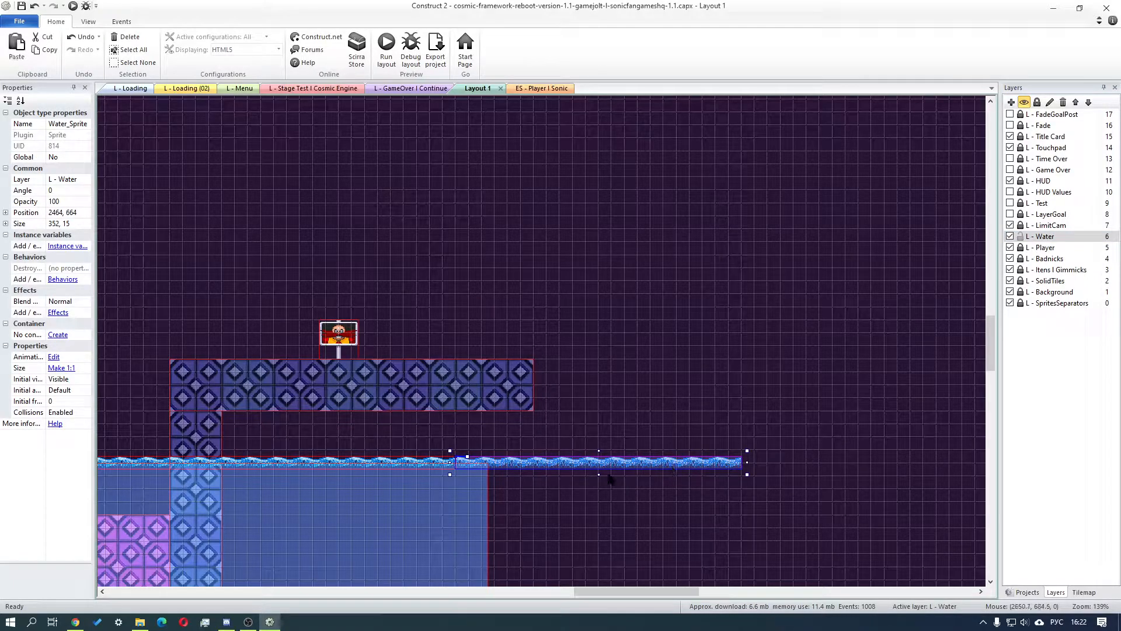
{"action": "key", "text": "ctrl+v"}
{"action": "left_click", "coordinate": [817, 465]}
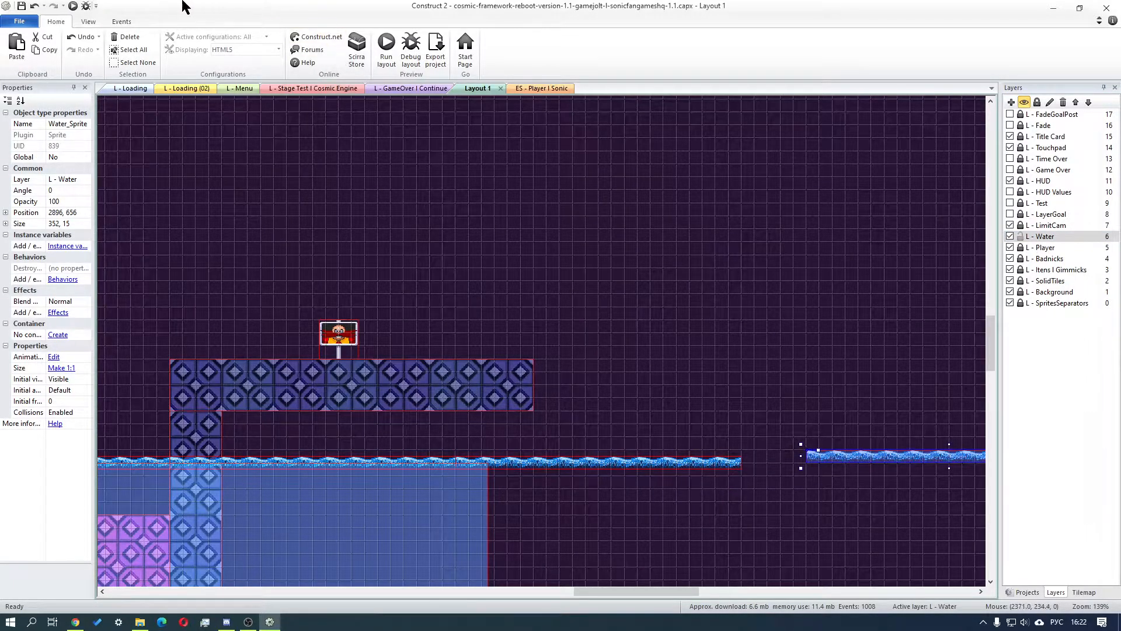
Set the snapping grid width and height to 8
{"action": "left_click", "coordinate": [89, 22]}
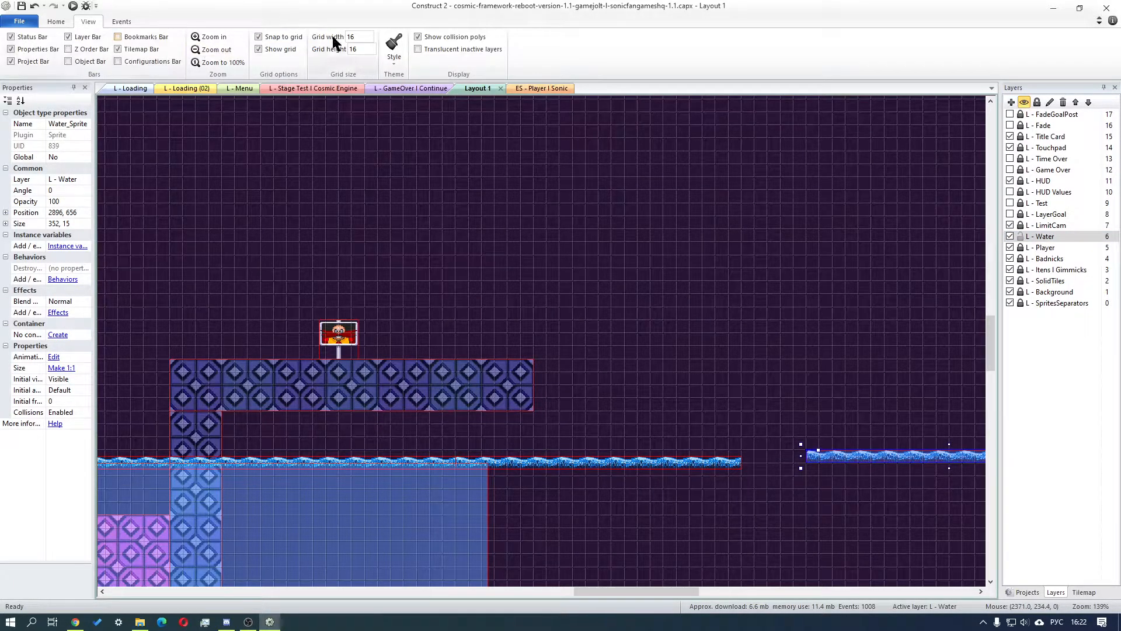
{"action": "left_click", "coordinate": [364, 49]}
{"action": "type", "text": "8"}
{"action": "left_click", "coordinate": [519, 239]}
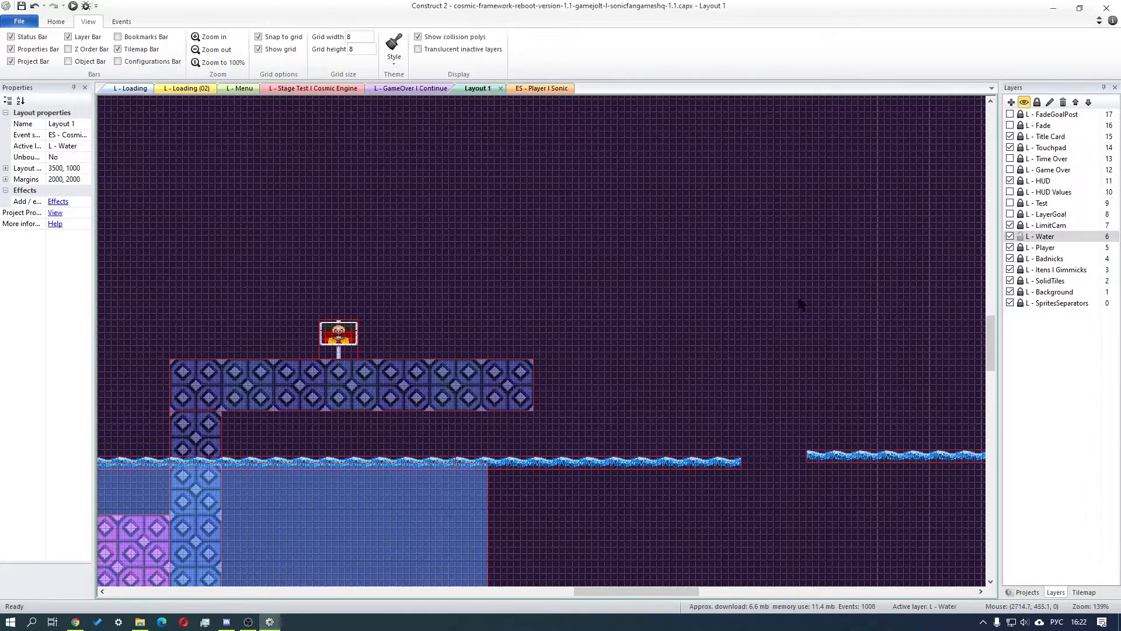
{"action": "double_click", "coordinate": [352, 49]}
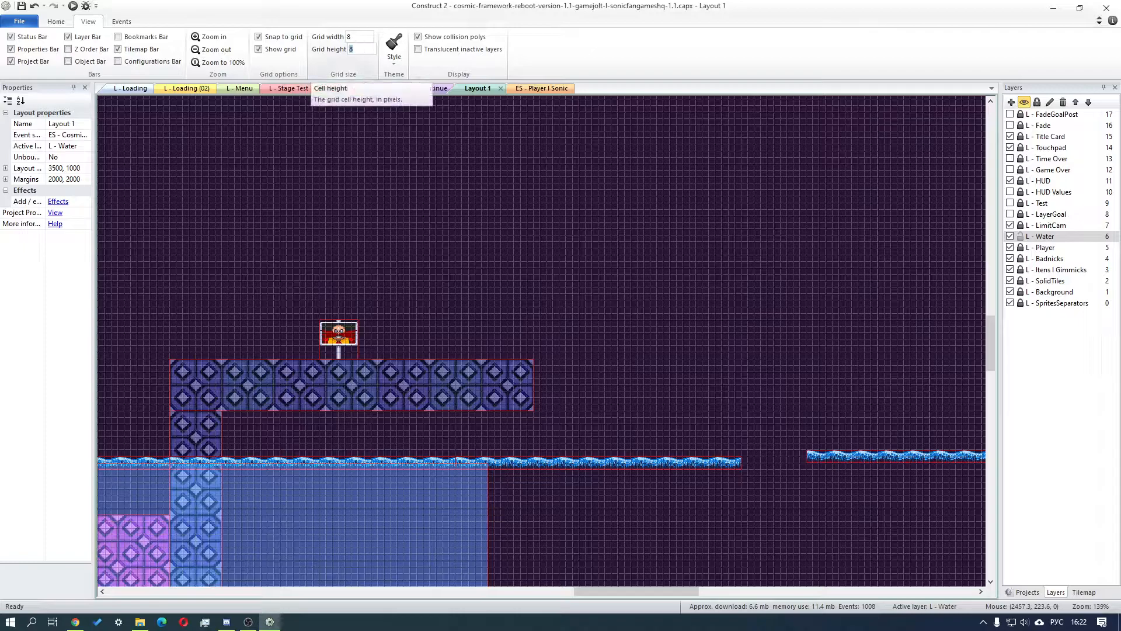
{"action": "type", "text": "16"}
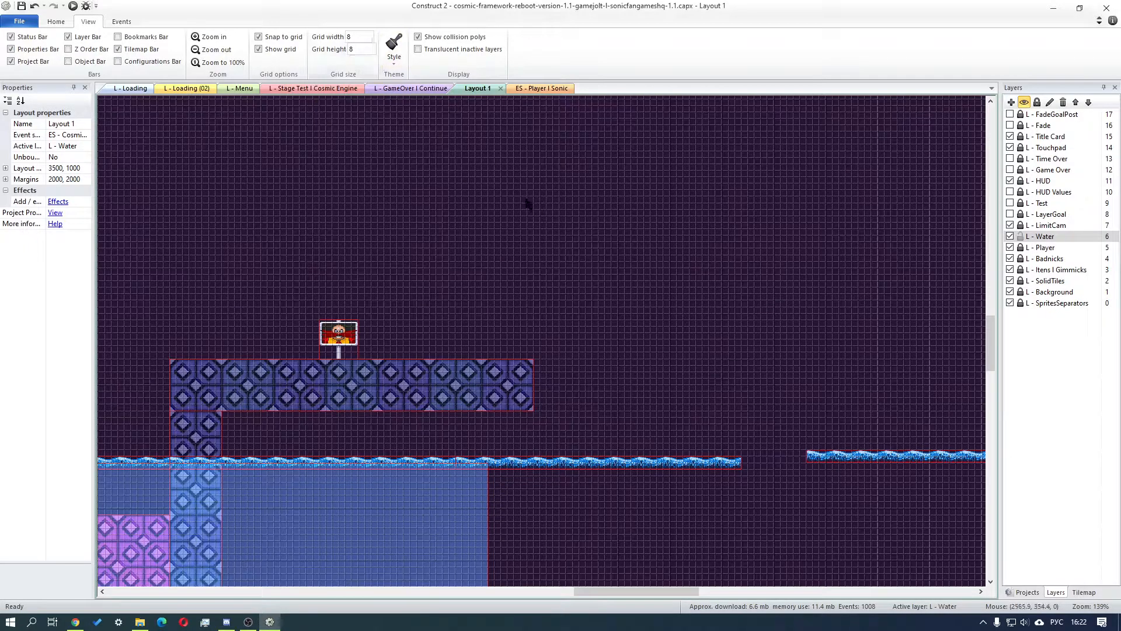
Align the pasted water strip at 2816, 664 and add another copy at 3168, 664 reaching the barrier
{"action": "left_click_drag", "start_coordinate": [825, 460], "coordinate": [755, 462]}
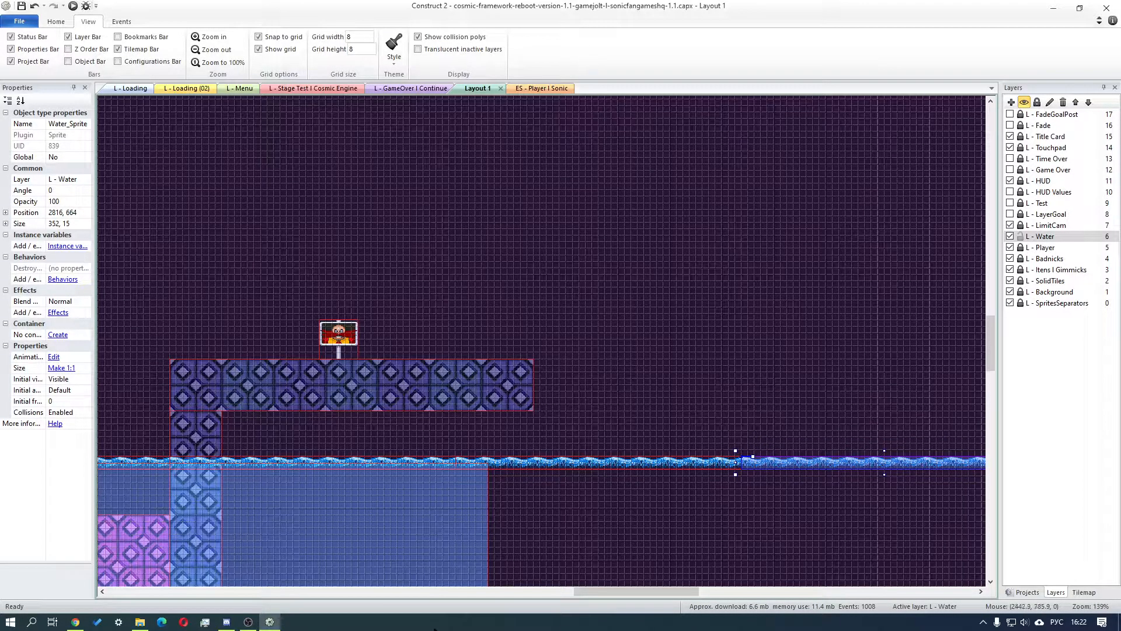
{"action": "left_click_drag", "start_coordinate": [643, 591], "coordinate": [708, 593]}
{"action": "left_click", "coordinate": [594, 431]}
{"action": "left_click_drag", "start_coordinate": [624, 444], "coordinate": [537, 466]}
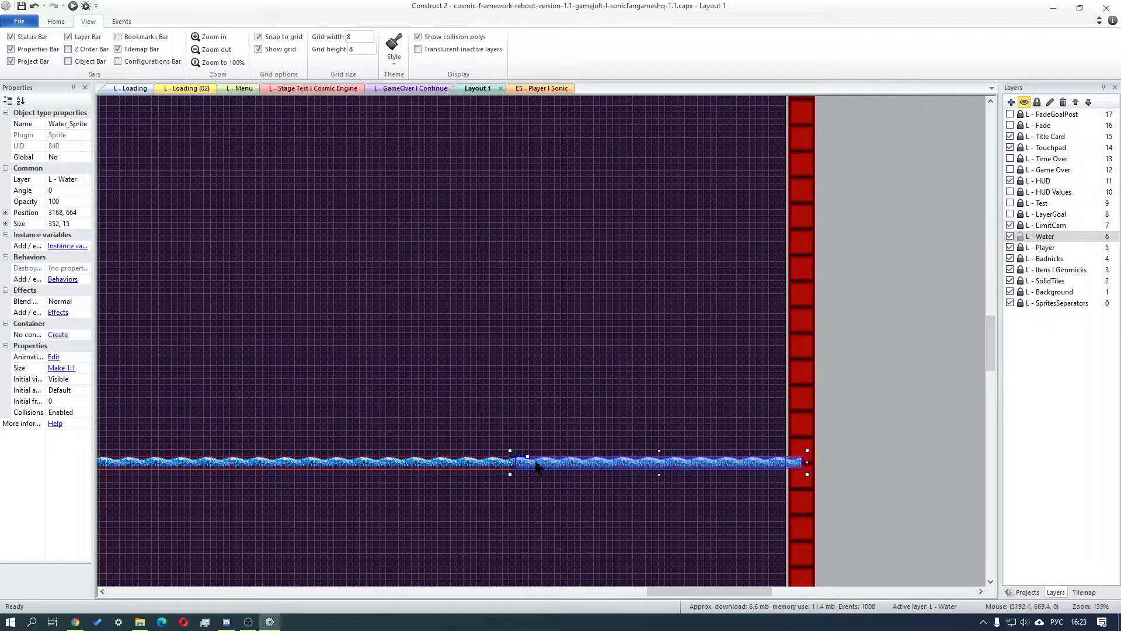
Stretch the Water area beneath the surface to a width of 3520, reaching into the end barrier
{"action": "left_click_drag", "start_coordinate": [991, 344], "coordinate": [991, 371]}
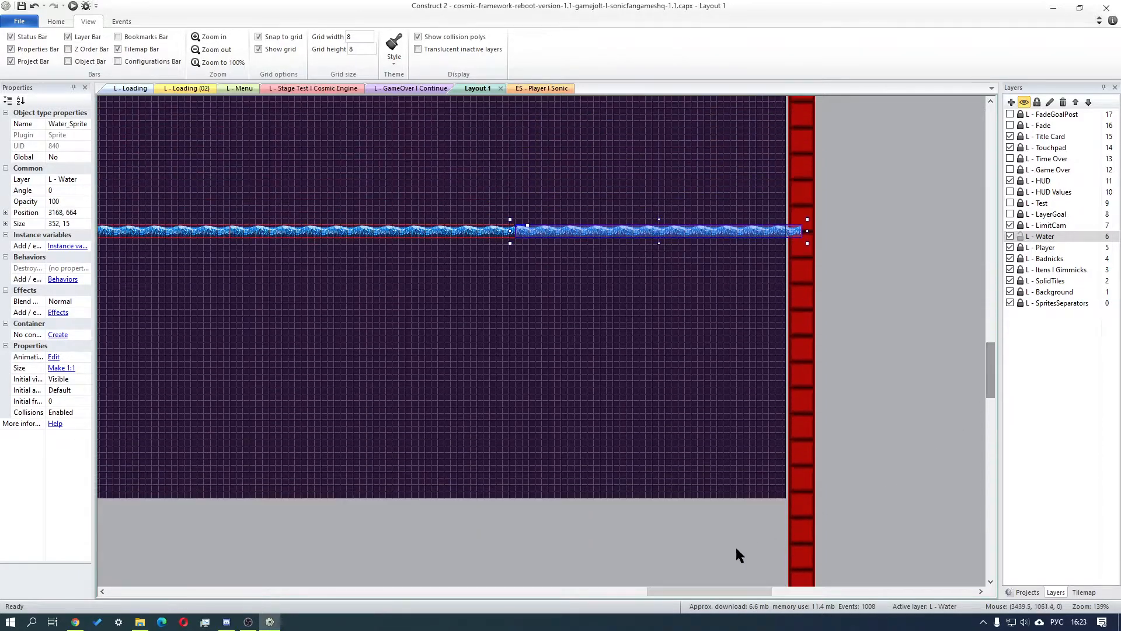
{"action": "left_click_drag", "start_coordinate": [713, 592], "coordinate": [642, 593]}
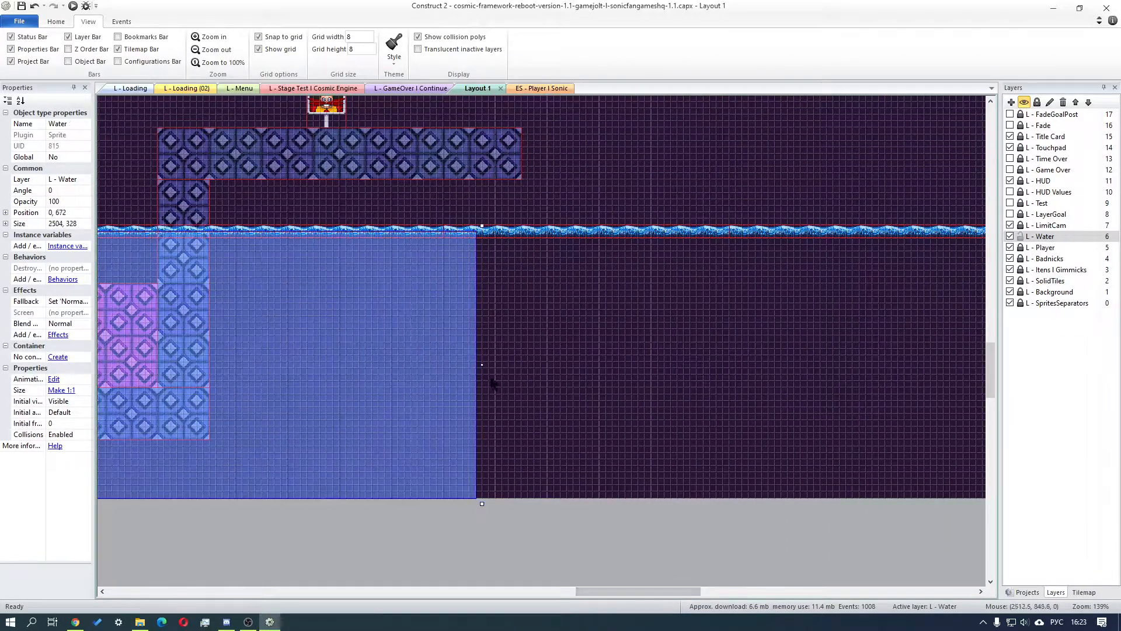
{"action": "left_click", "coordinate": [509, 368]}
{"action": "left_click", "coordinate": [473, 370]}
{"action": "left_click_drag", "start_coordinate": [482, 365], "coordinate": [886, 348]}
Lock the L - Water layer and make L - SolidTiles the unlocked active layer
{"action": "left_click", "coordinate": [1042, 236]}
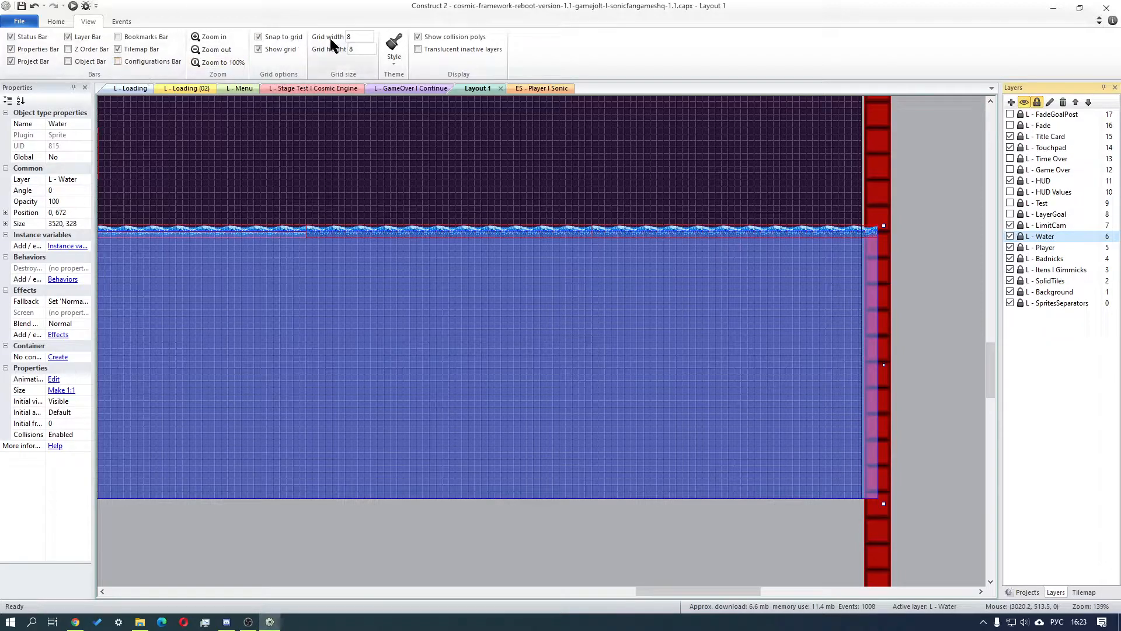
{"action": "left_click_drag", "start_coordinate": [991, 379], "coordinate": [988, 350]}
{"action": "left_click_drag", "start_coordinate": [671, 586], "coordinate": [615, 584]}
{"action": "left_click", "coordinate": [326, 422]}
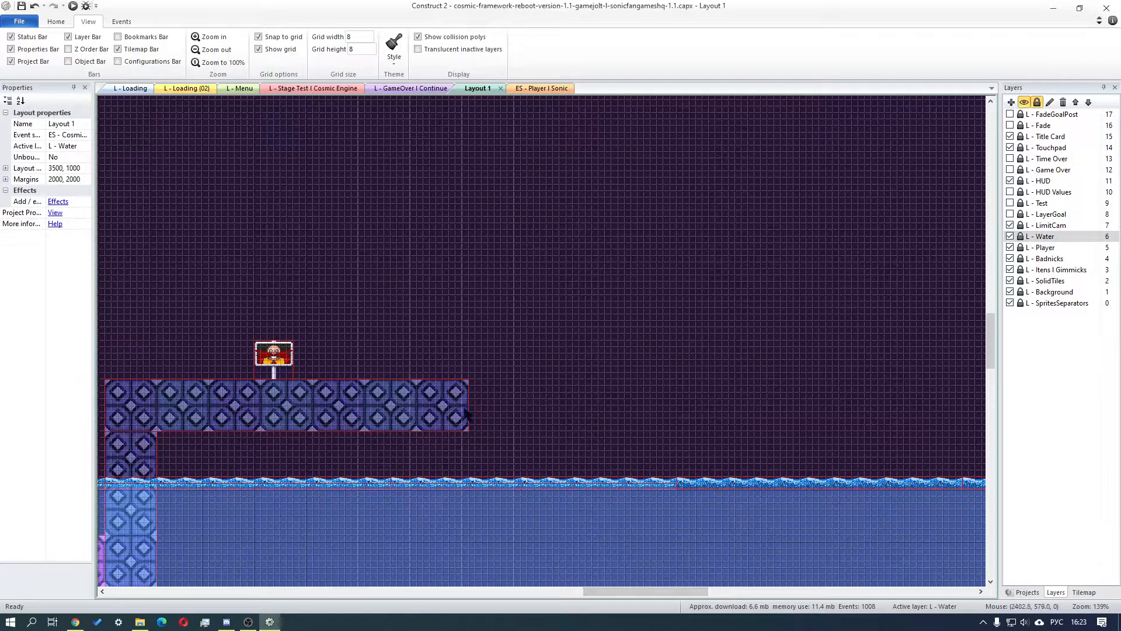
{"action": "left_click", "coordinate": [1014, 232]}
{"action": "left_click", "coordinate": [1020, 280]}
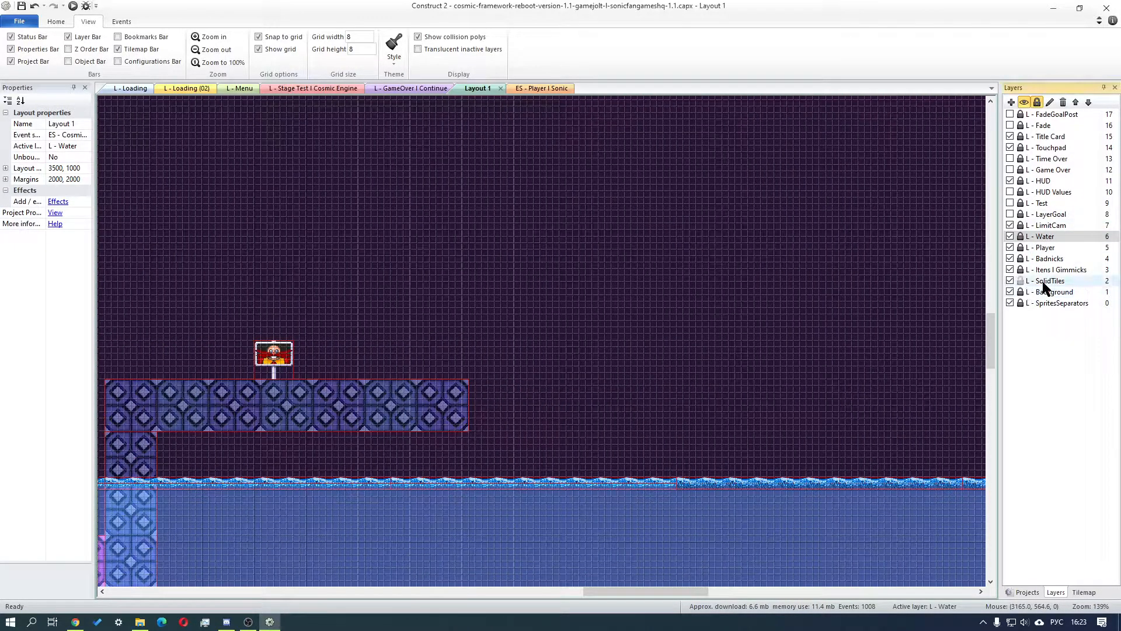
{"action": "left_click", "coordinate": [1050, 281]}
Duplicate the goalpost's SlopeSolid platform at 2776, 544 and widen the copy to 768 so it reaches the barrier
{"action": "left_click", "coordinate": [371, 416]}
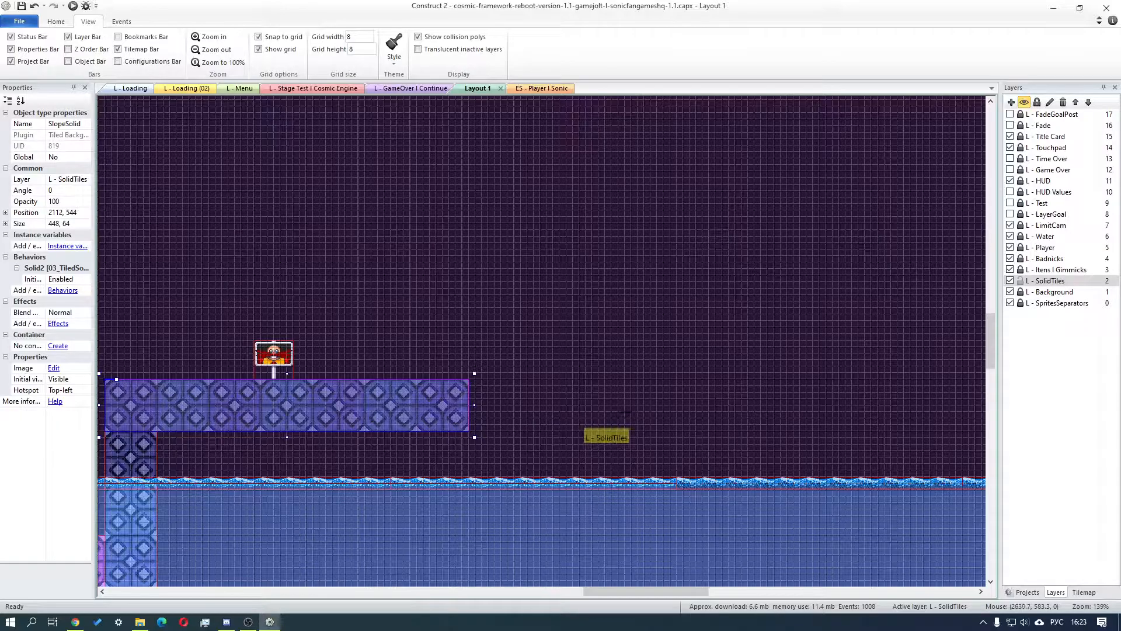
{"action": "key", "text": "ctrl+v"}
{"action": "left_click_drag", "start_coordinate": [751, 423], "coordinate": [683, 418]}
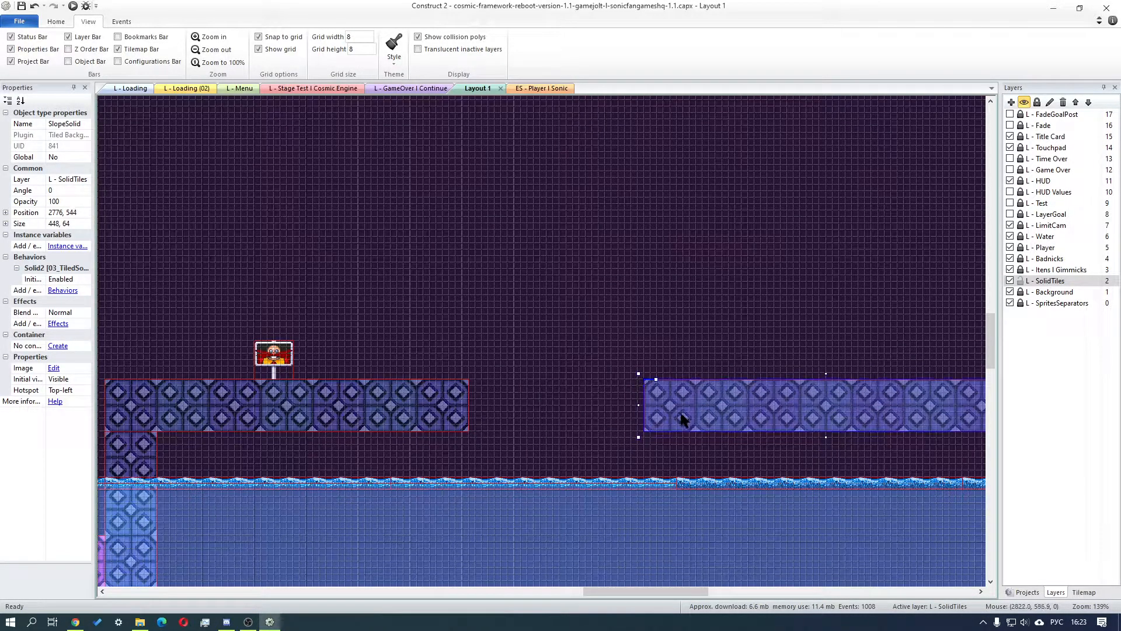
{"action": "left_click_drag", "start_coordinate": [586, 590], "coordinate": [666, 594]}
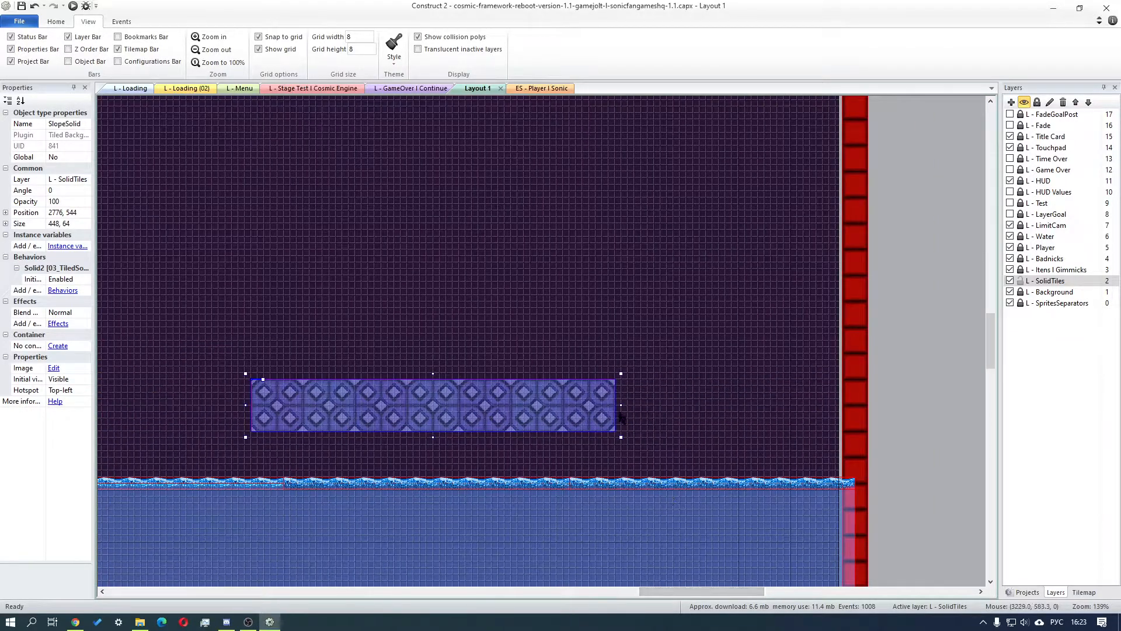
{"action": "left_click_drag", "start_coordinate": [635, 406], "coordinate": [883, 409]}
Switch from the locked SolidTiles layer to L - Itens I Gimmicks and move the GoalPost onto the new platform at 3256, 544
{"action": "left_click_drag", "start_coordinate": [687, 592], "coordinate": [621, 578]}
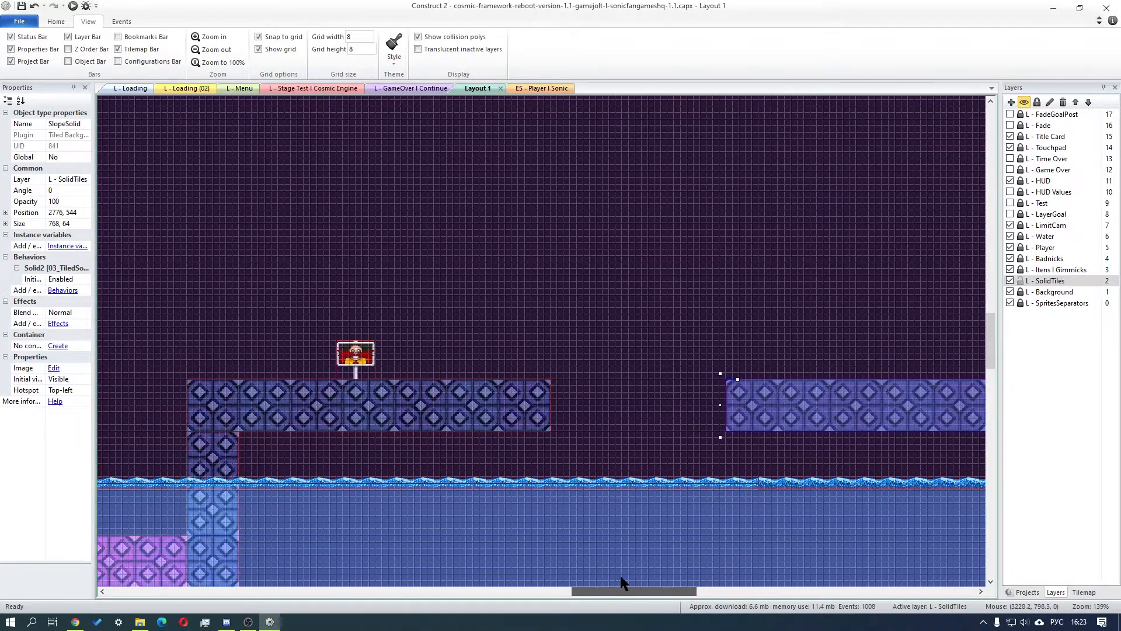
{"action": "left_click", "coordinate": [1021, 271]}
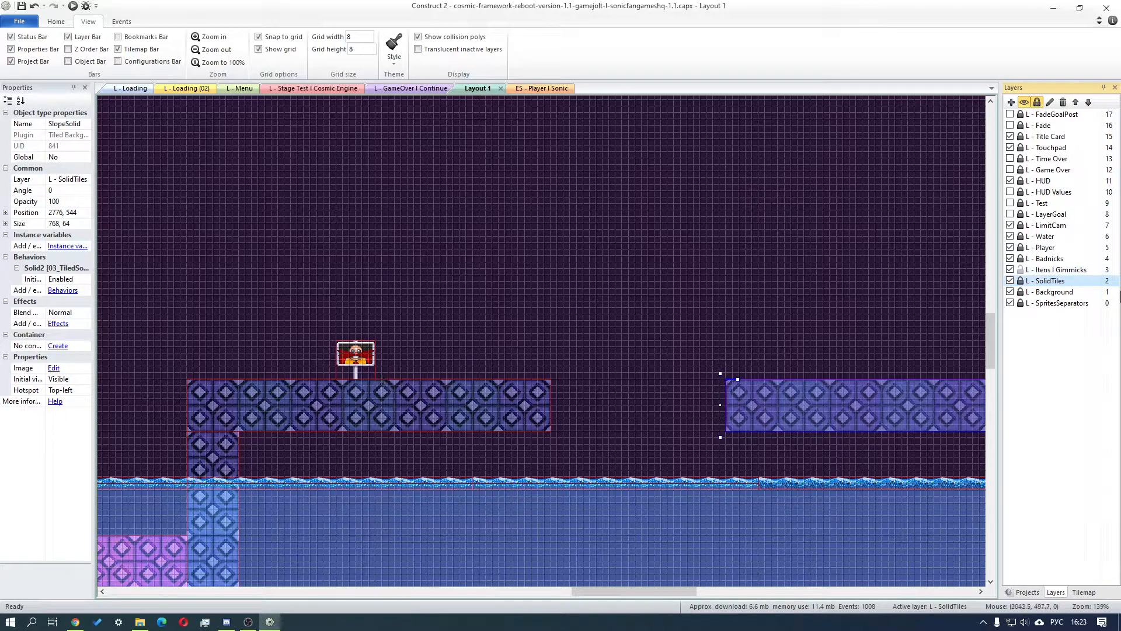
{"action": "left_click", "coordinate": [1058, 269]}
{"action": "left_click_drag", "start_coordinate": [356, 354], "coordinate": [680, 362]}
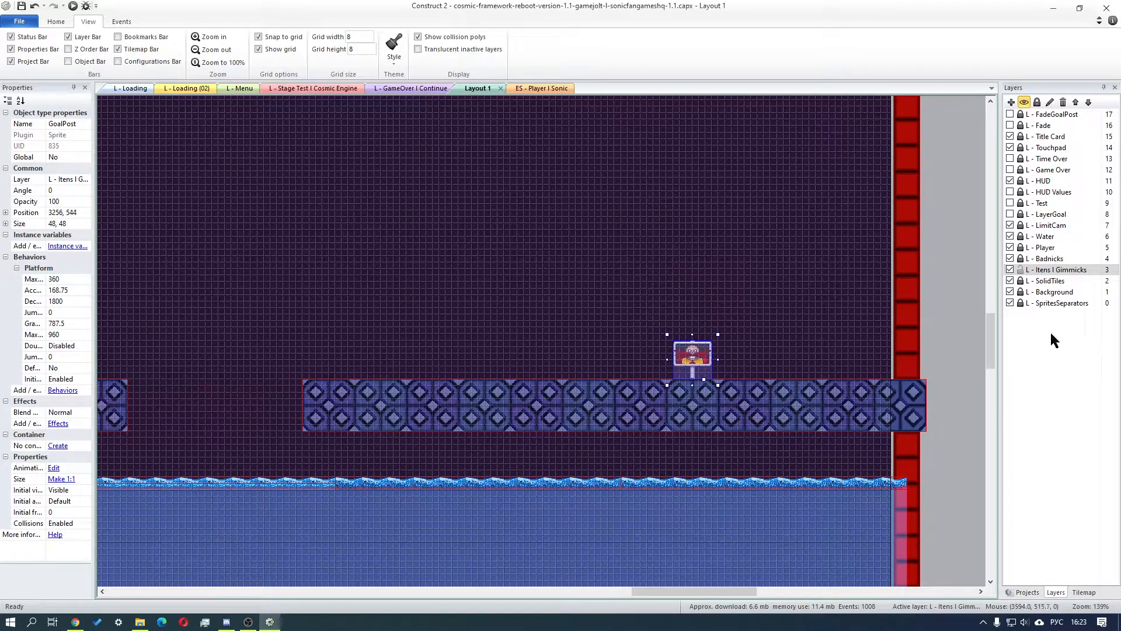
Copy the ID 0 Bridge piece from the BRIDGES section and place it against the end of the platform before the gap
{"action": "left_click", "coordinate": [1020, 270]}
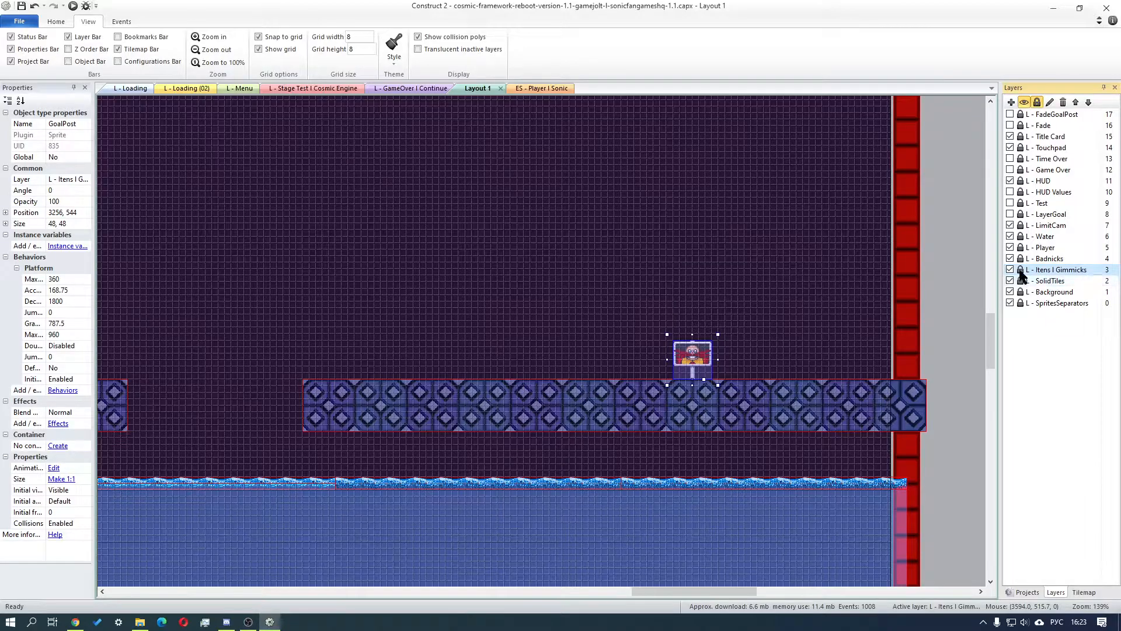
{"action": "left_click", "coordinate": [1048, 270]}
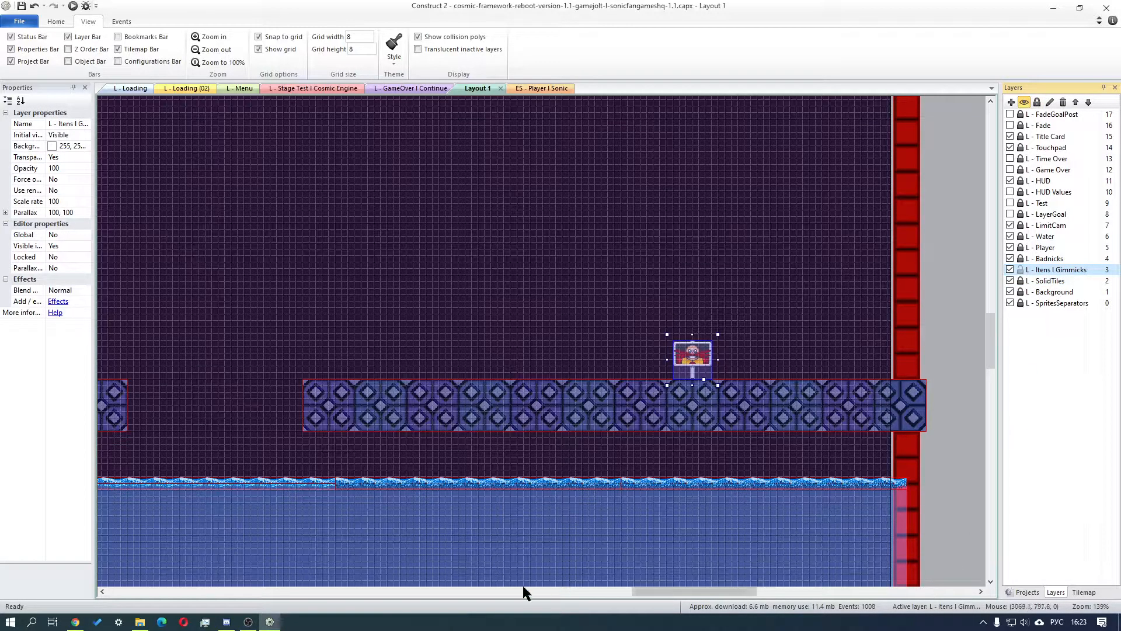
{"action": "left_click_drag", "start_coordinate": [664, 589], "coordinate": [226, 509]}
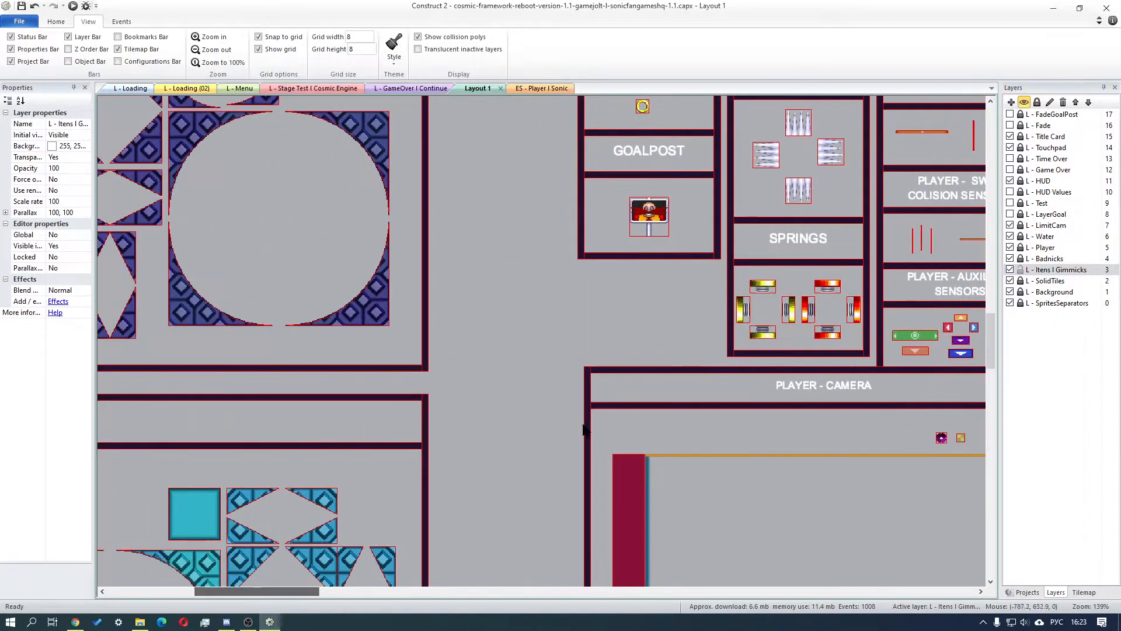
{"action": "left_click_drag", "start_coordinate": [991, 341], "coordinate": [992, 287]}
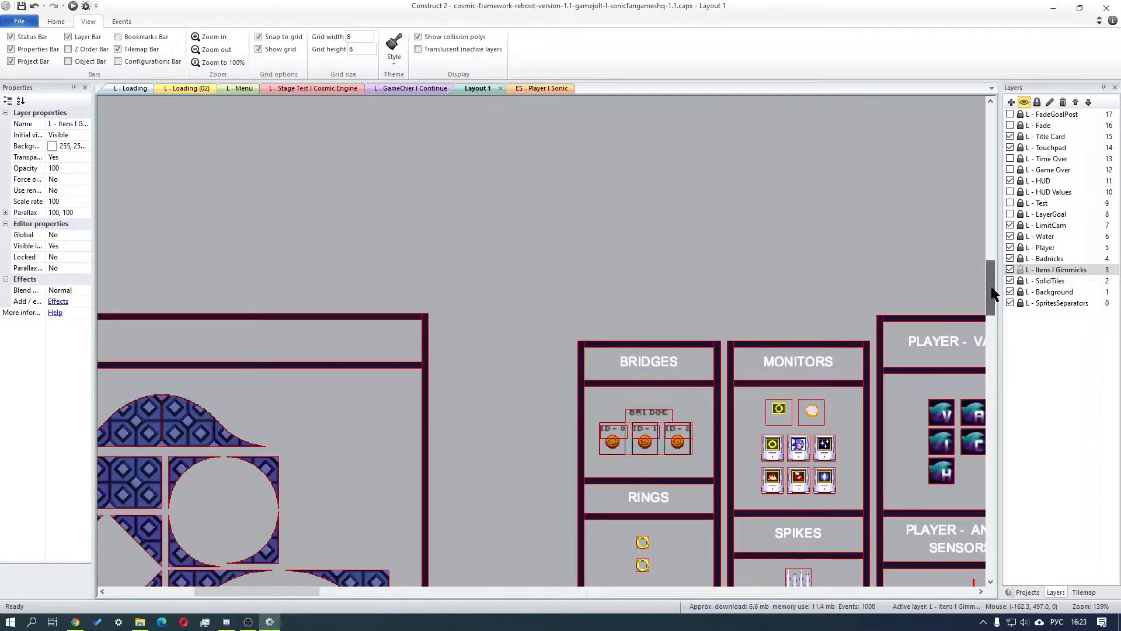
{"action": "left_click", "coordinate": [610, 445]}
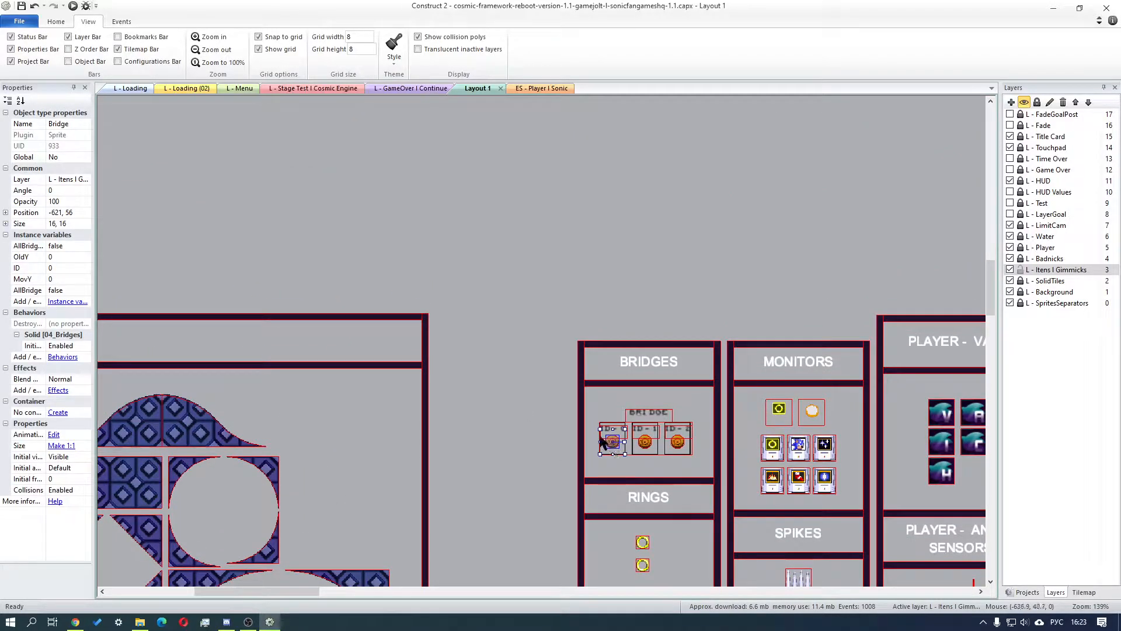
{"action": "left_click_drag", "start_coordinate": [259, 591], "coordinate": [632, 591]}
{"action": "left_click_drag", "start_coordinate": [994, 312], "coordinate": [994, 362]}
{"action": "left_click", "coordinate": [601, 420]}
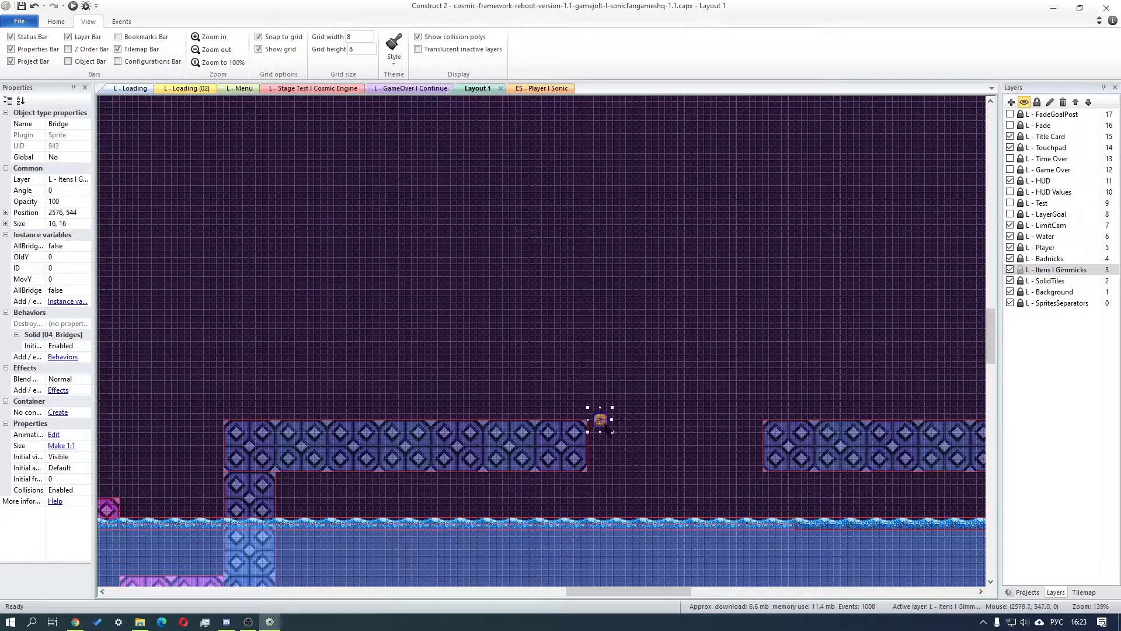
{"action": "left_click_drag", "start_coordinate": [601, 419], "coordinate": [599, 426]}
{"action": "left_click", "coordinate": [649, 364]}
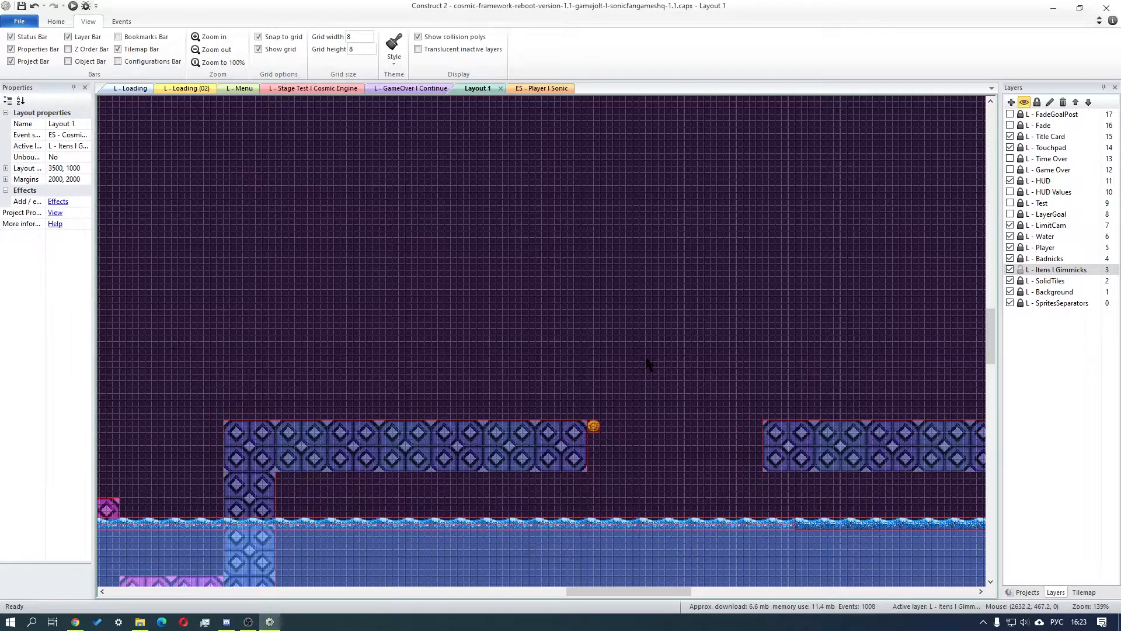
Set the grid size to 16 by 16 and place two Bridge copies side by side above the gap, the second at 2576, 352
{"action": "double_click", "coordinate": [364, 37]}
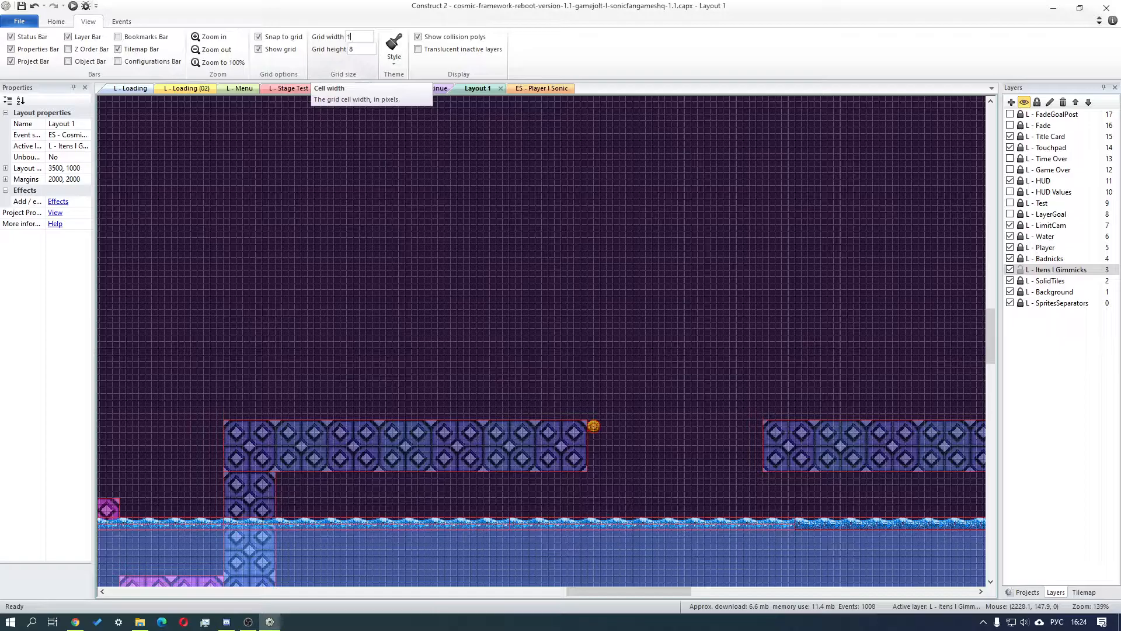
{"action": "double_click", "coordinate": [363, 49]}
{"action": "type", "text": "16"}
{"action": "left_click", "coordinate": [621, 244]}
{"action": "key", "text": "ctrl+v"}
{"action": "left_click", "coordinate": [589, 263]}
{"action": "key", "text": "ctrl+v"}
{"action": "left_click", "coordinate": [614, 263]}
{"action": "left_click_drag", "start_coordinate": [614, 266], "coordinate": [604, 262]}
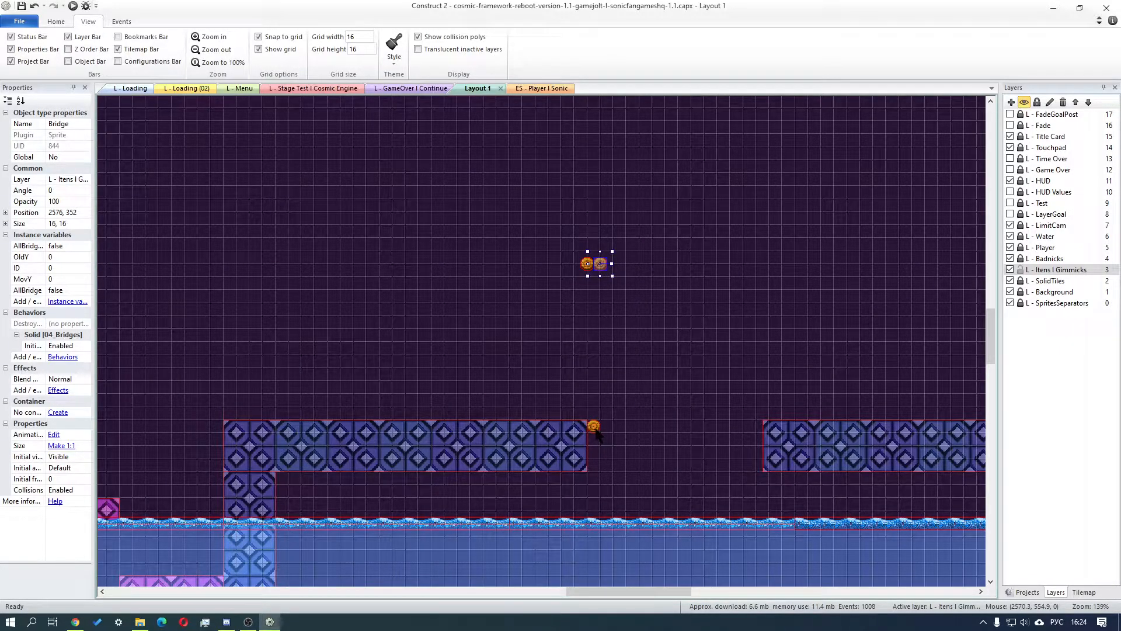
Unlock L - SolidTiles, shorten the platform before the gap by one grid cell and move its Bridge piece to 2560, 560
{"action": "left_click", "coordinate": [792, 433]}
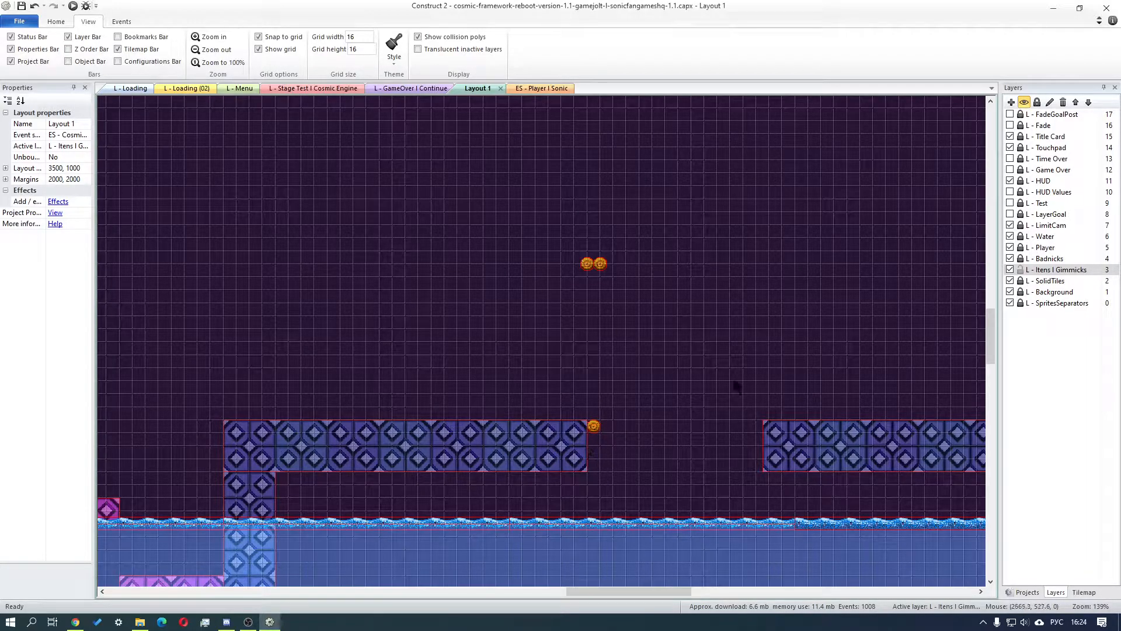
{"action": "left_click", "coordinate": [1020, 280]}
{"action": "left_click", "coordinate": [590, 460]}
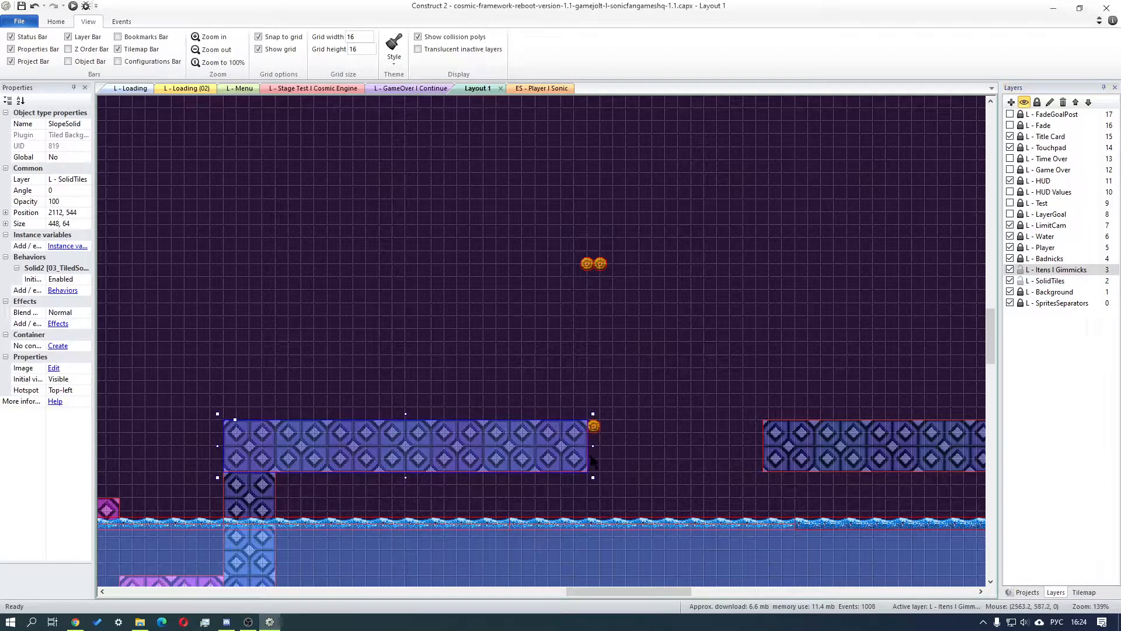
{"action": "mouse_move", "coordinate": [592, 446]}
{"action": "left_mouse_down"}
{"action": "mouse_move", "coordinate": [581, 446]}
{"action": "mouse_move", "coordinate": [602, 431]}
{"action": "mouse_move", "coordinate": [595, 416]}
{"action": "mouse_move", "coordinate": [587, 440]}
{"action": "left_mouse_up"}
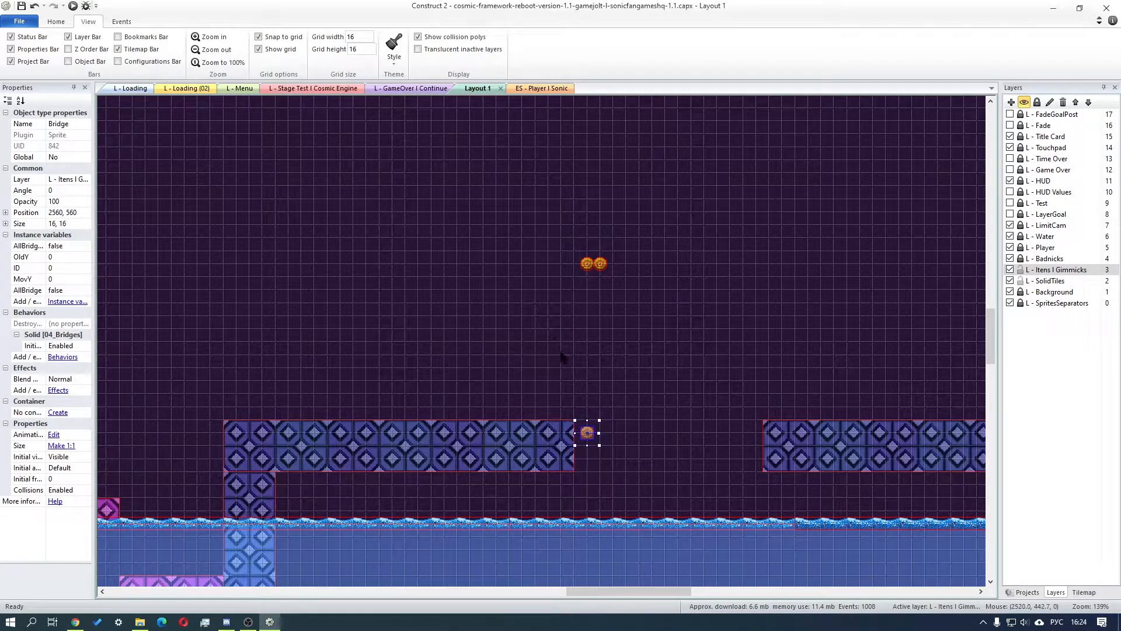
Set the grid width and grid height to 8
{"action": "left_click", "coordinate": [356, 36]}
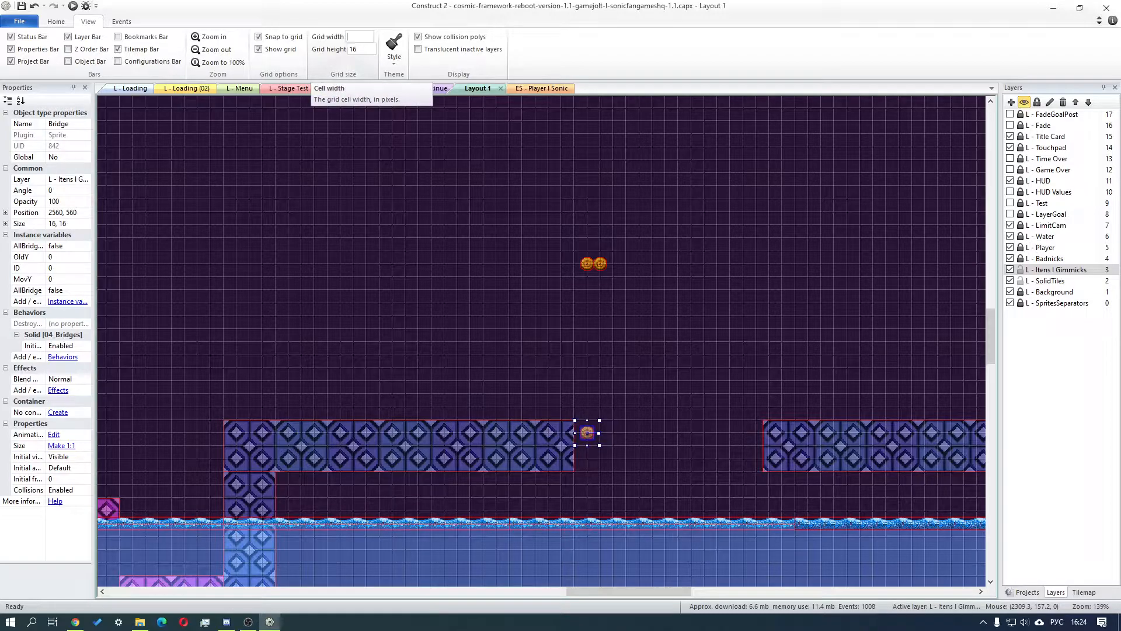
{"action": "left_click", "coordinate": [361, 50]}
{"action": "left_click", "coordinate": [637, 297]}
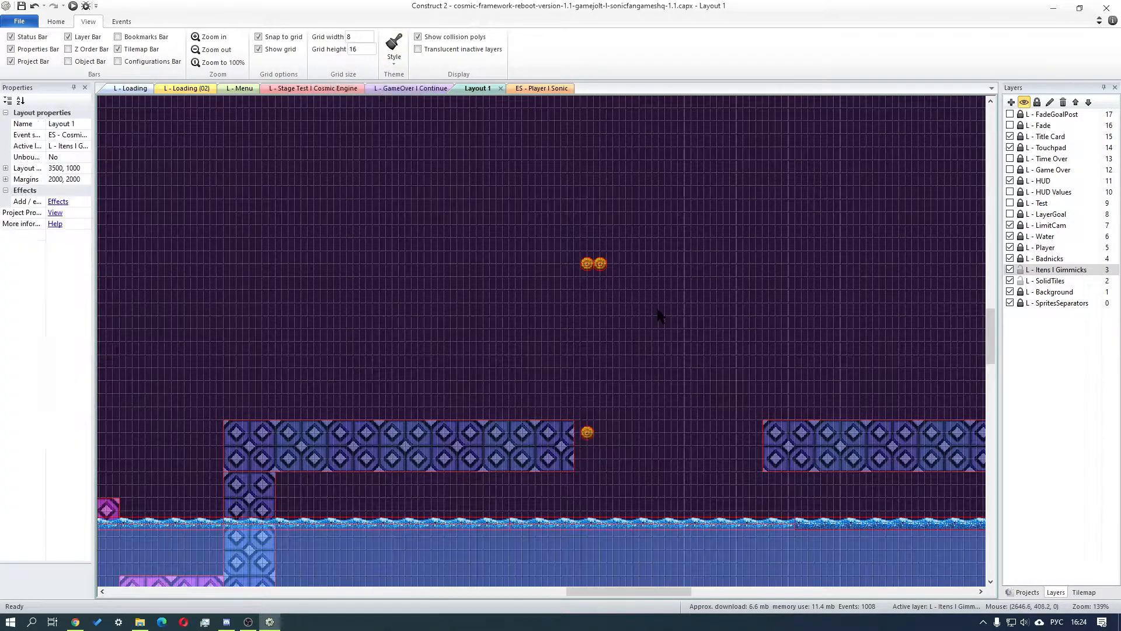
{"action": "left_click", "coordinate": [359, 49]}
{"action": "type", "text": "8"}
{"action": "left_click", "coordinate": [533, 156]}
Delete the two spare Bridge pieces floating above the gap
{"action": "left_click", "coordinate": [587, 263]}
{"action": "key", "text": "Delete"}
{"action": "left_click", "coordinate": [600, 263]}
{"action": "key", "text": "Delete"}
Align the platform's end with the ID 0 Bridge piece at 2568, 552 and place a copy of the piece beside the goal platform
{"action": "left_click", "coordinate": [565, 455]}
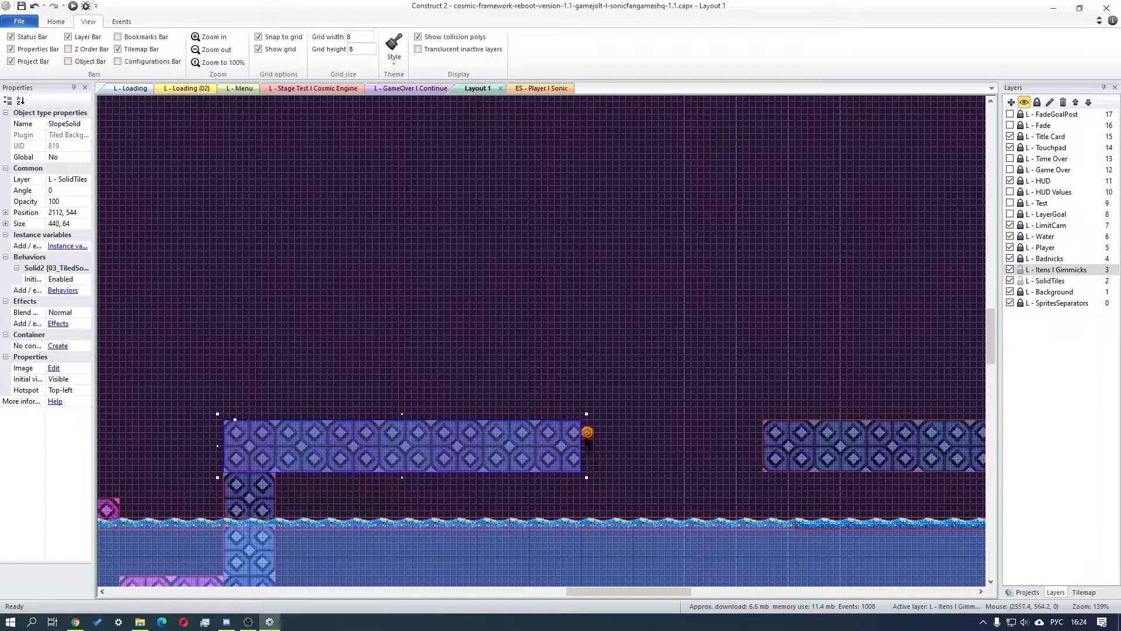
{"action": "left_click_drag", "start_coordinate": [592, 444], "coordinate": [599, 432]}
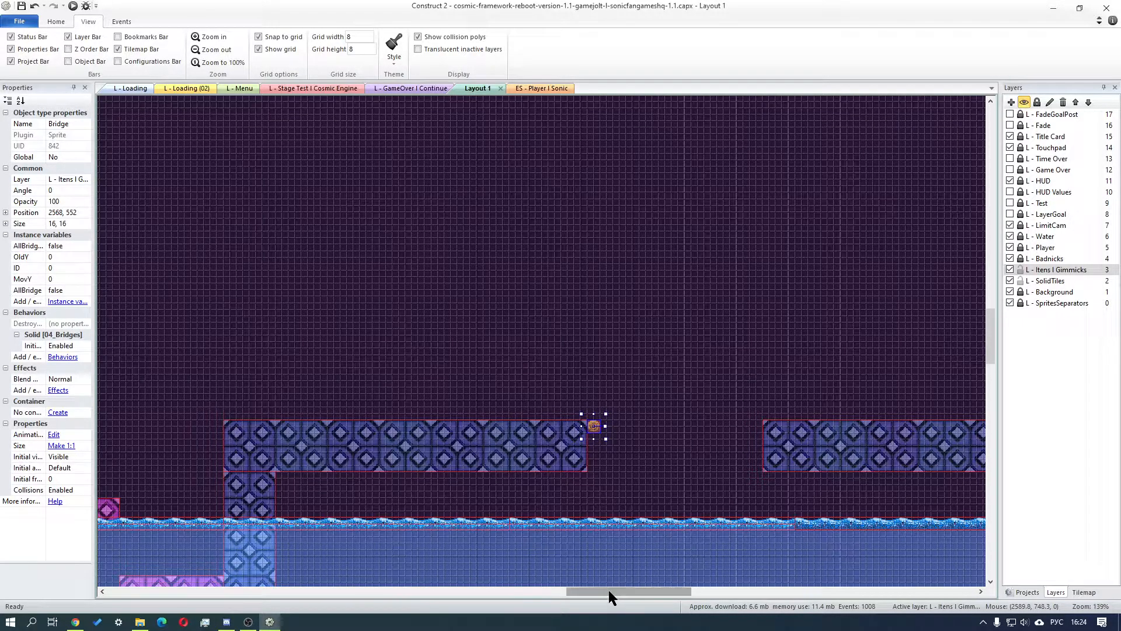
{"action": "left_click", "coordinate": [739, 426]}
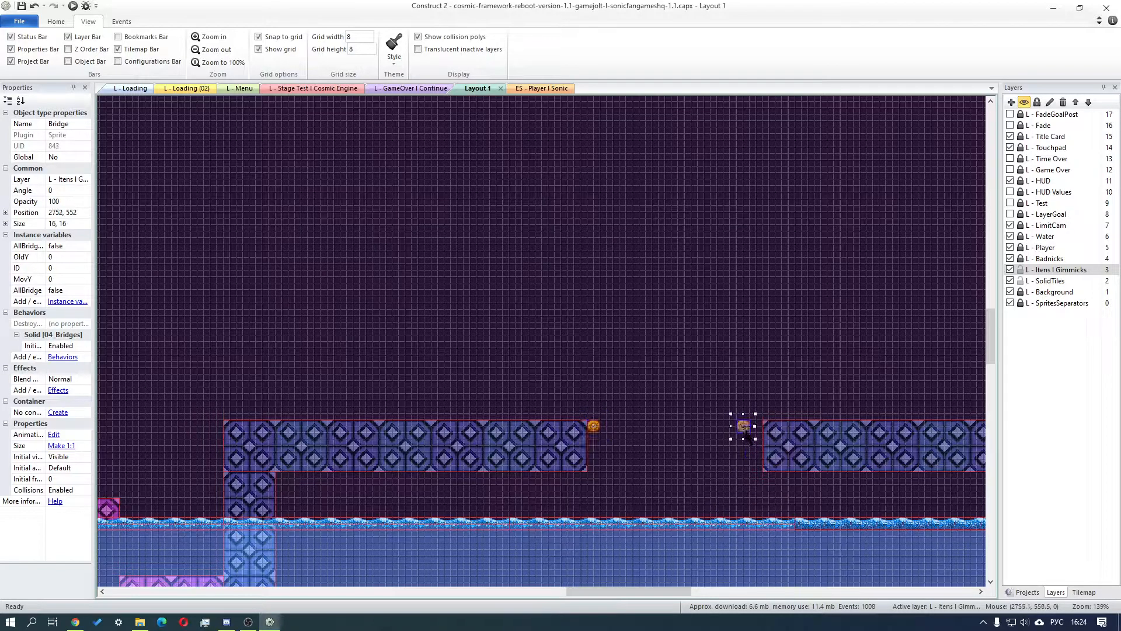
Copy the ID 1 Bridge piece from the BRIDGES section and place one inside each end piece, the one near the goal platform at 2752, 552
{"action": "left_click_drag", "start_coordinate": [651, 591], "coordinate": [331, 591]}
{"action": "scroll", "coordinate": [978, 346], "scroll_direction": "up", "scroll_amount": 5}
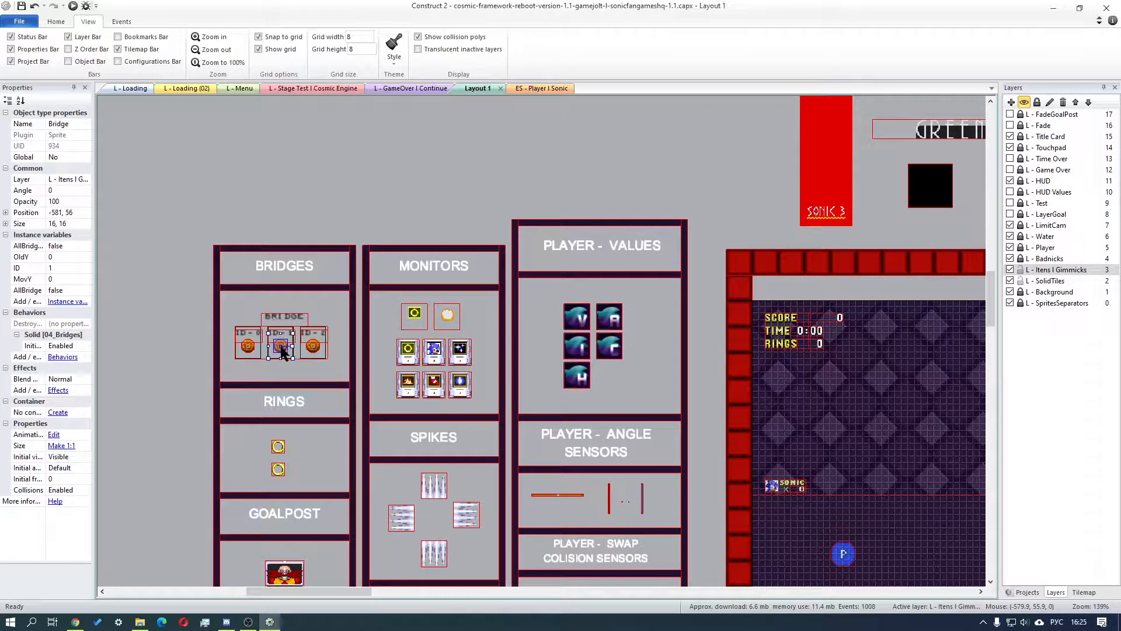
{"action": "left_click_drag", "start_coordinate": [310, 590], "coordinate": [557, 591]}
{"action": "left_click_drag", "start_coordinate": [991, 309], "coordinate": [992, 340]}
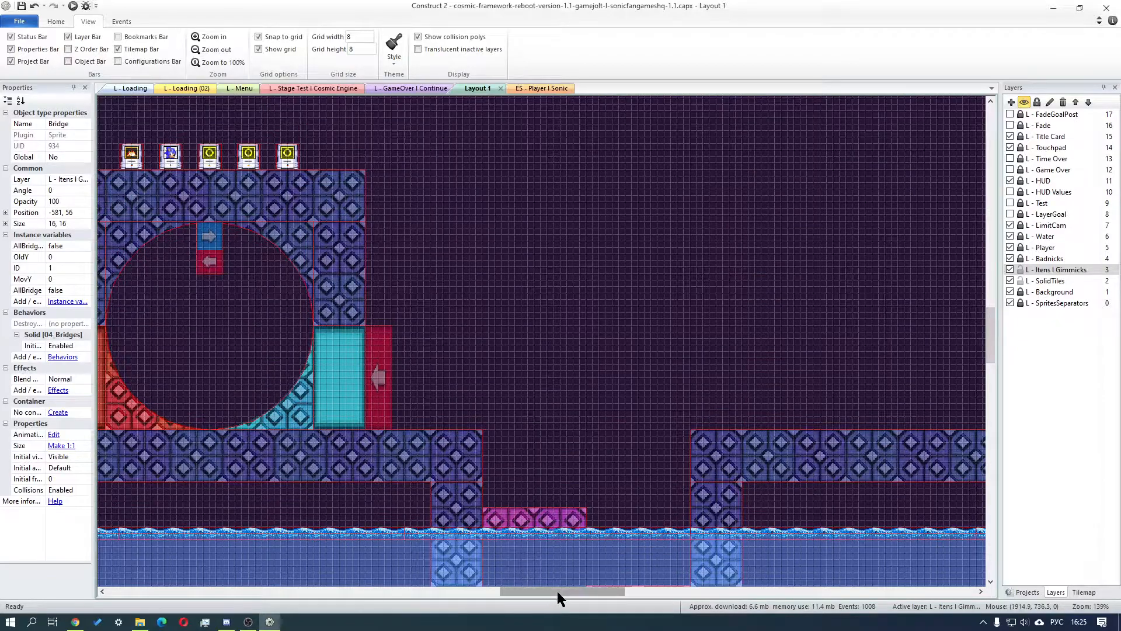
{"action": "left_click_drag", "start_coordinate": [557, 591], "coordinate": [646, 592]}
{"action": "key", "text": "ctrl+v"}
{"action": "left_click", "coordinate": [457, 423]}
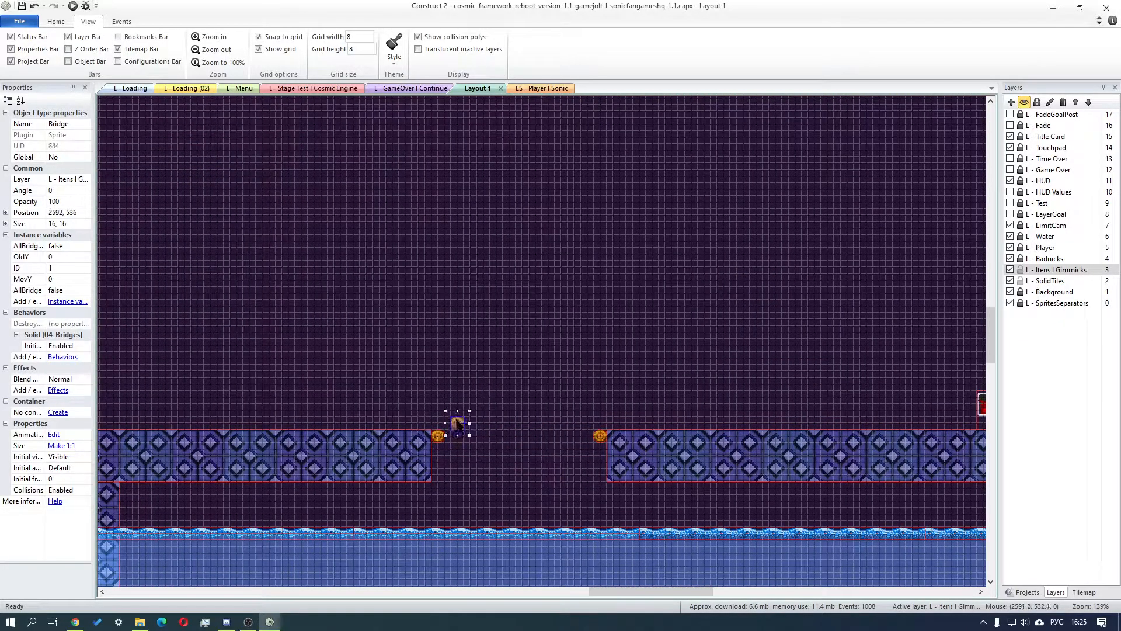
{"action": "key", "text": "ctrl+v"}
{"action": "left_click", "coordinate": [587, 441]}
Copy the ID 2 Bridge piece from the BRIDGES section and place it beside the first ID 1 piece, at 2600, 544
{"action": "left_click_drag", "start_coordinate": [661, 590], "coordinate": [299, 553]}
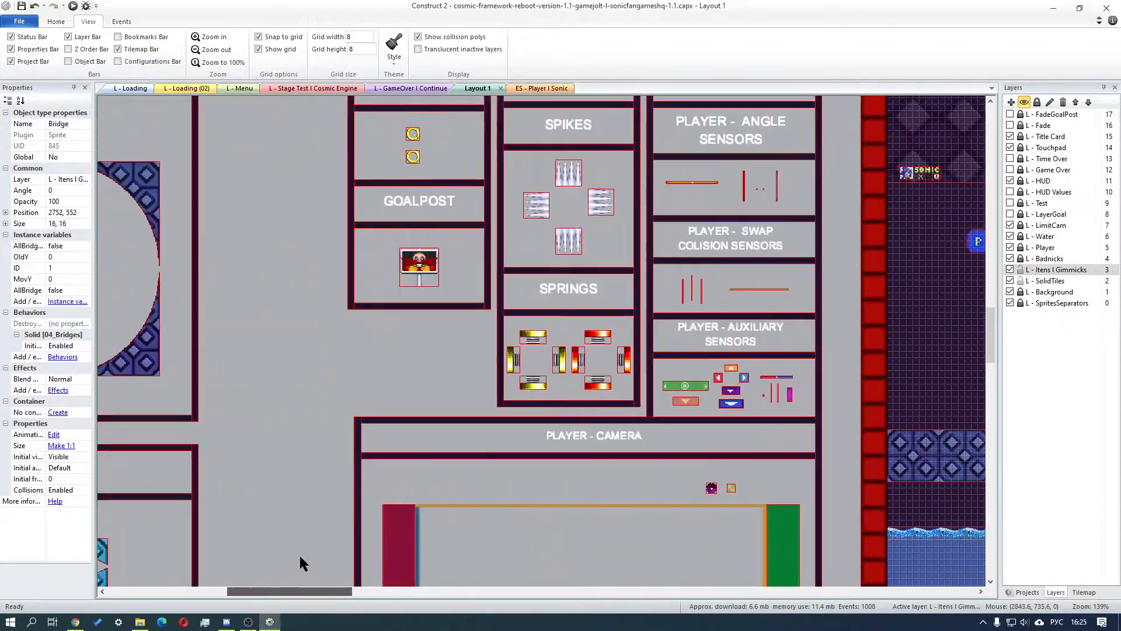
{"action": "scroll", "coordinate": [990, 334], "scroll_direction": "up", "scroll_amount": 3}
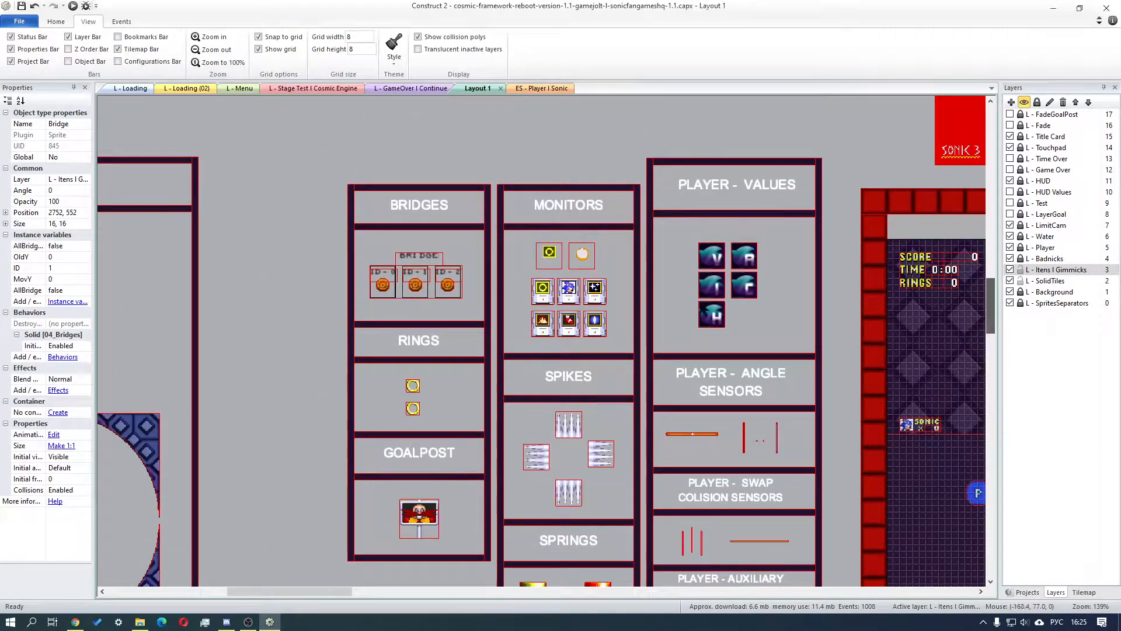
{"action": "left_click", "coordinate": [449, 286]}
{"action": "left_click_drag", "start_coordinate": [263, 591], "coordinate": [554, 591]}
{"action": "left_click_drag", "start_coordinate": [993, 328], "coordinate": [470, 620]}
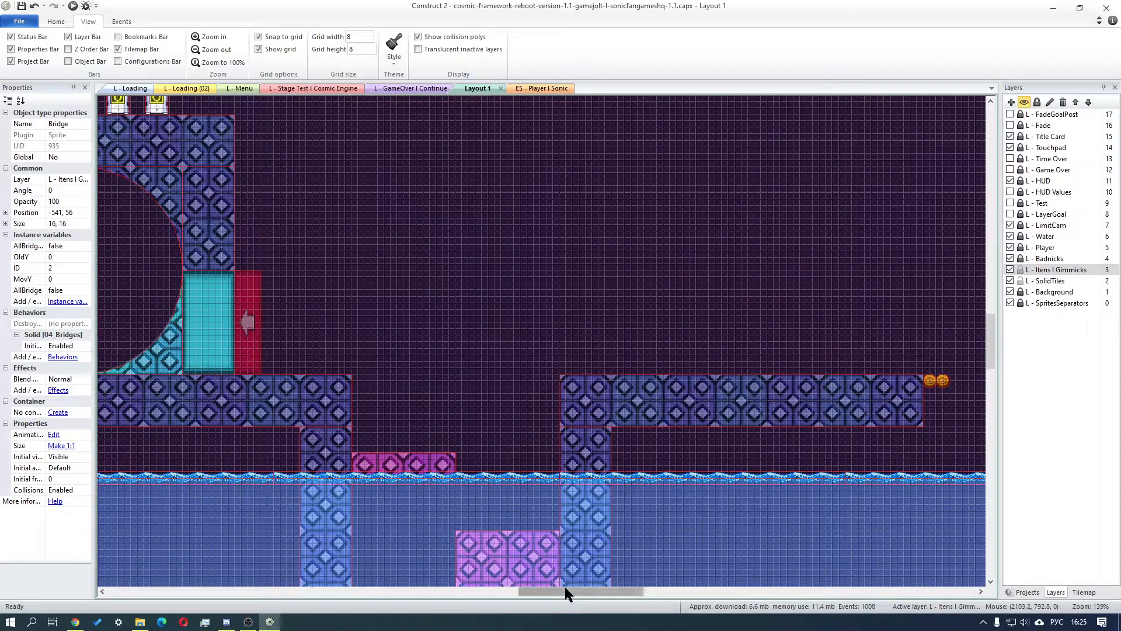
{"action": "left_click_drag", "start_coordinate": [566, 591], "coordinate": [628, 591]}
{"action": "left_click", "coordinate": [526, 374]}
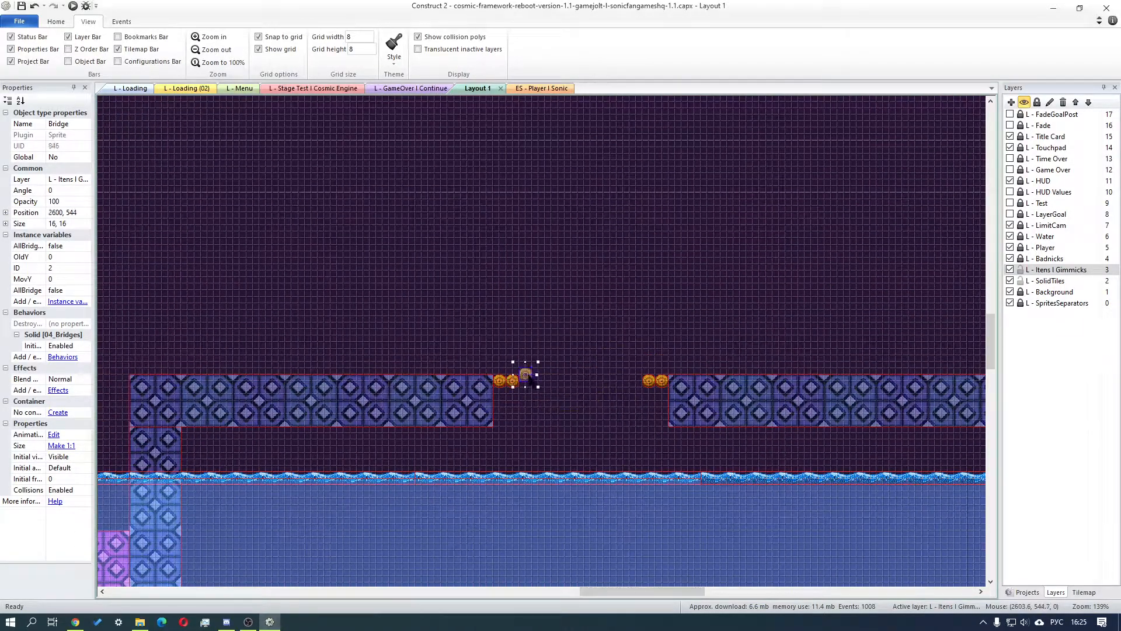
Duplicate the ID 2 Bridge piece in an adjoining row at height 552 across the gap towards the goal platform
{"action": "left_click_drag", "start_coordinate": [530, 382], "coordinate": [573, 376], "text": "ctrl"}
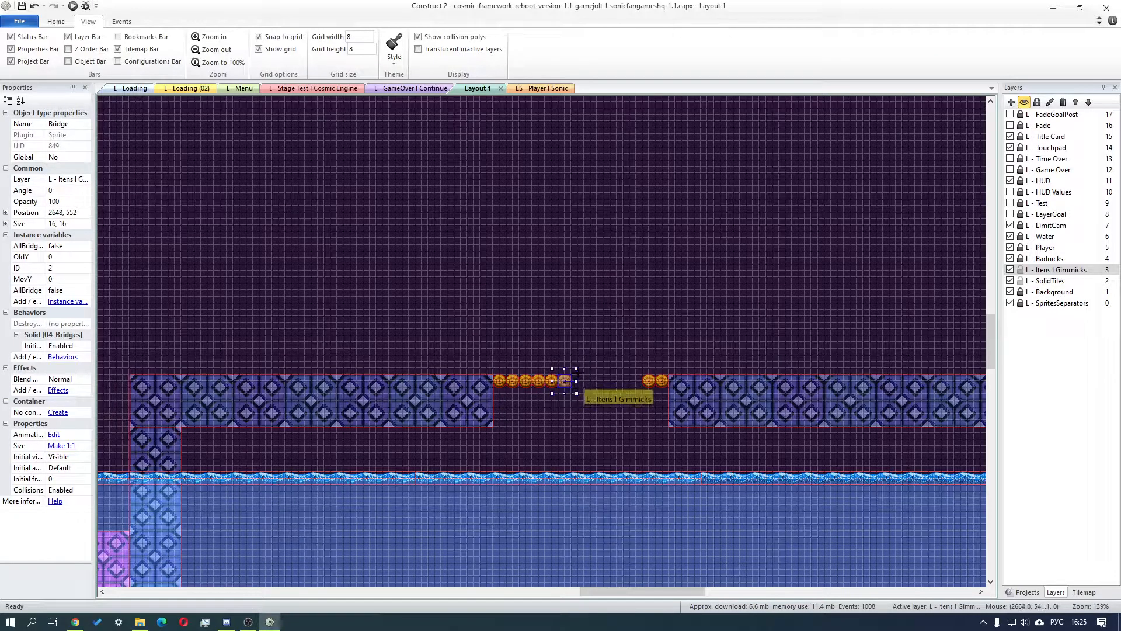
{"action": "double_click", "coordinate": [577, 377]}
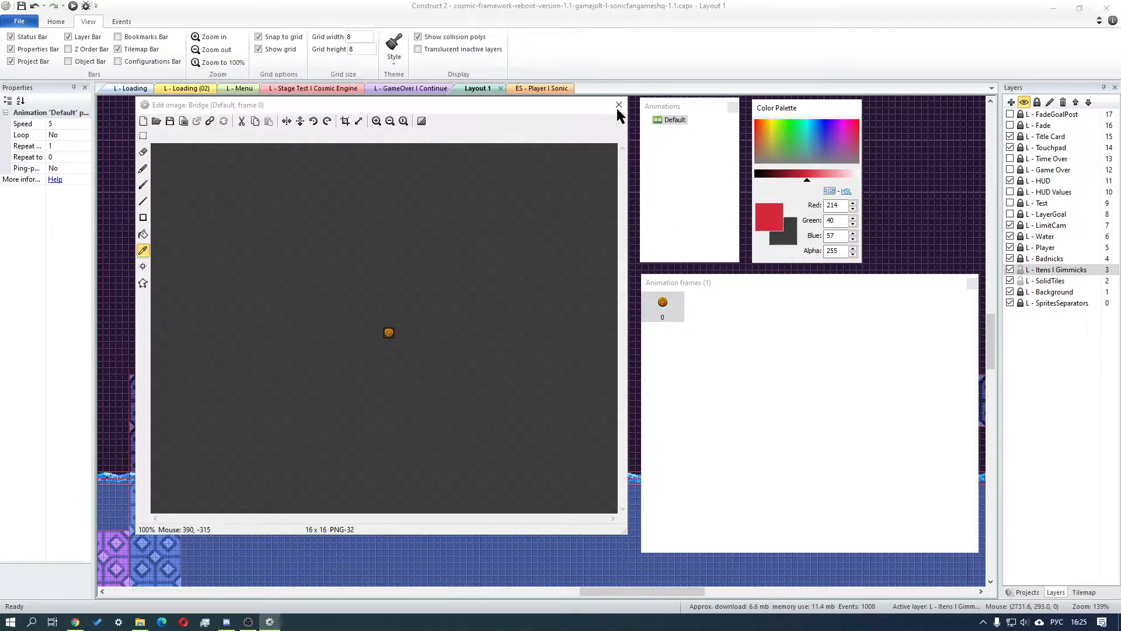
{"action": "left_click", "coordinate": [618, 105]}
{"action": "left_click_drag", "start_coordinate": [584, 369], "coordinate": [636, 391]}
{"action": "left_click", "coordinate": [679, 362]}
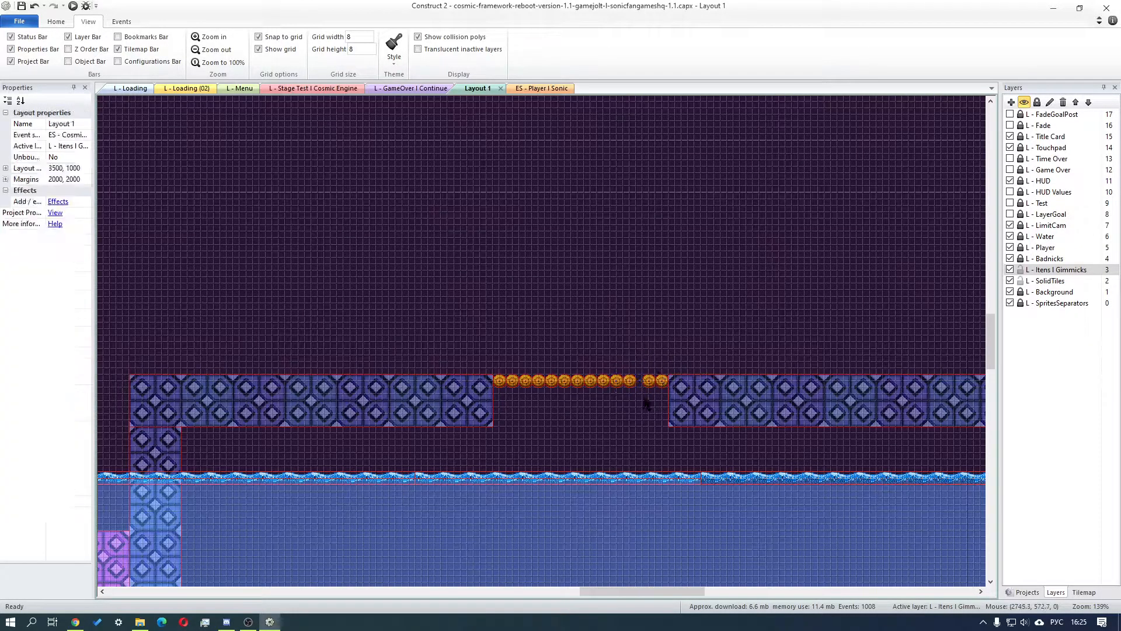
Shift the last ID 1 and ID 0 Bridge pieces against the row and extend the goal platform to 2768, 544 with a width of 776
{"action": "left_click", "coordinate": [648, 383]}
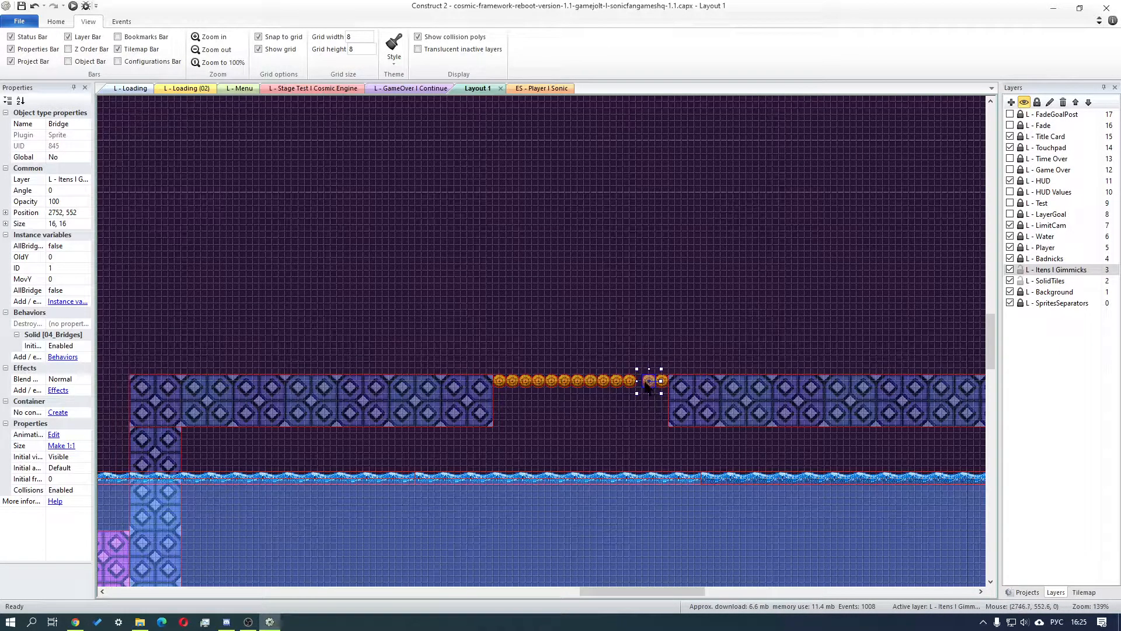
{"action": "left_click", "coordinate": [662, 383]}
{"action": "left_click", "coordinate": [680, 412]}
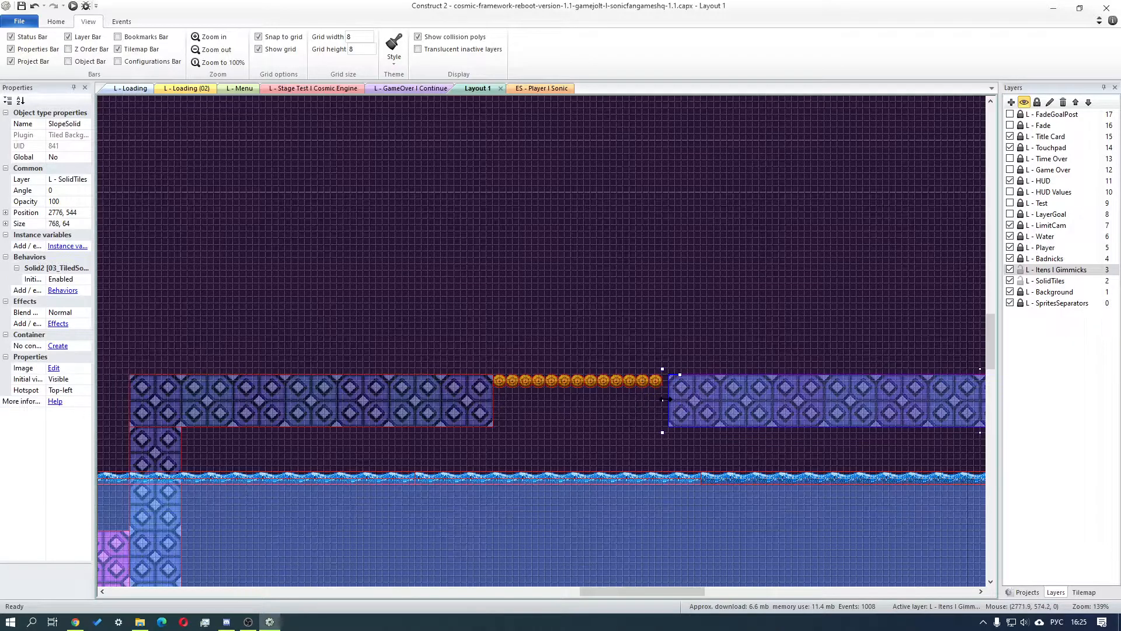
{"action": "left_click_drag", "start_coordinate": [663, 400], "coordinate": [657, 400]}
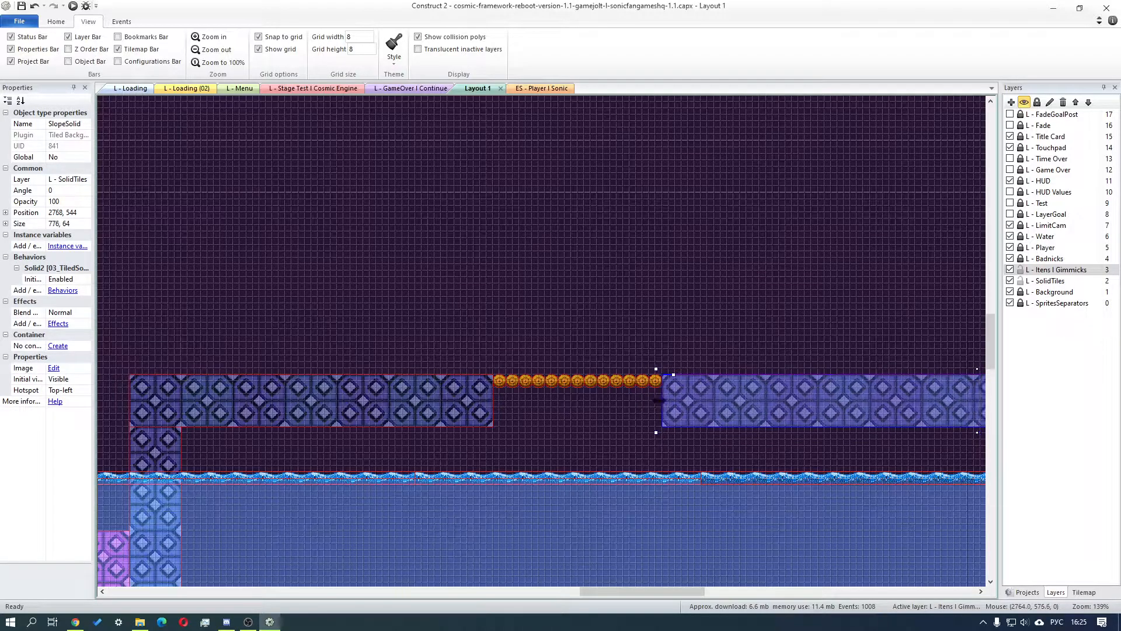
{"action": "left_click", "coordinate": [662, 339]}
Save the project and run the layout in a maximized preview window
{"action": "left_click", "coordinate": [21, 7]}
{"action": "left_click", "coordinate": [73, 7]}
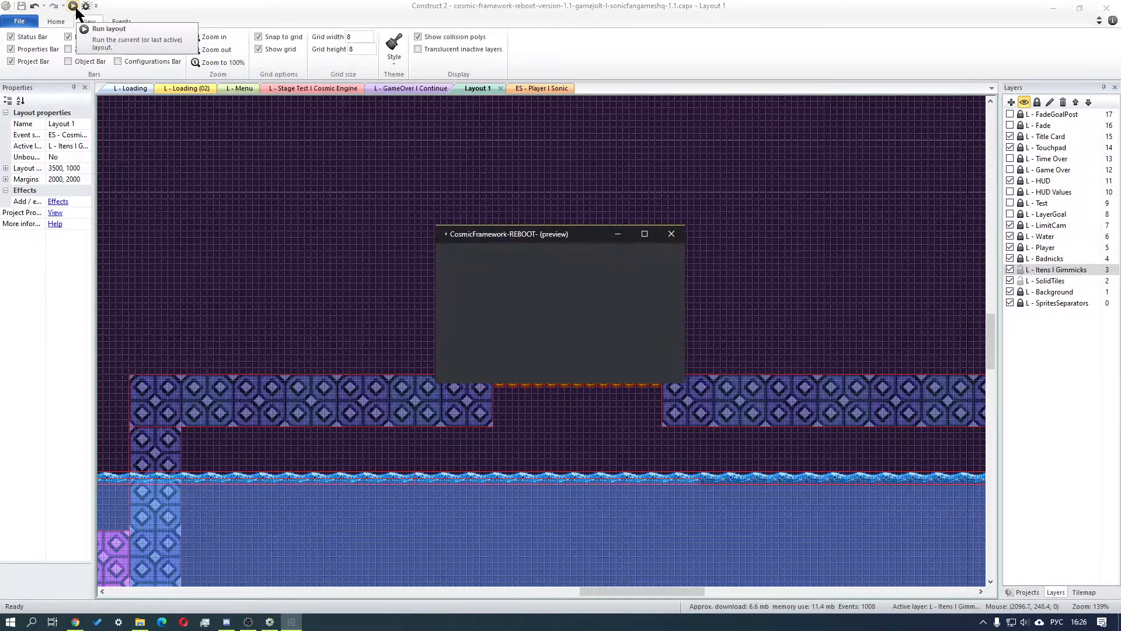
{"action": "left_click", "coordinate": [644, 233]}
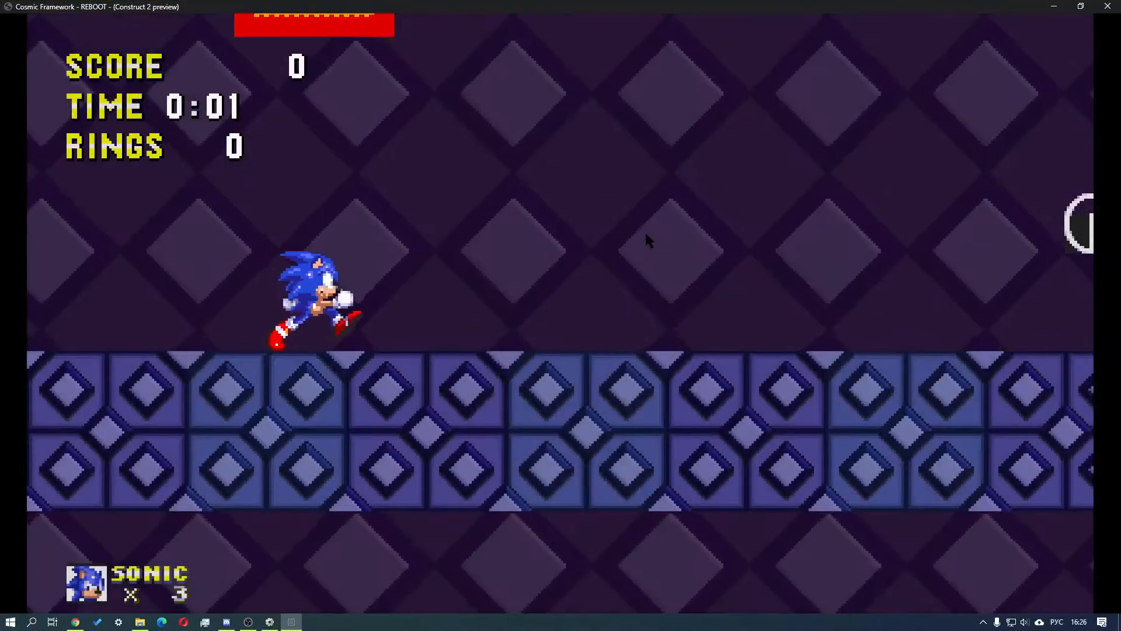
Playtest the stage by running and jumping with Sonic past the water and onto the new bridge
{"action": "key", "text": "space"}
{"action": "key", "text": "space"}
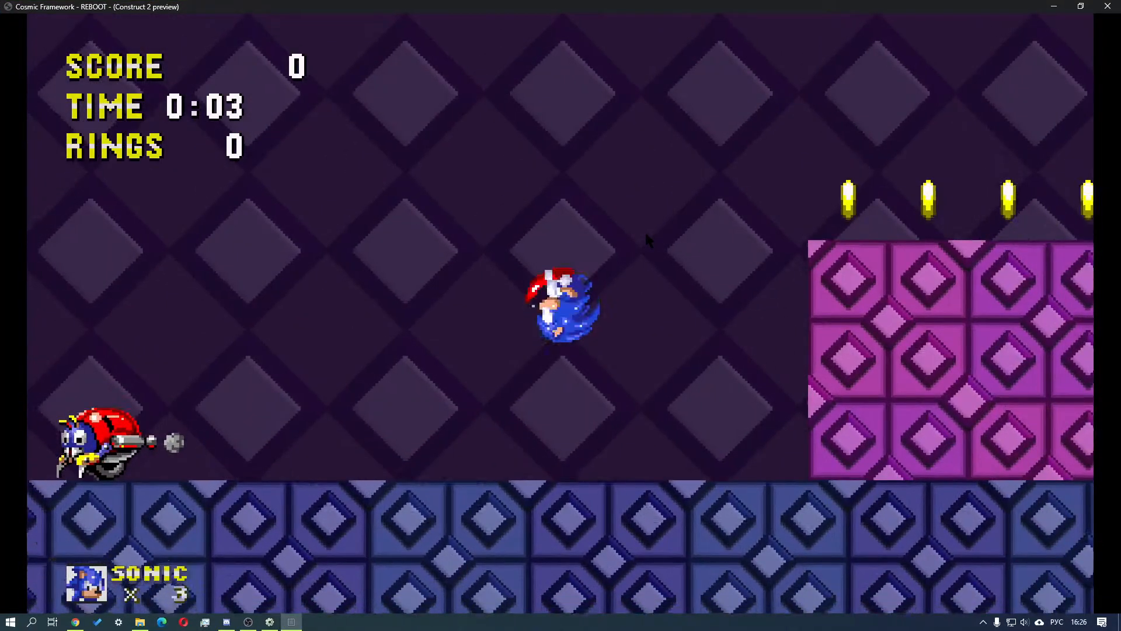
{"action": "key", "text": "space"}
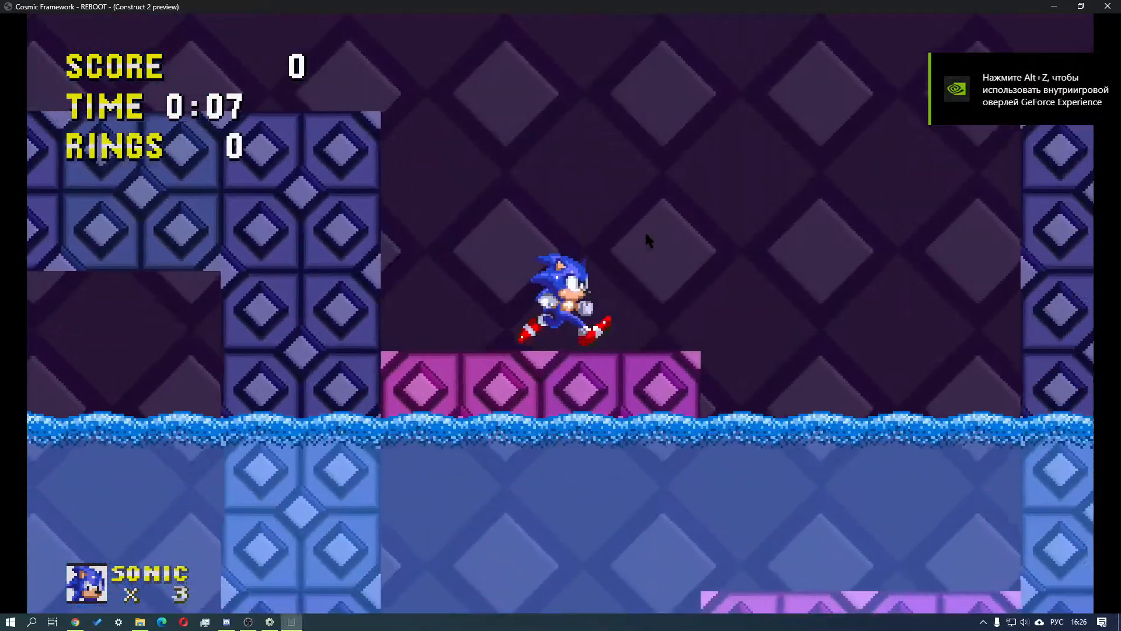
{"action": "key", "text": "space"}
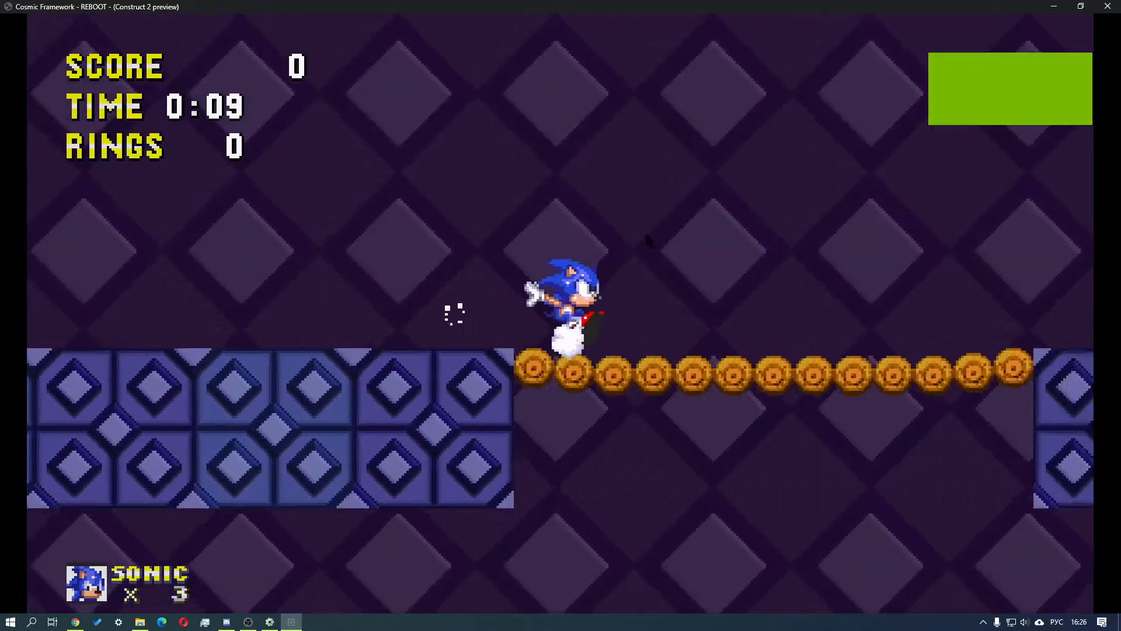
Playtest jumping with Sonic back over the water to the loop's side and out again via the pink platform
{"action": "key", "text": "space"}
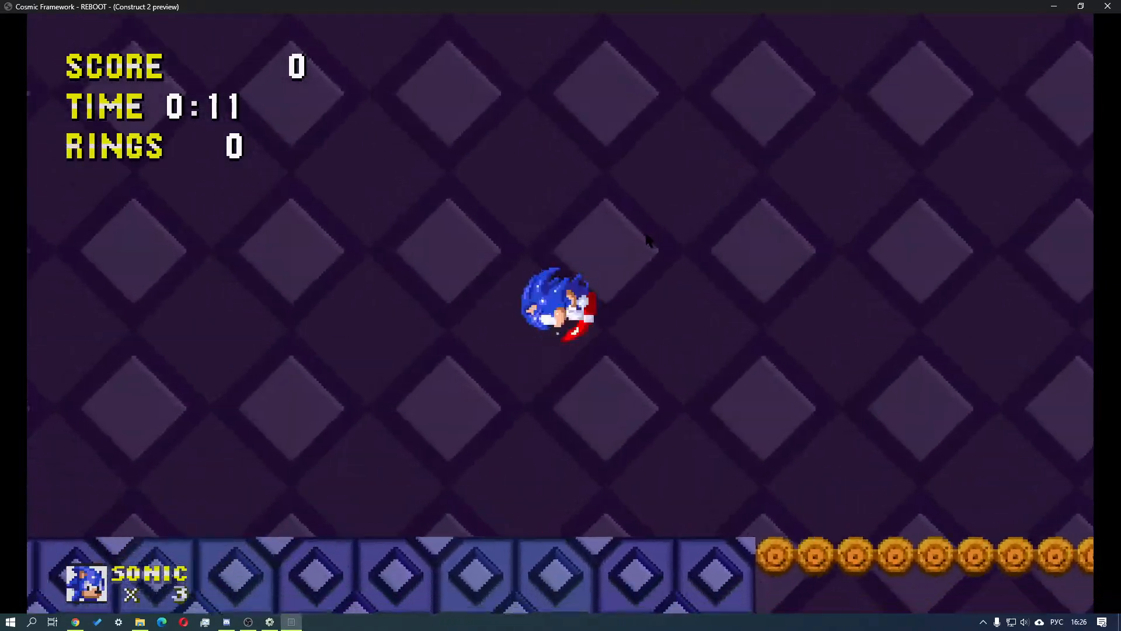
{"action": "key", "text": "space"}
{"action": "key", "text": "space"}
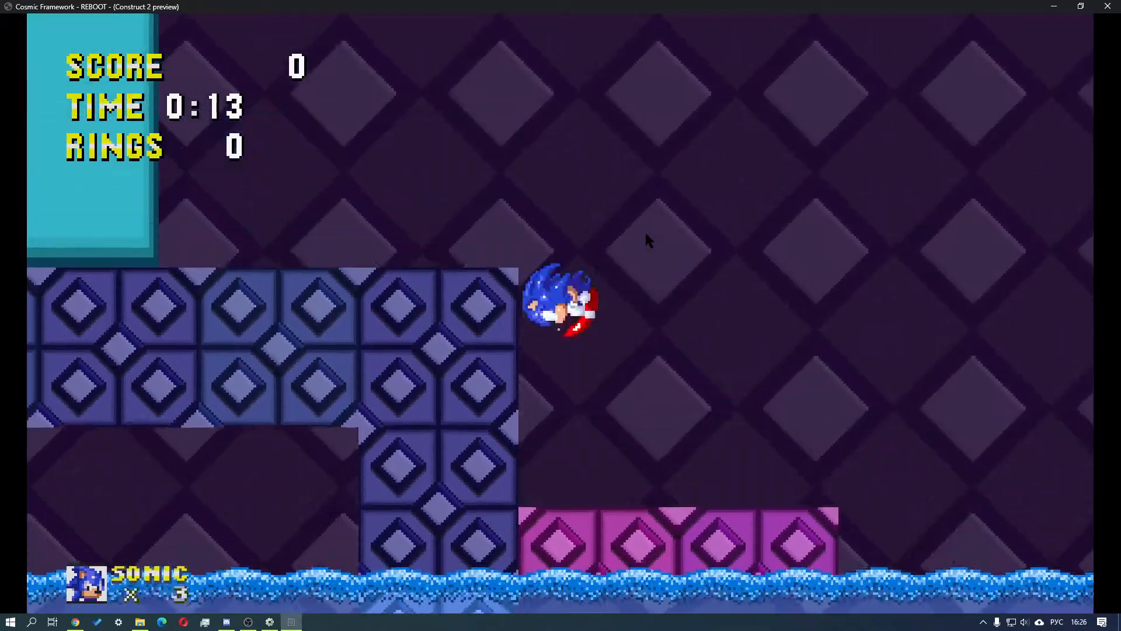
{"action": "key", "text": "Left"}
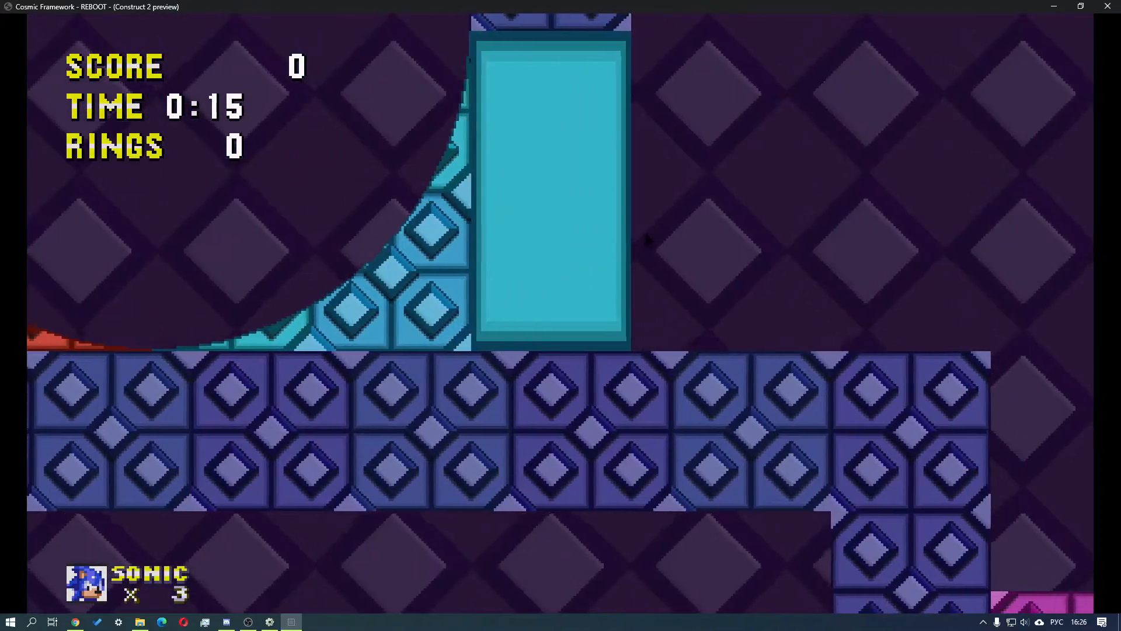
{"action": "key", "text": "Right"}
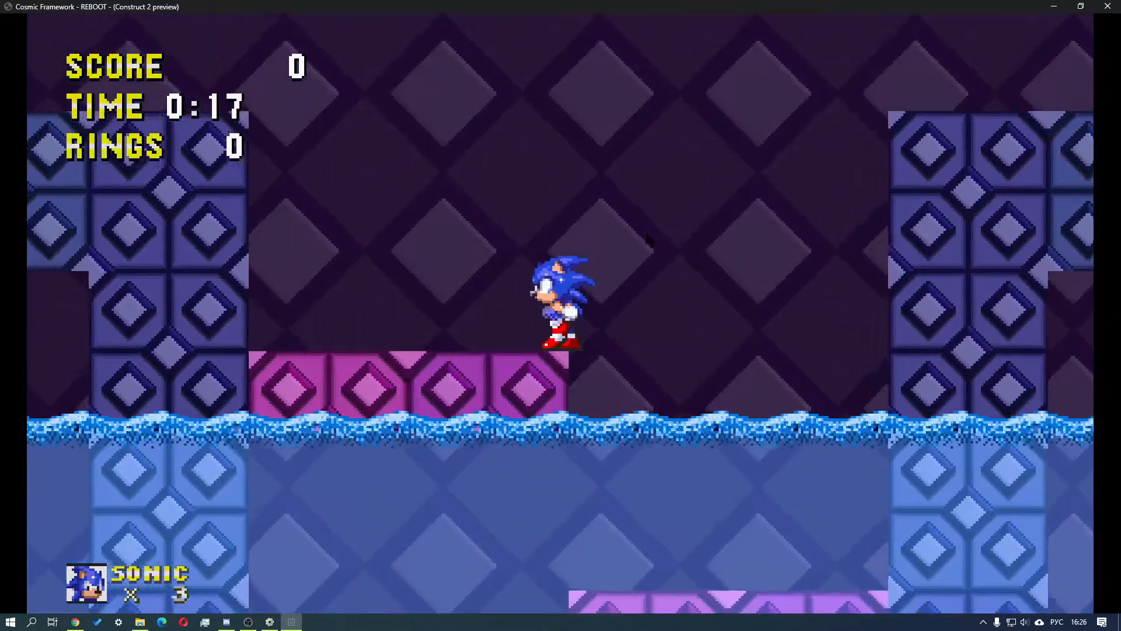
{"action": "key", "text": "Right"}
{"action": "key", "text": "space"}
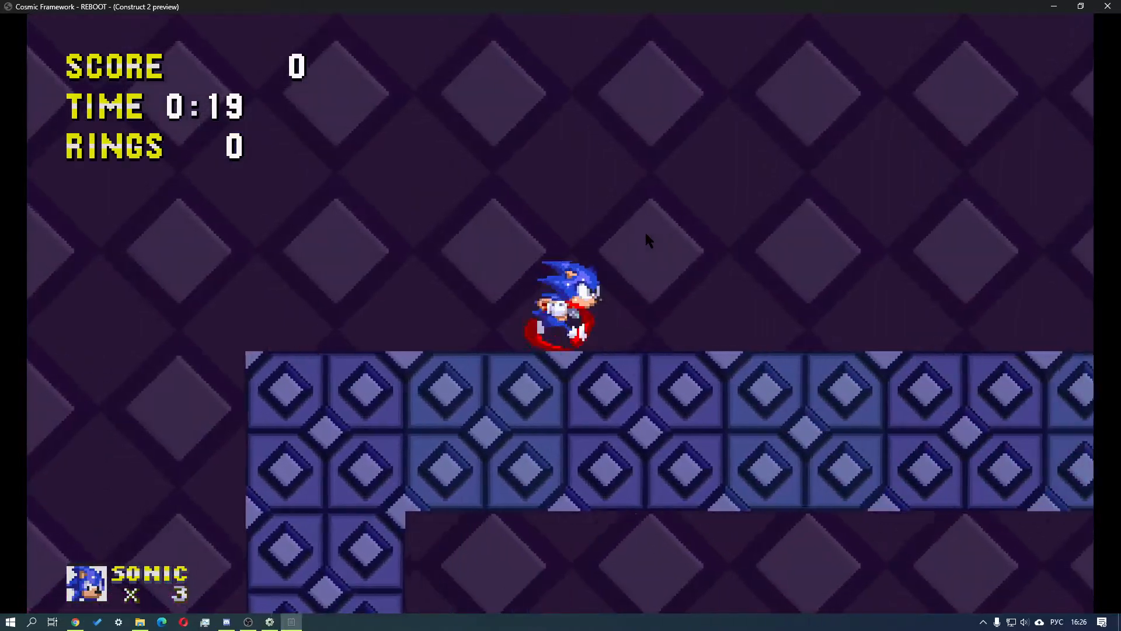
Playtest running back and forth over the log bridge, pass the goal sign, and close the preview
{"action": "key", "text": "Right"}
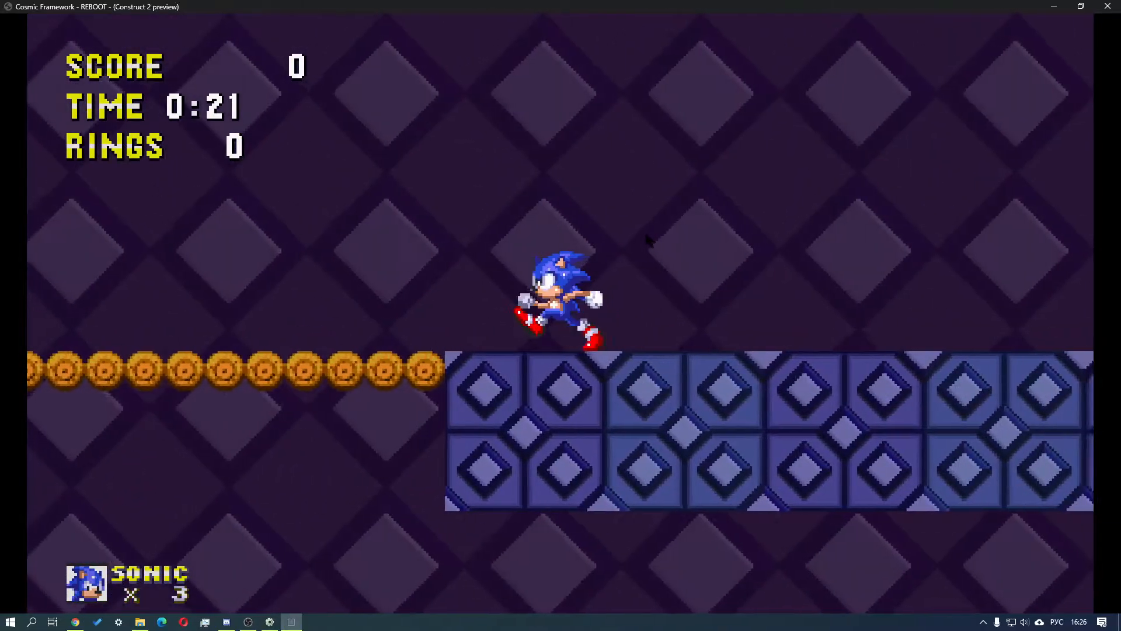
{"action": "key", "text": "Left"}
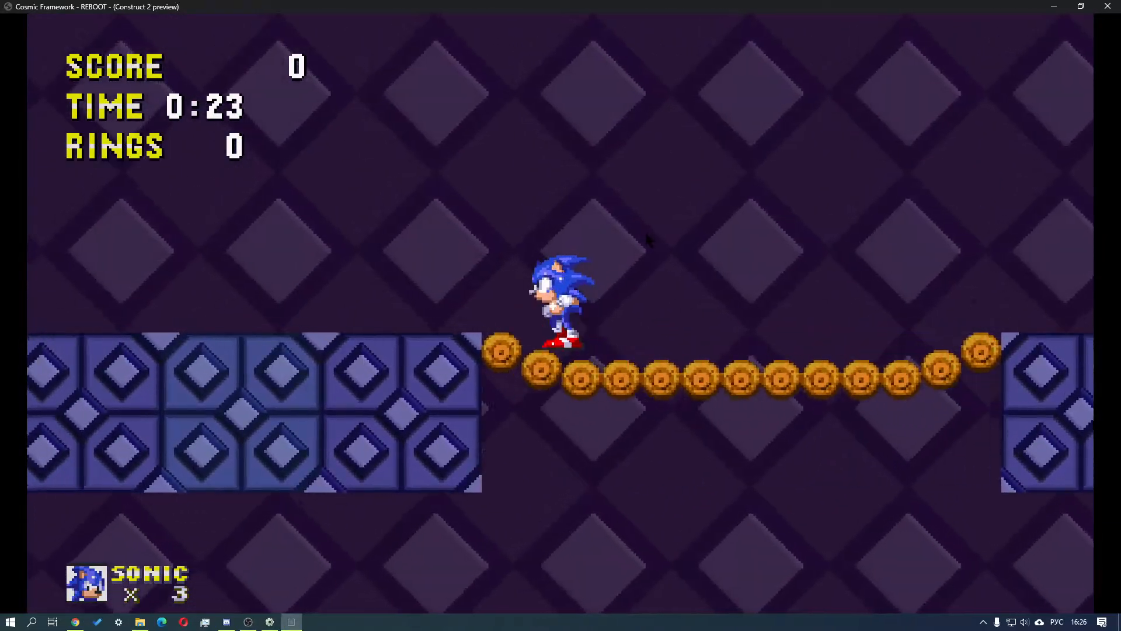
{"action": "key", "text": "Right"}
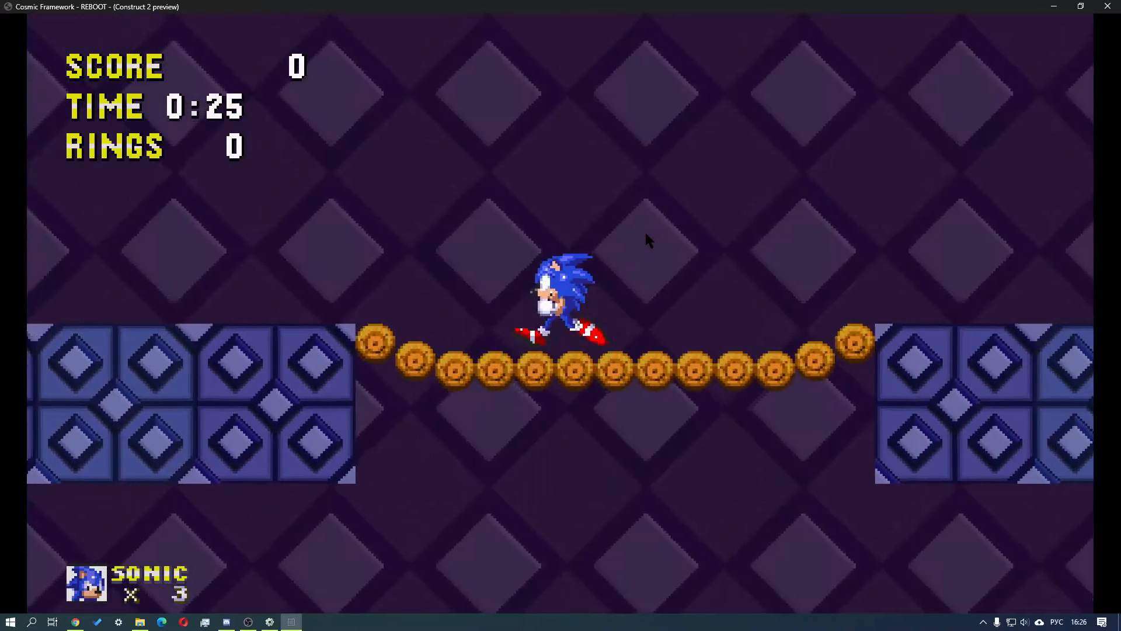
{"action": "key", "text": "Right"}
{"action": "key", "text": "space"}
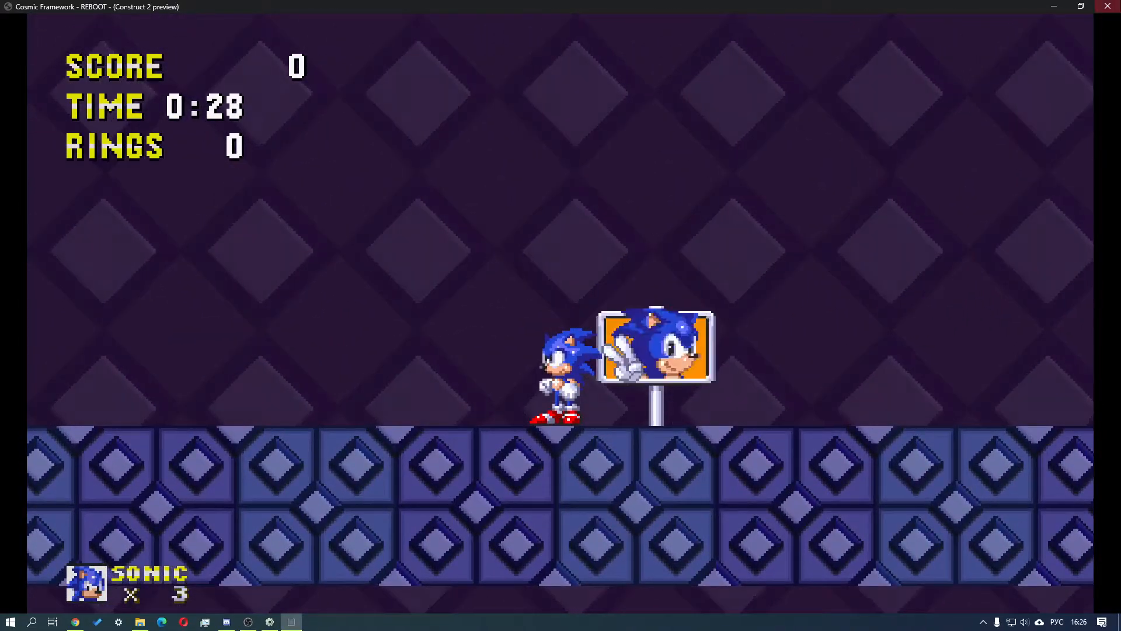
{"action": "left_click", "coordinate": [1108, 6]}
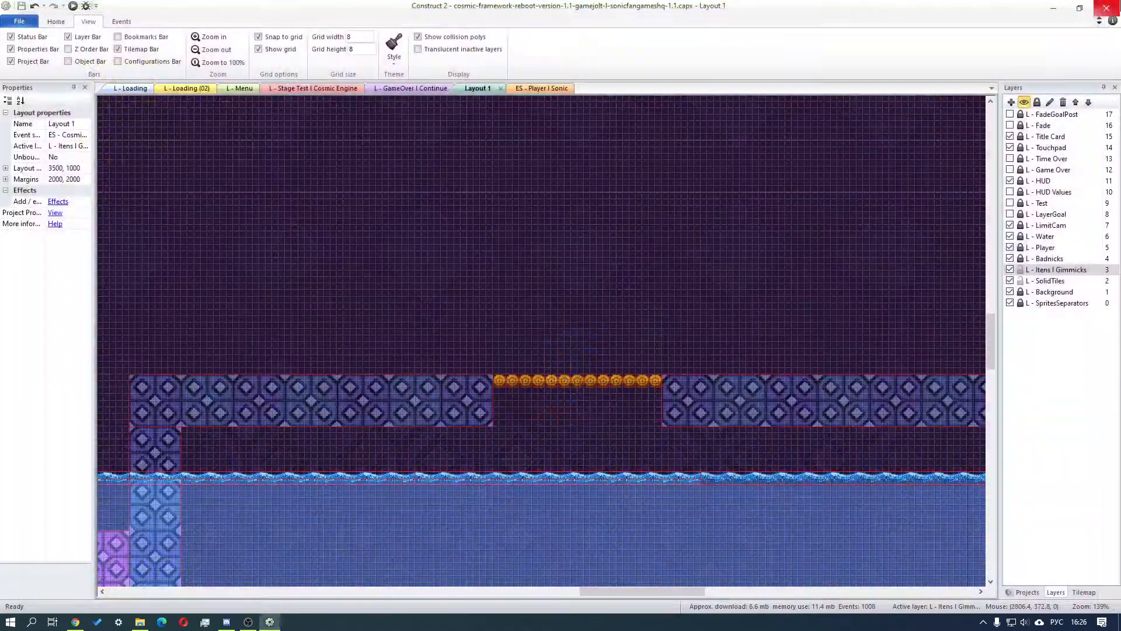
Examine Layout 1 from the player start past the platforms, rings and spikes to the loop
{"action": "left_click_drag", "start_coordinate": [610, 590], "coordinate": [345, 591]}
{"action": "mouse_move", "coordinate": [990, 351]}
{"action": "left_mouse_down"}
{"action": "mouse_move", "coordinate": [990, 323]}
{"action": "mouse_move", "coordinate": [994, 367]}
{"action": "mouse_move", "coordinate": [994, 340]}
{"action": "left_mouse_up"}
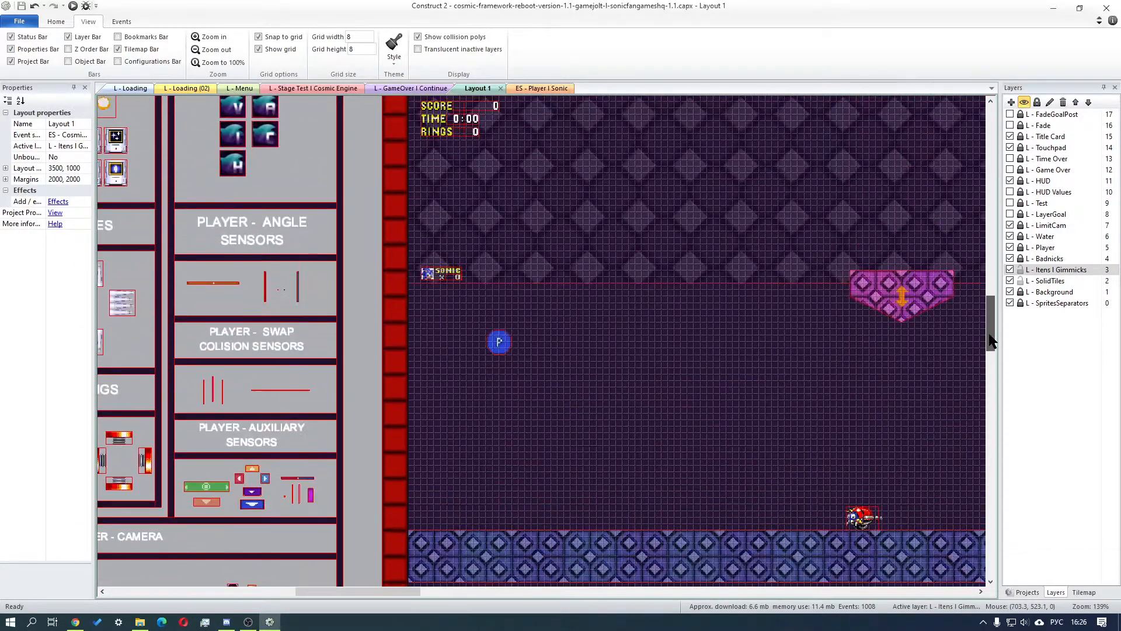
{"action": "left_click_drag", "start_coordinate": [343, 589], "coordinate": [375, 546]}
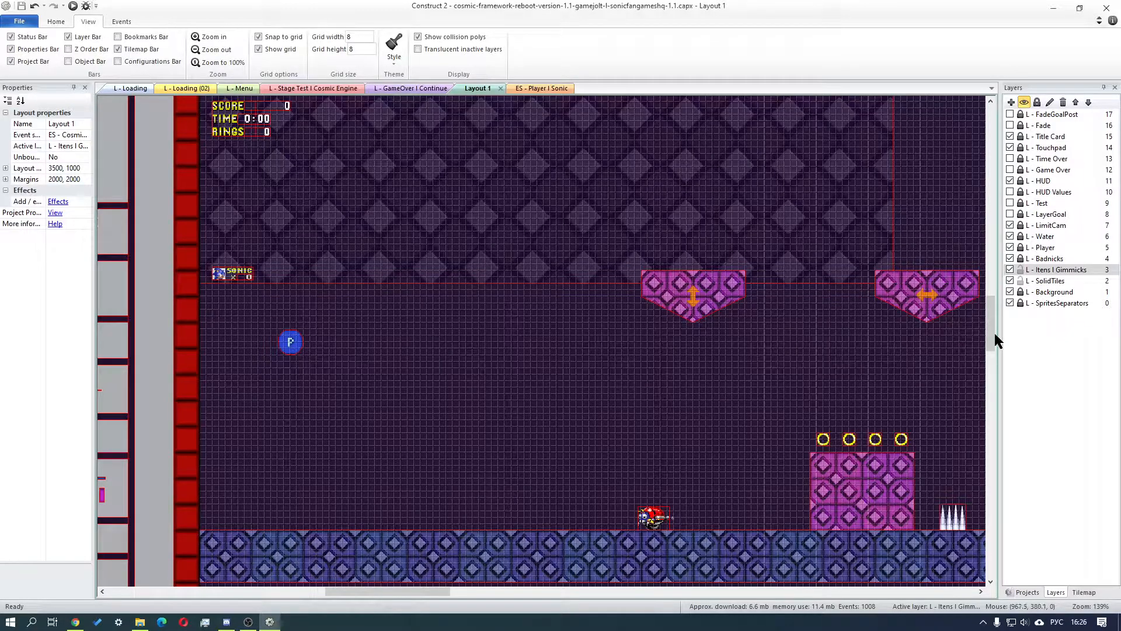
{"action": "mouse_move", "coordinate": [990, 328]}
{"action": "left_mouse_down"}
{"action": "mouse_move", "coordinate": [990, 356]}
{"action": "mouse_move", "coordinate": [990, 346]}
{"action": "left_mouse_up"}
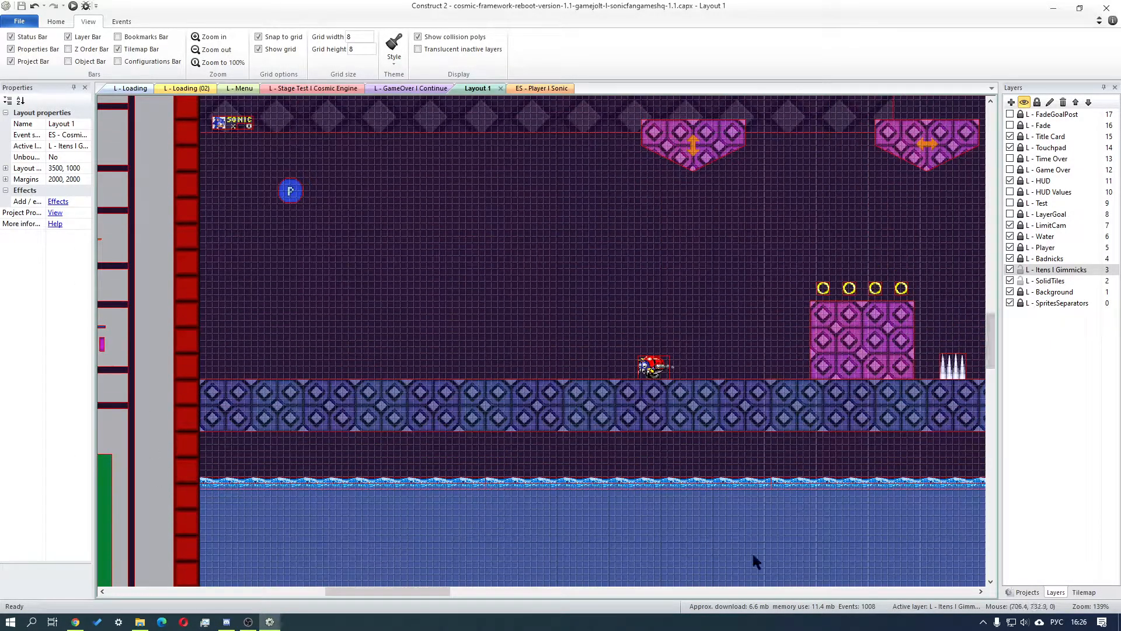
{"action": "left_click_drag", "start_coordinate": [389, 592], "coordinate": [157, 486]}
{"action": "left_click_drag", "start_coordinate": [456, 592], "coordinate": [428, 579]}
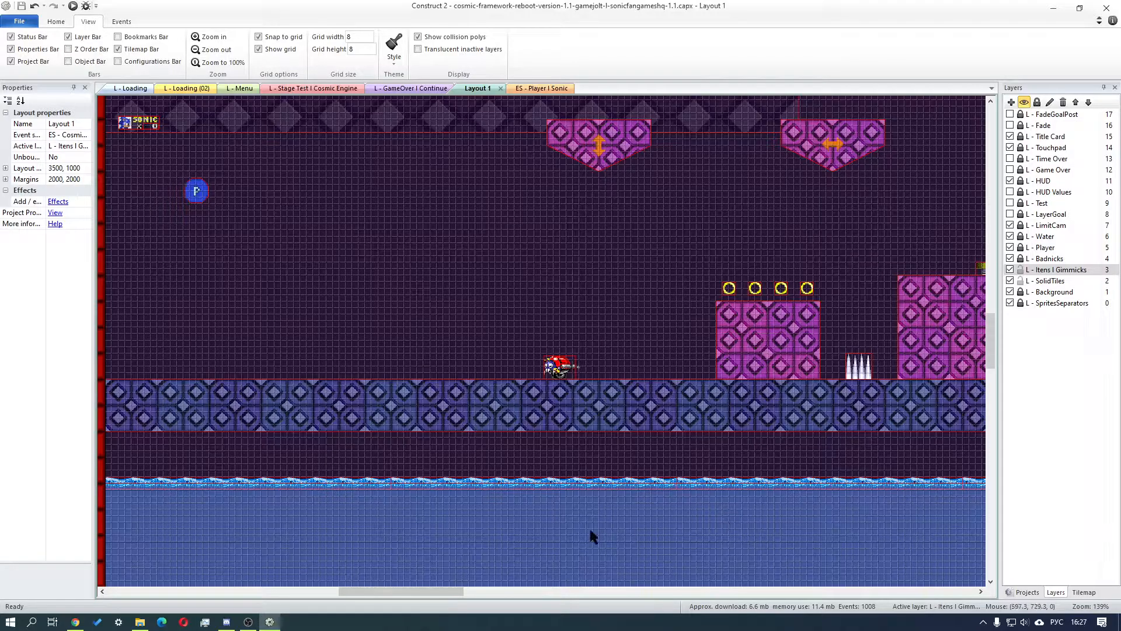
{"action": "left_click_drag", "start_coordinate": [427, 588], "coordinate": [501, 590]}
Lock the L - SolidTiles and L - Itens I Gimmicks layers and add a layer named L - TileMap between them
{"action": "left_click", "coordinate": [1020, 281]}
{"action": "left_click", "coordinate": [1021, 270]}
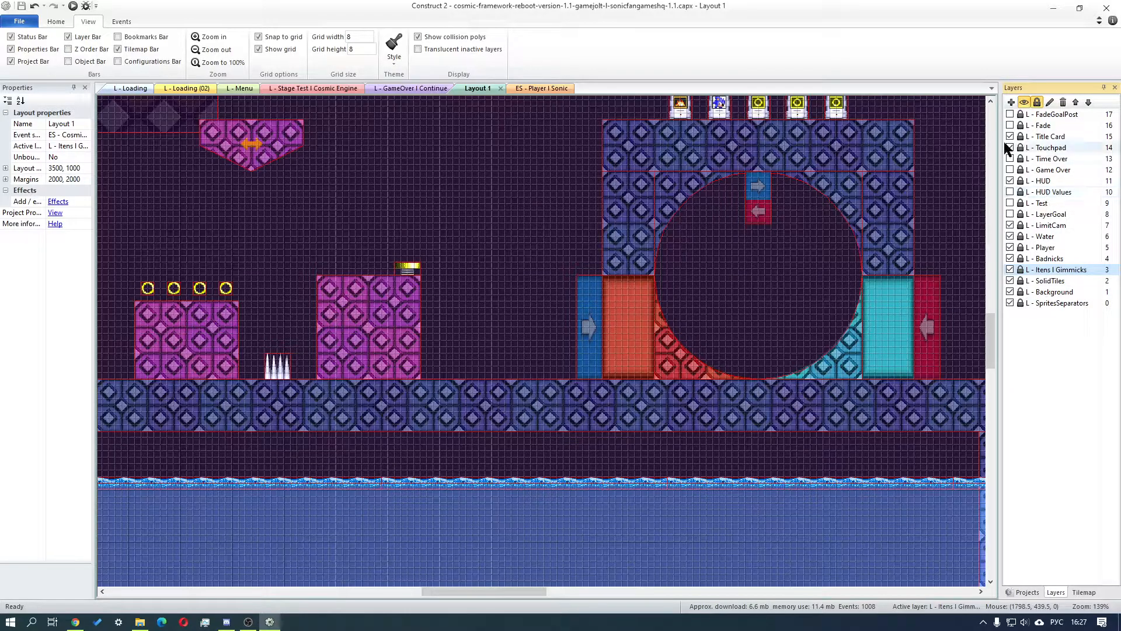
{"action": "left_click", "coordinate": [1012, 102]}
{"action": "left_click_drag", "start_coordinate": [1023, 115], "coordinate": [1056, 287]}
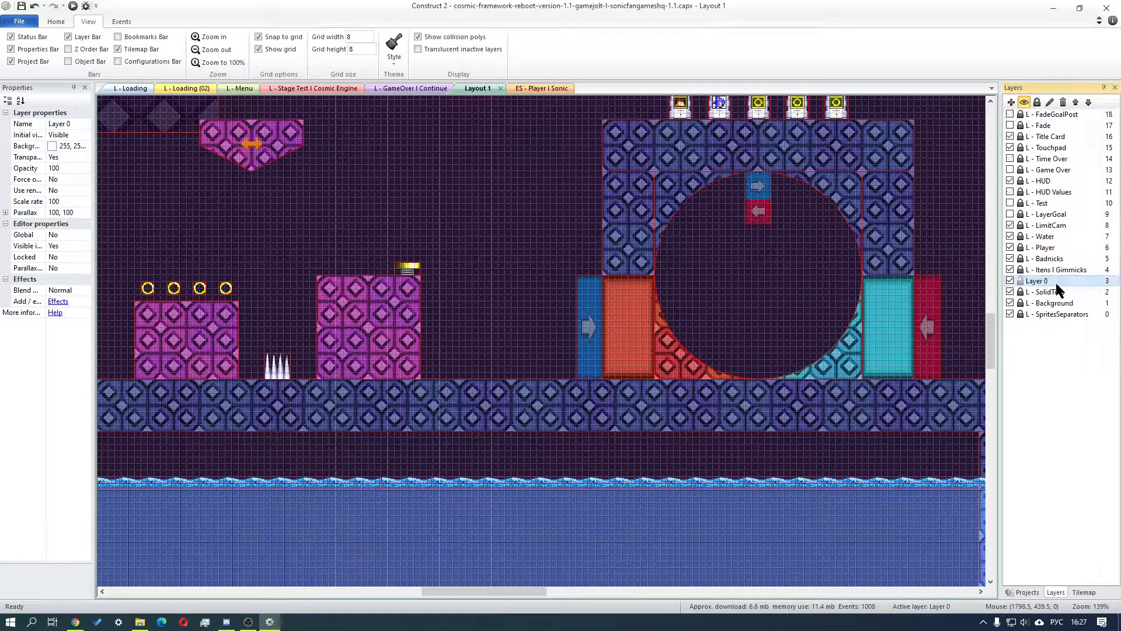
{"action": "left_click", "coordinate": [1049, 104]}
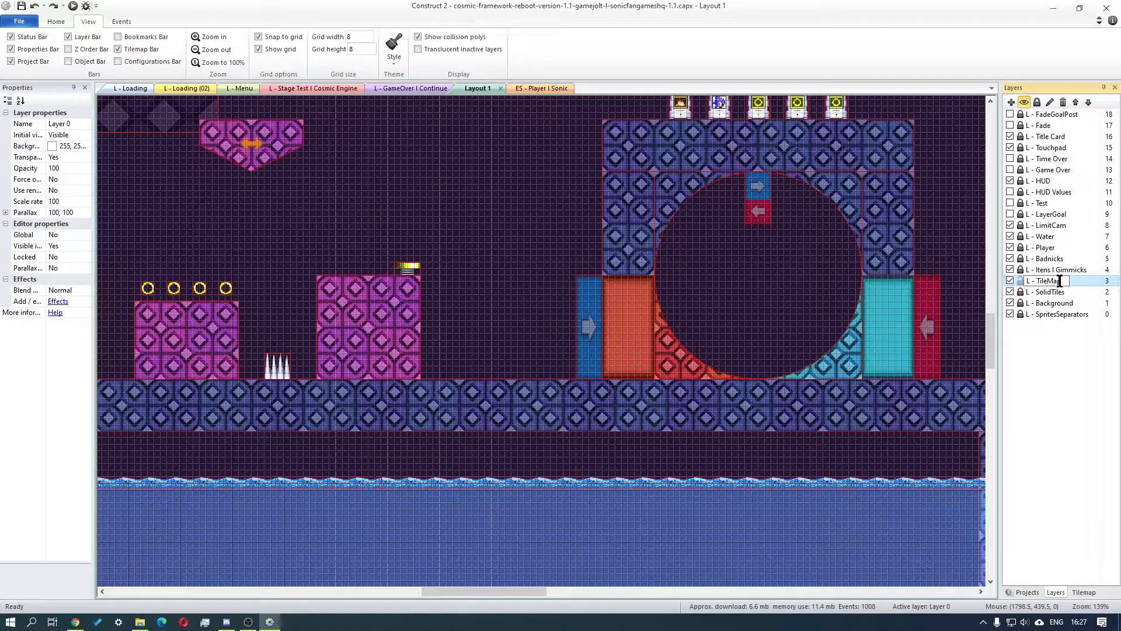
{"action": "left_click", "coordinate": [1018, 283]}
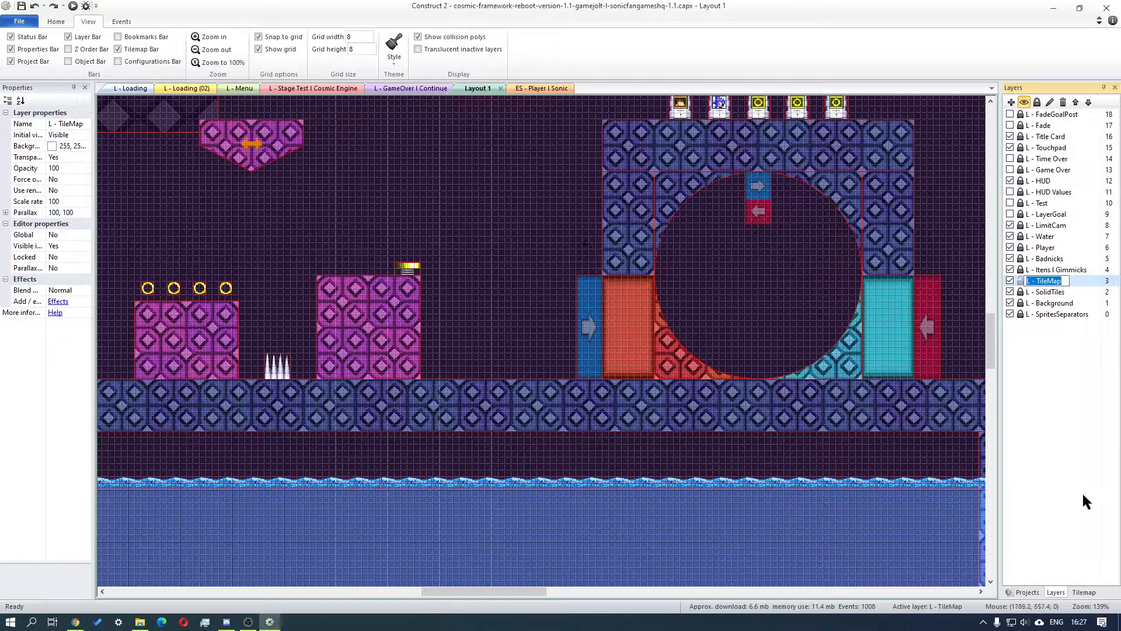
Insert a Tilemap object named GHZ on the L - TileMap layer
{"action": "right_click", "coordinate": [500, 260]}
{"action": "left_click", "coordinate": [543, 261]}
{"action": "scroll", "coordinate": [312, 251], "scroll_direction": "down", "scroll_amount": 1}
{"action": "left_click", "coordinate": [157, 225]}
{"action": "left_click", "coordinate": [252, 310]}
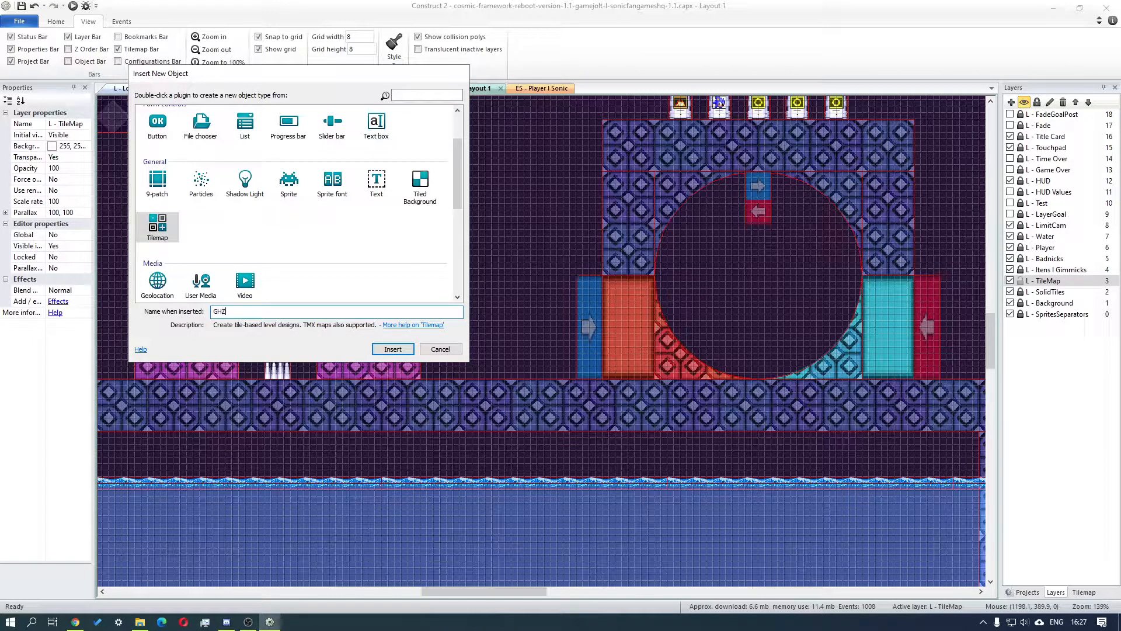
{"action": "left_click", "coordinate": [383, 349]}
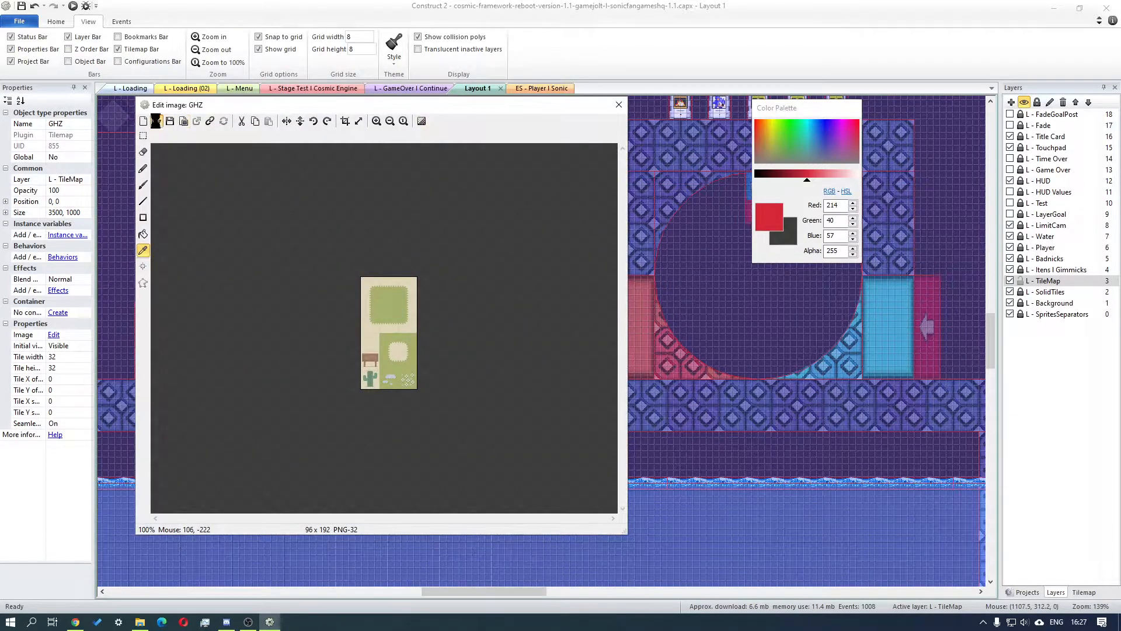
Load GHZ(Mania) 16x16 TileMap.png from the Туториал folder as the GHZ tilemap image and close the image editor
{"action": "left_click", "coordinate": [156, 121]}
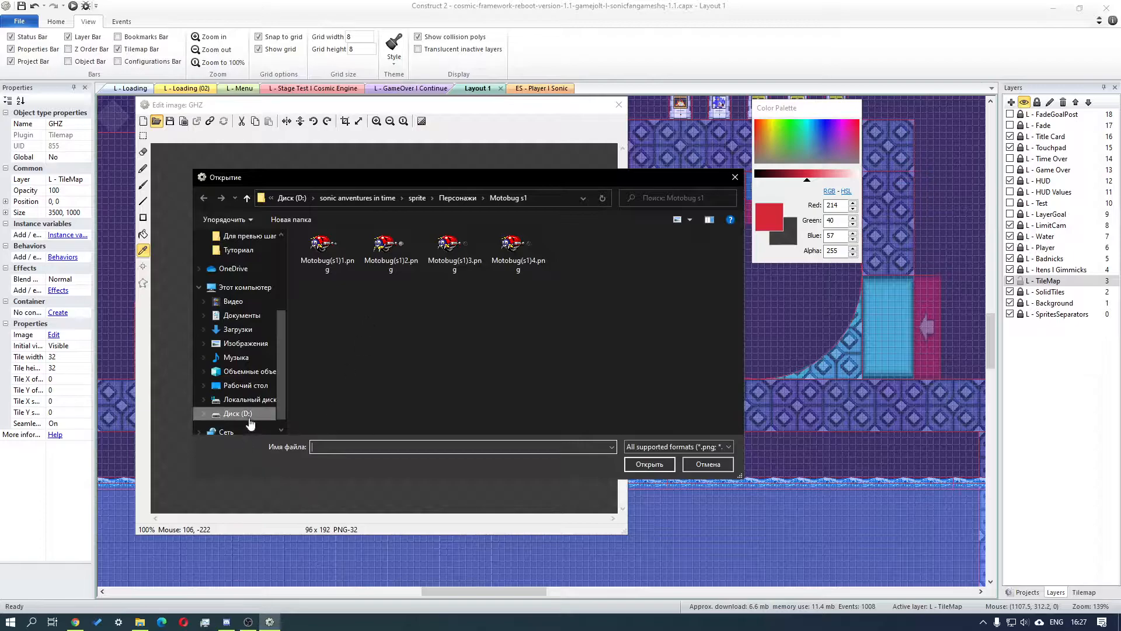
{"action": "left_click", "coordinate": [237, 249]}
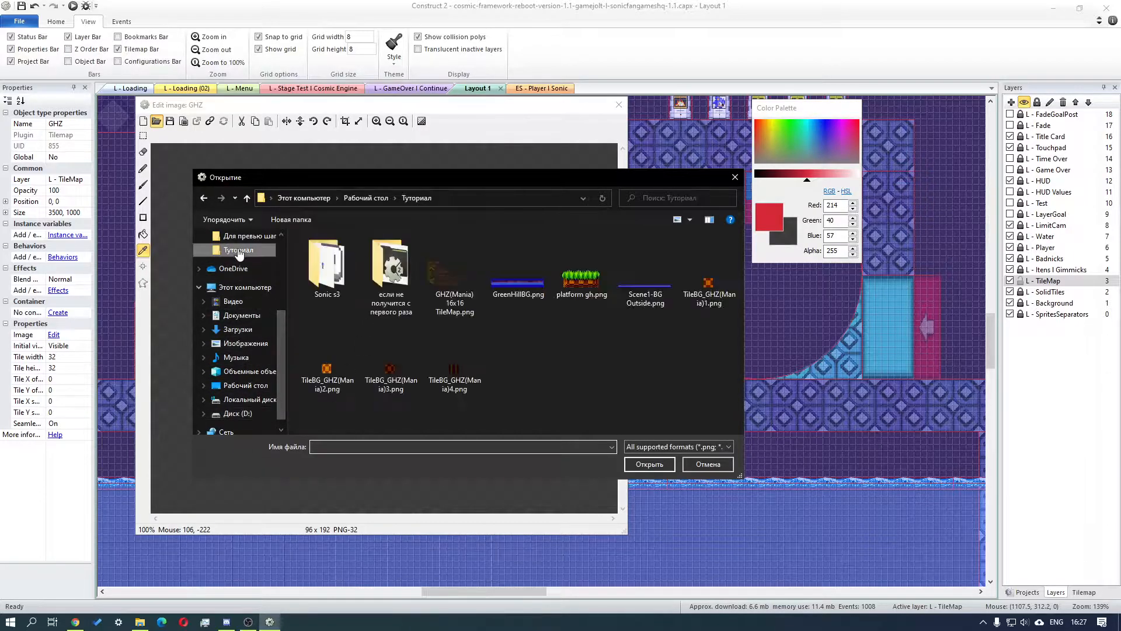
{"action": "double_click", "coordinate": [432, 270]}
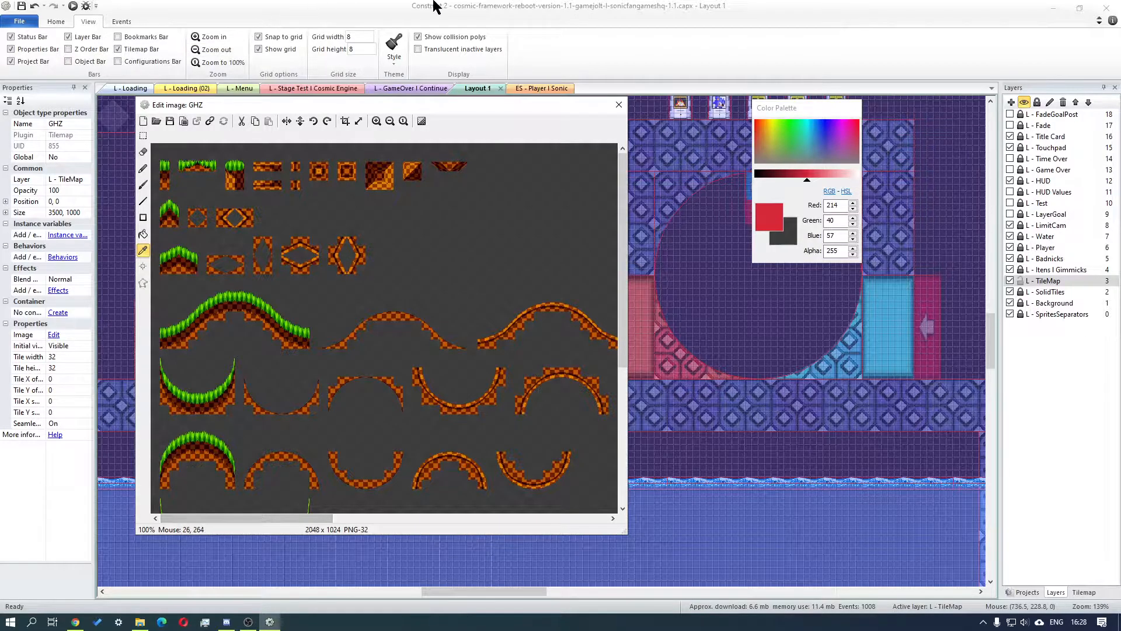
{"action": "left_click", "coordinate": [619, 106]}
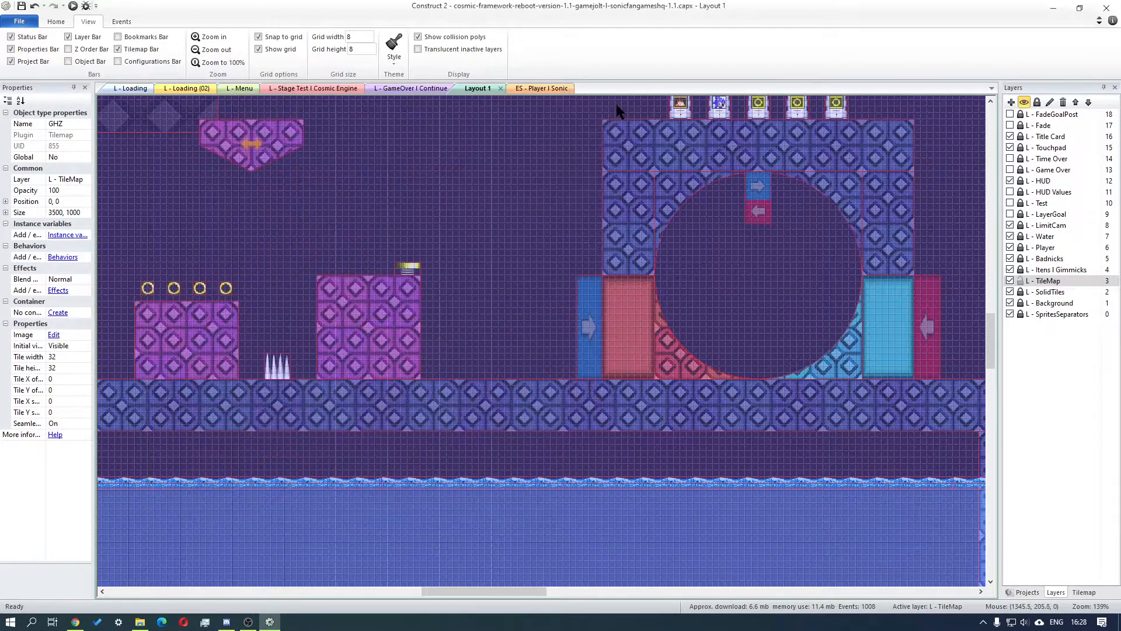
Set the GHZ tilemap's tile width and tile height to 16
{"action": "left_click_drag", "start_coordinate": [454, 594], "coordinate": [384, 594]}
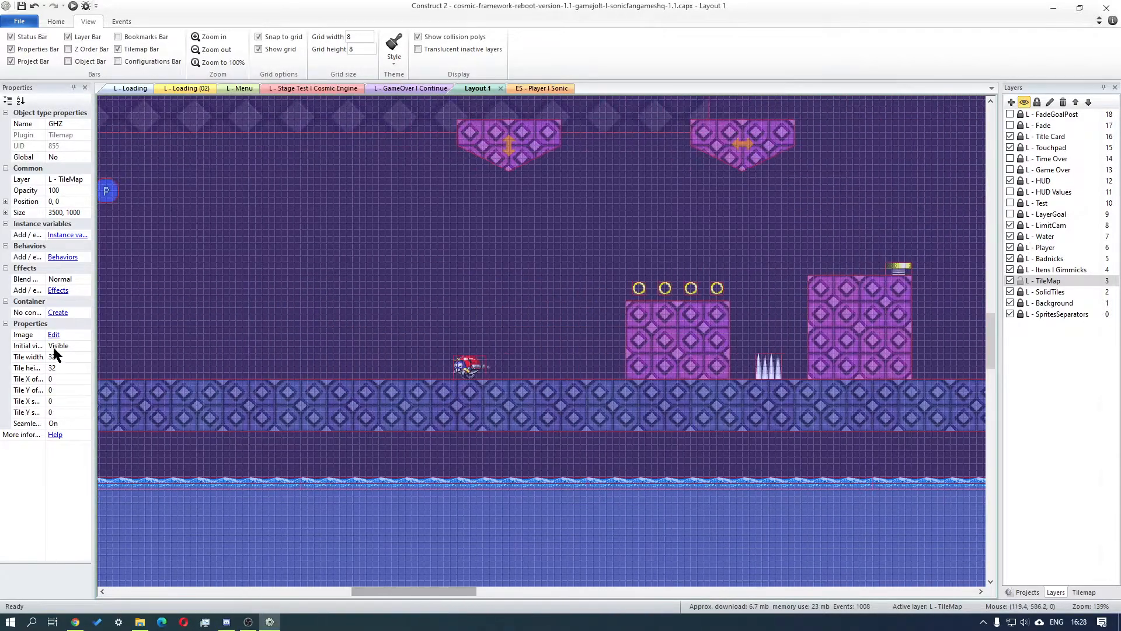
{"action": "left_click", "coordinate": [68, 358]}
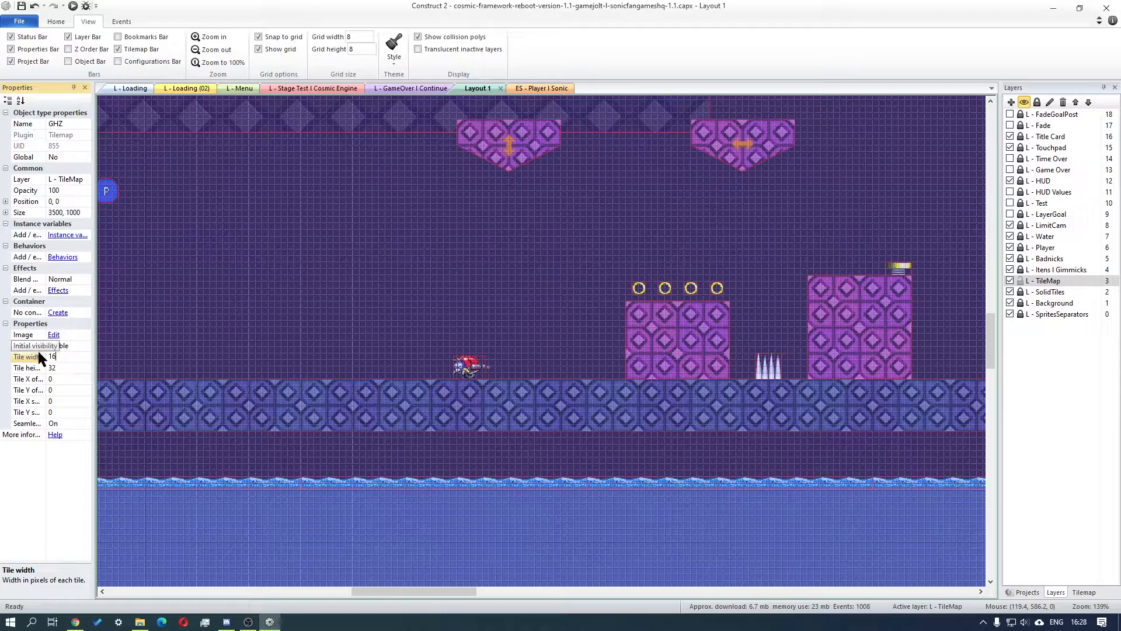
{"action": "left_click", "coordinate": [67, 367]}
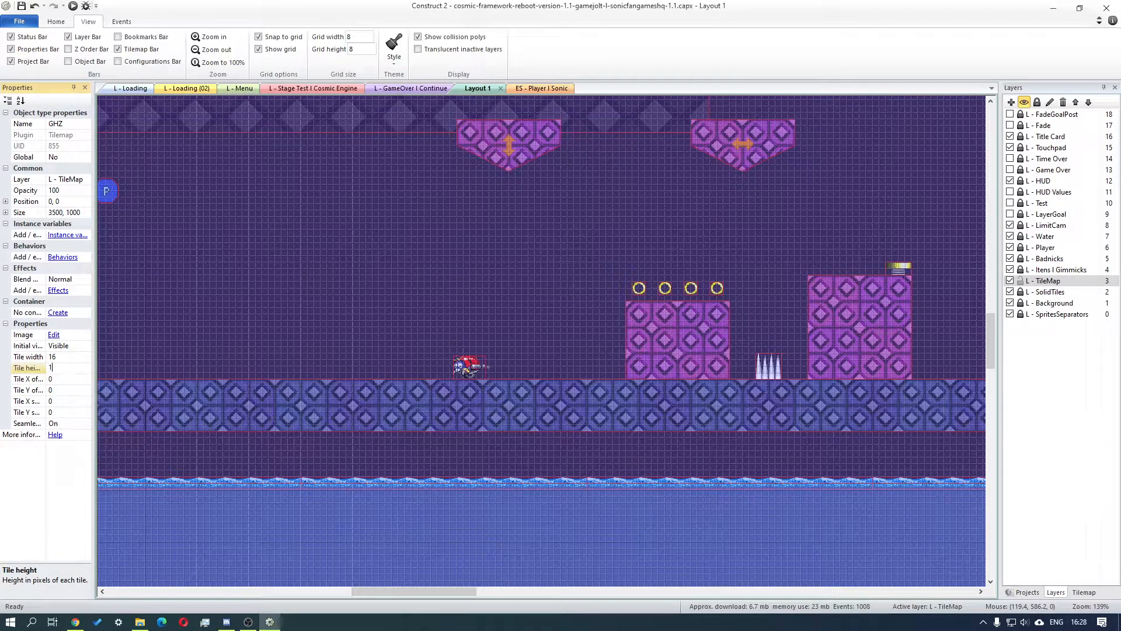
Enlarge the GHZ tilemap to 3592, 1072 so it extends past the layout's right and bottom edges
{"action": "left_click_drag", "start_coordinate": [398, 591], "coordinate": [781, 592]}
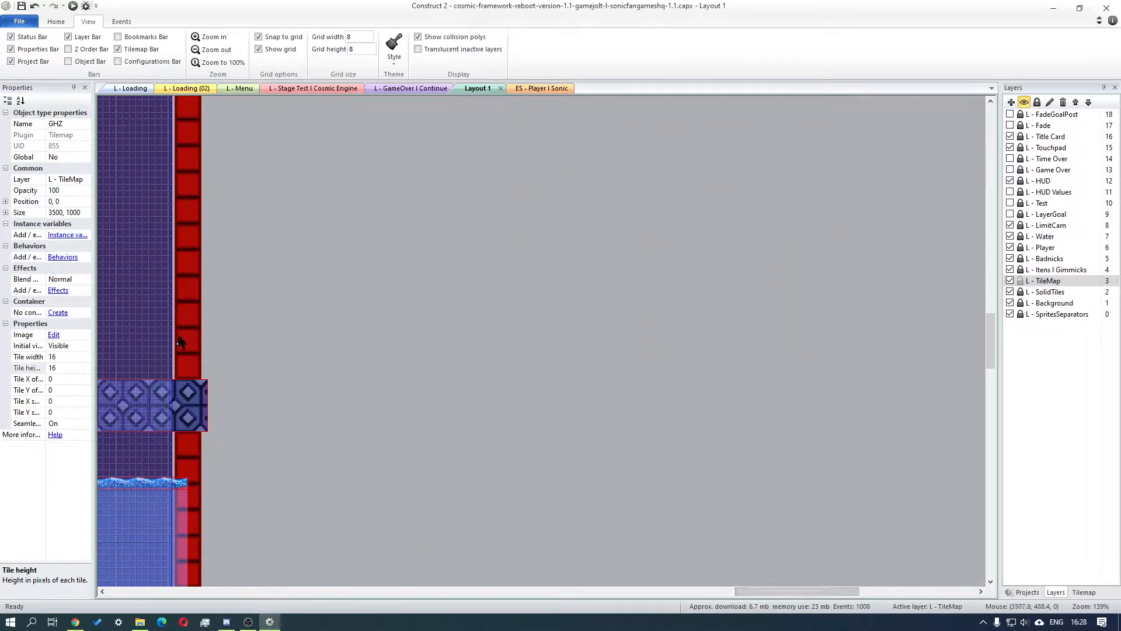
{"action": "left_click_drag", "start_coordinate": [177, 343], "coordinate": [253, 343]}
{"action": "left_click_drag", "start_coordinate": [991, 344], "coordinate": [979, 422]}
{"action": "left_click_drag", "start_coordinate": [777, 591], "coordinate": [561, 551]}
{"action": "left_click_drag", "start_coordinate": [550, 170], "coordinate": [548, 229]}
{"action": "scroll", "coordinate": [859, 452], "scroll_direction": "up", "scroll_amount": 10}
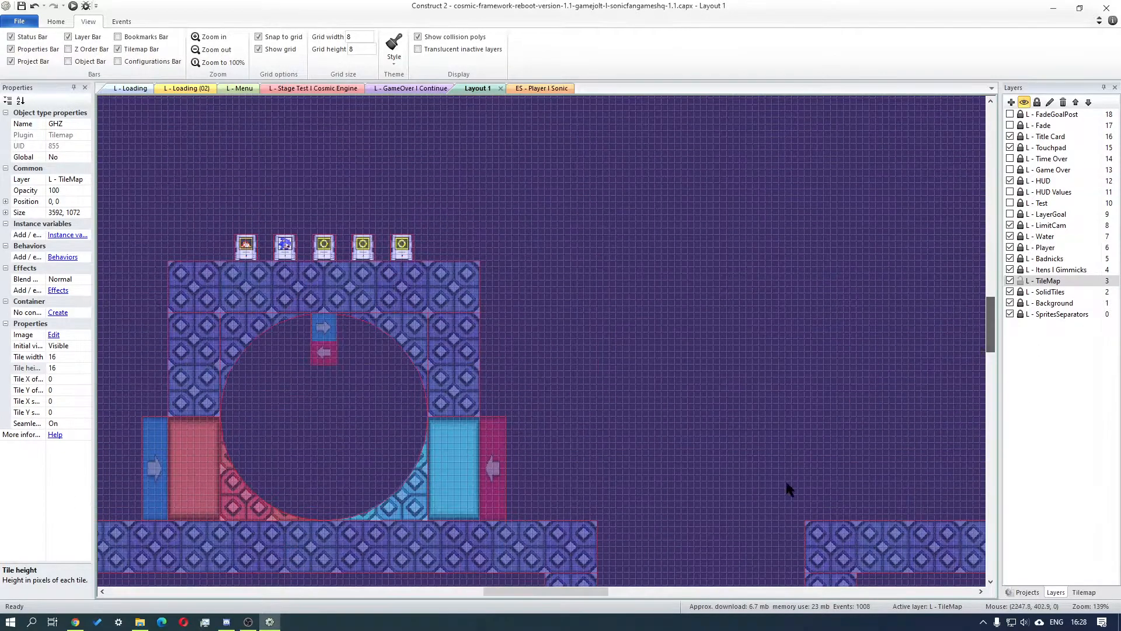
{"action": "left_click_drag", "start_coordinate": [516, 591], "coordinate": [758, 583]}
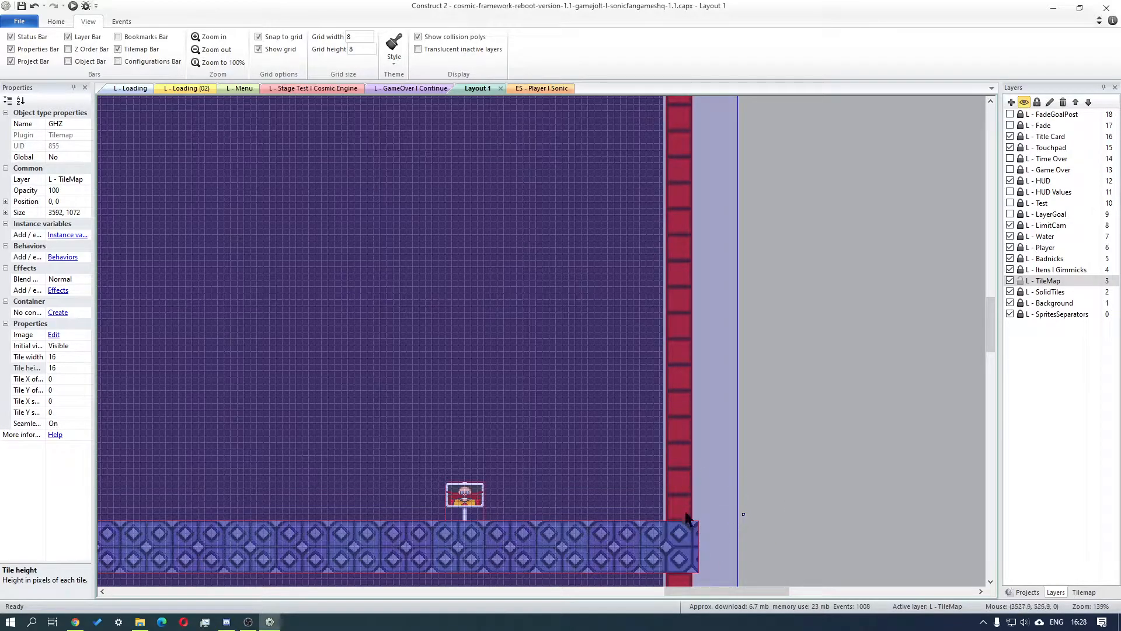
{"action": "left_click_drag", "start_coordinate": [730, 590], "coordinate": [369, 561]}
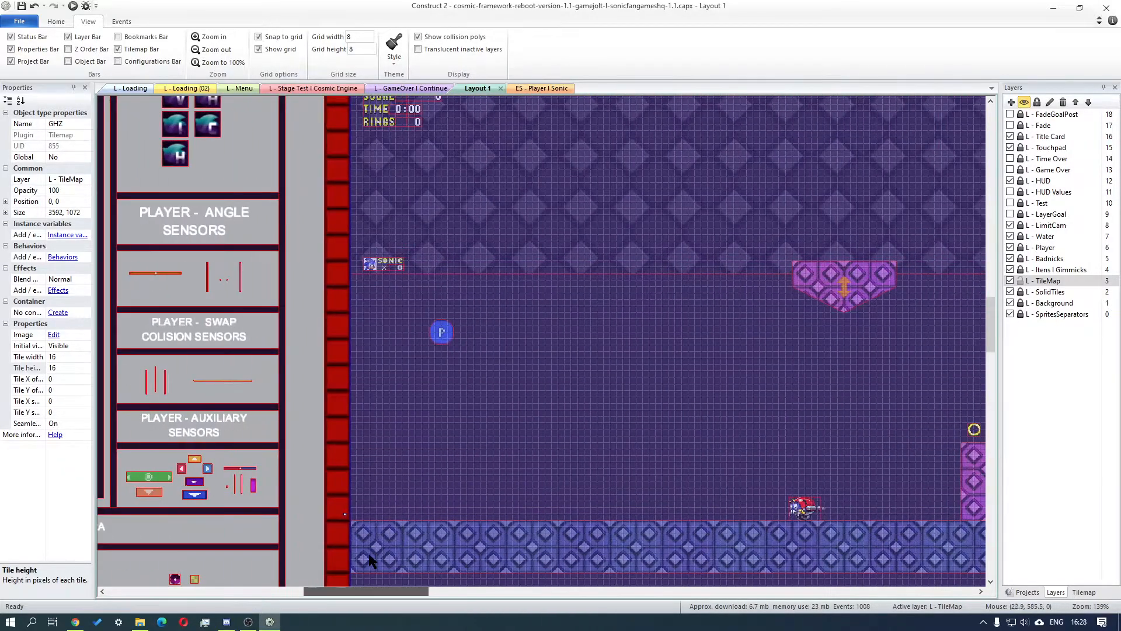
Show the GHZ tilemap's tile palette and activate its pencil tool
{"action": "left_click", "coordinate": [1084, 592]}
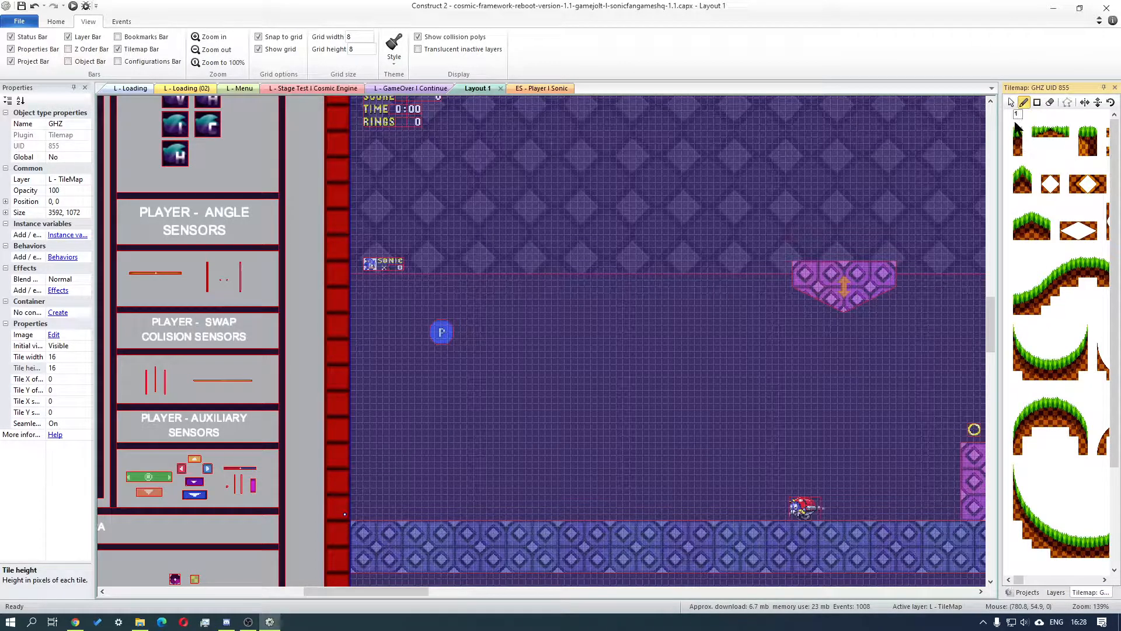
{"action": "left_click", "coordinate": [1010, 104]}
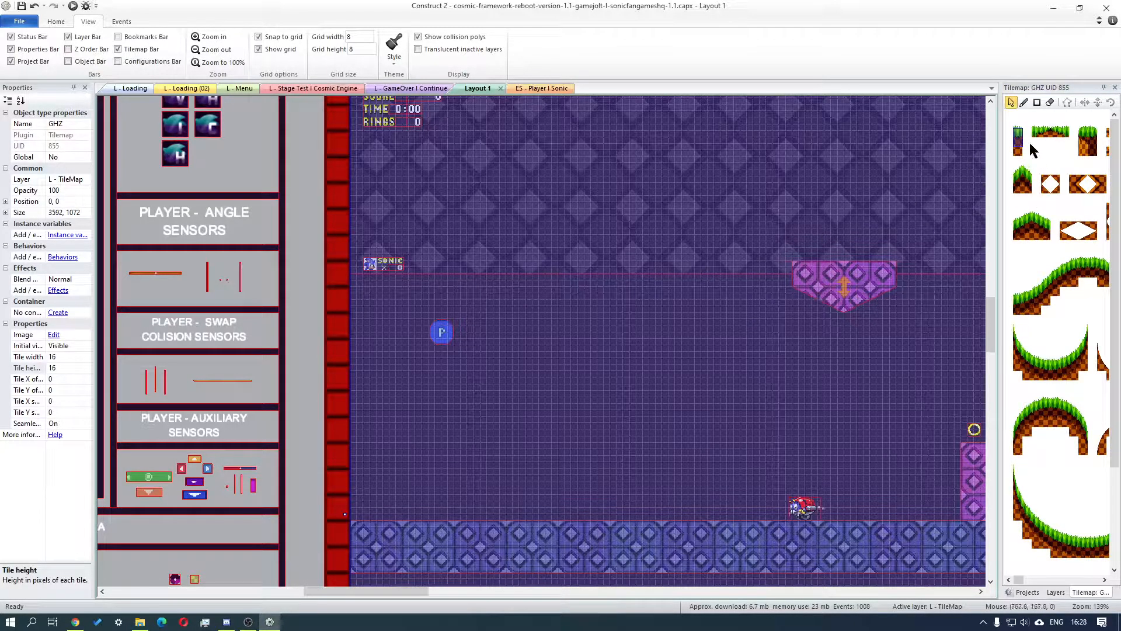
{"action": "left_click", "coordinate": [1023, 102]}
Paint a short strip of the grass-topped tile column over the floor at the layout's left edge
{"action": "left_click_drag", "start_coordinate": [1018, 131], "coordinate": [1055, 221]}
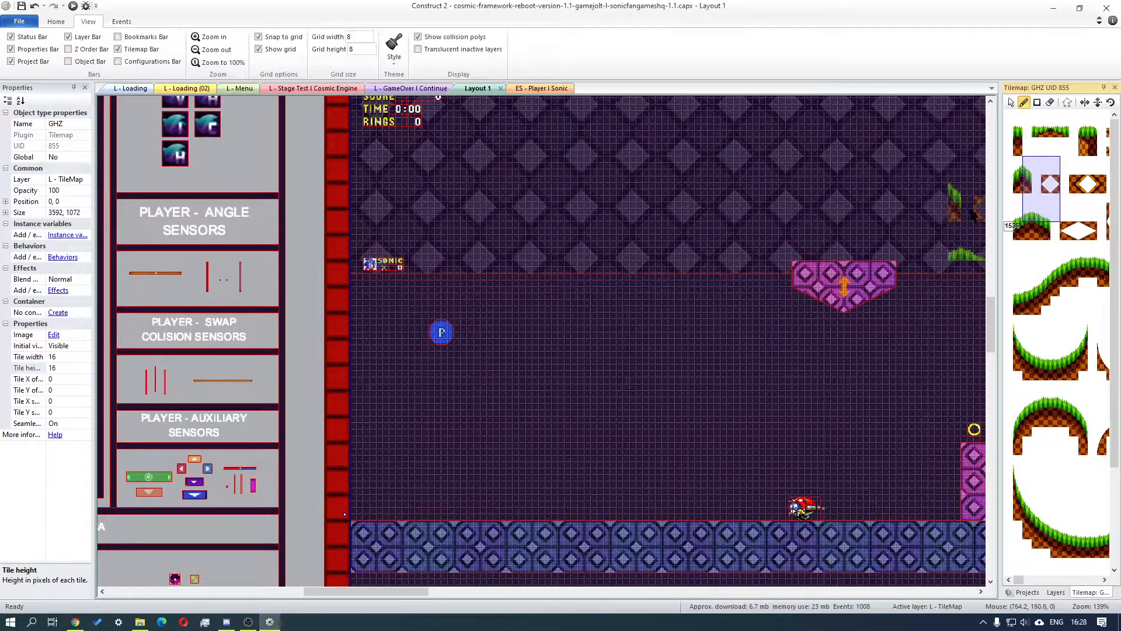
{"action": "left_click_drag", "start_coordinate": [1016, 123], "coordinate": [1018, 154]}
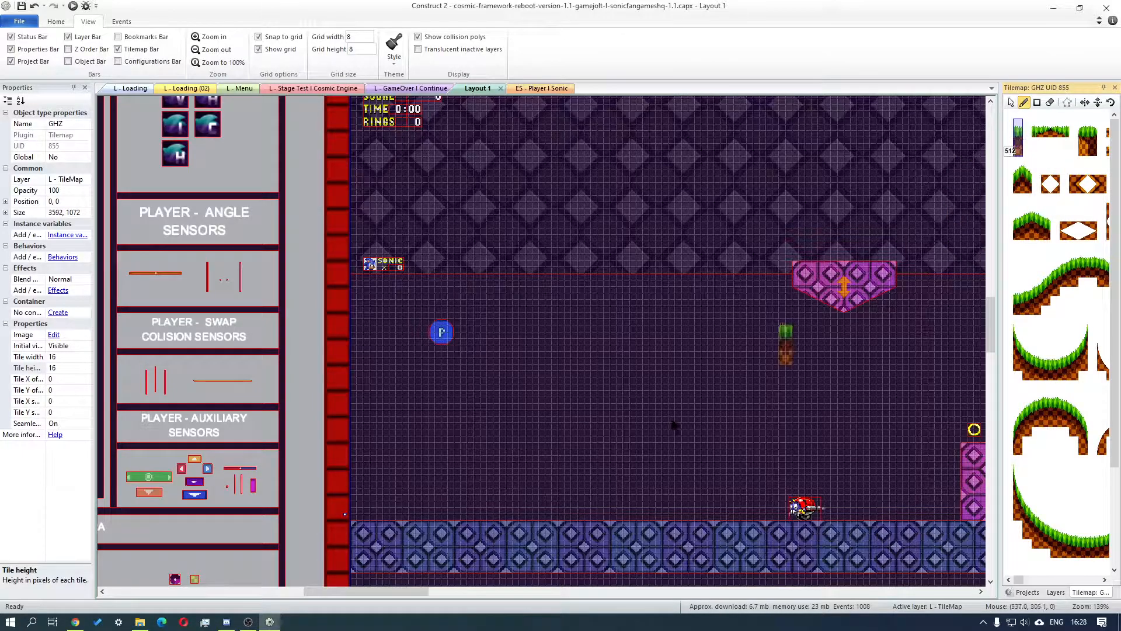
{"action": "left_click_drag", "start_coordinate": [360, 528], "coordinate": [451, 528]}
Try filling a rectangle of grass tiles in the open area above the floor and undo it
{"action": "left_click", "coordinate": [1037, 102]}
{"action": "left_click", "coordinate": [1037, 132]}
{"action": "mouse_move", "coordinate": [508, 199]}
{"action": "left_mouse_down"}
{"action": "mouse_move", "coordinate": [529, 231]}
{"action": "mouse_move", "coordinate": [888, 500]}
{"action": "mouse_move", "coordinate": [612, 232]}
{"action": "mouse_move", "coordinate": [632, 286]}
{"action": "mouse_move", "coordinate": [676, 330]}
{"action": "left_mouse_up"}
{"action": "key", "text": "ctrl+z"}
Erase the painted grass strip from the floor at the layout's left edge
{"action": "left_click", "coordinate": [1050, 103]}
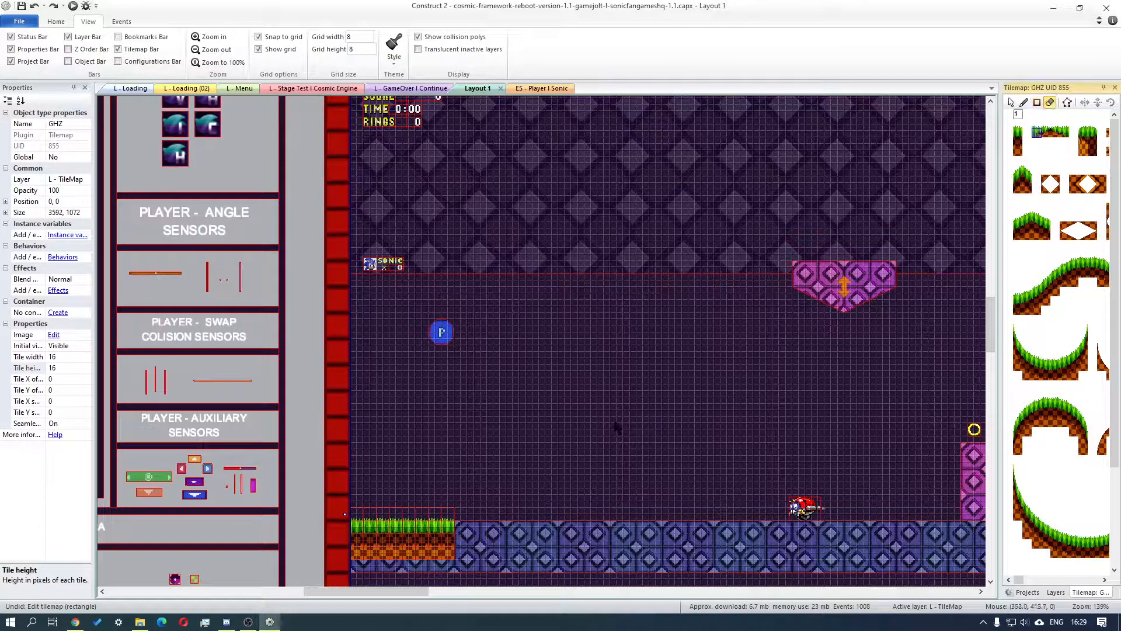
{"action": "left_click_drag", "start_coordinate": [450, 540], "coordinate": [467, 554]}
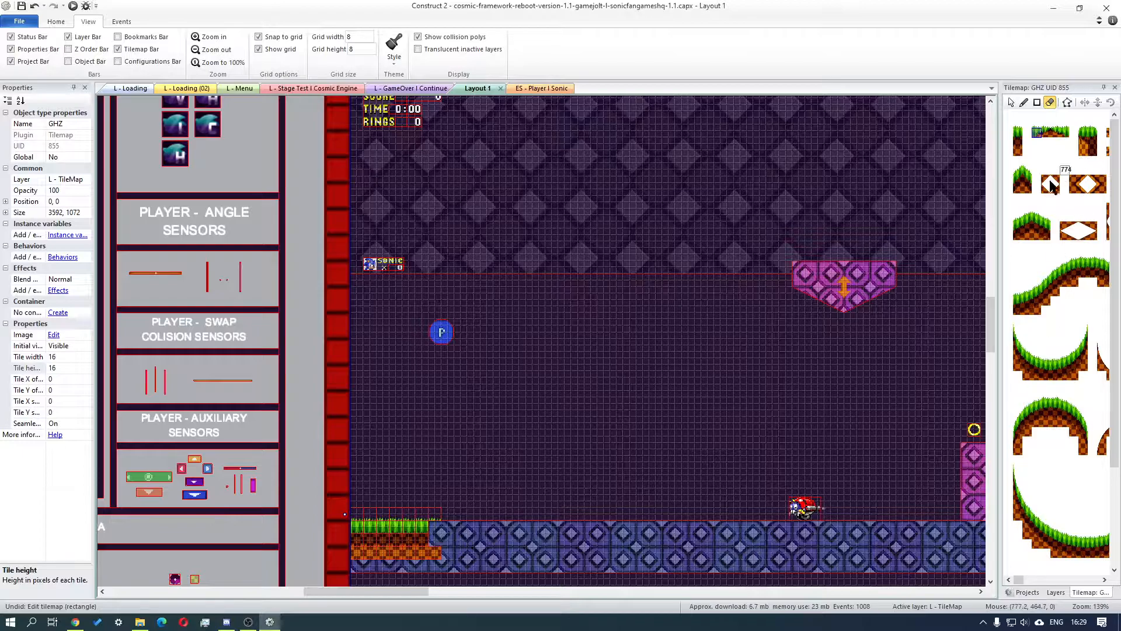
{"action": "left_click_drag", "start_coordinate": [1022, 195], "coordinate": [1095, 264]}
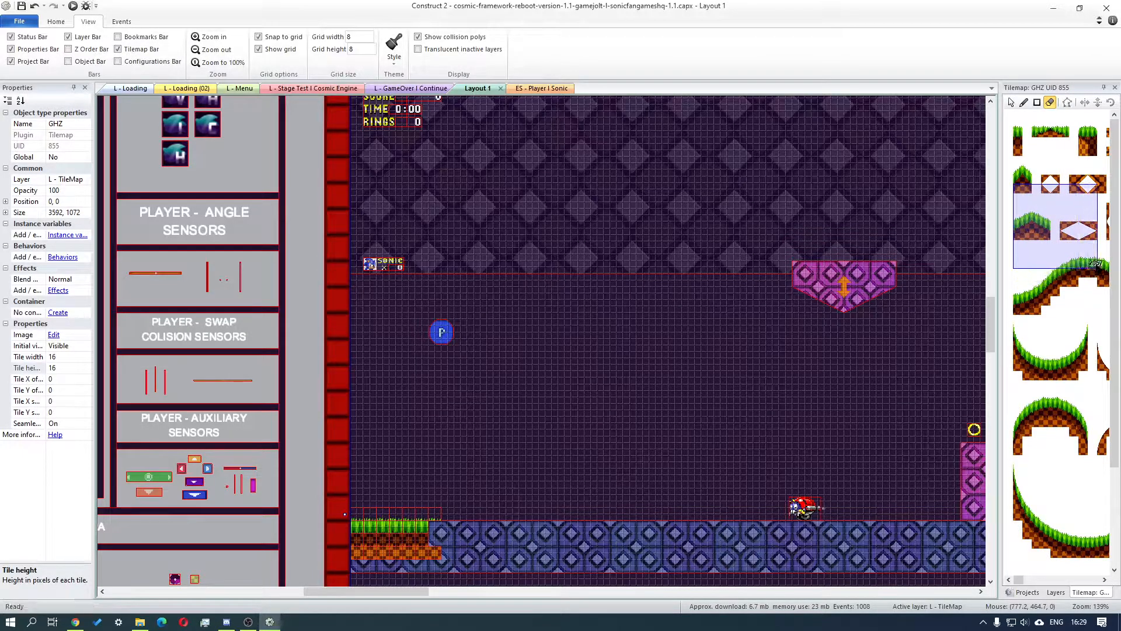
{"action": "left_click_drag", "start_coordinate": [416, 534], "coordinate": [407, 533]}
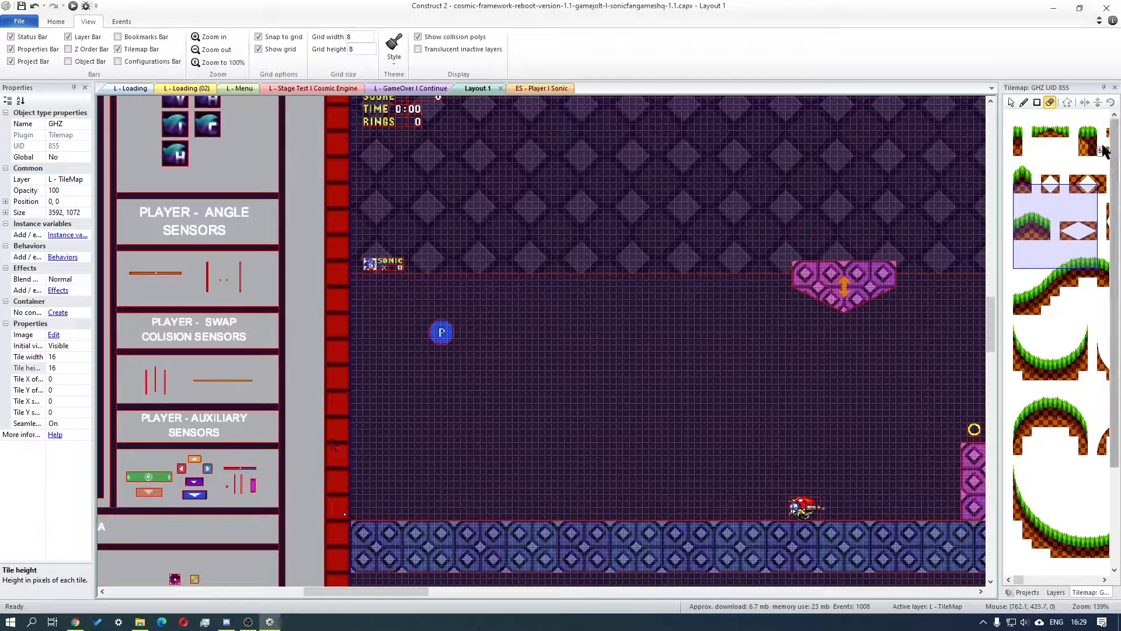
Try painting the large block of hill and diamond tiles across the open area and erase all of it
{"action": "left_click", "coordinate": [1024, 102]}
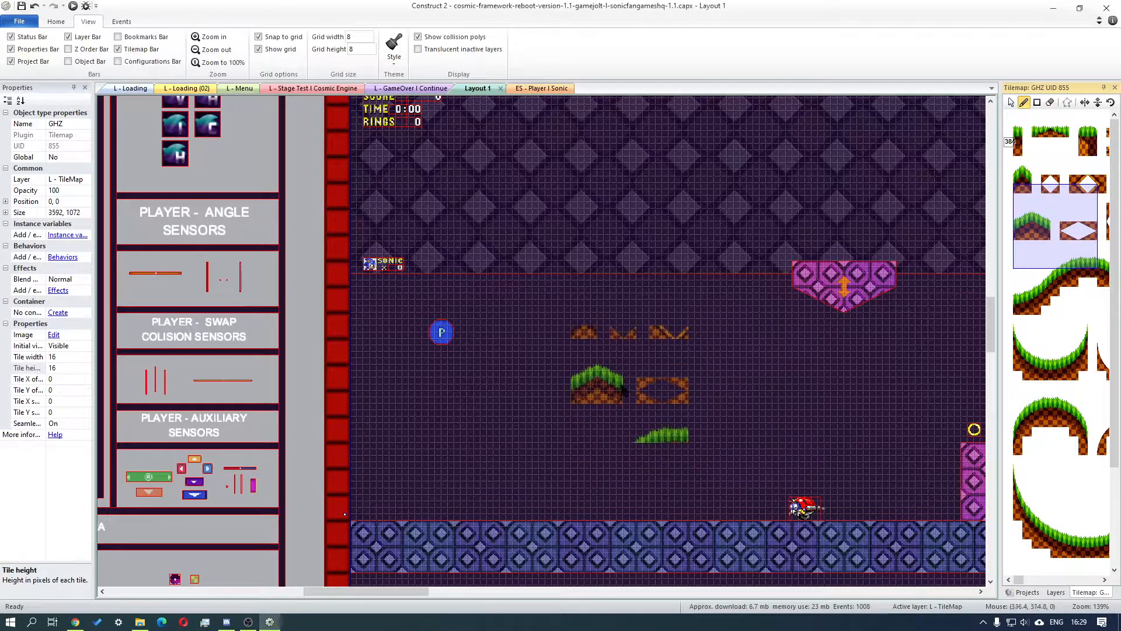
{"action": "mouse_move", "coordinate": [620, 401]}
{"action": "left_mouse_down"}
{"action": "mouse_move", "coordinate": [701, 280]}
{"action": "mouse_move", "coordinate": [620, 400]}
{"action": "mouse_move", "coordinate": [546, 374]}
{"action": "left_mouse_up"}
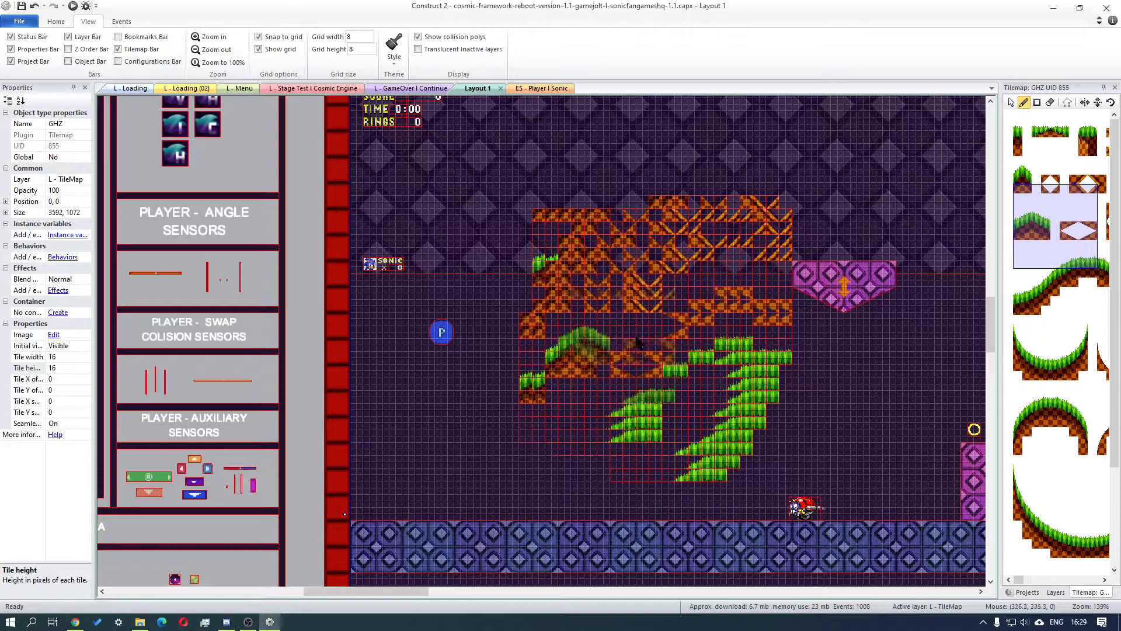
{"action": "left_click", "coordinate": [1050, 102]}
{"action": "mouse_move", "coordinate": [777, 435]}
{"action": "left_mouse_down"}
{"action": "mouse_move", "coordinate": [748, 422]}
{"action": "mouse_move", "coordinate": [666, 309]}
{"action": "mouse_move", "coordinate": [759, 204]}
{"action": "mouse_move", "coordinate": [531, 379]}
{"action": "mouse_move", "coordinate": [623, 501]}
{"action": "mouse_move", "coordinate": [713, 403]}
{"action": "left_mouse_up"}
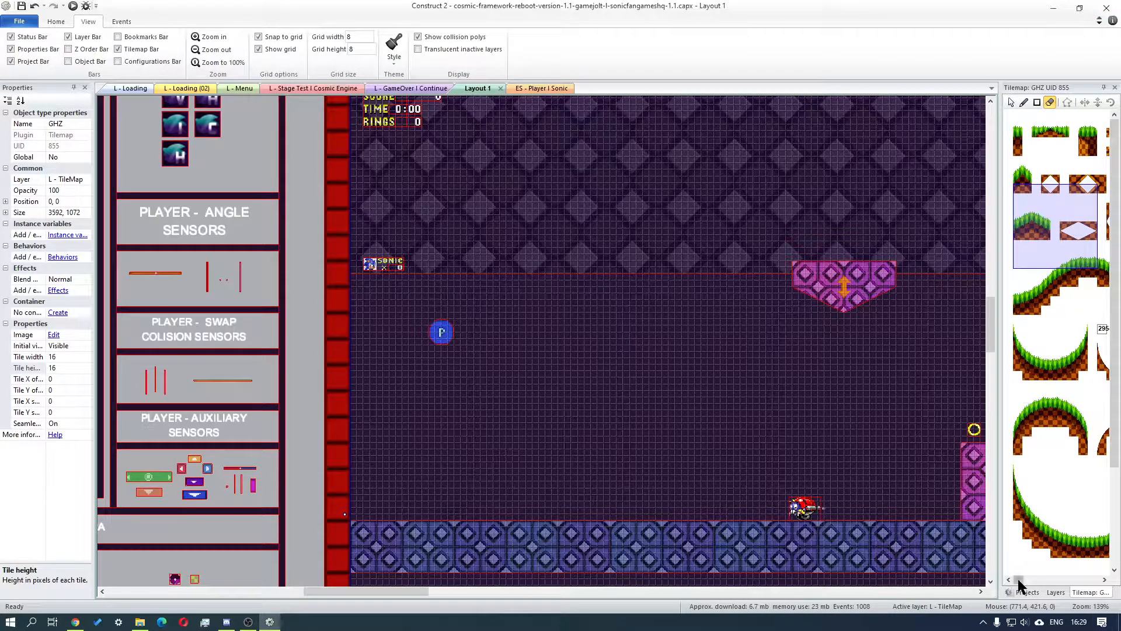
Try placing the right half of the grassy arch in the open area with the pencil and undo it
{"action": "left_click_drag", "start_coordinate": [1018, 579], "coordinate": [1021, 578]}
{"action": "left_click", "coordinate": [1078, 526]}
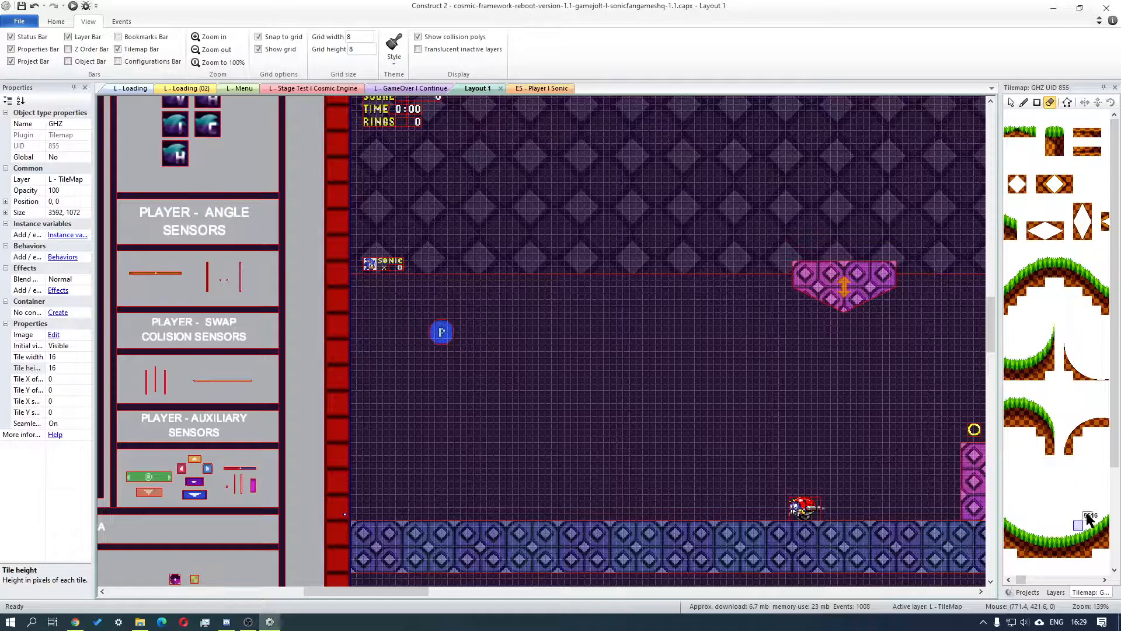
{"action": "left_click_drag", "start_coordinate": [1020, 395], "coordinate": [1053, 449]}
{"action": "left_click", "coordinate": [1052, 450]}
{"action": "left_click", "coordinate": [1023, 103]}
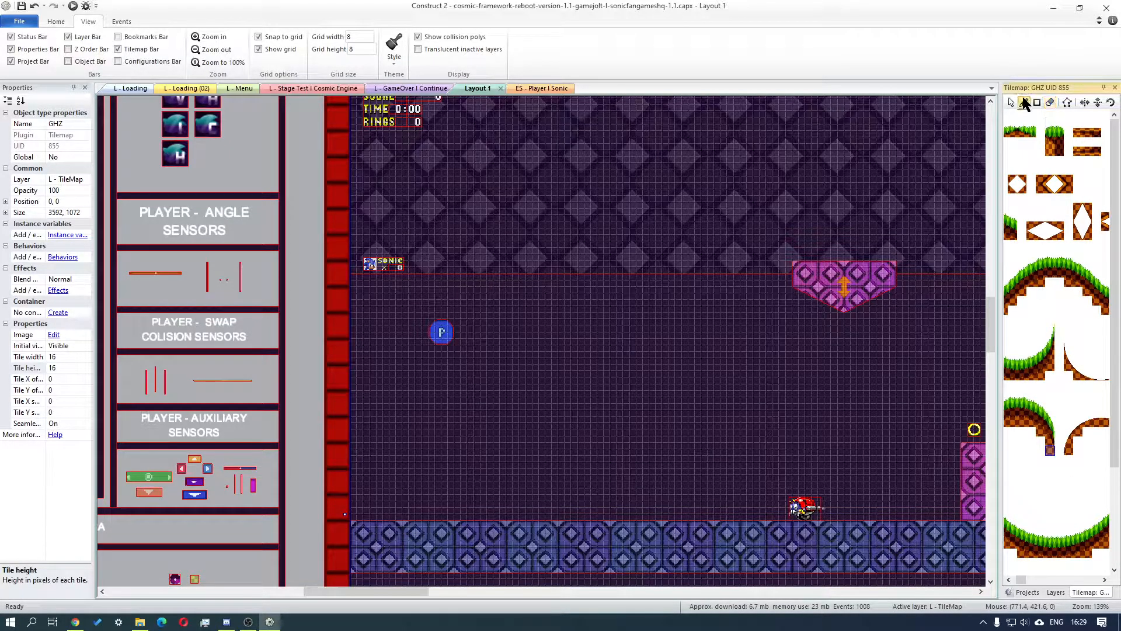
{"action": "mouse_move", "coordinate": [1021, 397]}
{"action": "left_mouse_down"}
{"action": "mouse_move", "coordinate": [1043, 420]}
{"action": "mouse_move", "coordinate": [1058, 476]}
{"action": "mouse_move", "coordinate": [1045, 427]}
{"action": "mouse_move", "coordinate": [1051, 452]}
{"action": "left_mouse_up"}
{"action": "left_click", "coordinate": [1070, 406]}
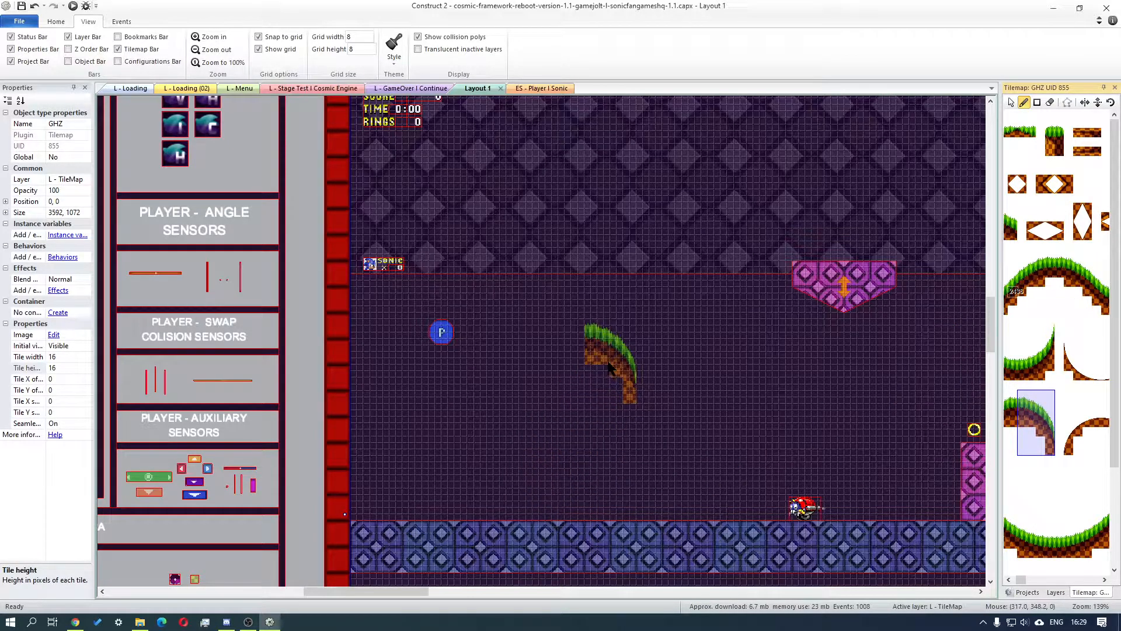
{"action": "left_click", "coordinate": [581, 418]}
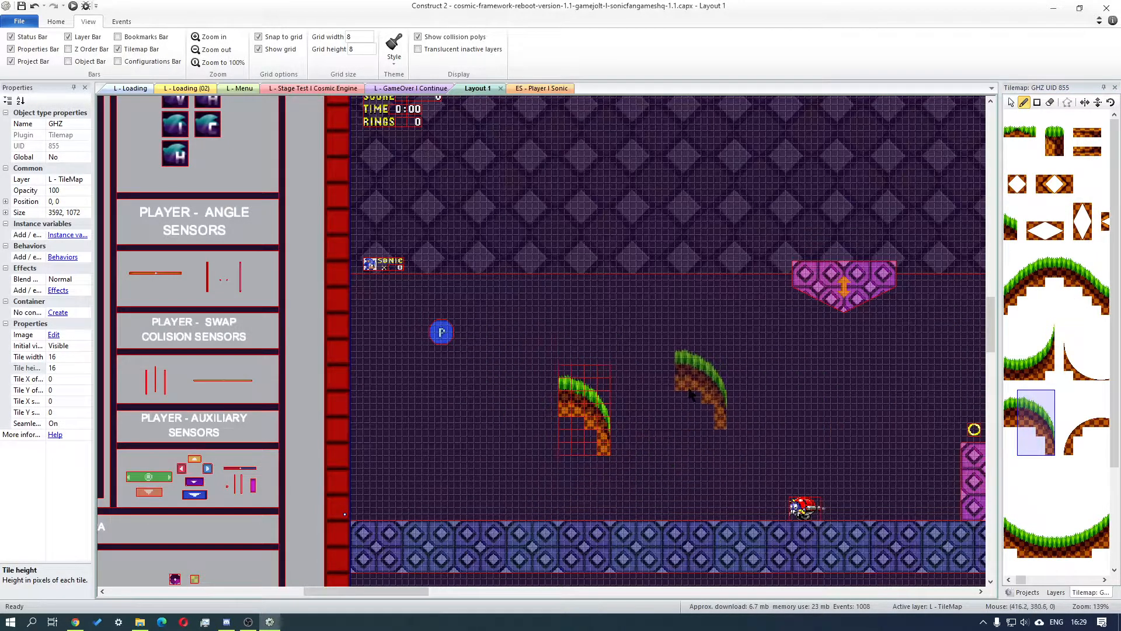
{"action": "key", "text": "ctrl+z"}
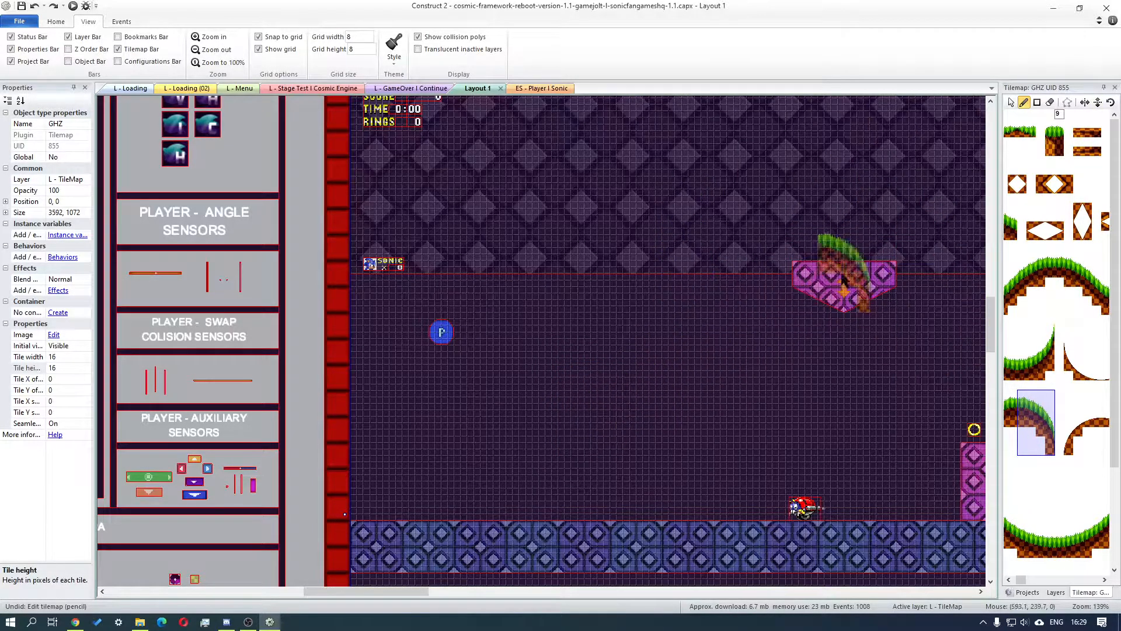
Try pairing a horizontally flipped half-arch with an unflipped one in the open area and undo both
{"action": "left_click", "coordinate": [1083, 103]}
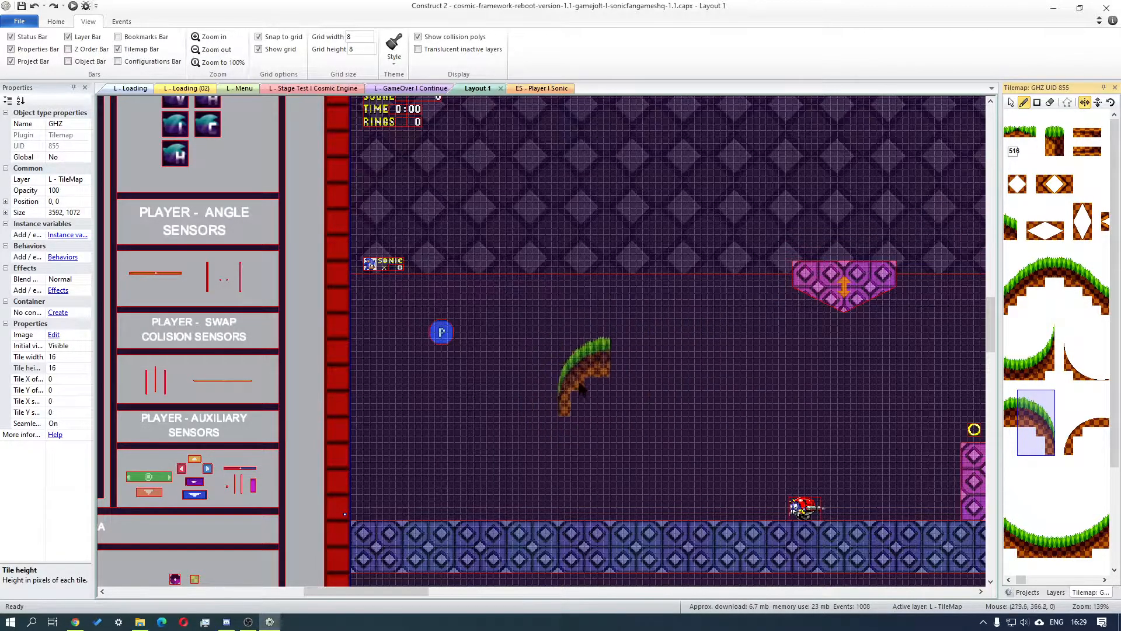
{"action": "left_click", "coordinate": [592, 393]}
{"action": "left_click", "coordinate": [1084, 102]}
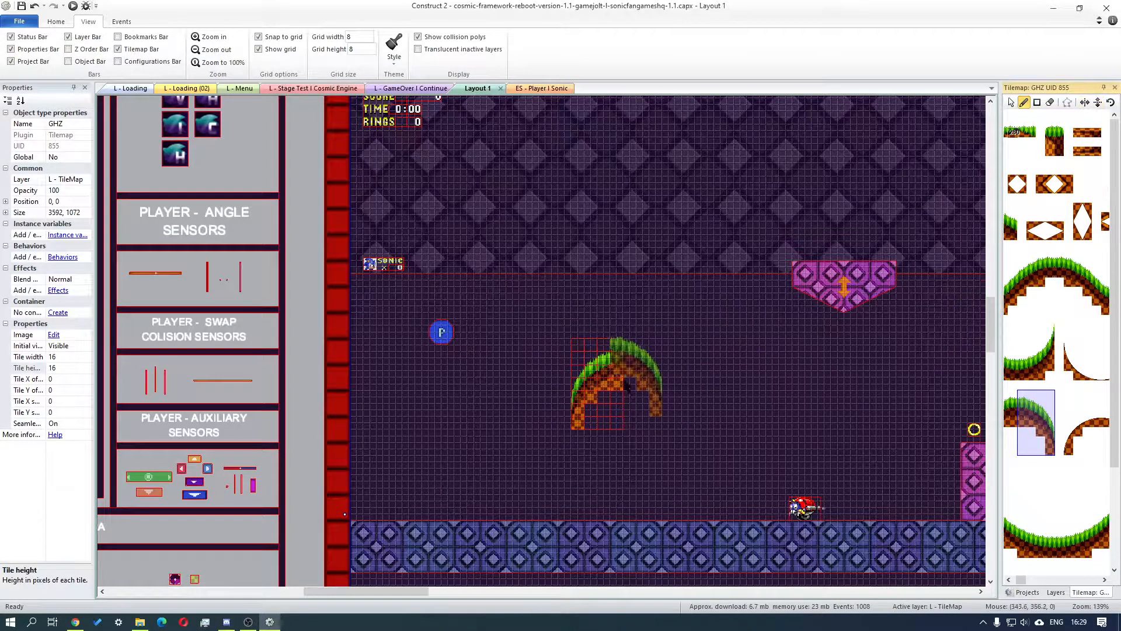
{"action": "left_click", "coordinate": [651, 380]}
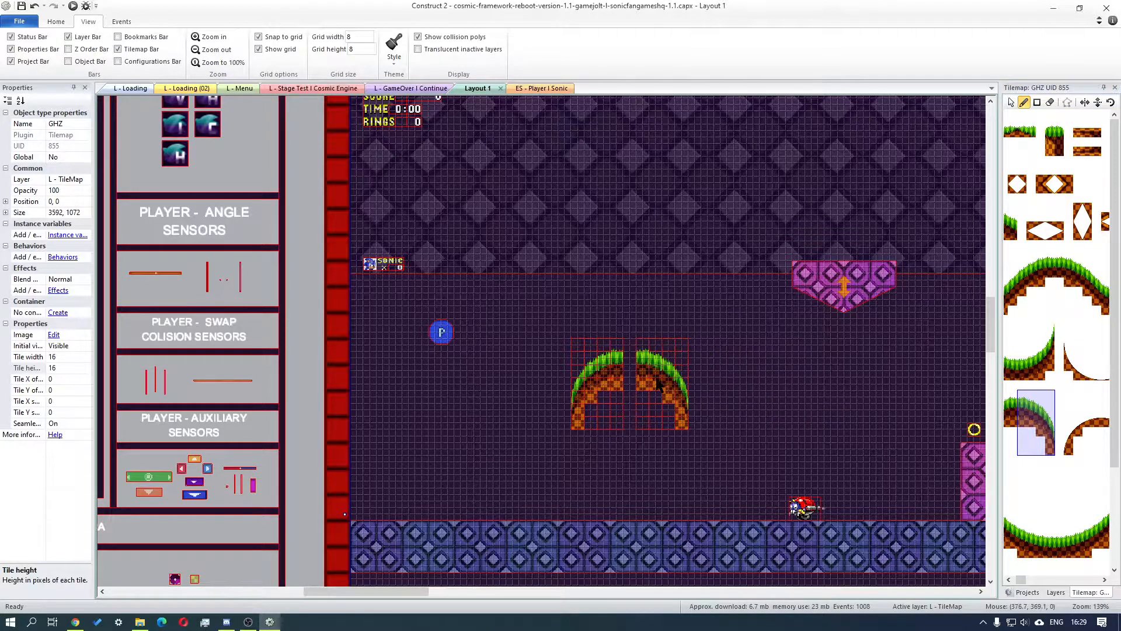
{"action": "key", "text": "ctrl+z"}
{"action": "key", "text": "ctrl+z"}
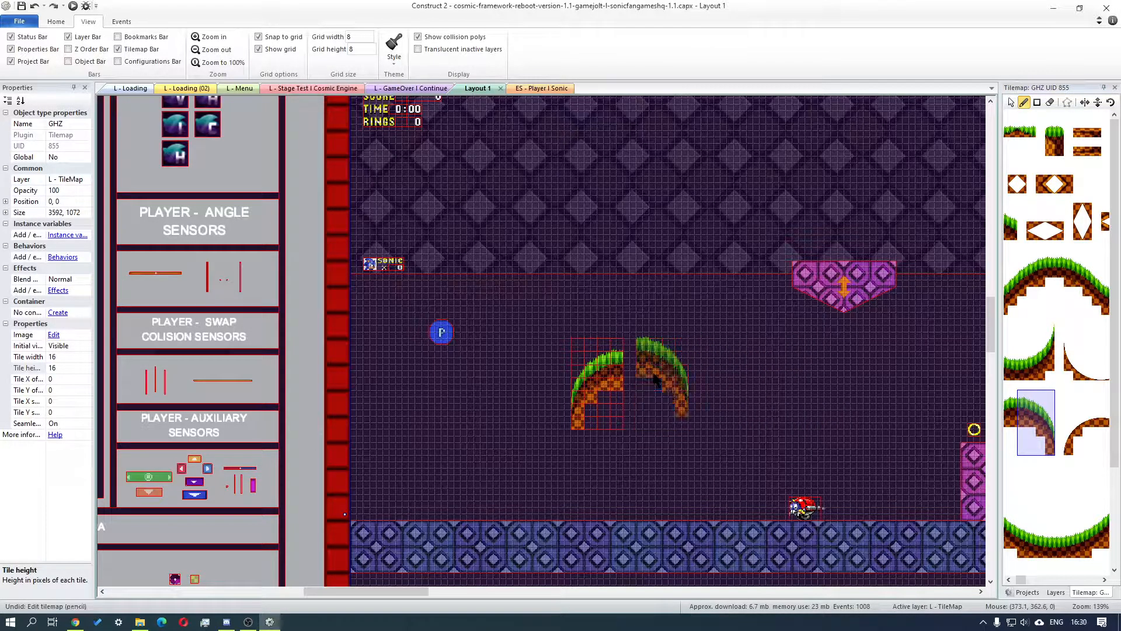
Try building a full loop from vertically and horizontally flipped copies of the half-arch and undo all placements
{"action": "left_click", "coordinate": [1097, 103]}
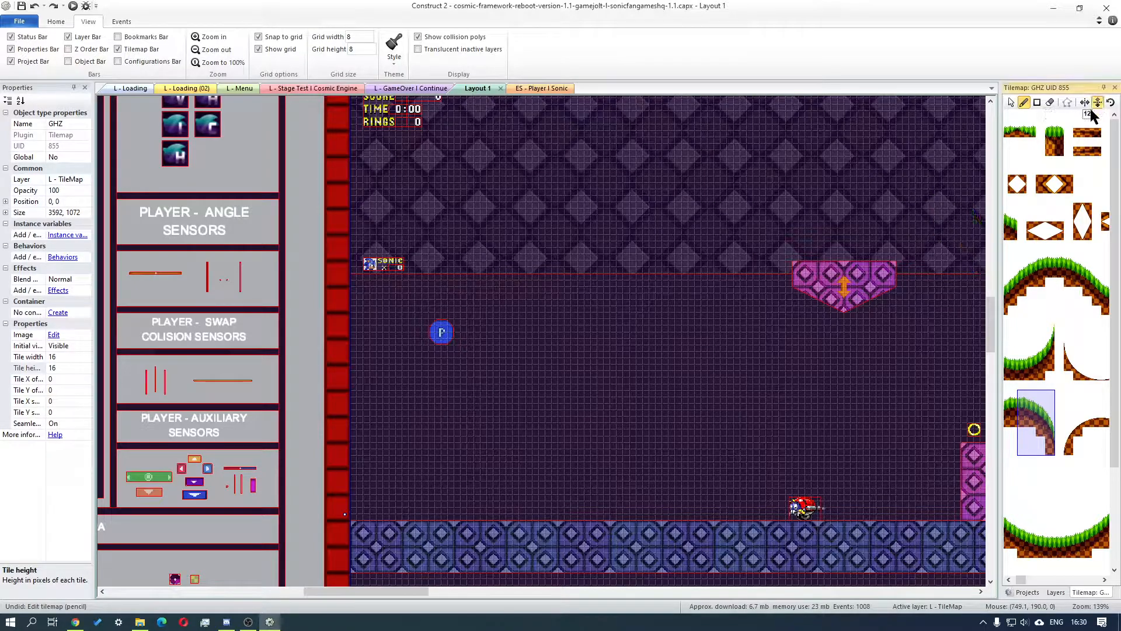
{"action": "left_click", "coordinate": [672, 368]}
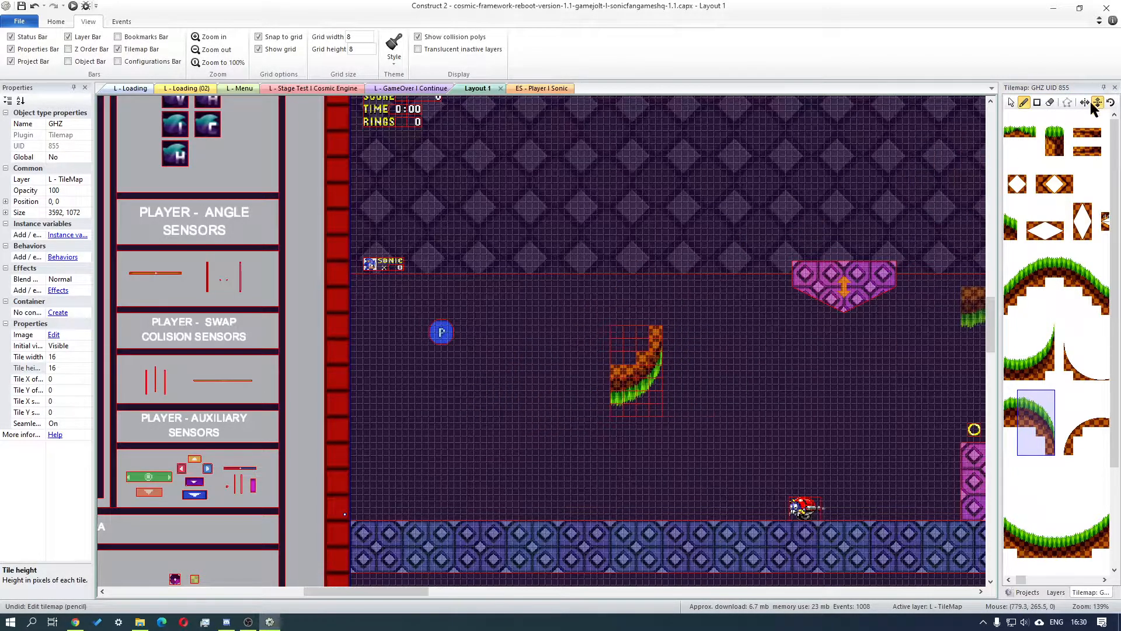
{"action": "left_click", "coordinate": [1084, 103]}
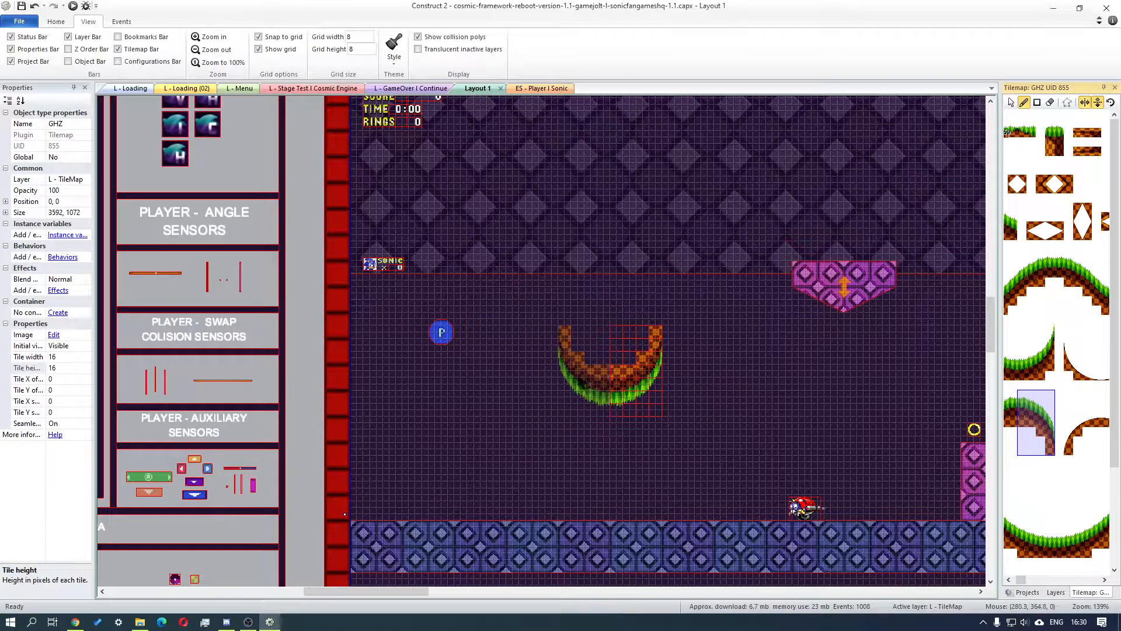
{"action": "left_click", "coordinate": [581, 380]}
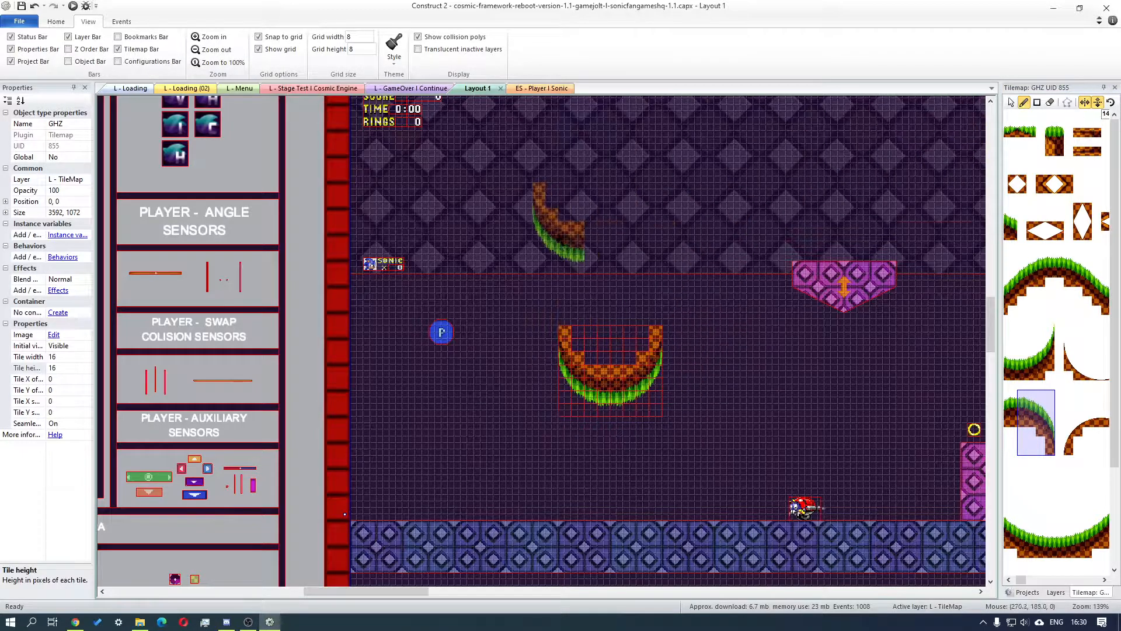
{"action": "left_click", "coordinate": [1098, 104]}
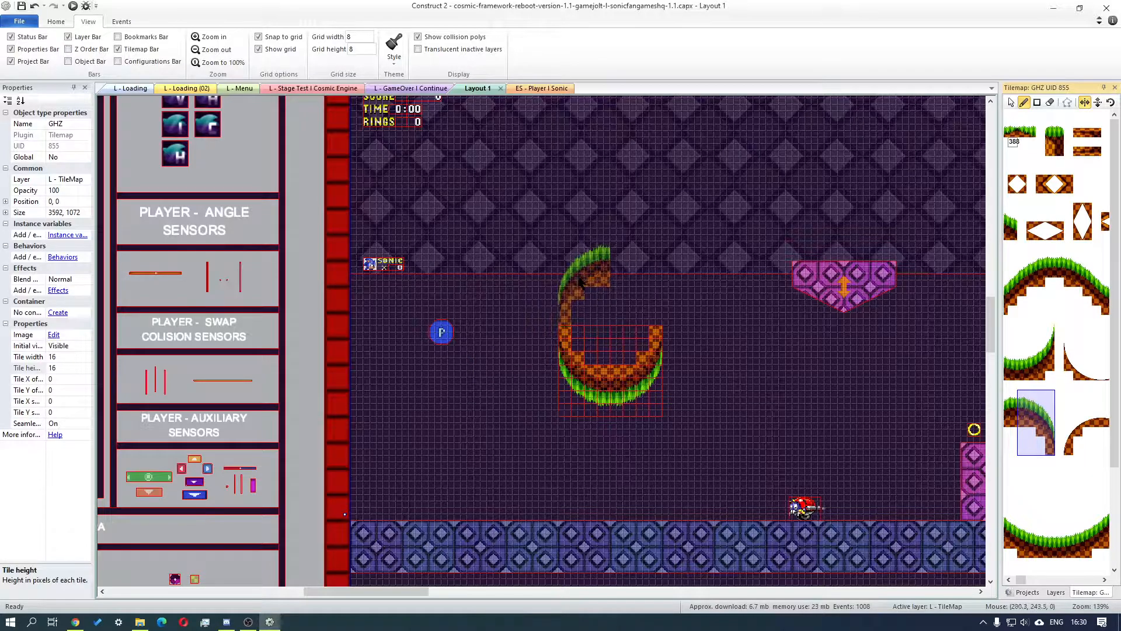
{"action": "left_click", "coordinate": [580, 281]}
{"action": "left_click", "coordinate": [1085, 103]}
{"action": "left_click", "coordinate": [632, 283]}
{"action": "key", "text": "ctrl+z"}
{"action": "key", "text": "ctrl+z"}
{"action": "key", "text": "ctrl+z"}
{"action": "key", "text": "ctrl+z"}
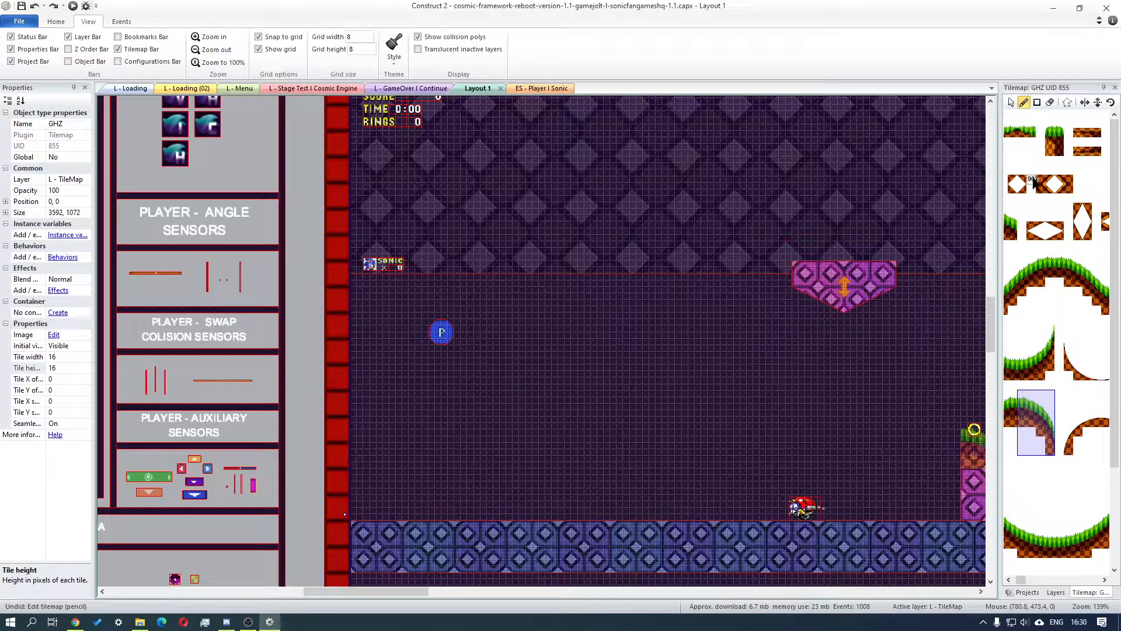
Paint the grass-topped tile column as a continuous strip along the floor from the left edge to just before the badnik
{"action": "left_click_drag", "start_coordinate": [1021, 580], "coordinate": [1033, 581]}
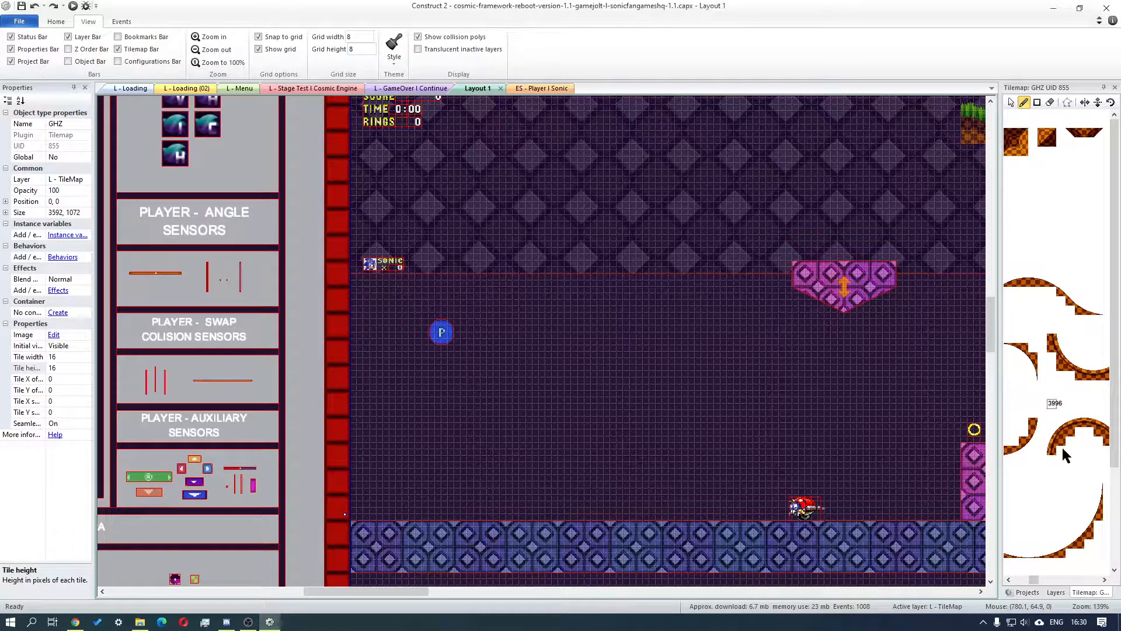
{"action": "scroll", "coordinate": [1032, 579], "scroll_direction": "left", "scroll_amount": 2}
{"action": "scroll", "coordinate": [1031, 584], "scroll_direction": "left", "scroll_amount": 2}
{"action": "left_click", "coordinate": [1018, 151]}
{"action": "left_click_drag", "start_coordinate": [366, 530], "coordinate": [577, 533]}
{"action": "key", "text": "ctrl+z"}
{"action": "left_click_drag", "start_coordinate": [358, 530], "coordinate": [443, 532]}
{"action": "key", "text": "ctrl+z"}
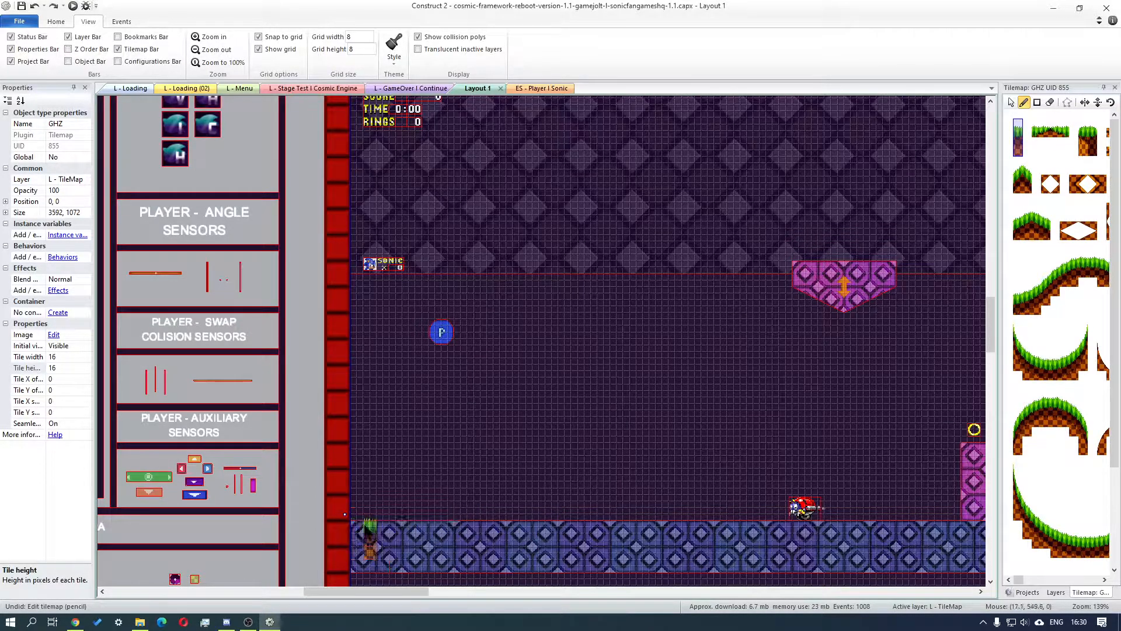
{"action": "left_click_drag", "start_coordinate": [356, 527], "coordinate": [781, 529]}
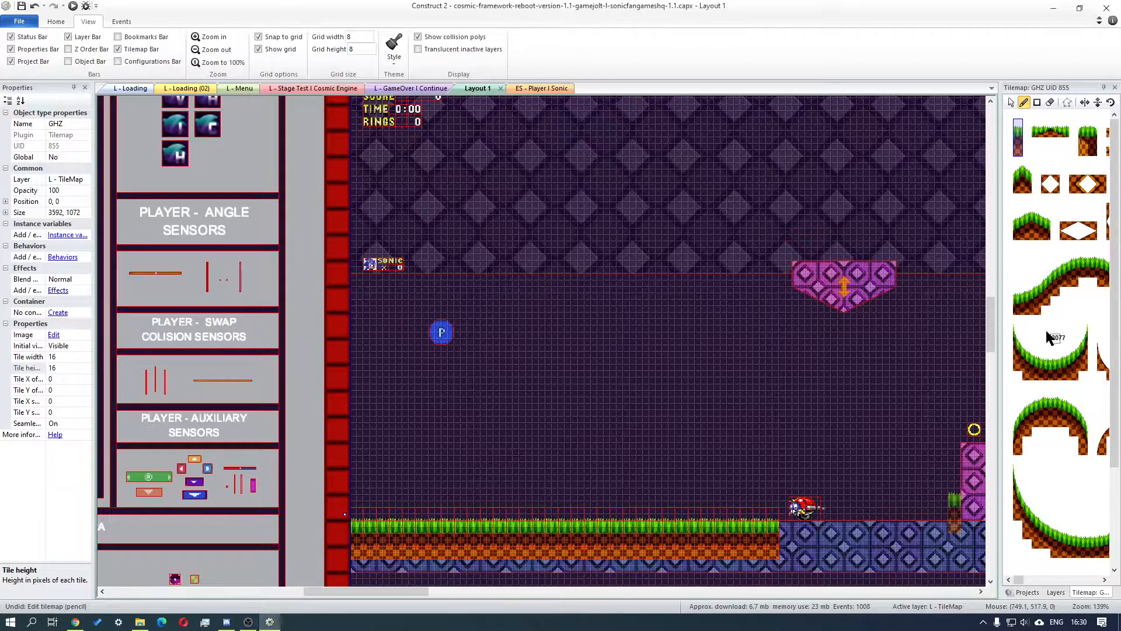
Fill the whole area beneath the grass strip with the brown checkered tile, down to the tilemap's bottom edge
{"action": "scroll", "coordinate": [992, 339], "scroll_direction": "down", "scroll_amount": 3}
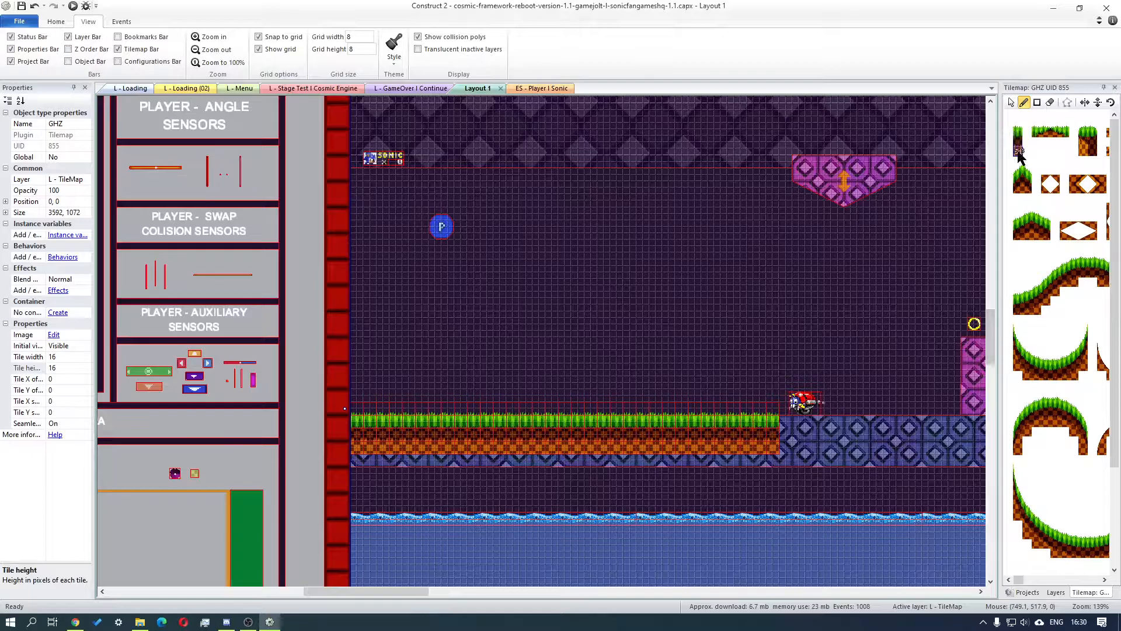
{"action": "left_click", "coordinate": [1037, 102]}
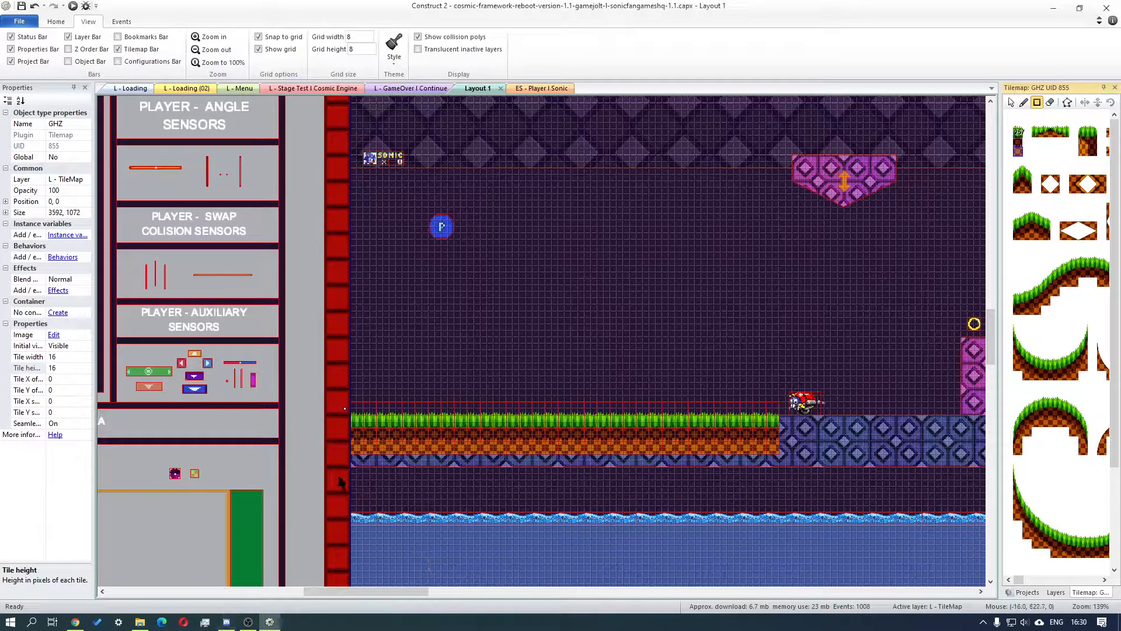
{"action": "left_click_drag", "start_coordinate": [356, 462], "coordinate": [752, 468]}
{"action": "scroll", "coordinate": [995, 376], "scroll_direction": "up", "scroll_amount": 5}
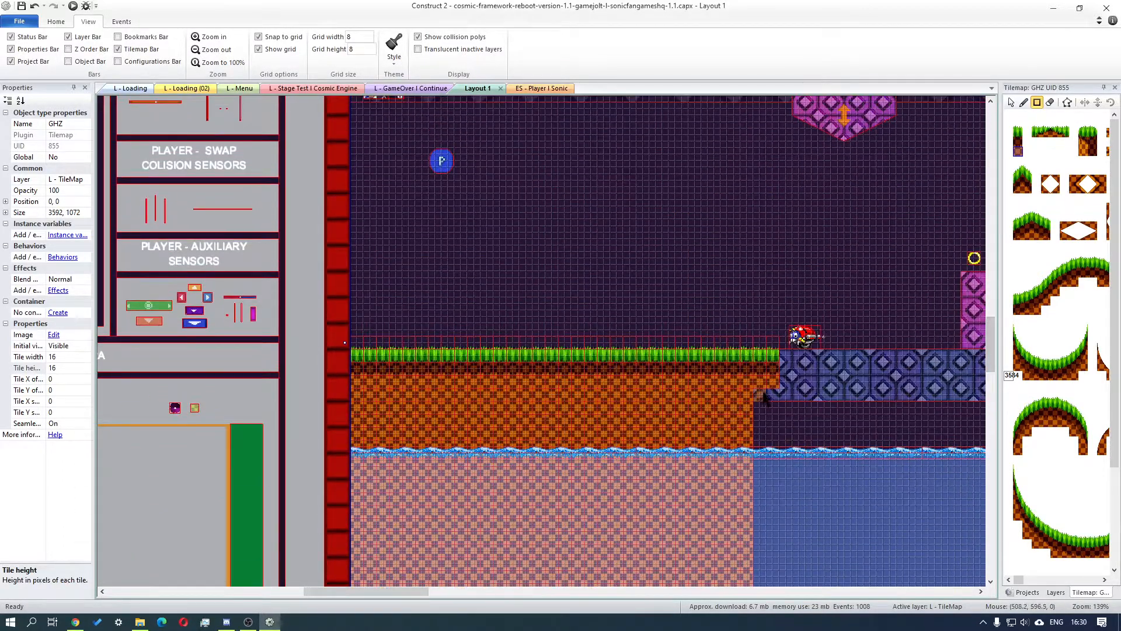
{"action": "left_click_drag", "start_coordinate": [759, 392], "coordinate": [768, 501]}
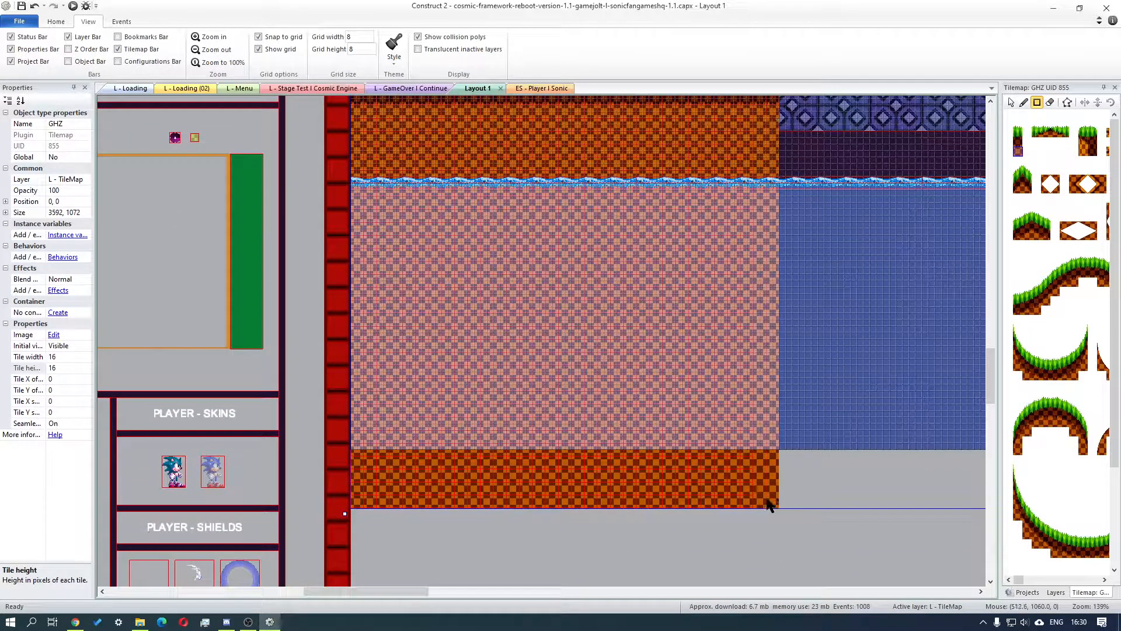
Stamp the square recessed block tile group into the brown checkered wall above the waterline, near the left end
{"action": "scroll", "coordinate": [989, 371], "scroll_direction": "up", "scroll_amount": 3}
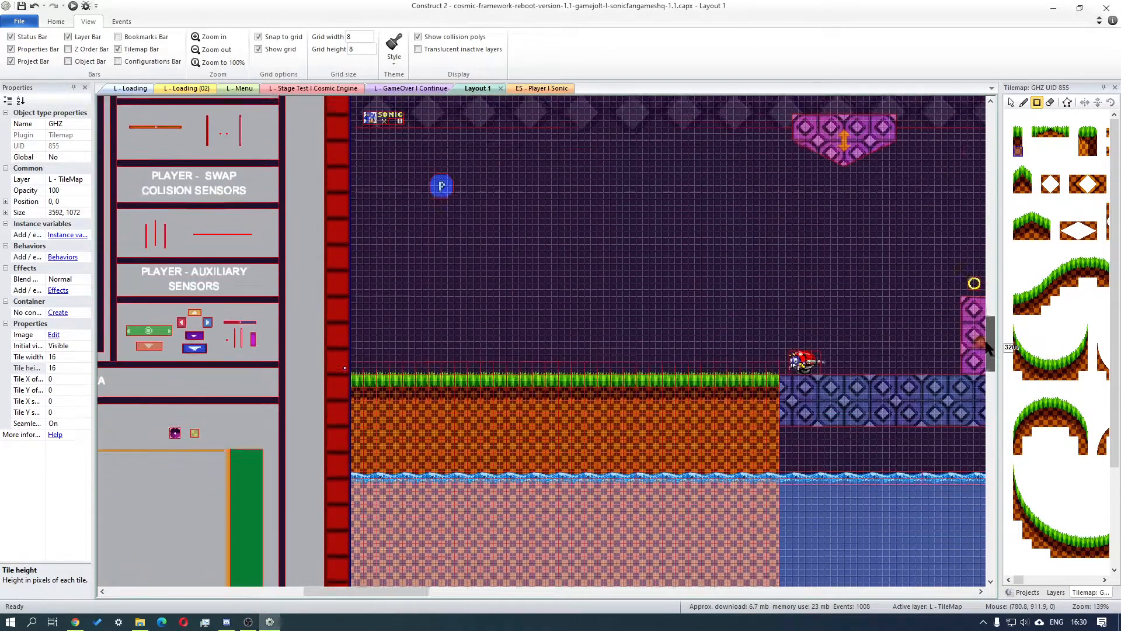
{"action": "left_click_drag", "start_coordinate": [1016, 580], "coordinate": [1026, 583]}
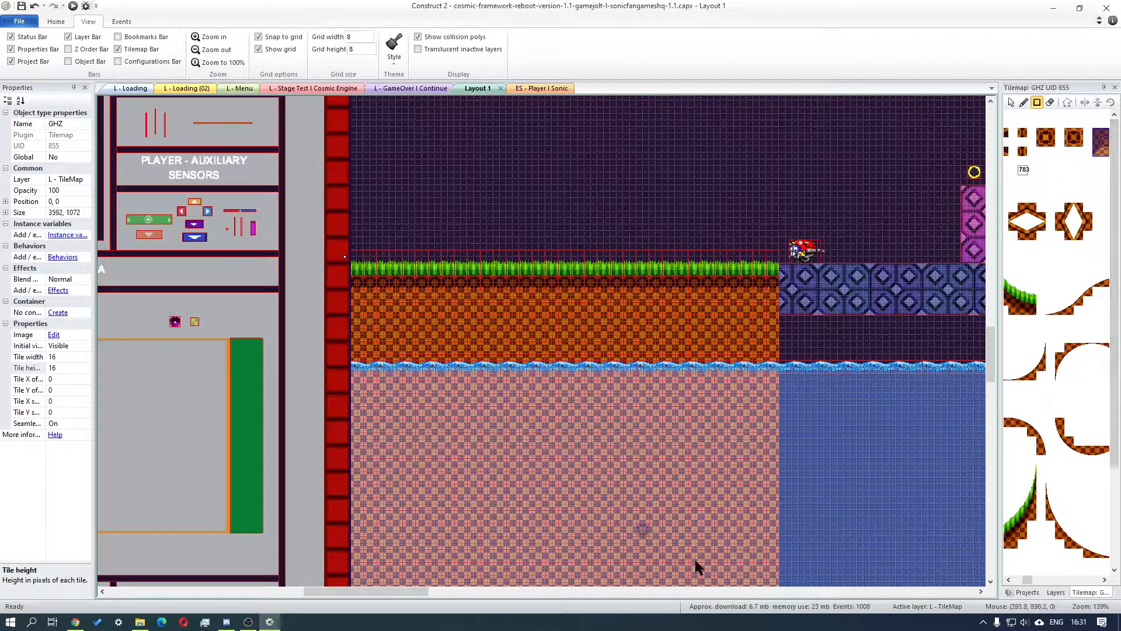
{"action": "left_click_drag", "start_coordinate": [1023, 577], "coordinate": [1027, 572]}
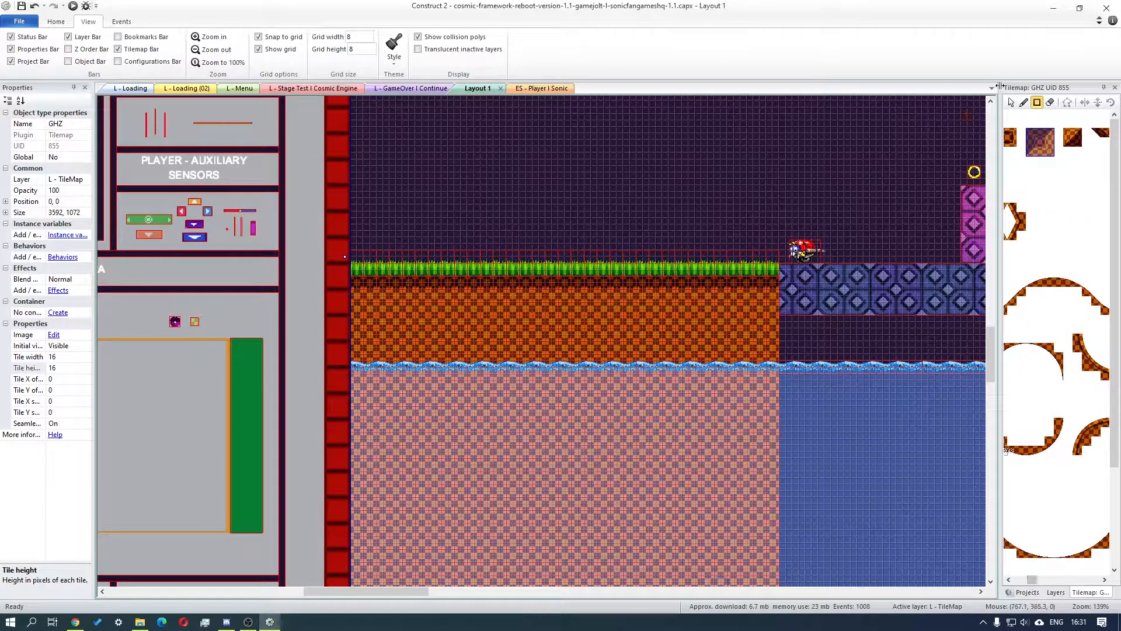
{"action": "left_click", "coordinate": [1025, 104]}
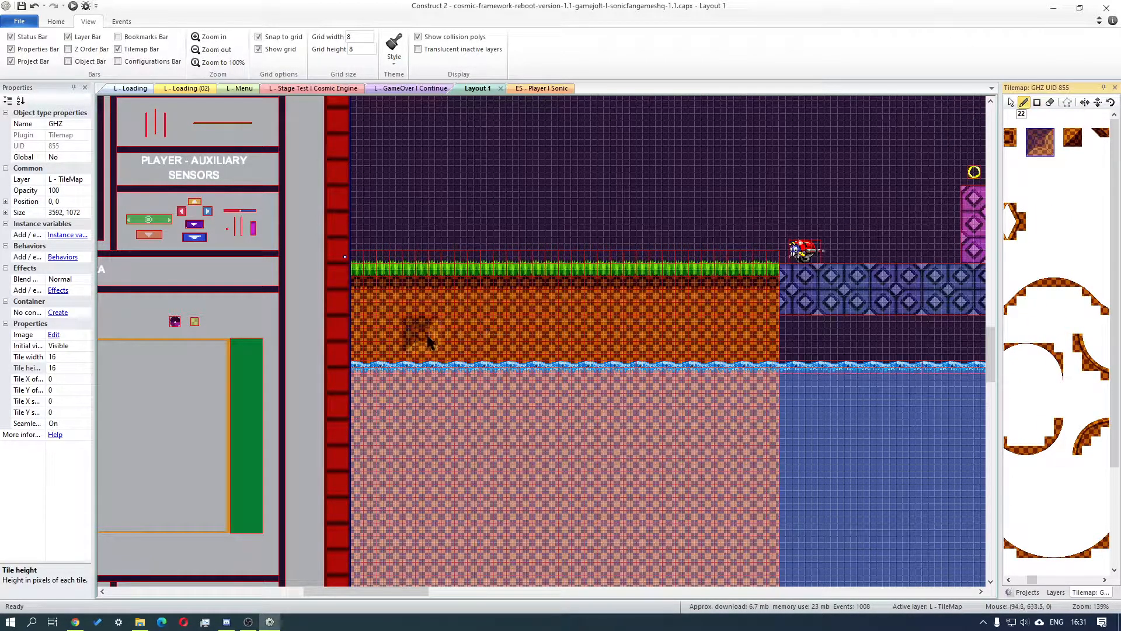
{"action": "left_click", "coordinate": [409, 341]}
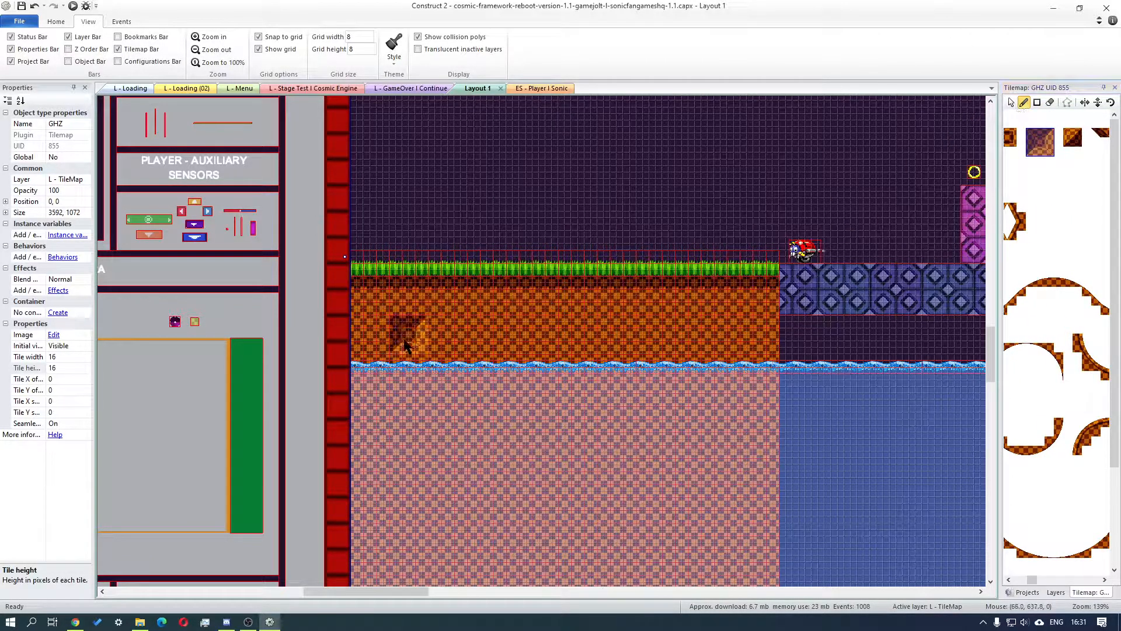
Paint the dark top edge, upper-right corner and bright right edge of a wider recess across the waterline
{"action": "left_click", "coordinate": [1030, 132]}
{"action": "left_click", "coordinate": [546, 341]}
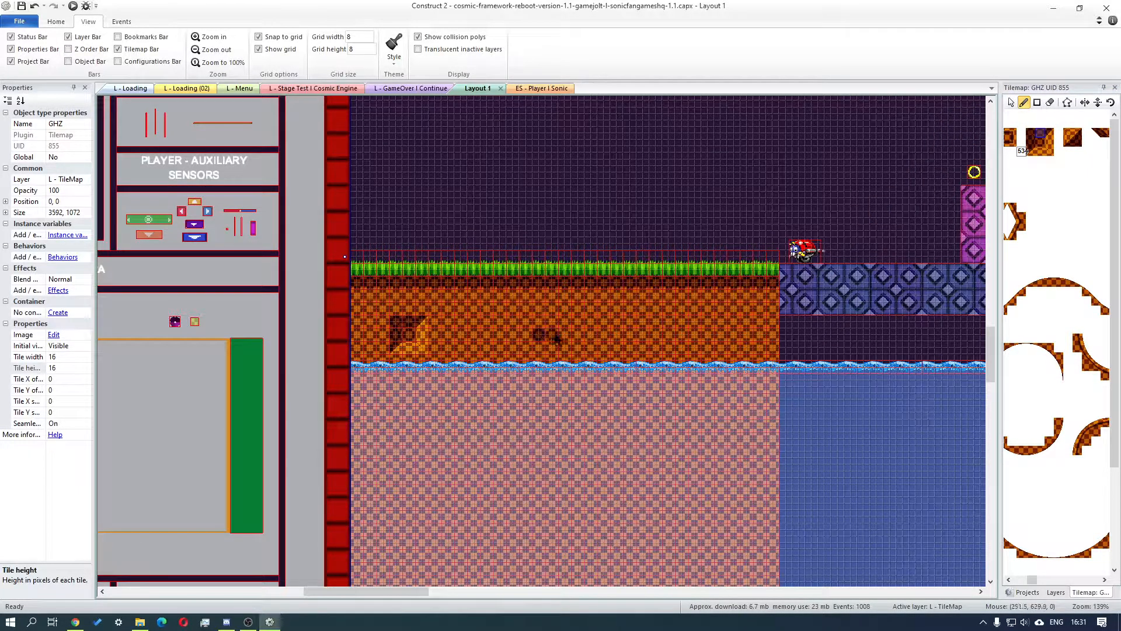
{"action": "left_click_drag", "start_coordinate": [546, 334], "coordinate": [607, 338]}
{"action": "left_click", "coordinate": [1049, 132]}
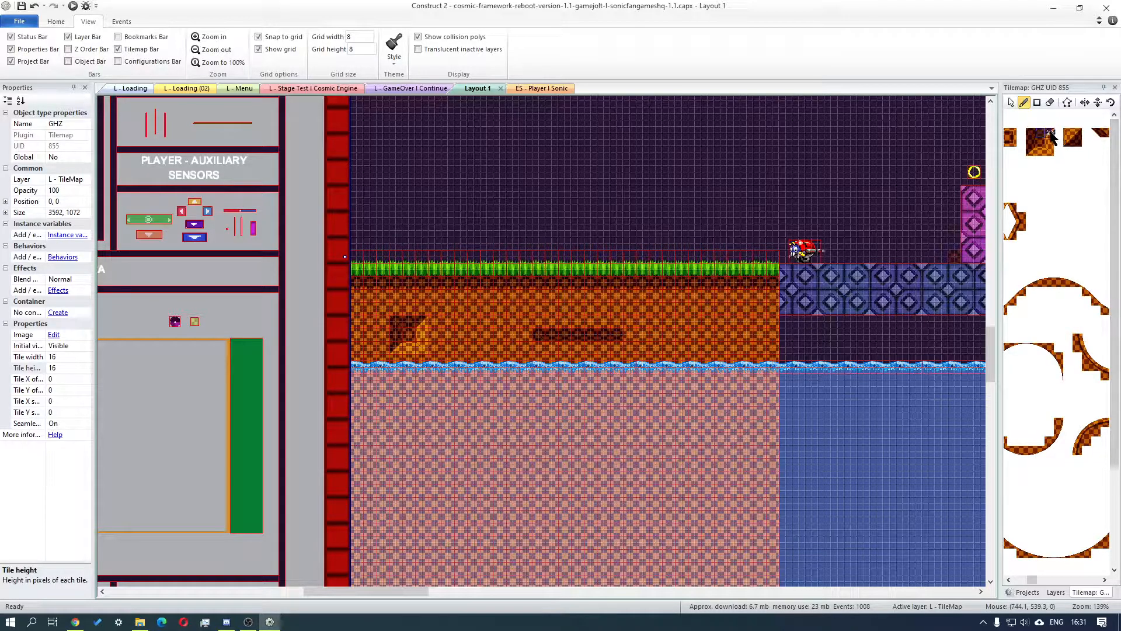
{"action": "left_click", "coordinate": [1050, 141]}
{"action": "left_click_drag", "start_coordinate": [630, 349], "coordinate": [629, 362]}
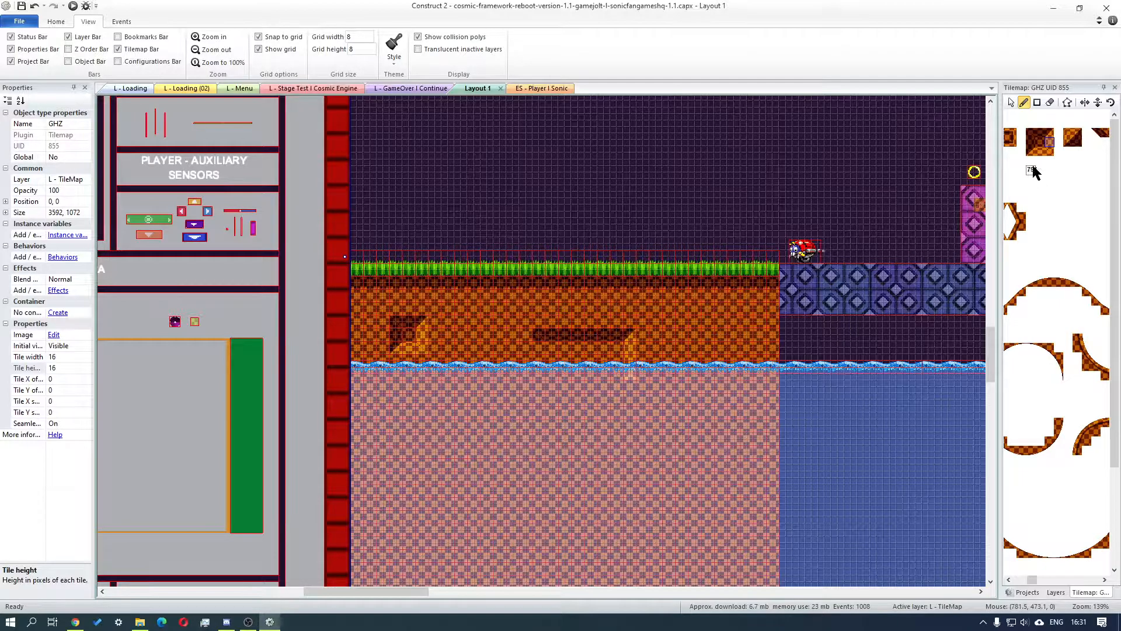
Complete the wide recess with its bright bottom edge, lower corners, dark left edge and inner checkered fill
{"action": "left_click", "coordinate": [1049, 150]}
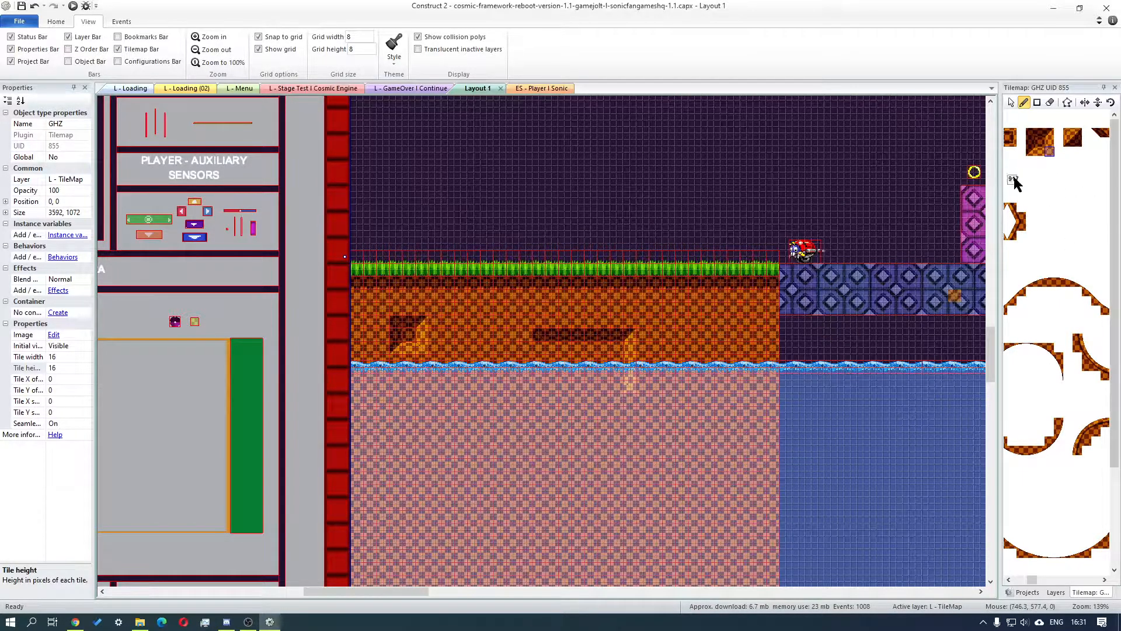
{"action": "left_click_drag", "start_coordinate": [1039, 153], "coordinate": [1029, 150]}
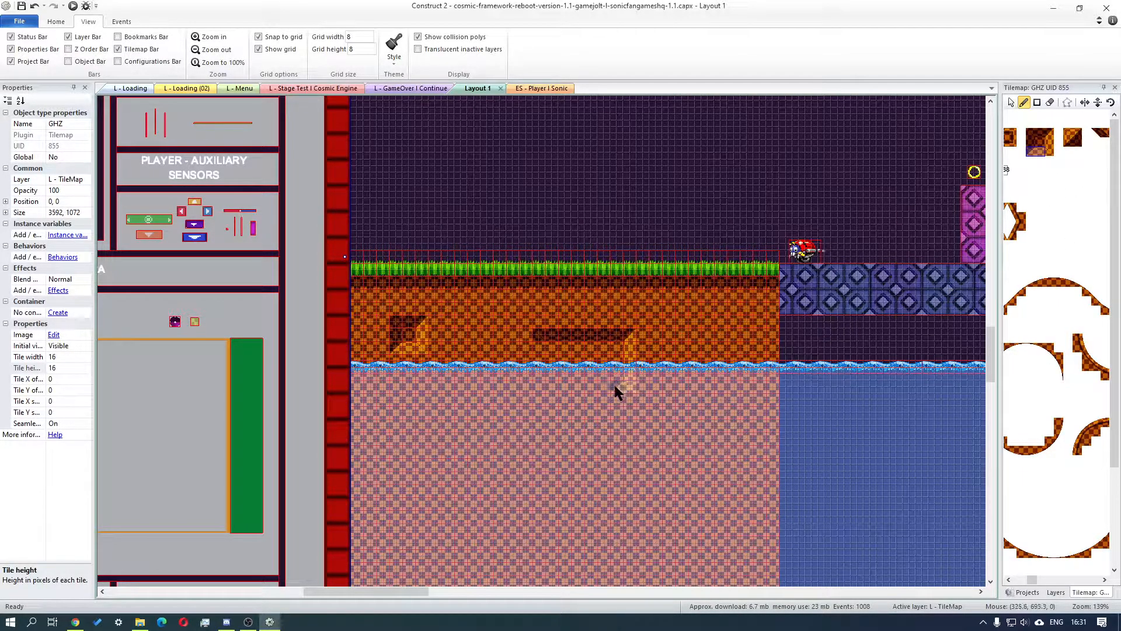
{"action": "left_click", "coordinate": [1041, 151]}
{"action": "left_click_drag", "start_coordinate": [1026, 151], "coordinate": [1018, 151]}
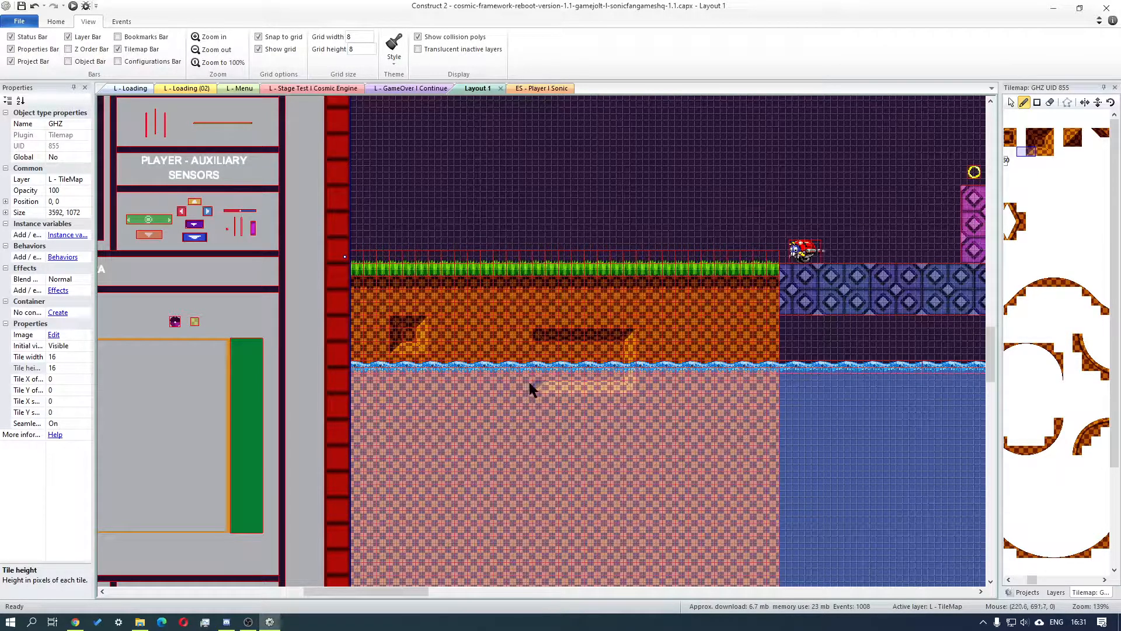
{"action": "left_click", "coordinate": [1033, 151]}
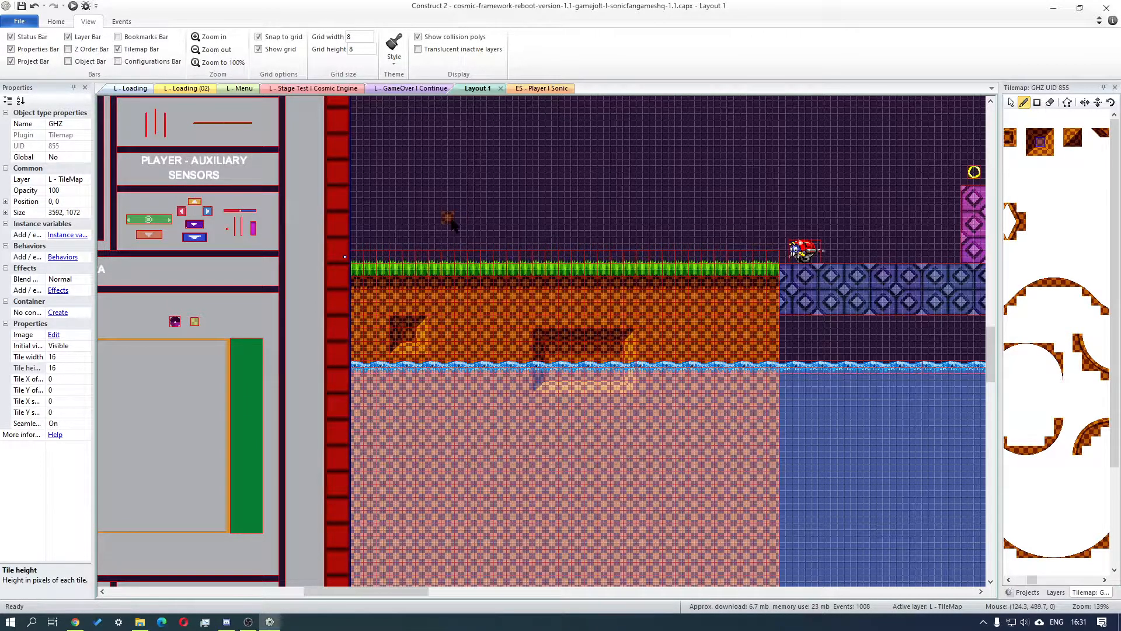
Stamp the two-by-two raised block tile group in the brown wall to the right of the wide recess
{"action": "scroll", "coordinate": [452, 222], "scroll_direction": "up", "scroll_amount": 4, "text": "ctrl"}
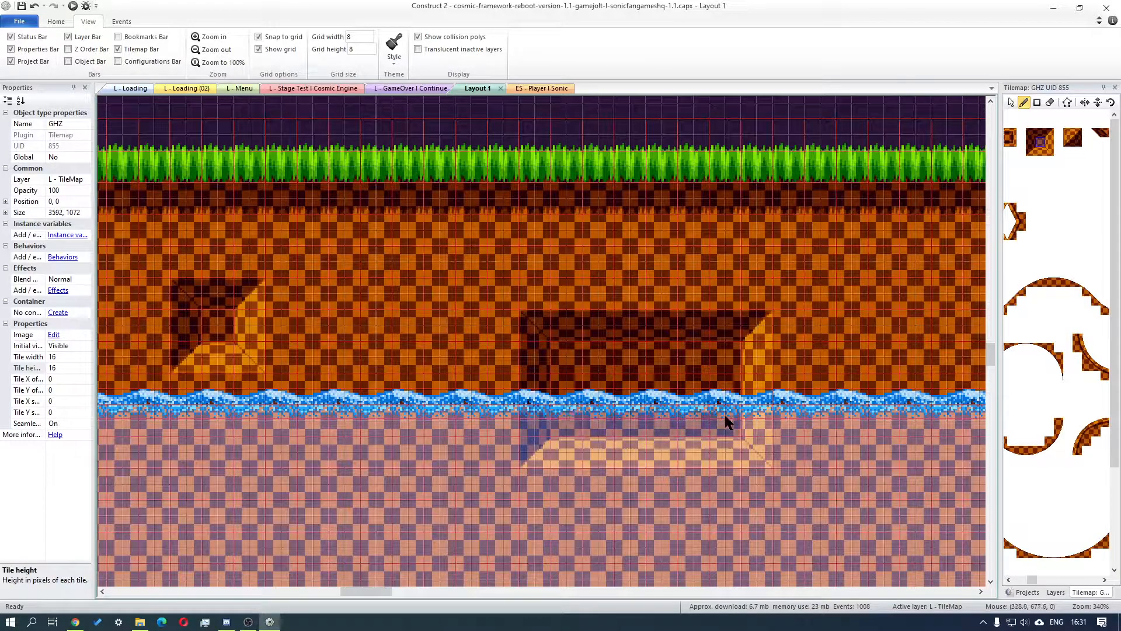
{"action": "left_click_drag", "start_coordinate": [363, 591], "coordinate": [377, 591]}
{"action": "left_click", "coordinate": [1072, 138]}
{"action": "left_click", "coordinate": [724, 305]}
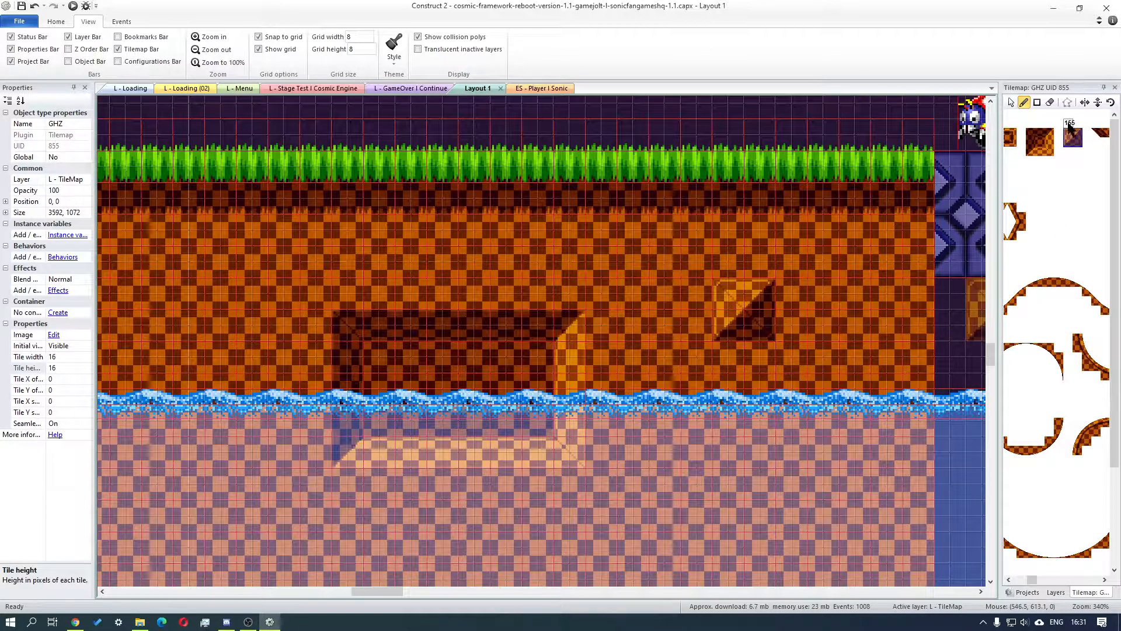
Paint the top of a larger raised block below the waterline, from its upper-left corner along the bright edge to the upper-right corner
{"action": "left_click", "coordinate": [701, 454]}
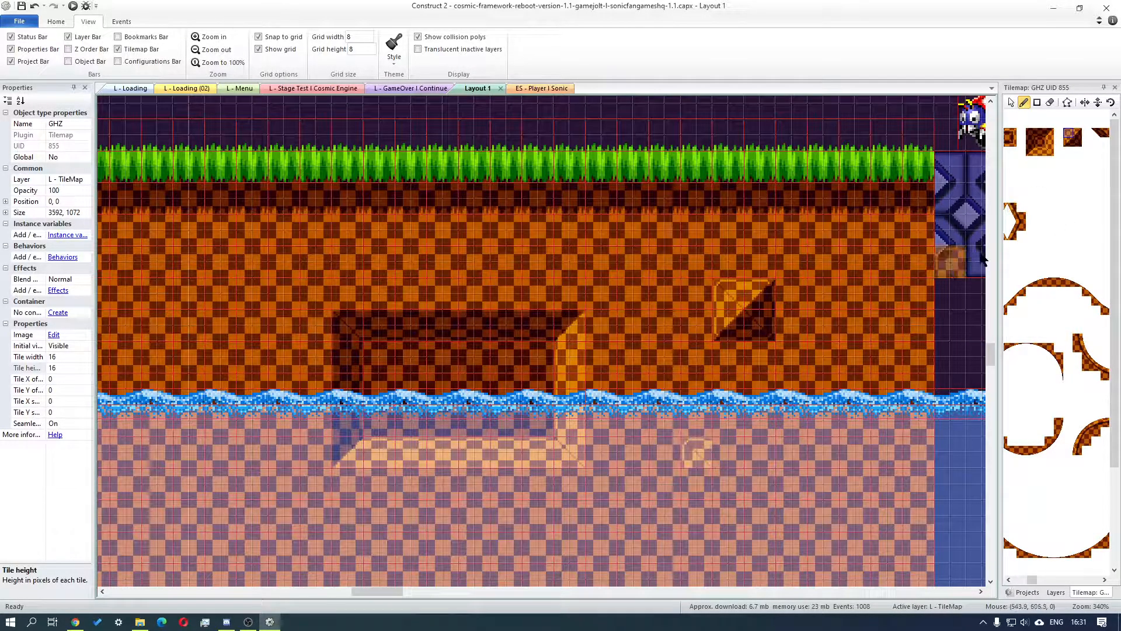
{"action": "left_click", "coordinate": [1039, 153]}
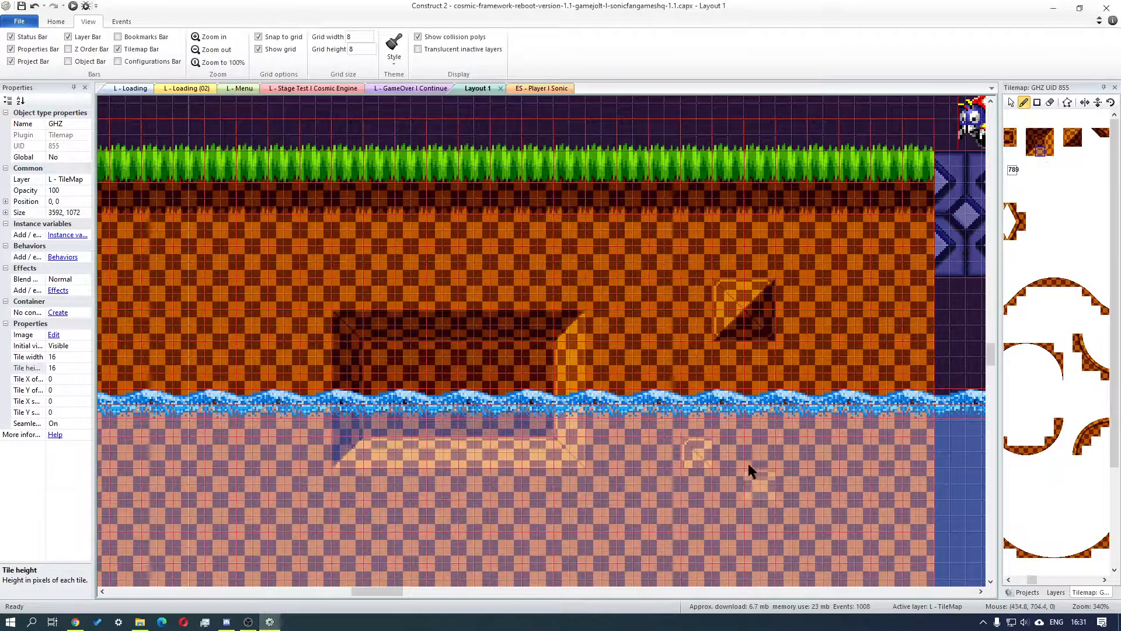
{"action": "left_click_drag", "start_coordinate": [739, 455], "coordinate": [765, 455]}
{"action": "left_click", "coordinate": [1075, 135]}
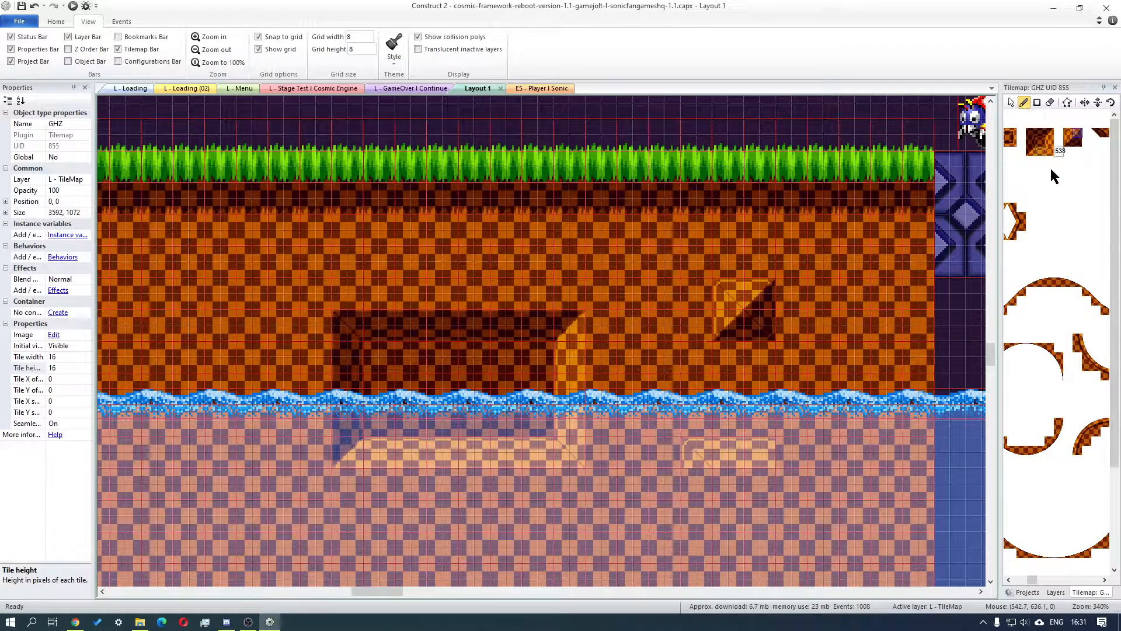
{"action": "left_click", "coordinate": [805, 462]}
Complete the larger raised block's outline with dark right and bottom edges, lower corners and a bright left edge
{"action": "left_click", "coordinate": [1034, 140]}
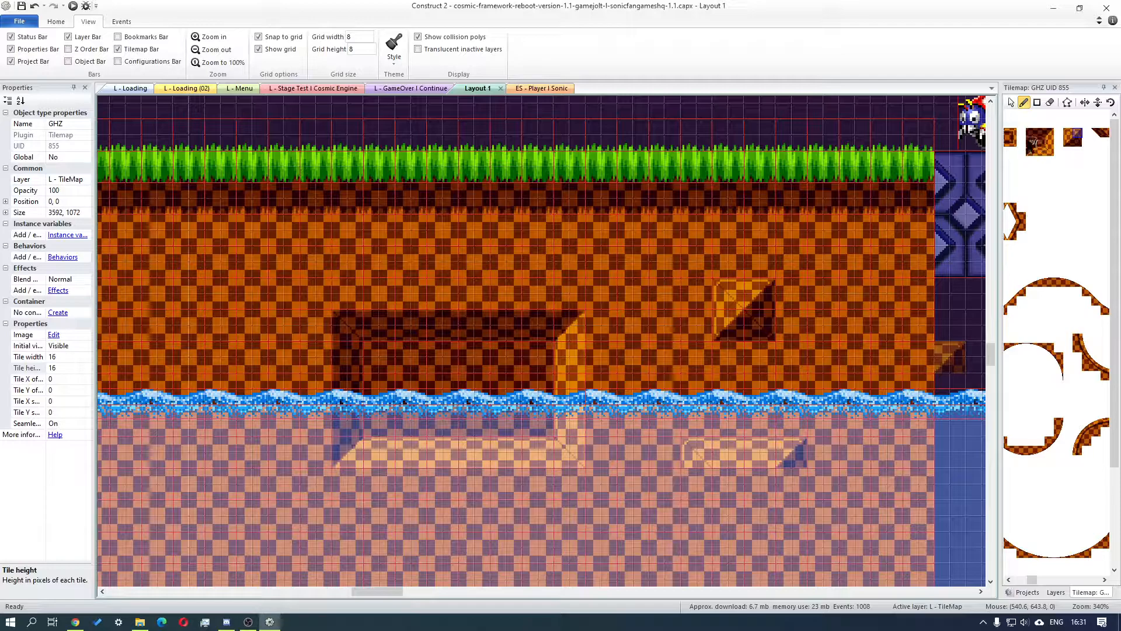
{"action": "left_click", "coordinate": [794, 489]}
{"action": "left_click", "coordinate": [1076, 142]}
{"action": "left_click", "coordinate": [784, 507]}
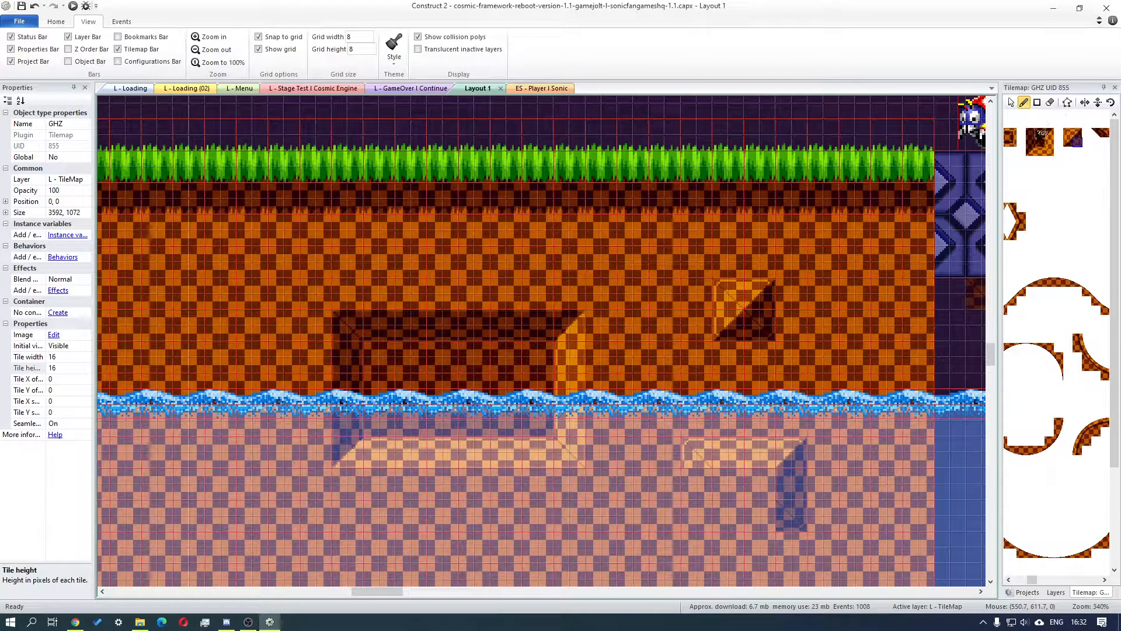
{"action": "left_click_drag", "start_coordinate": [766, 509], "coordinate": [739, 507]}
{"action": "left_click", "coordinate": [1072, 139]}
{"action": "left_click", "coordinate": [1049, 142]}
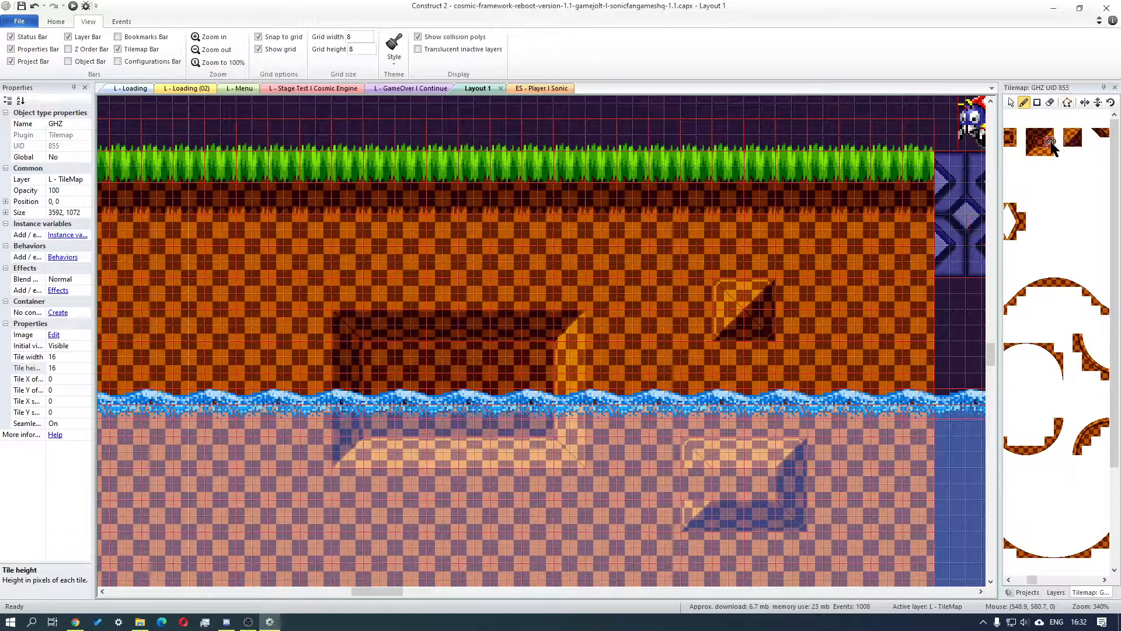
Paint a dark top edge with an upper-right corner for a new recess in the underwater wall
{"action": "left_click_drag", "start_coordinate": [991, 352], "coordinate": [991, 362]}
{"action": "scroll", "coordinate": [986, 365], "scroll_direction": "down", "scroll_amount": 3}
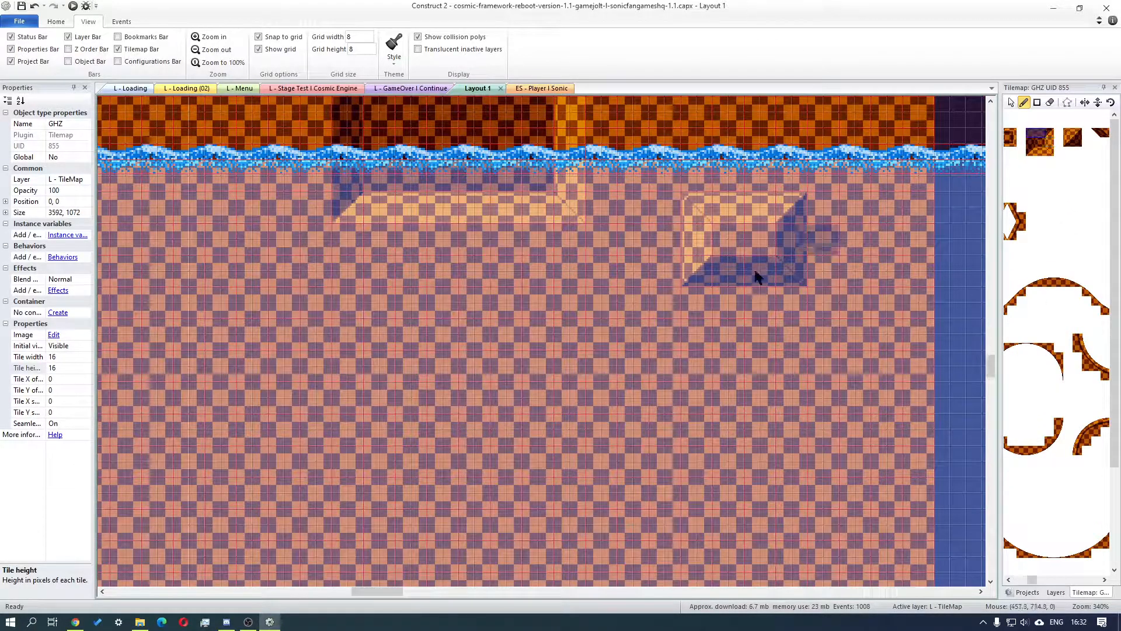
{"action": "left_click_drag", "start_coordinate": [467, 379], "coordinate": [514, 376]}
{"action": "left_click", "coordinate": [1050, 133]}
{"action": "left_click", "coordinate": [538, 385]}
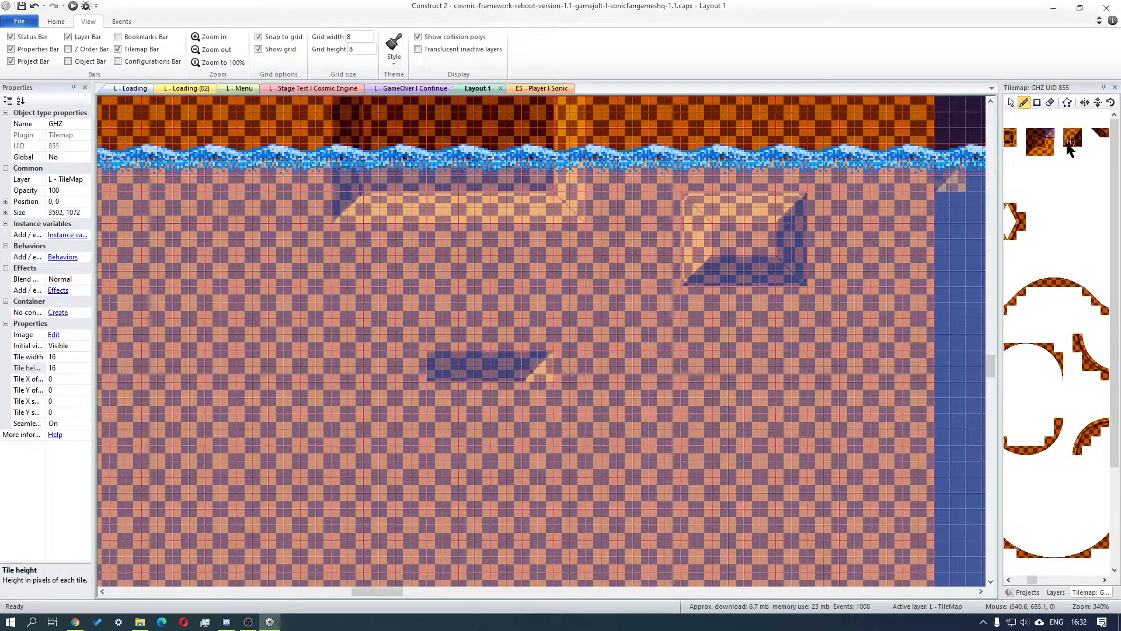
Step the new recess outward at its upper right with an inner and outer corner, and extend the bright right edge downward
{"action": "left_click", "coordinate": [1071, 143]}
{"action": "left_click", "coordinate": [560, 384]}
{"action": "left_click", "coordinate": [1048, 134]}
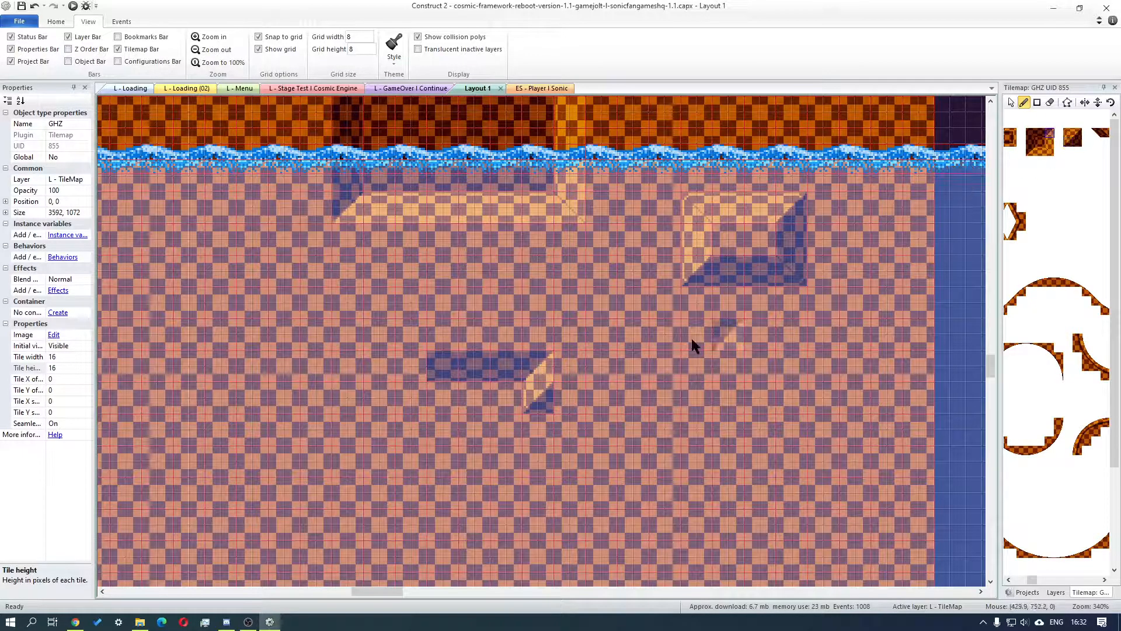
{"action": "left_click", "coordinate": [1049, 143]}
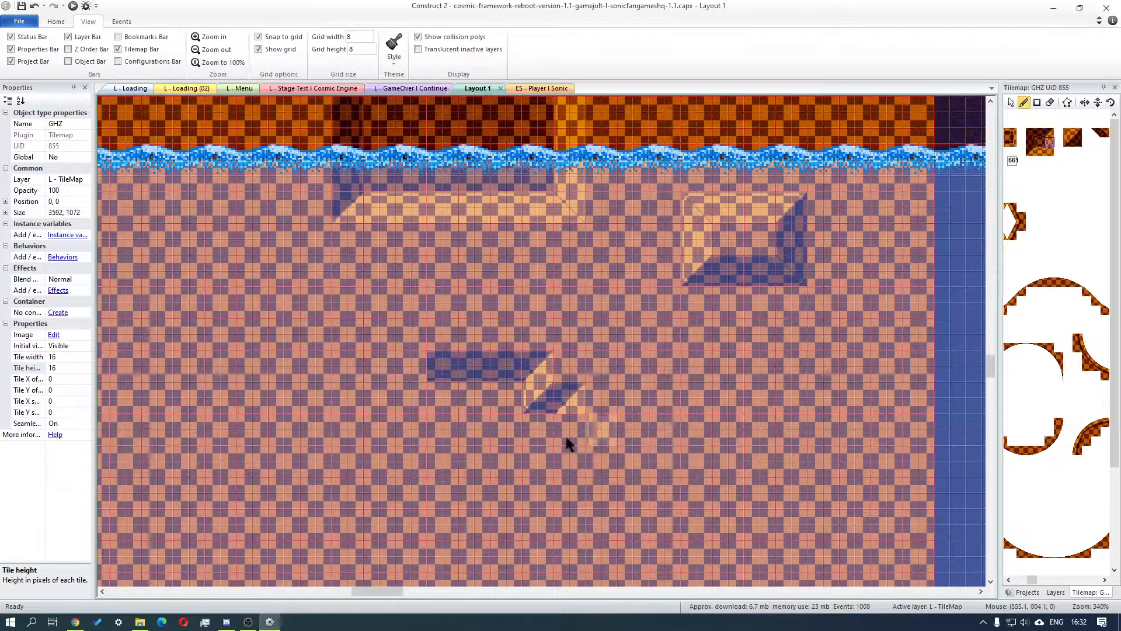
{"action": "left_click_drag", "start_coordinate": [572, 426], "coordinate": [558, 480]}
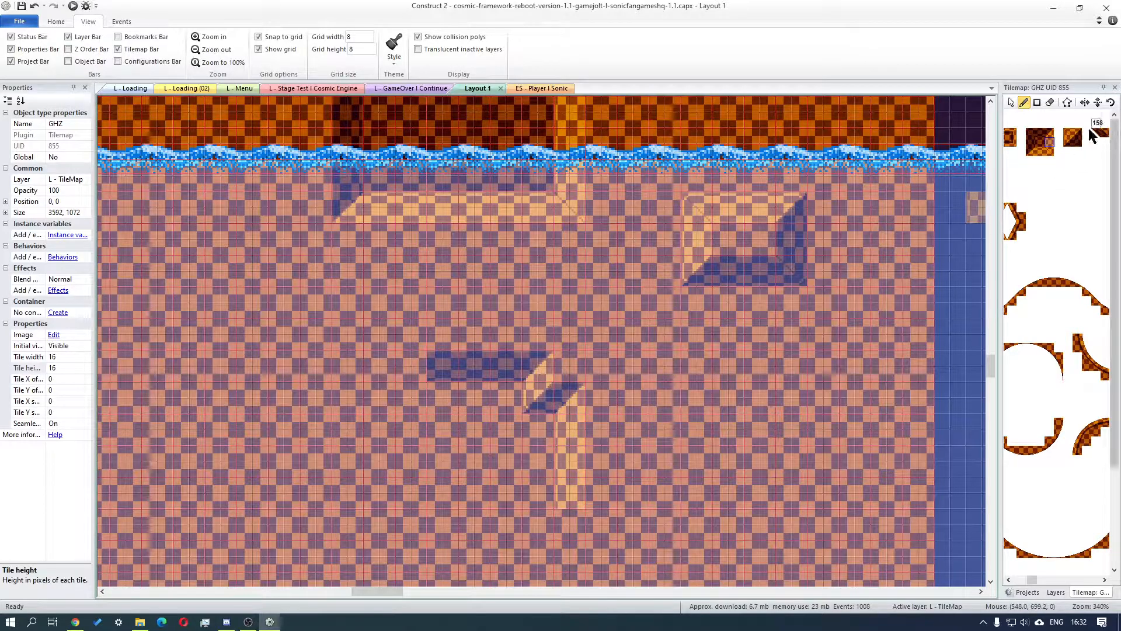
Add the stepped recess's lower-right corner, a bright bottom edge running leftward and the lower-left corner
{"action": "left_click", "coordinate": [1048, 157]}
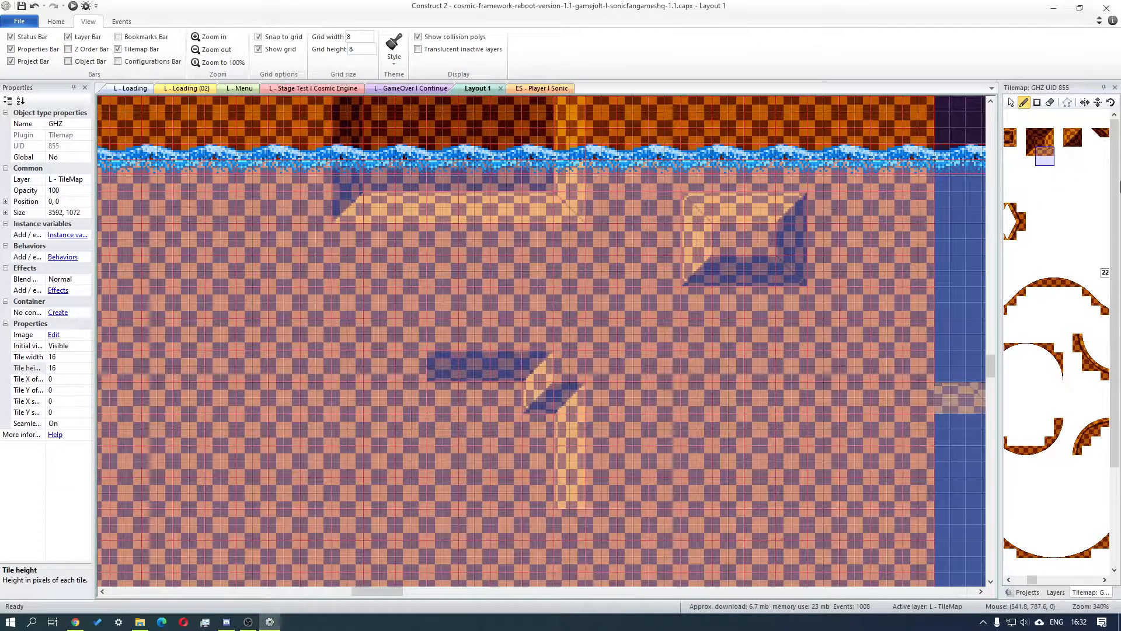
{"action": "left_click", "coordinate": [1049, 152]}
{"action": "left_click", "coordinate": [563, 532]}
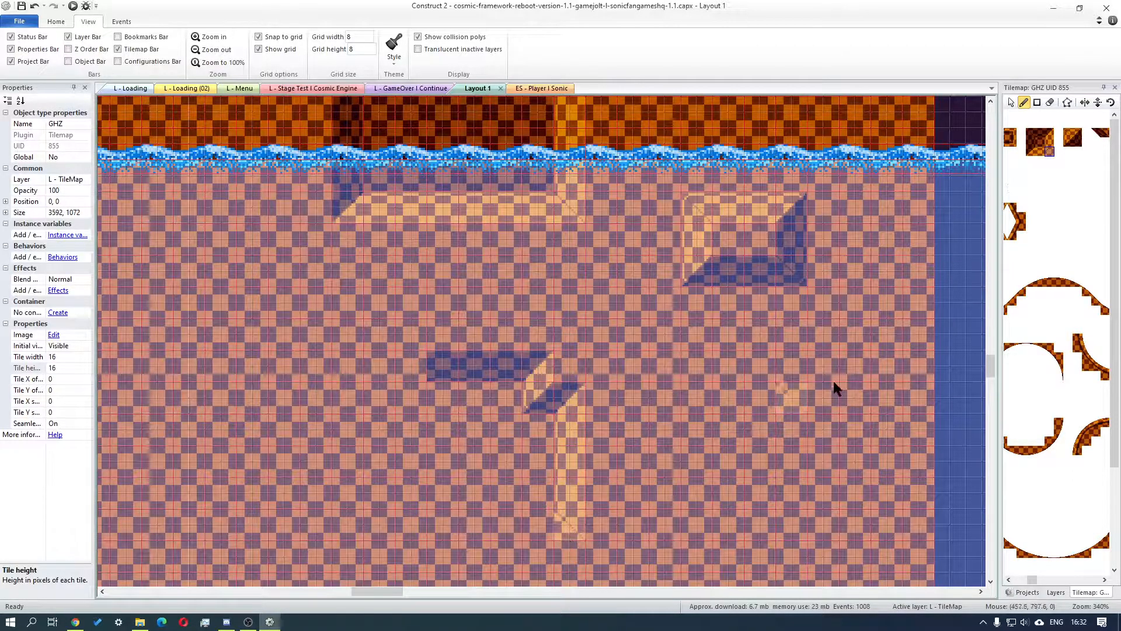
{"action": "left_click_drag", "start_coordinate": [1032, 152], "coordinate": [1038, 158]}
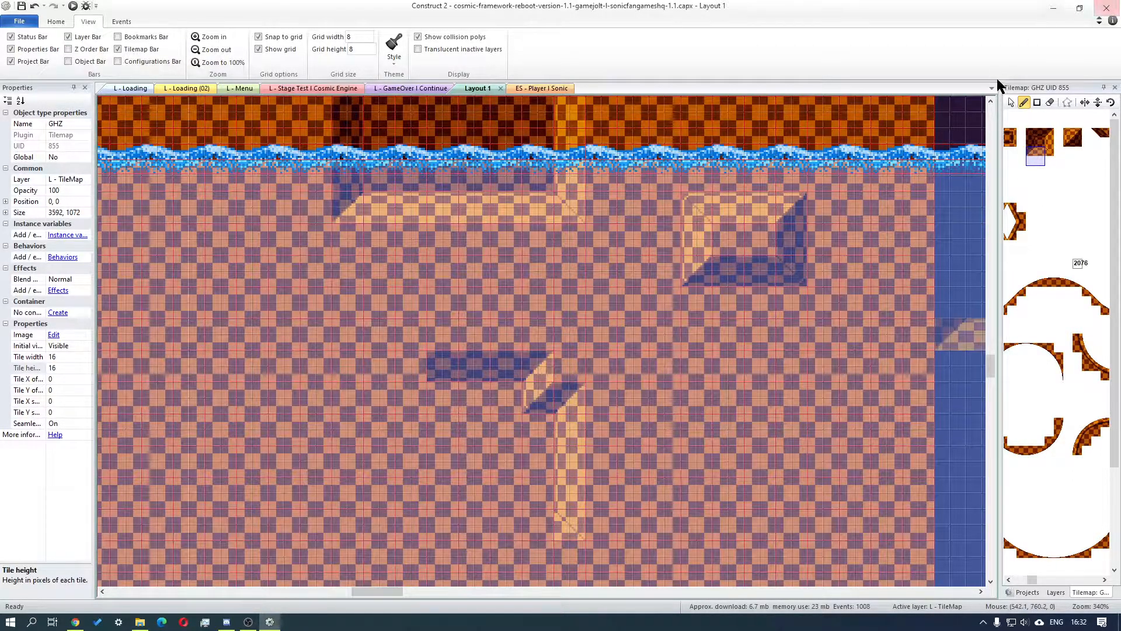
{"action": "left_click", "coordinate": [1039, 150]}
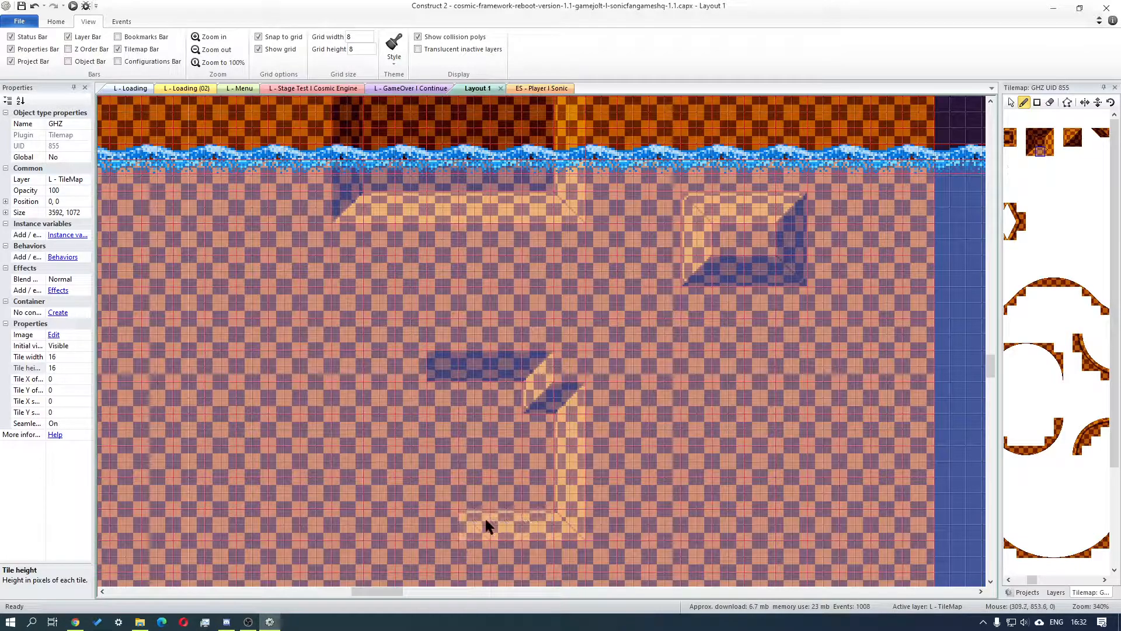
{"action": "left_click", "coordinate": [1031, 152]}
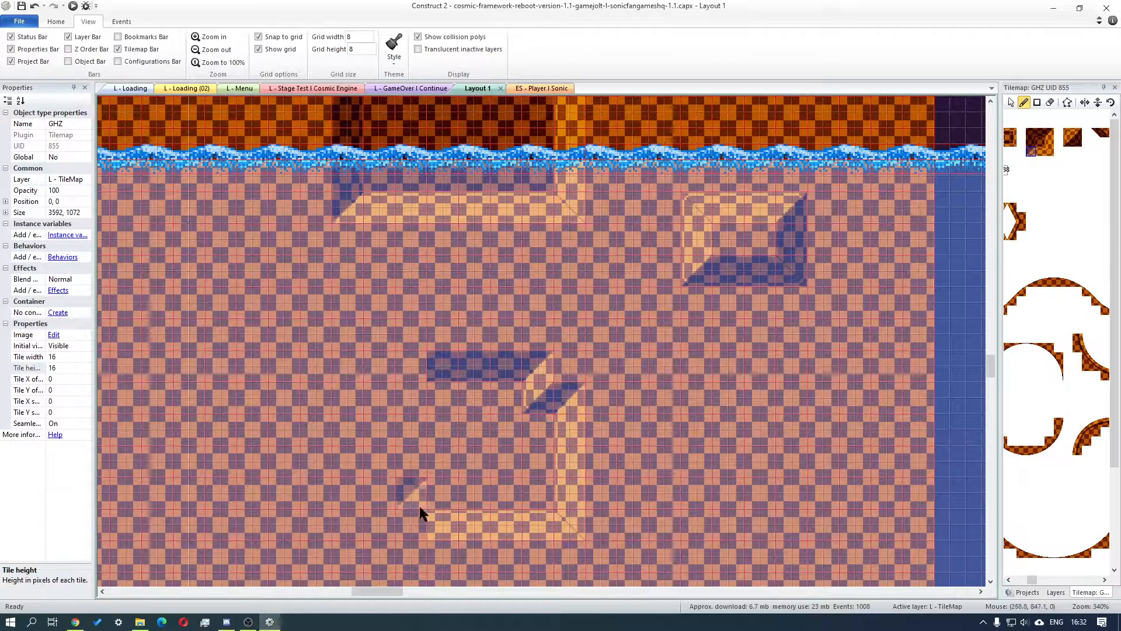
Step the recess's lower-left side outward with a raised-block corner, a short bright bottom edge and another lower-left corner
{"action": "left_click_drag", "start_coordinate": [1077, 142], "coordinate": [1068, 133]}
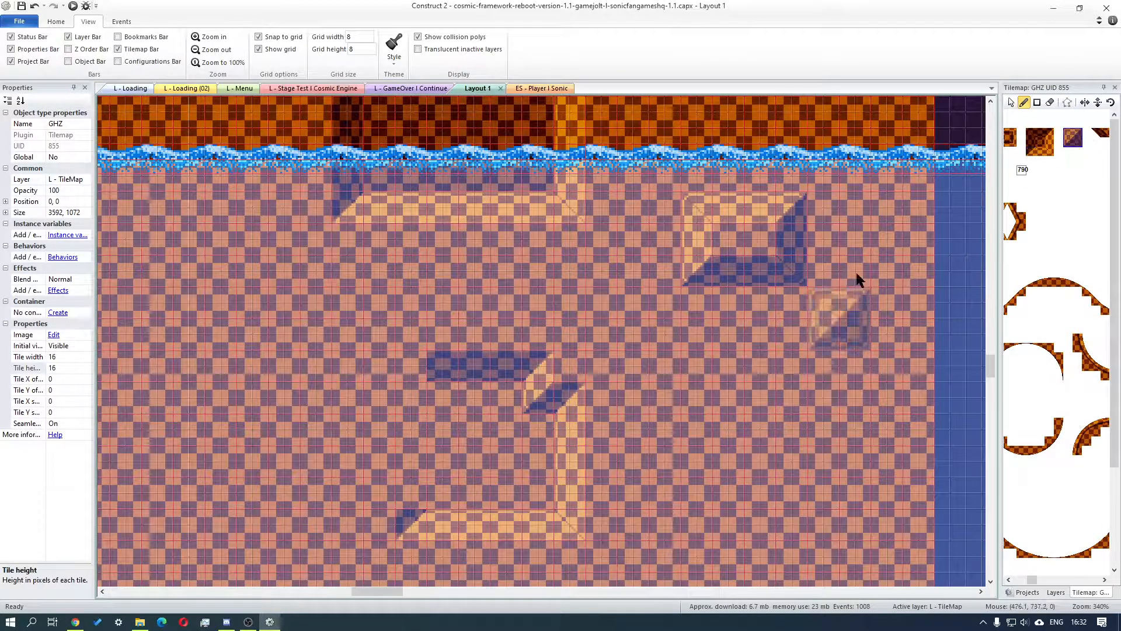
{"action": "left_click", "coordinate": [1080, 134]}
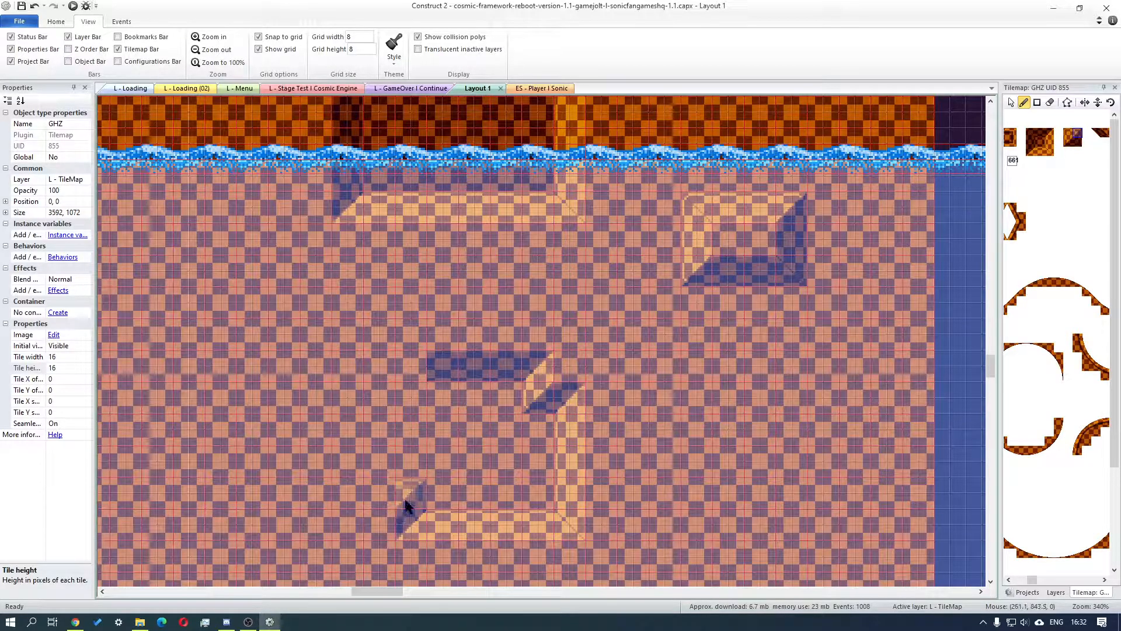
{"action": "left_click", "coordinate": [1040, 150]}
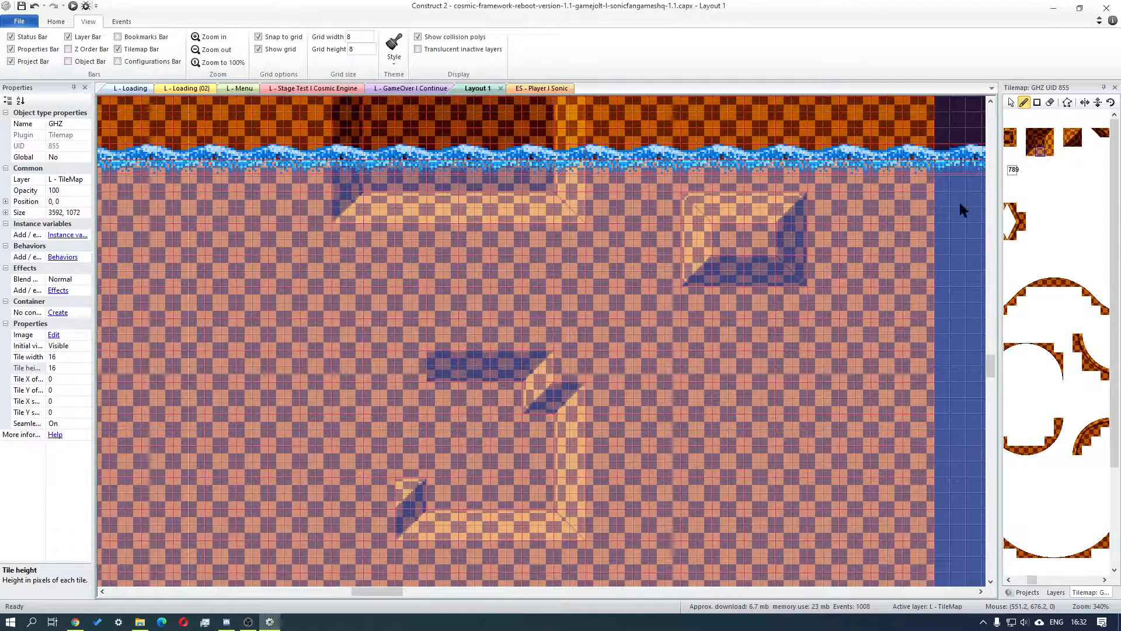
{"action": "left_click", "coordinate": [1027, 151]}
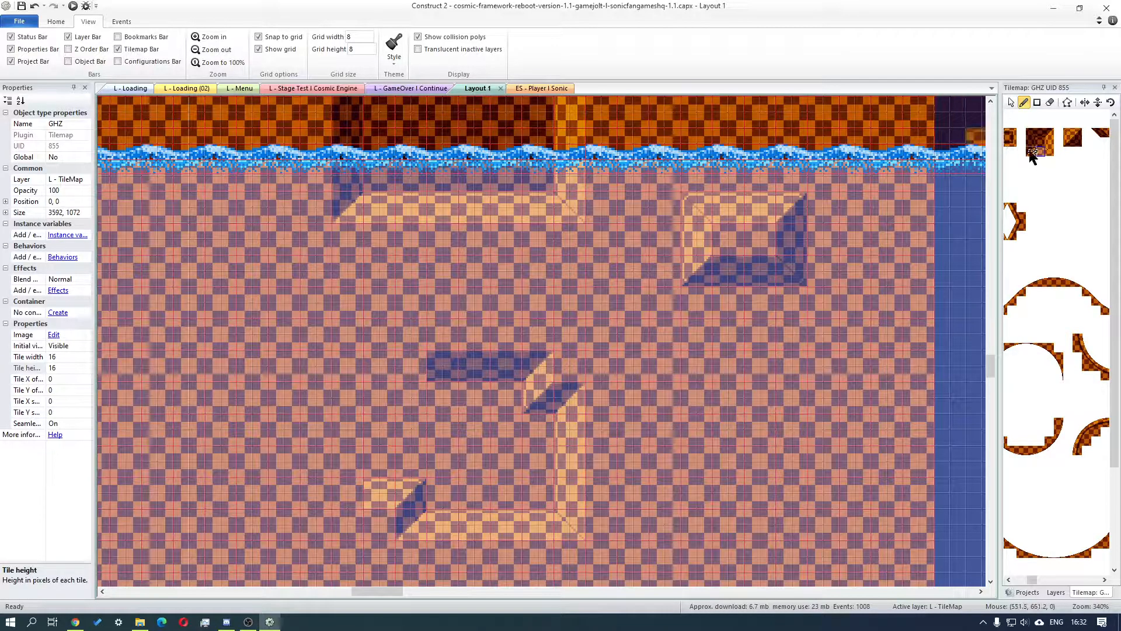
{"action": "key", "text": "ctrl+z"}
{"action": "left_click", "coordinate": [1031, 152]}
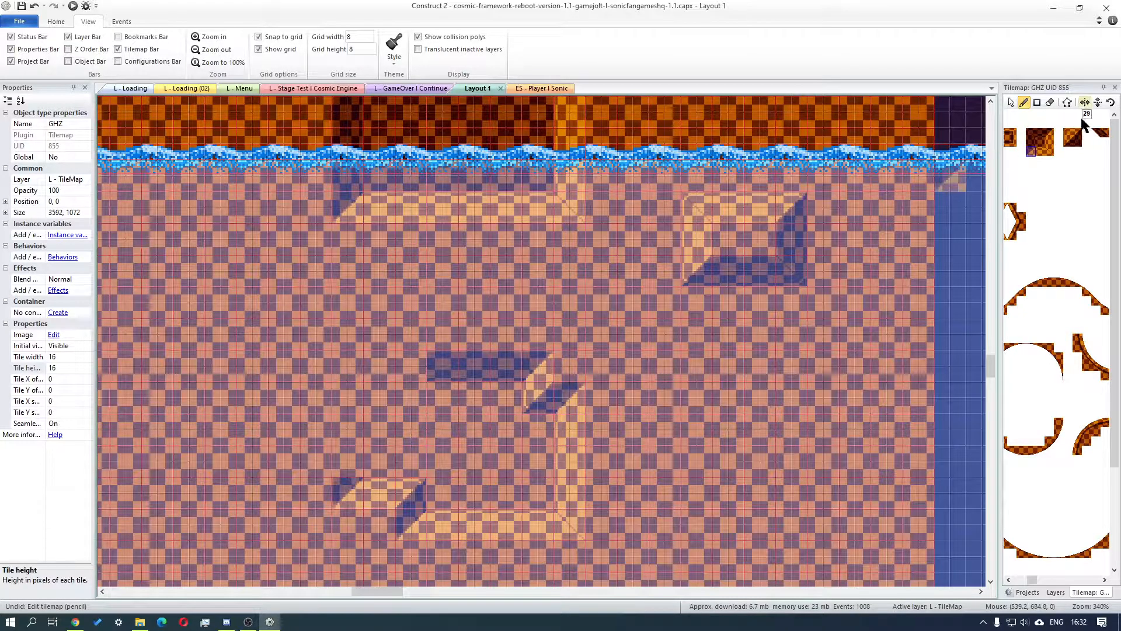
Extend the recess's dark left edge upward and add an upper-left corner with a short dark top edge ending in an upper-right corner
{"action": "left_click_drag", "start_coordinate": [348, 485], "coordinate": [347, 414]}
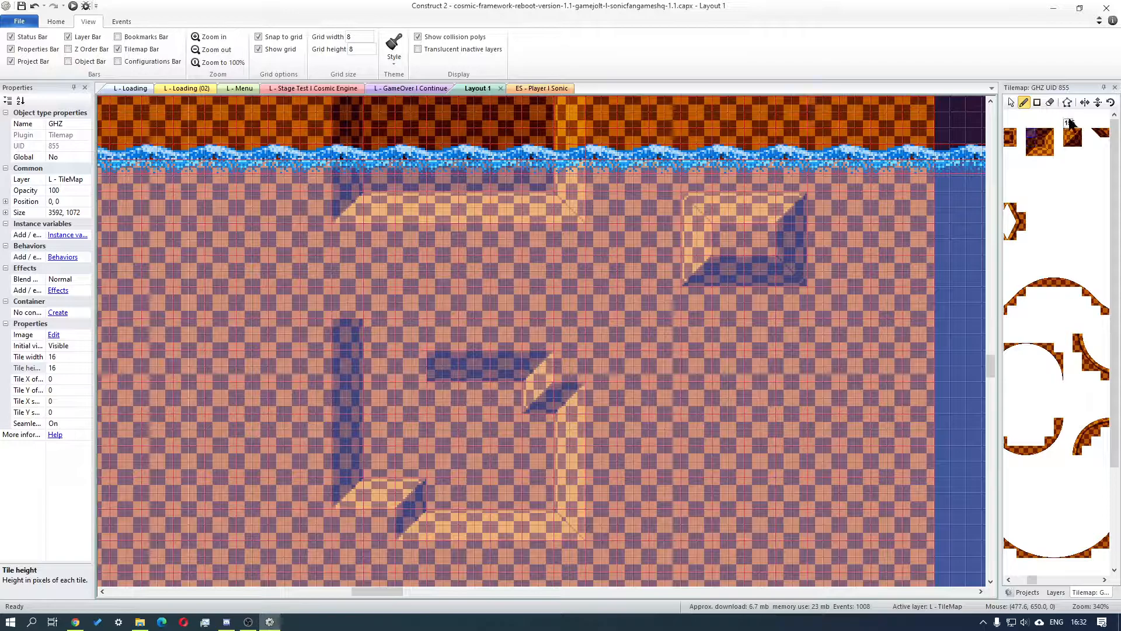
{"action": "left_click", "coordinate": [1049, 134]}
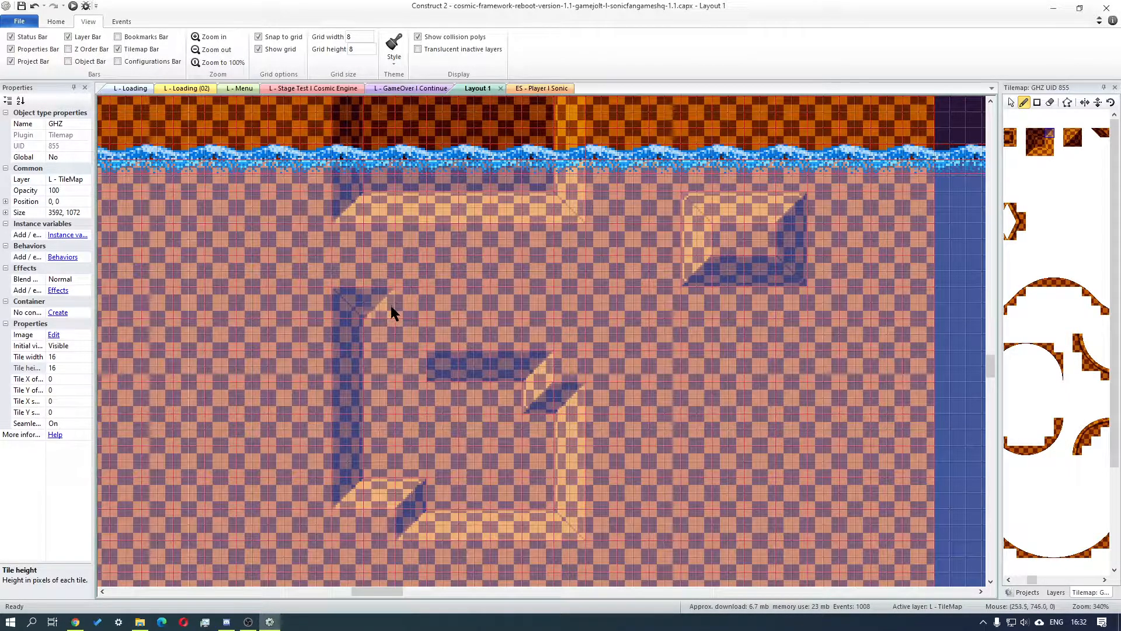
{"action": "left_click", "coordinate": [1040, 123]}
{"action": "left_click", "coordinate": [418, 307]}
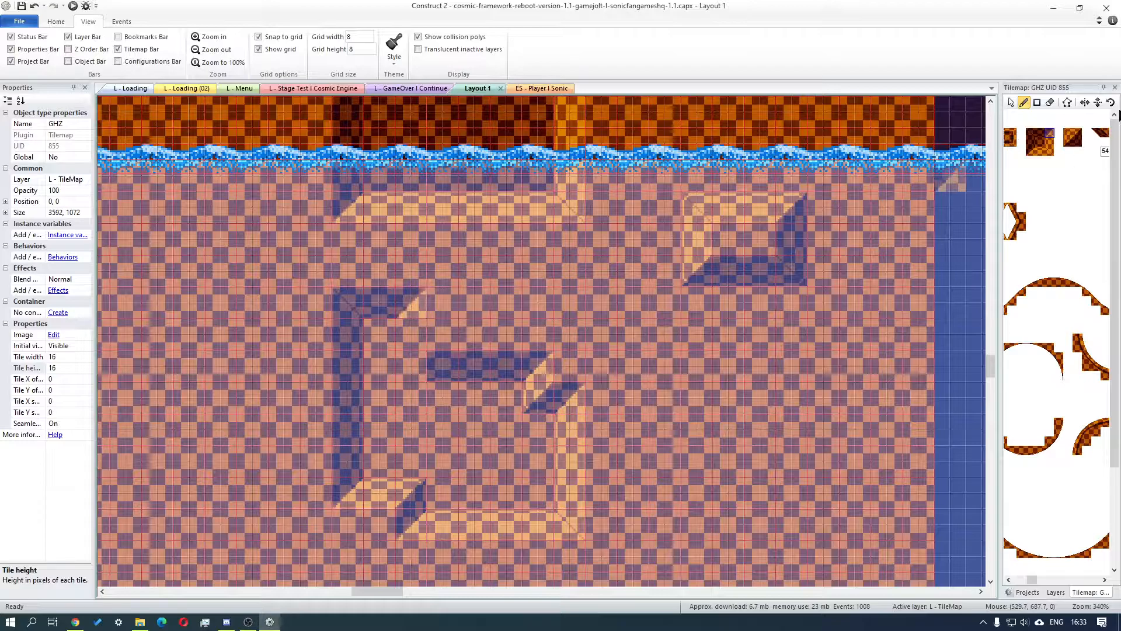
Join the recess's upper part to its lower top edge with a bright edge and inner corner, and fill the interior with dark checkered tiles
{"action": "left_click", "coordinate": [1049, 144]}
{"action": "left_click", "coordinate": [1072, 140]}
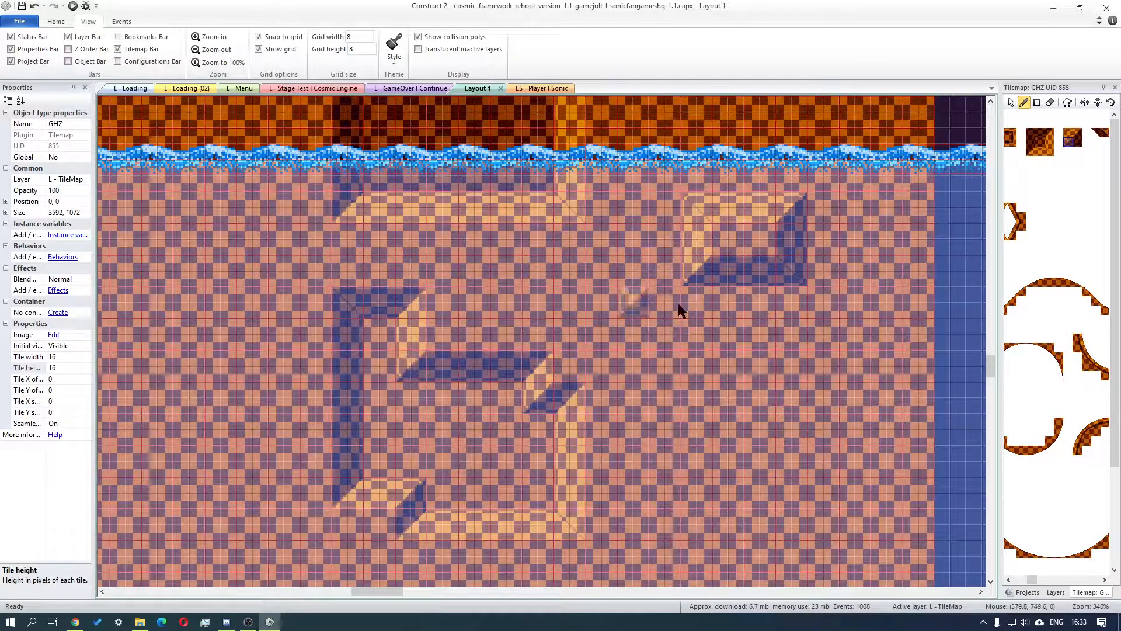
{"action": "left_click", "coordinate": [1038, 143]}
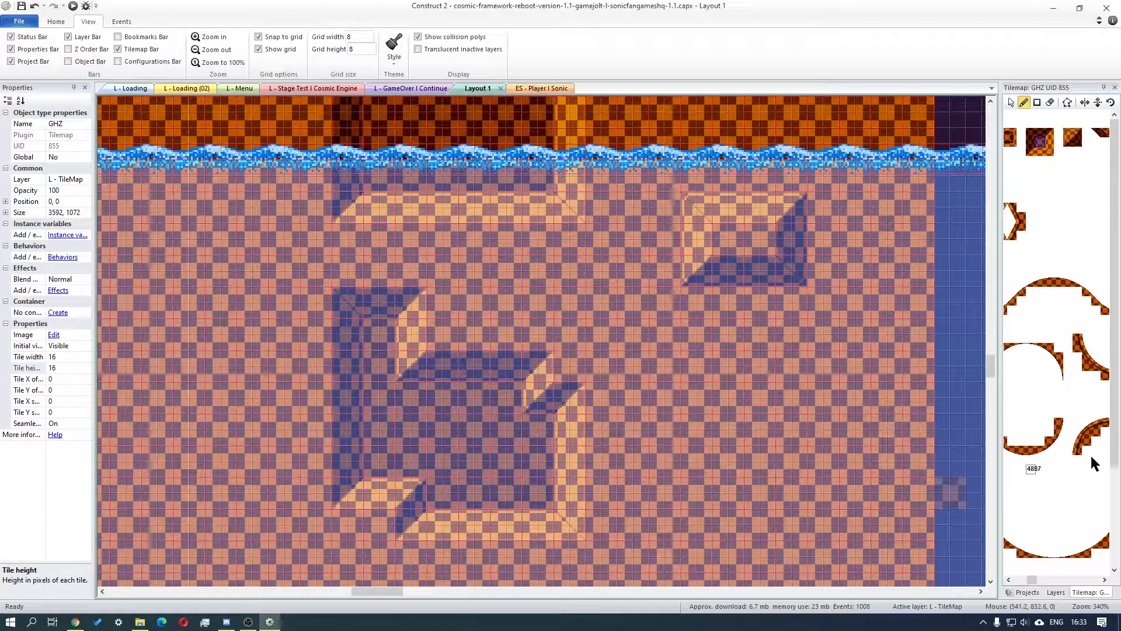
Try covering the water gap above the lowest underwater grass floor with checkered tiles, and clear them again with the blank tile
{"action": "left_click_drag", "start_coordinate": [1035, 576], "coordinate": [1004, 572]}
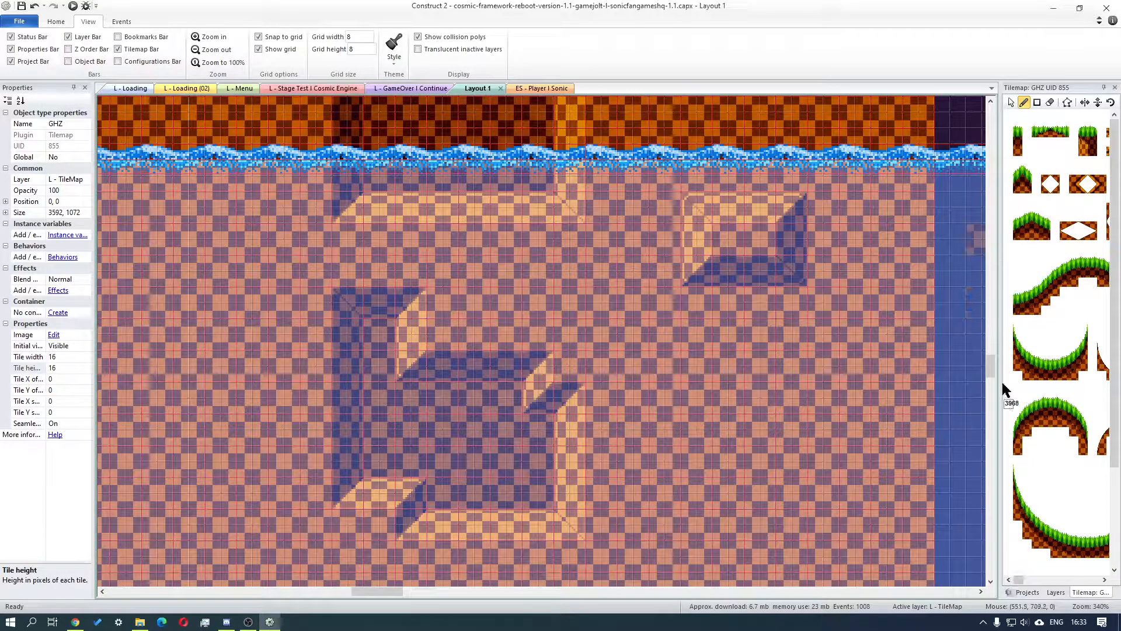
{"action": "left_click_drag", "start_coordinate": [992, 367], "coordinate": [985, 347]}
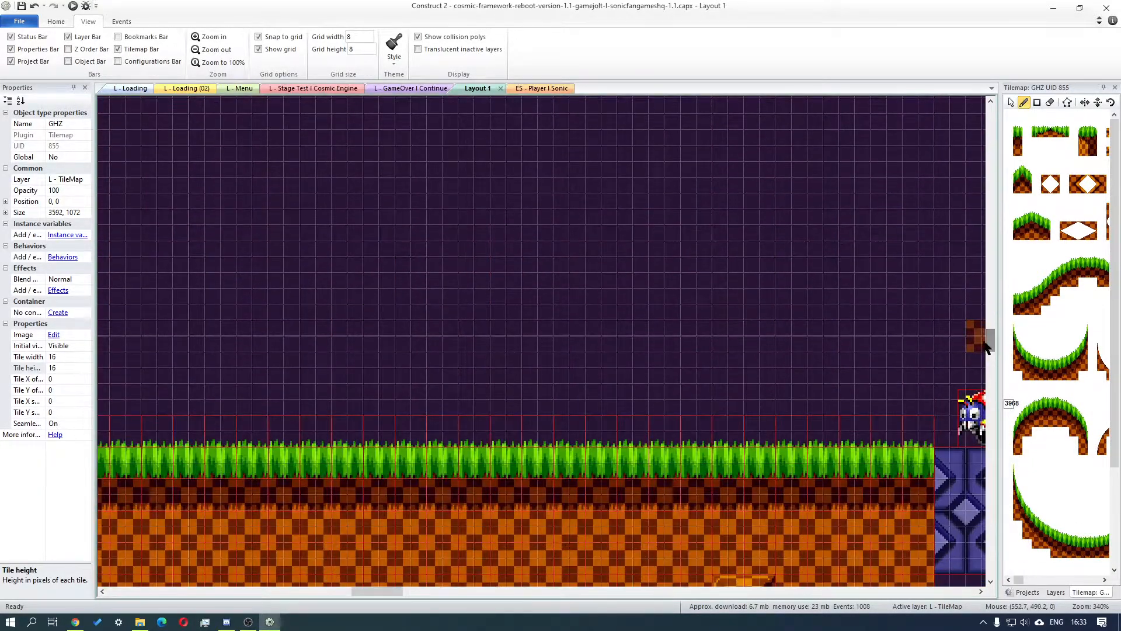
{"action": "left_click_drag", "start_coordinate": [366, 594], "coordinate": [390, 596]}
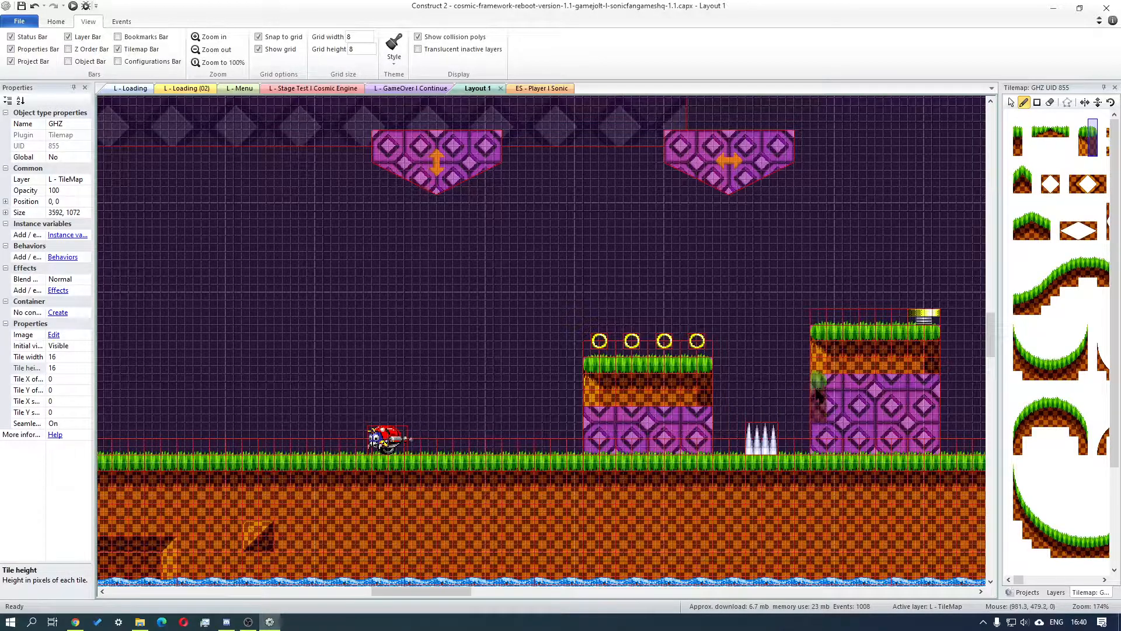
{"action": "left_click_drag", "start_coordinate": [409, 589], "coordinate": [460, 589]}
{"action": "left_click_drag", "start_coordinate": [986, 333], "coordinate": [987, 363]}
{"action": "left_click_drag", "start_coordinate": [506, 591], "coordinate": [586, 591]}
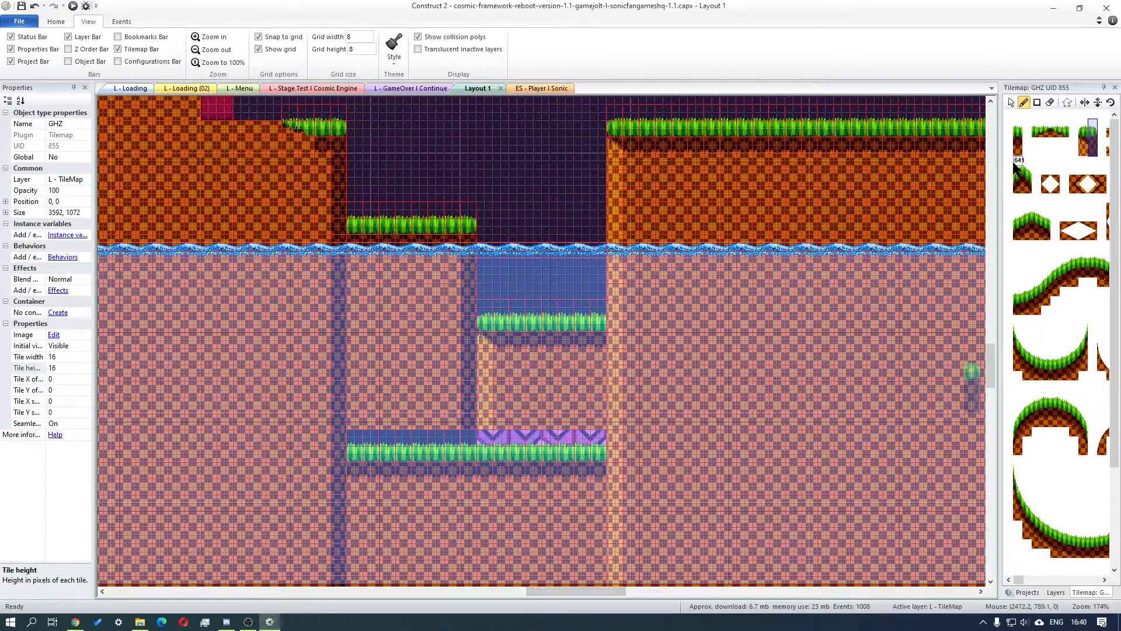
{"action": "left_click", "coordinate": [1017, 150]}
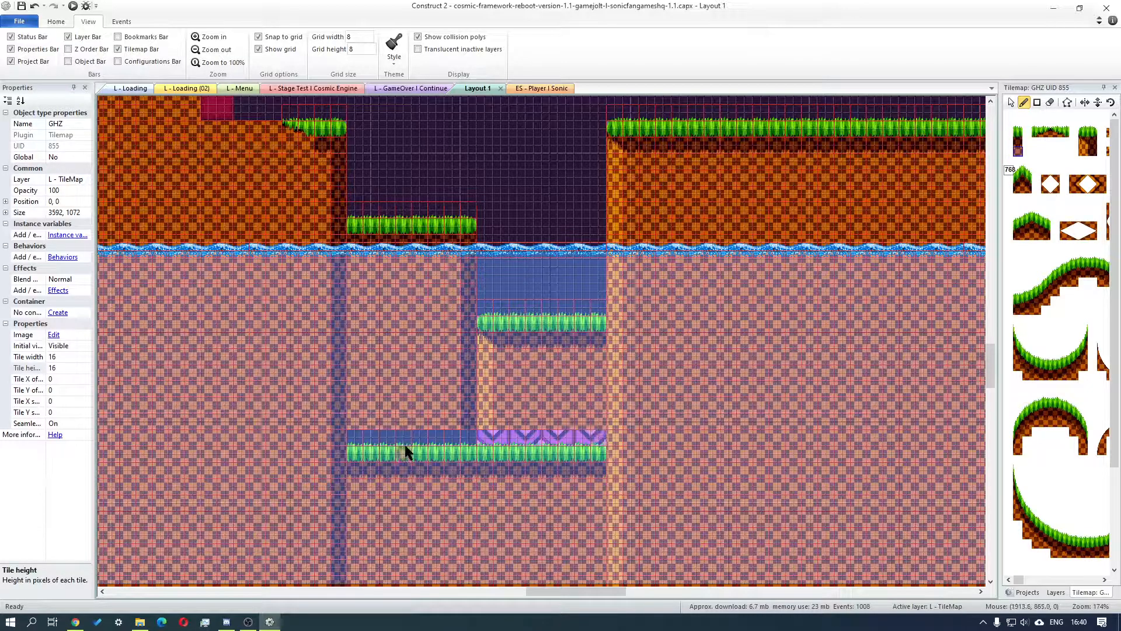
{"action": "left_click_drag", "start_coordinate": [353, 433], "coordinate": [397, 434]}
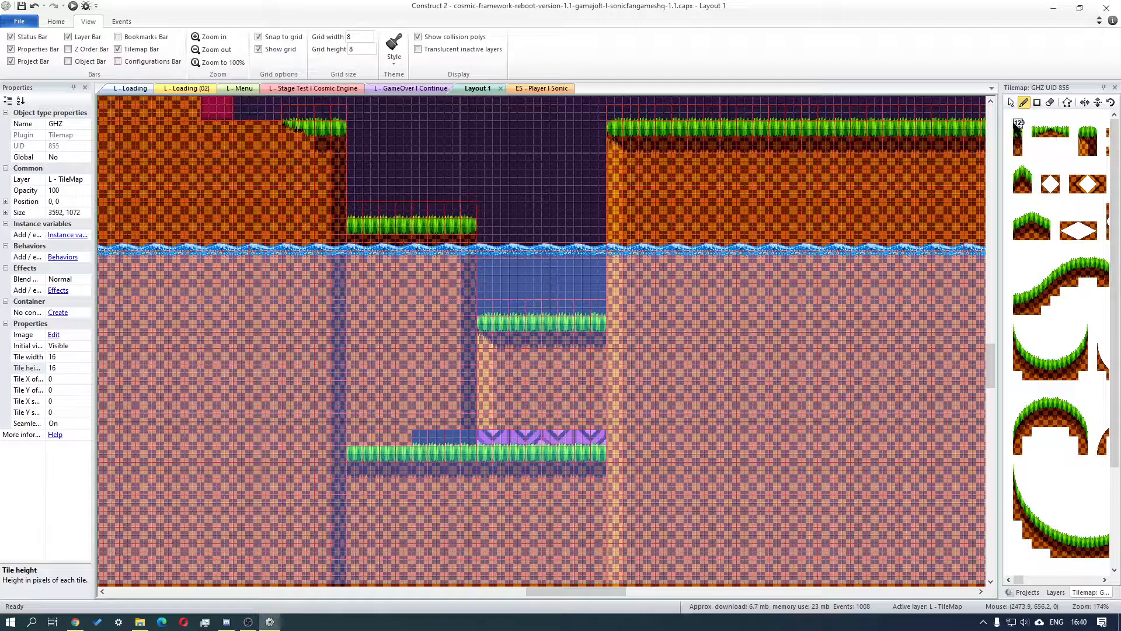
{"action": "left_click_drag", "start_coordinate": [407, 439], "coordinate": [357, 437]}
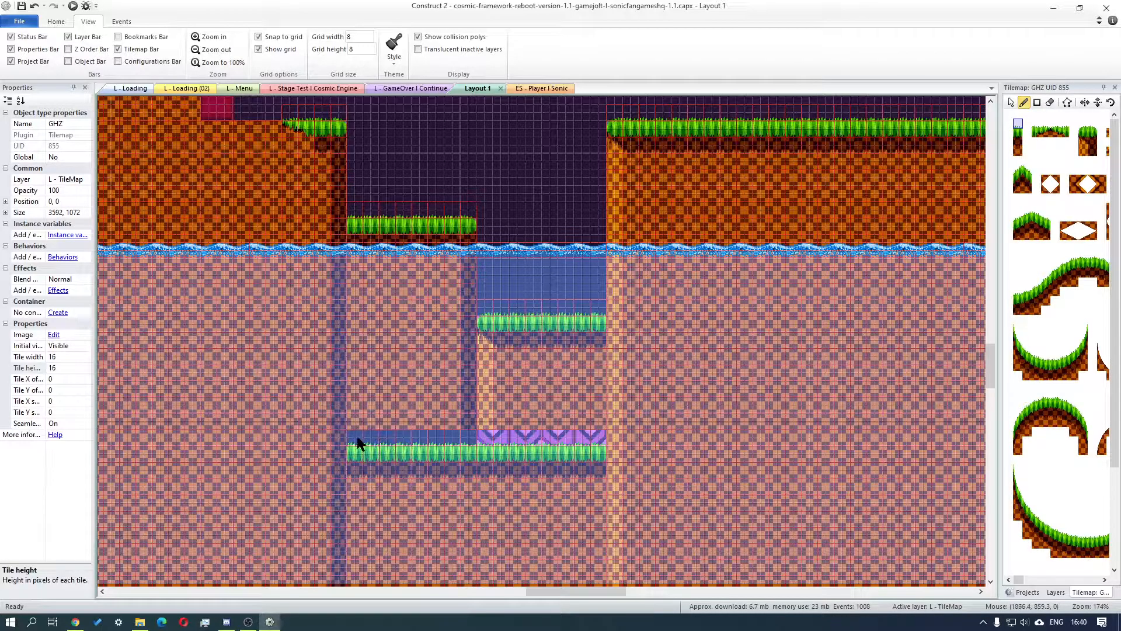
Undo the stray blank tiles painted into the underwater wall
{"action": "left_click_drag", "start_coordinate": [983, 363], "coordinate": [967, 320]}
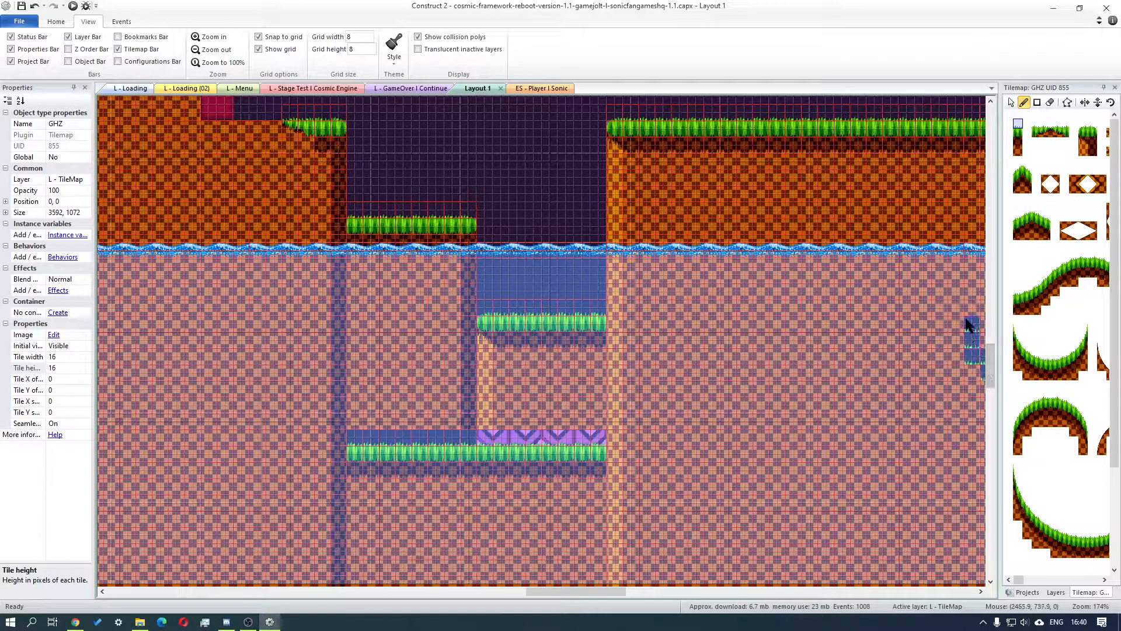
{"action": "key", "text": "ctrl+z"}
{"action": "key", "text": "ctrl+z"}
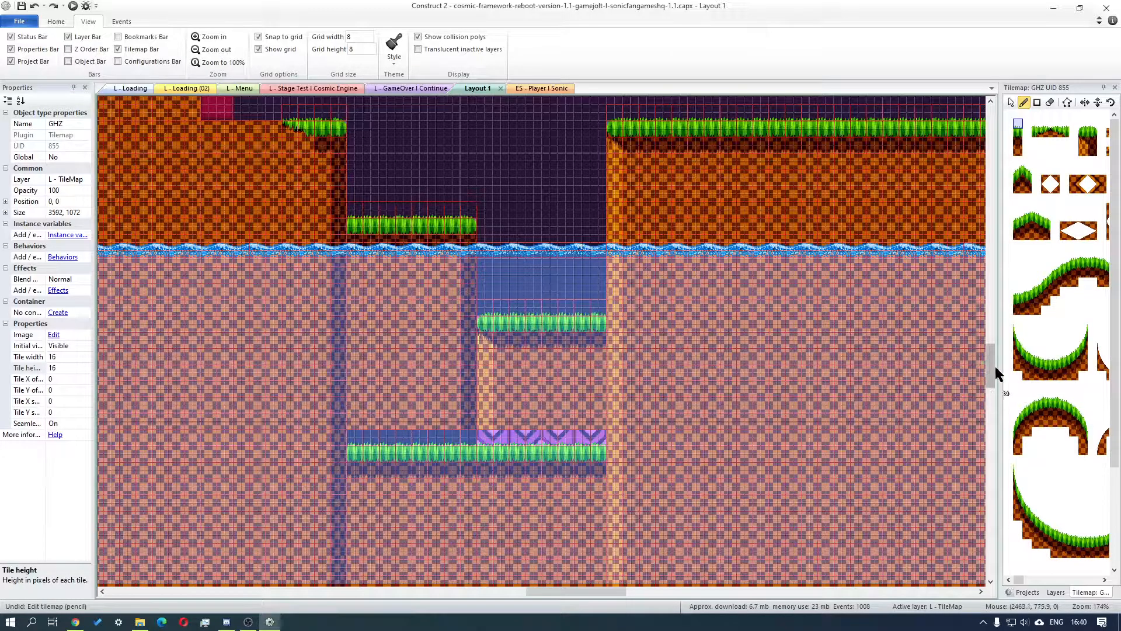
Add a new layer and place it between the L - TileMap and L - SolidTiles layers
{"action": "left_click_drag", "start_coordinate": [988, 363], "coordinate": [991, 340]}
{"action": "left_click_drag", "start_coordinate": [575, 587], "coordinate": [348, 578]}
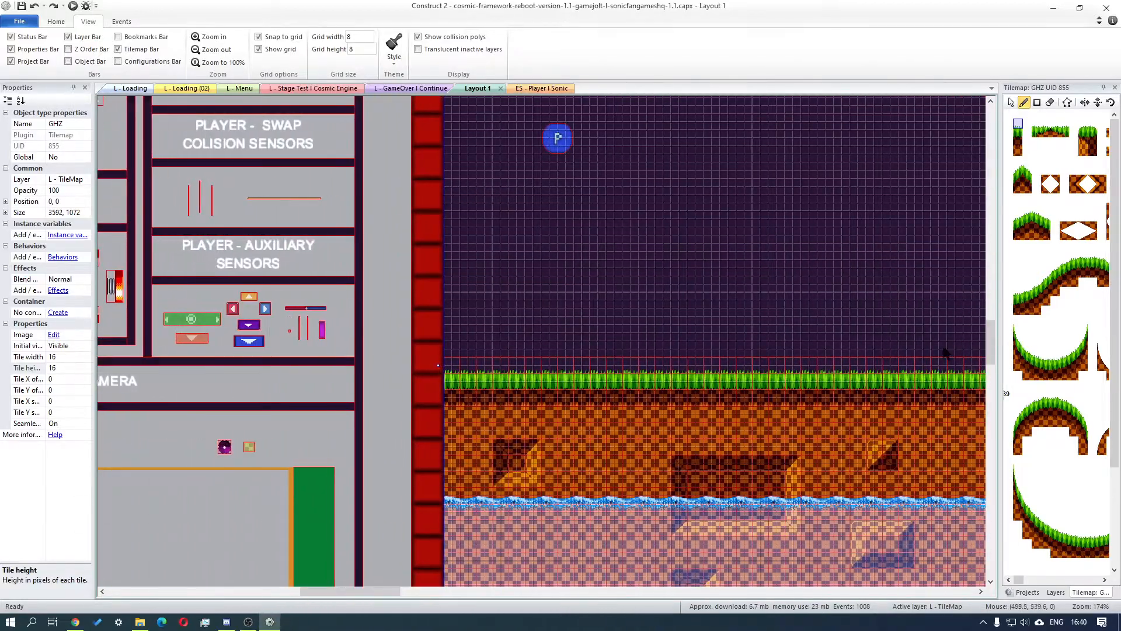
{"action": "mouse_move", "coordinate": [991, 344]}
{"action": "left_mouse_down"}
{"action": "mouse_move", "coordinate": [993, 383]}
{"action": "mouse_move", "coordinate": [994, 347]}
{"action": "left_mouse_up"}
{"action": "mouse_move", "coordinate": [382, 586]}
{"action": "left_mouse_down"}
{"action": "mouse_move", "coordinate": [432, 592]}
{"action": "mouse_move", "coordinate": [375, 584]}
{"action": "mouse_move", "coordinate": [398, 578]}
{"action": "left_mouse_up"}
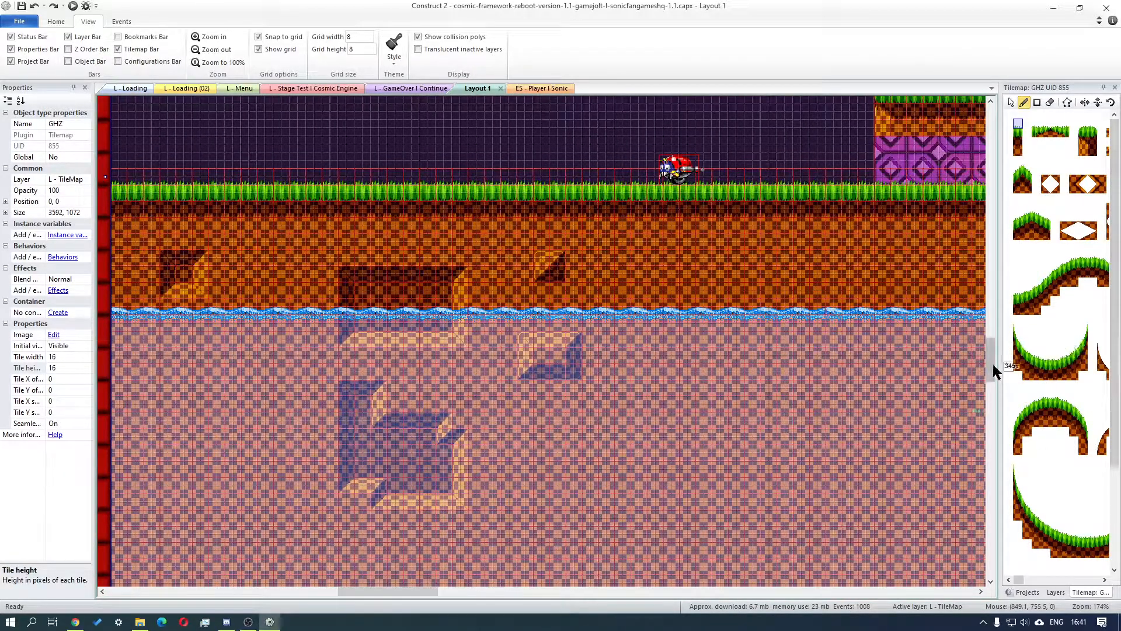
{"action": "scroll", "coordinate": [992, 364], "scroll_direction": "up", "scroll_amount": 4}
{"action": "left_click_drag", "start_coordinate": [406, 591], "coordinate": [471, 591]}
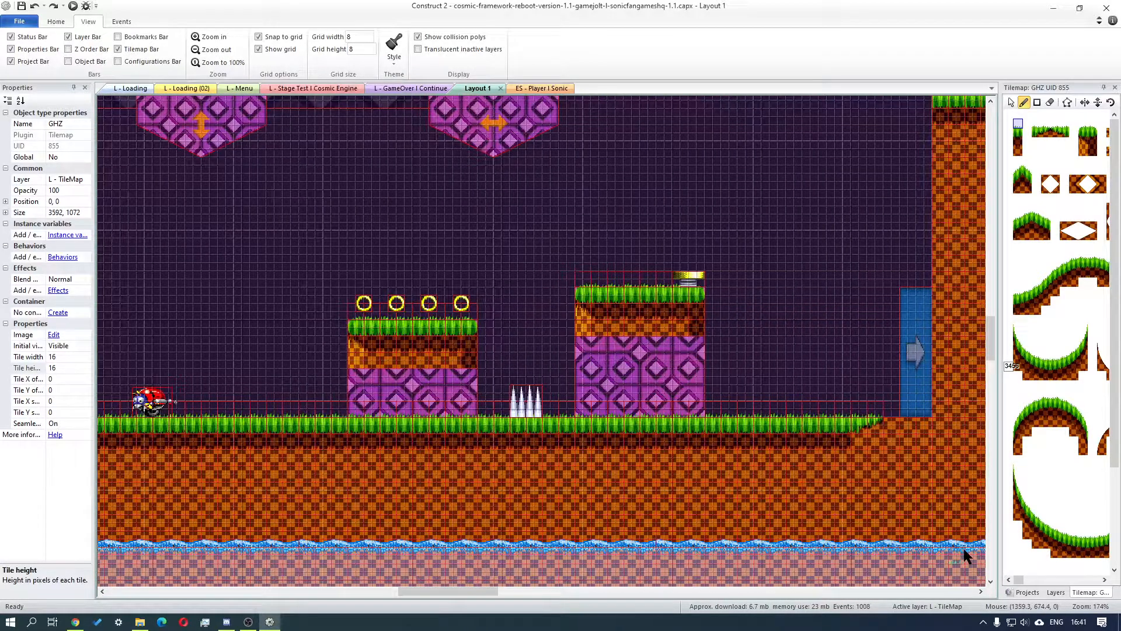
{"action": "left_click", "coordinate": [1056, 592]}
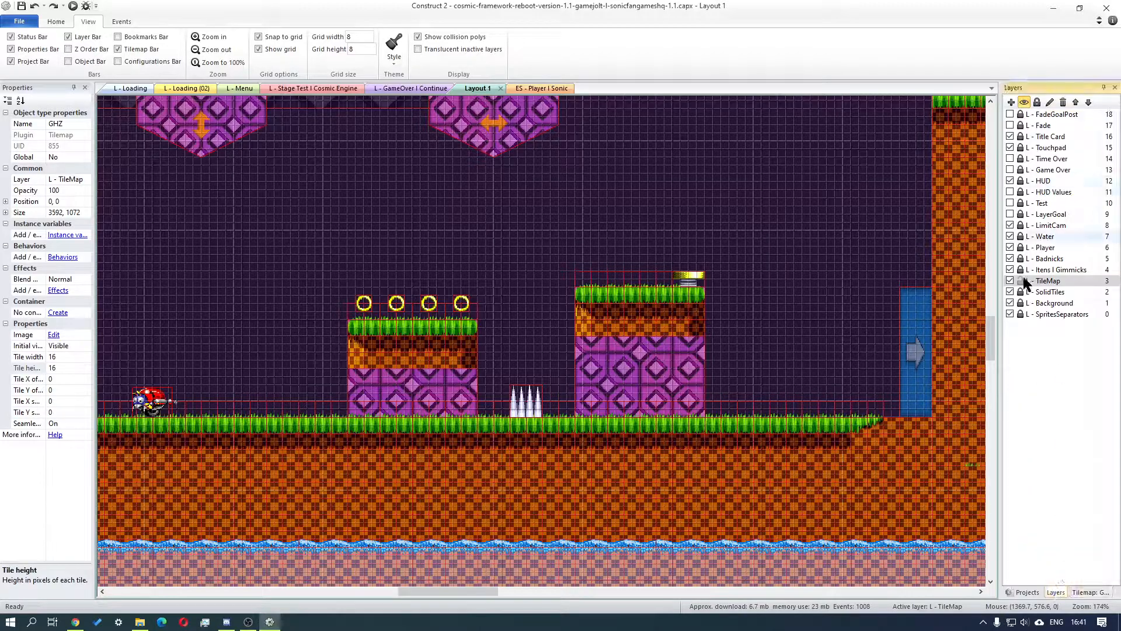
{"action": "left_click", "coordinate": [1012, 104]}
{"action": "left_click_drag", "start_coordinate": [1037, 114], "coordinate": [1042, 302]}
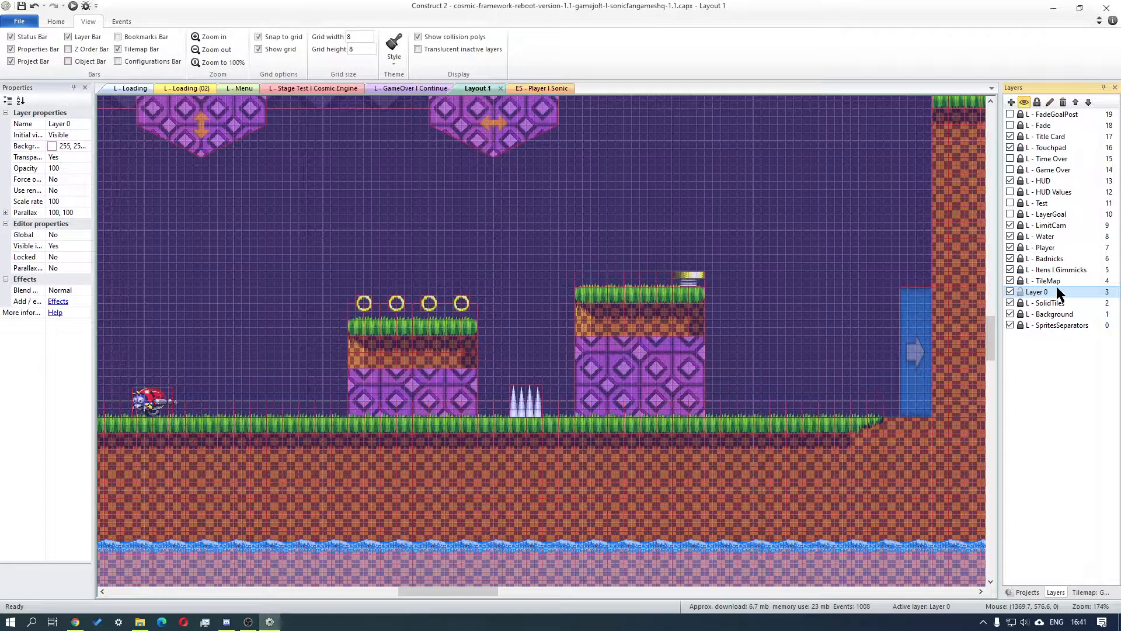
Rename the new layer to L - TileBG
{"action": "left_click", "coordinate": [1049, 103]}
{"action": "key", "text": "BackSpace"}
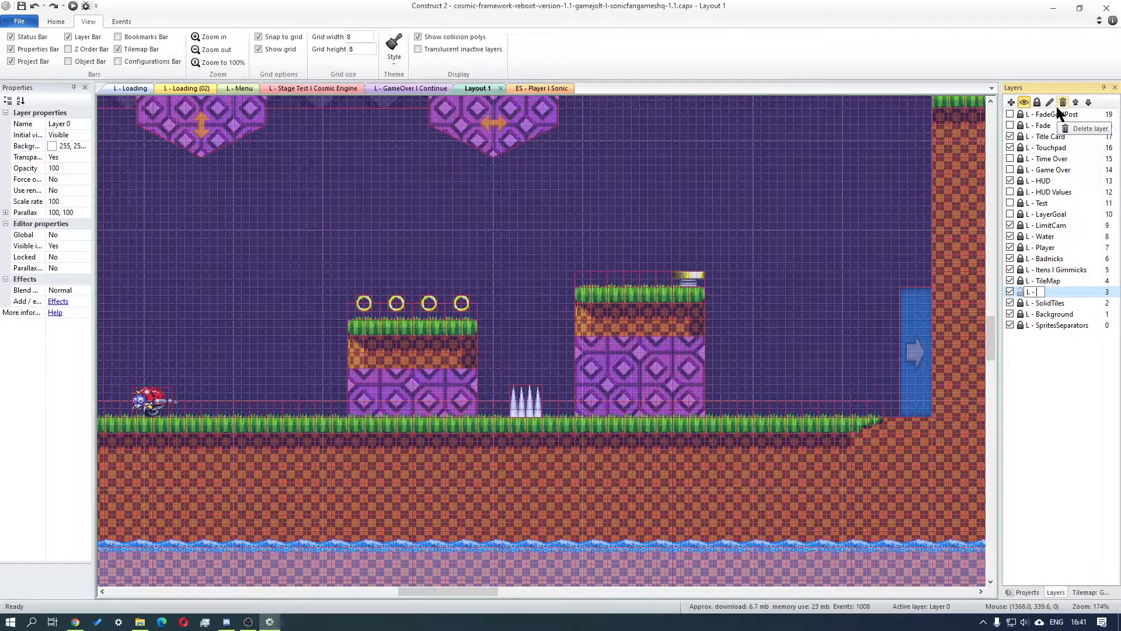
{"action": "type", "text": "L - TileBG"}
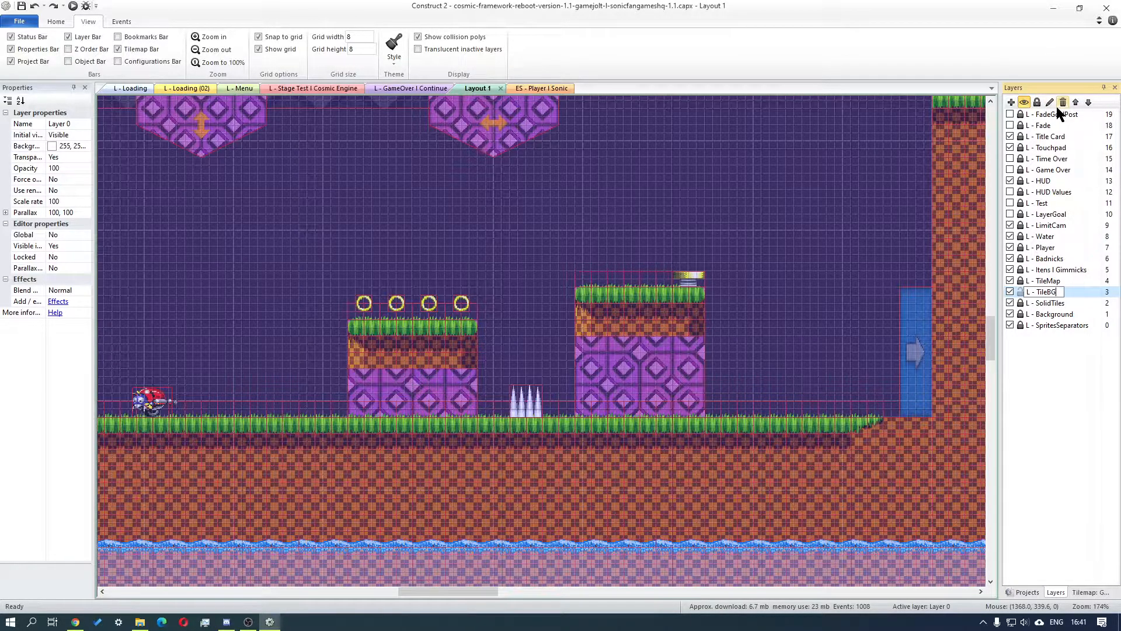
{"action": "left_click", "coordinate": [1010, 148]}
{"action": "left_click", "coordinate": [1020, 291]}
{"action": "left_click", "coordinate": [803, 257]}
{"action": "right_click", "coordinate": [554, 195]}
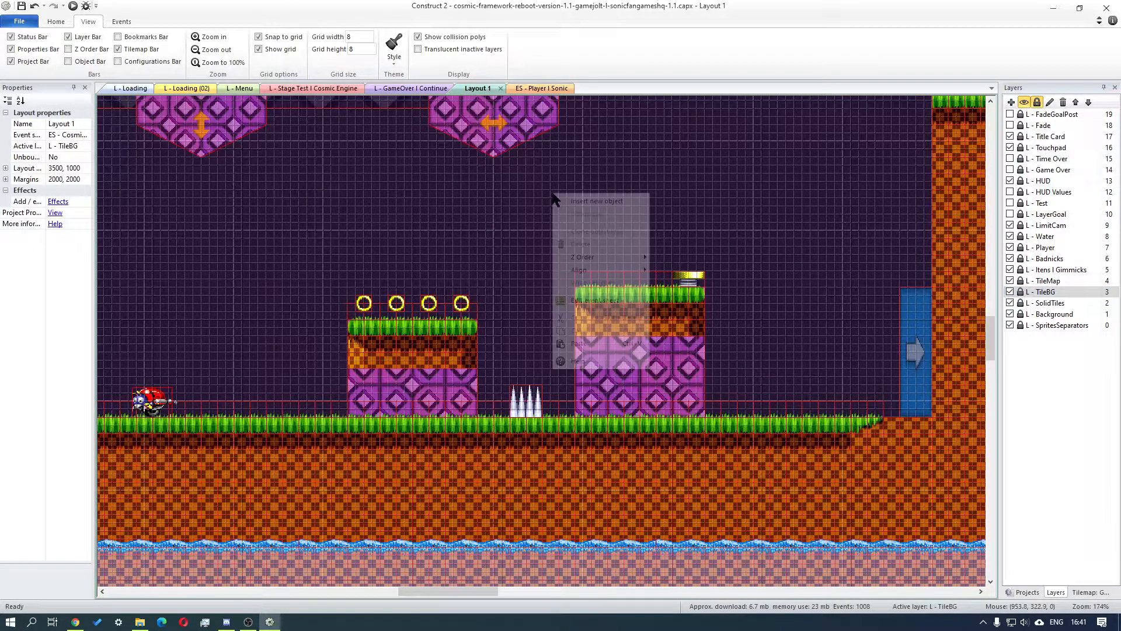
{"action": "left_click", "coordinate": [584, 202]}
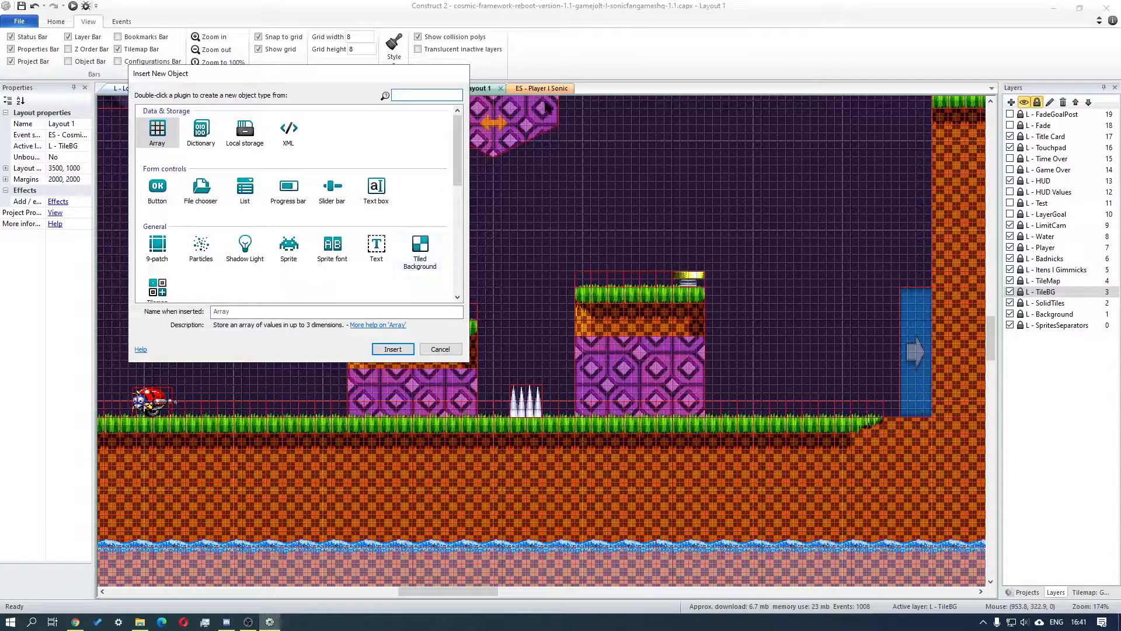
{"action": "left_click", "coordinate": [440, 349]}
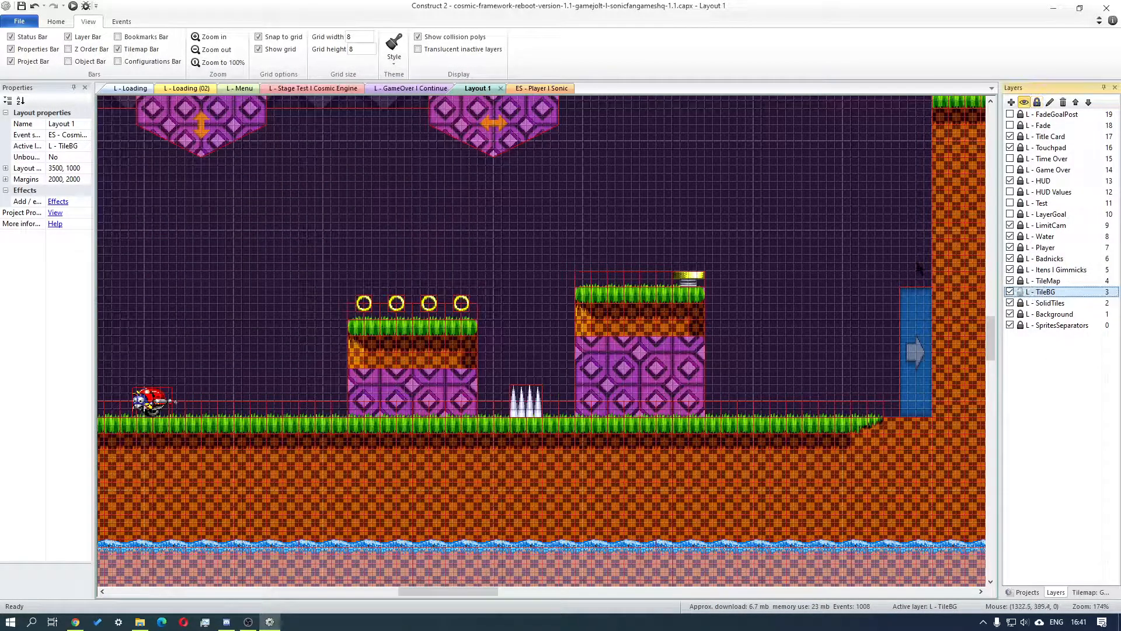
Insert a Tiled Background object named GHZ1tile on the L - TileBG layer, placing it in the open area above the platforms
{"action": "right_click", "coordinate": [884, 242]}
{"action": "left_click", "coordinate": [929, 248]}
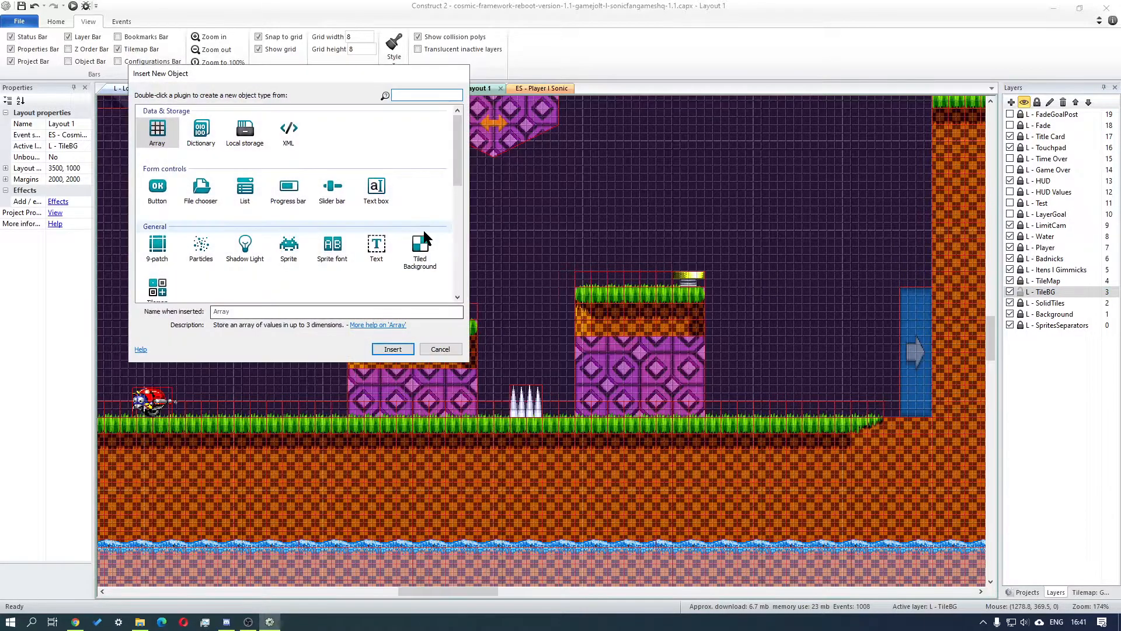
{"action": "double_click", "coordinate": [232, 311]}
{"action": "key", "text": "BackSpace"}
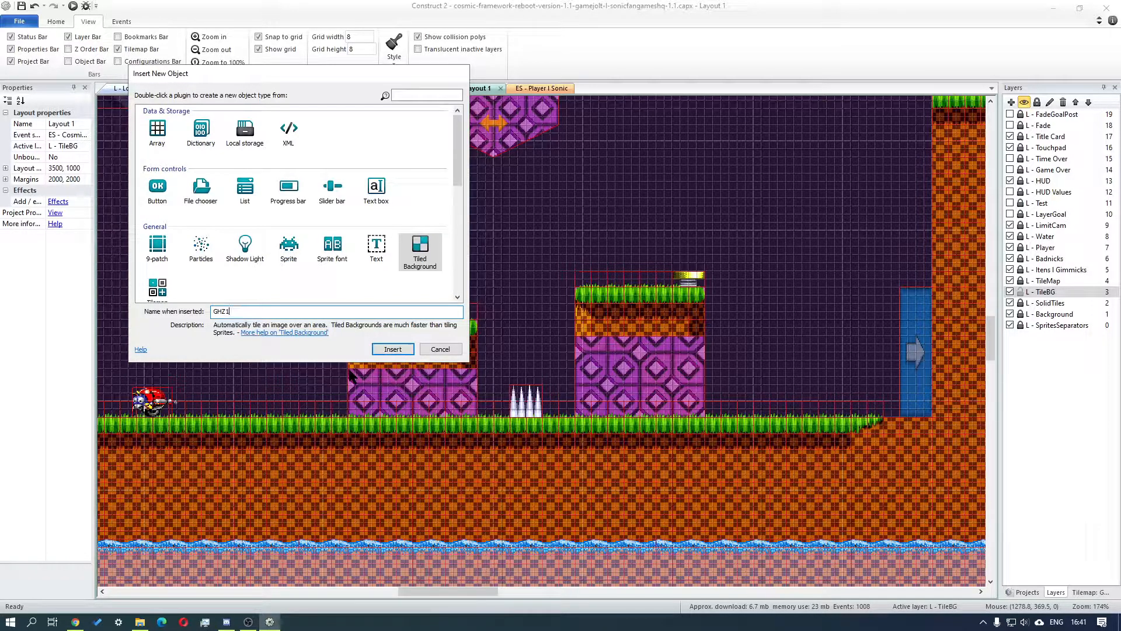
{"action": "left_click", "coordinate": [400, 350]}
{"action": "left_click", "coordinate": [411, 221]}
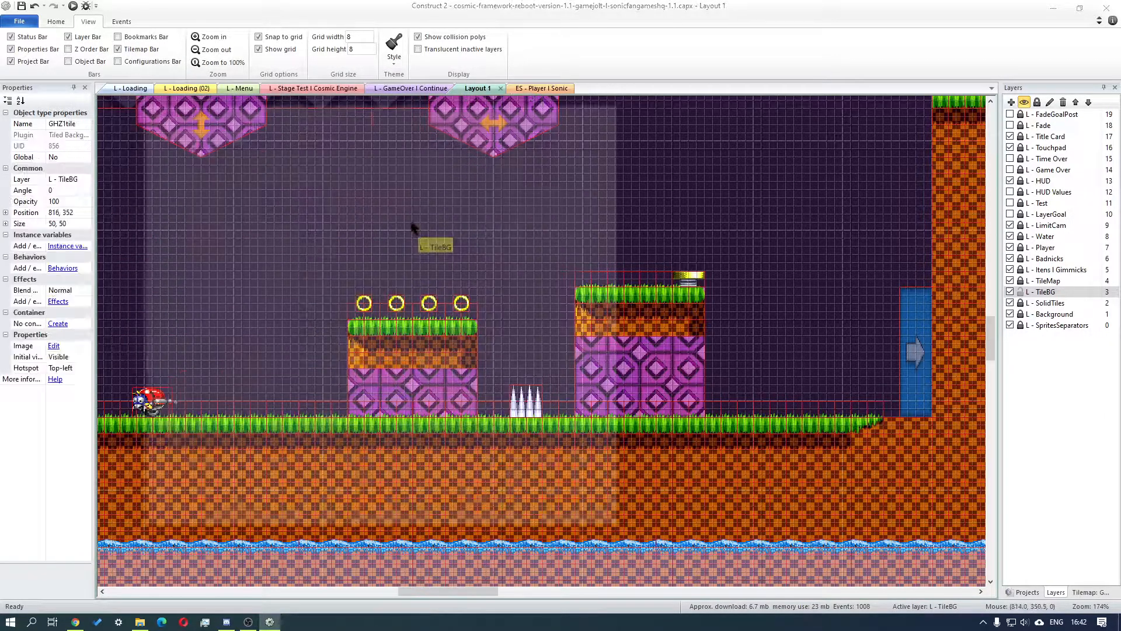
Load TileBG_GHZ(Mania)1.png as the image of GHZ1tile and close the image editor
{"action": "left_click", "coordinate": [154, 125]}
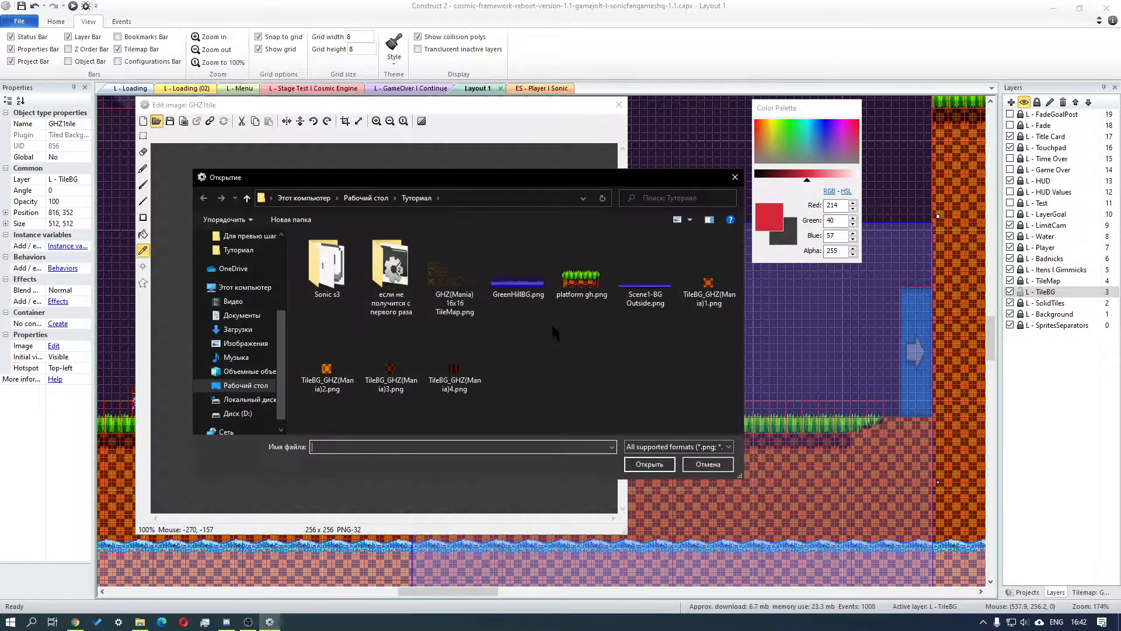
{"action": "left_click", "coordinate": [709, 280]}
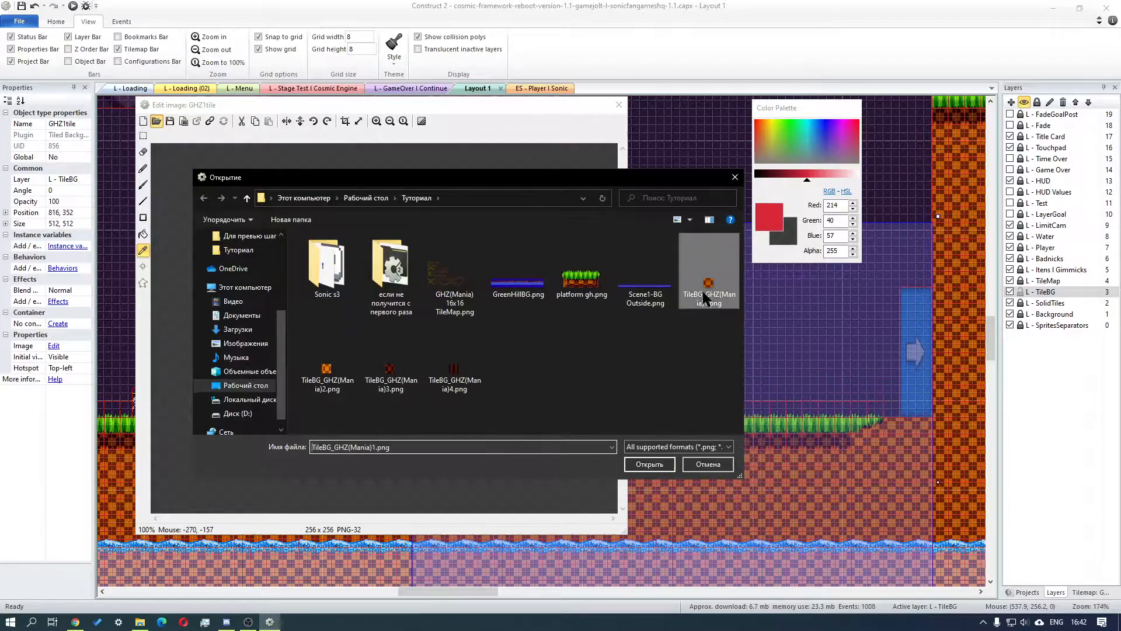
{"action": "left_click", "coordinate": [653, 464]}
{"action": "left_click", "coordinate": [619, 105]}
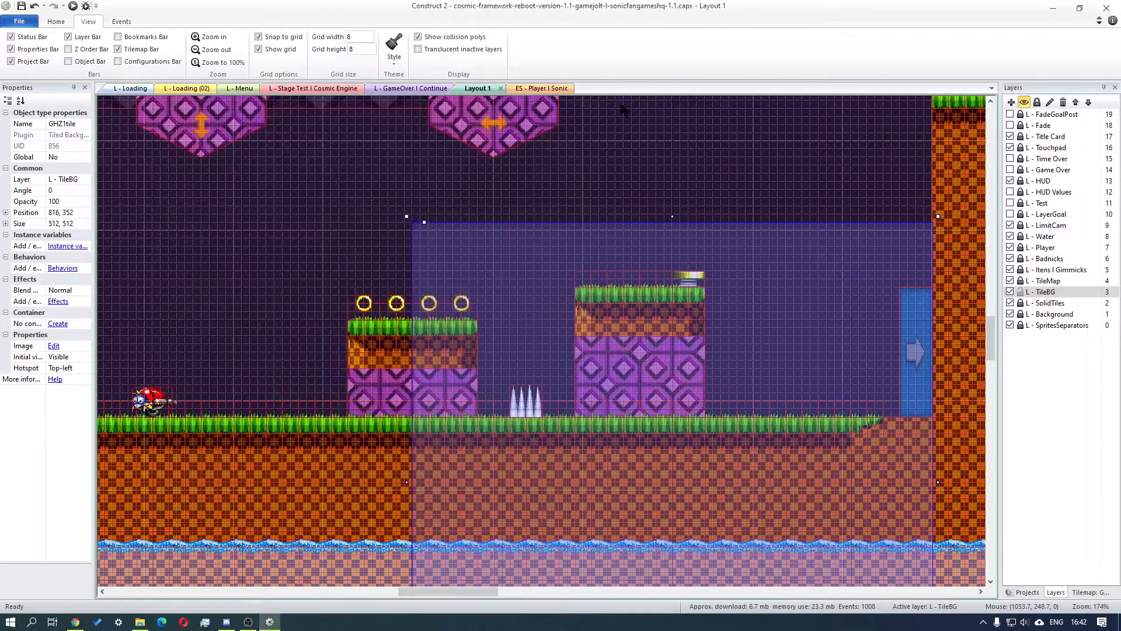
Resize GHZ1tile to 16, 16, and place and stretch it to 96, 48 over the purple block beneath the ring platform
{"action": "left_click", "coordinate": [84, 224]}
{"action": "type", "text": "16"}
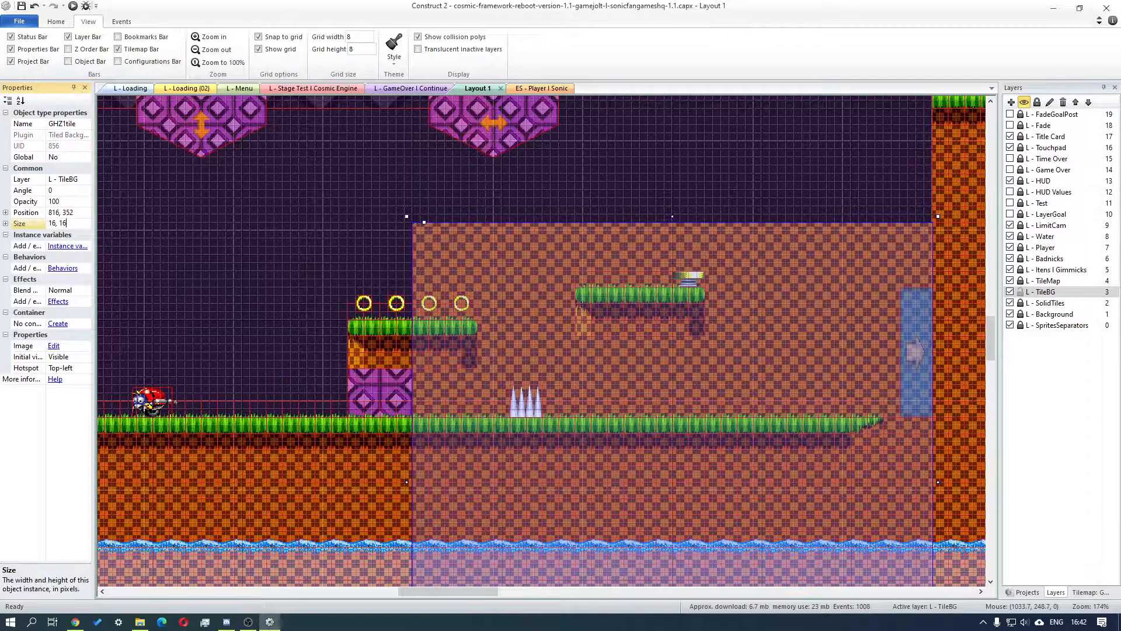
{"action": "left_click", "coordinate": [499, 192]}
{"action": "left_click", "coordinate": [420, 231]}
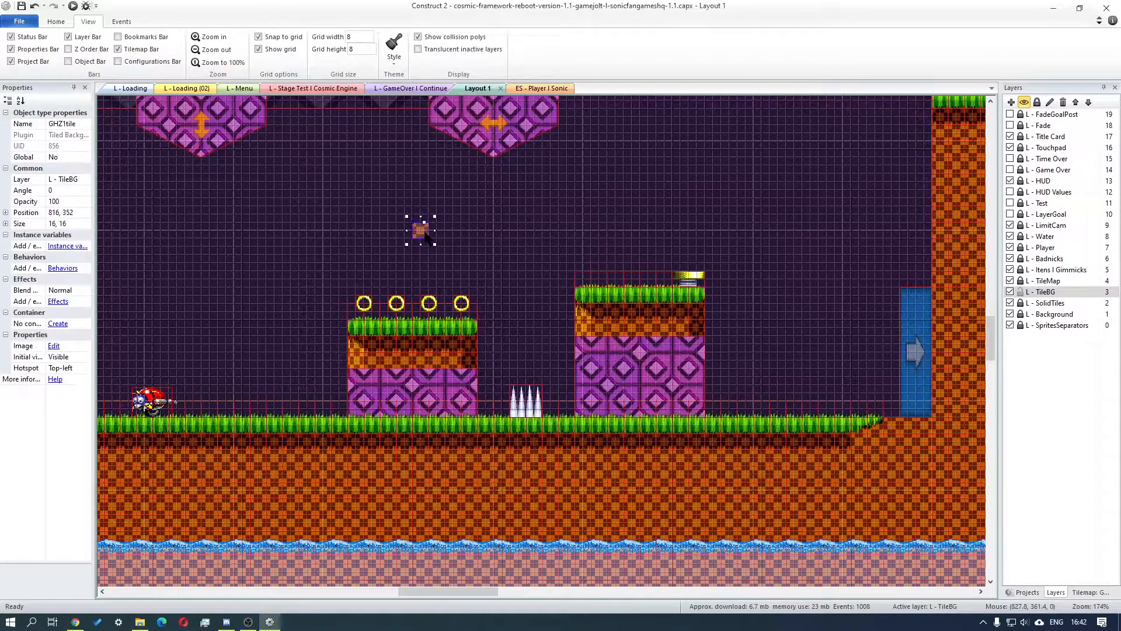
{"action": "left_click_drag", "start_coordinate": [422, 233], "coordinate": [464, 422]}
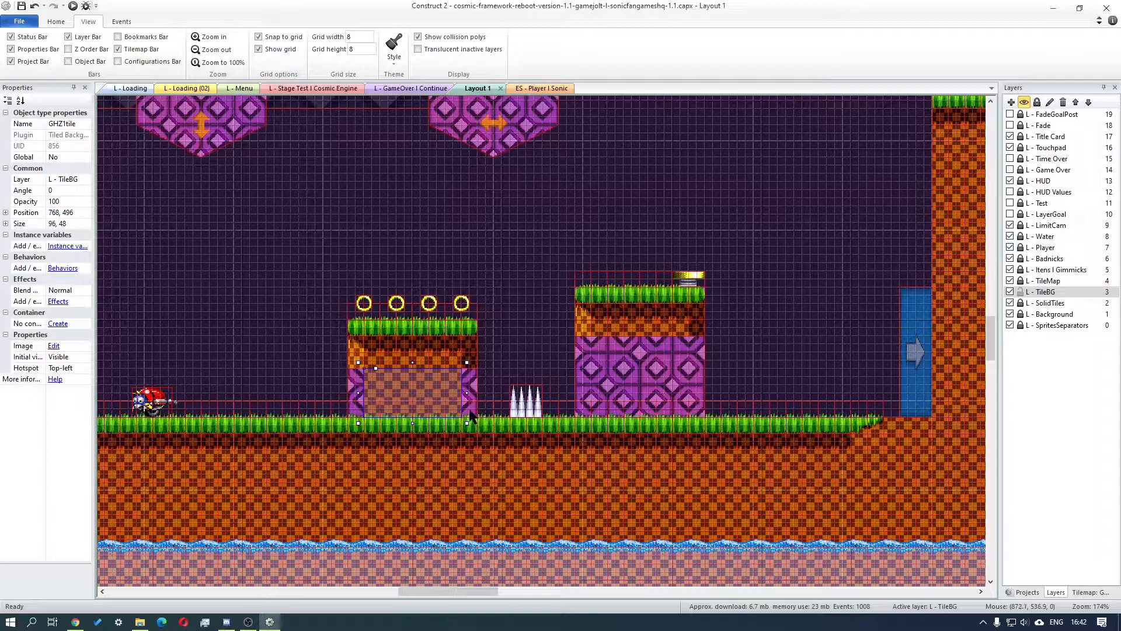
Place a copy of GHZ1tile over the purple block beneath the spring platform and stretch it to 96, 80 down to the ground
{"action": "key", "text": "ctrl+v"}
{"action": "left_click", "coordinate": [621, 374]}
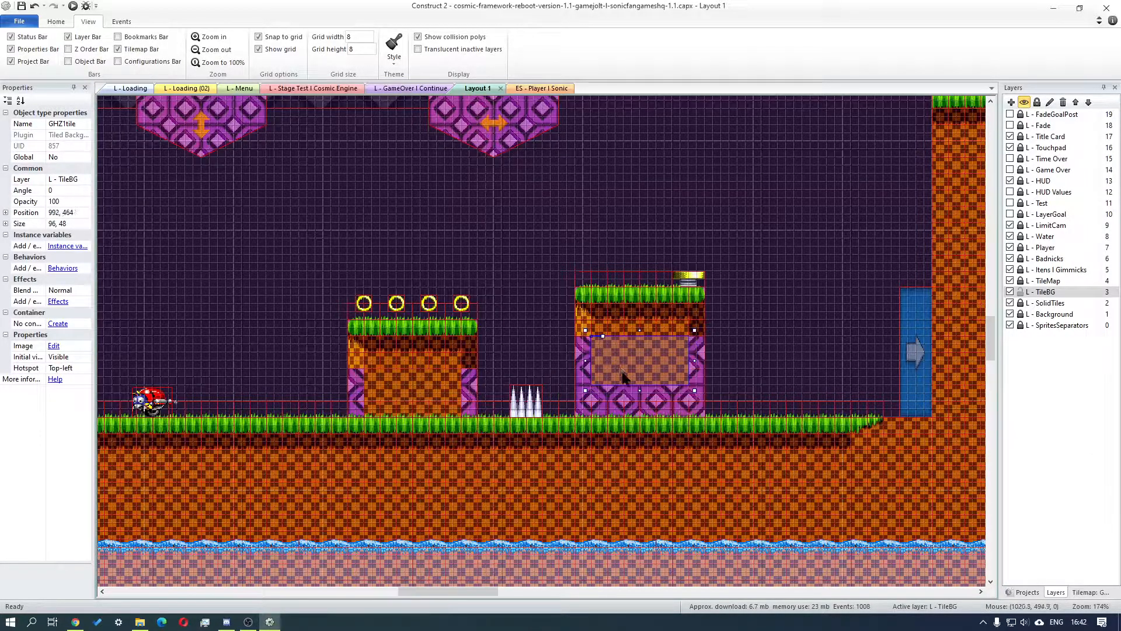
{"action": "left_click_drag", "start_coordinate": [637, 389], "coordinate": [636, 423]}
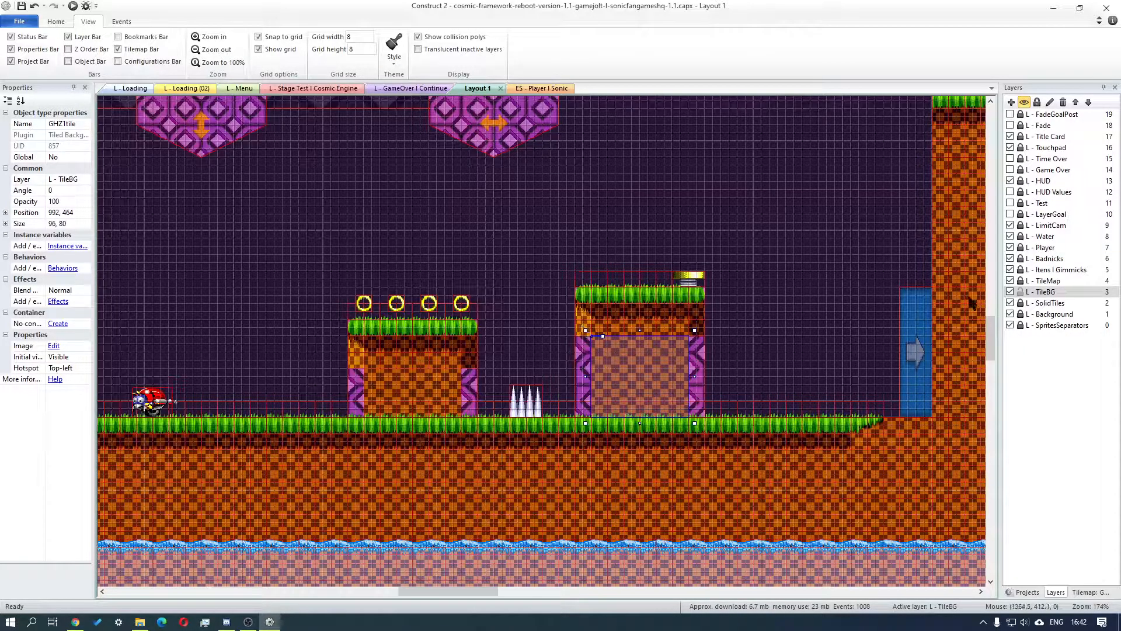
Place two GHZ1tile copies over the purple blocks along the lower underwater ledge, stretching the one at 1856, 848 to 112, 48
{"action": "left_click_drag", "start_coordinate": [490, 591], "coordinate": [590, 591]}
{"action": "left_click_drag", "start_coordinate": [992, 327], "coordinate": [969, 362]}
{"action": "left_click", "coordinate": [614, 332]}
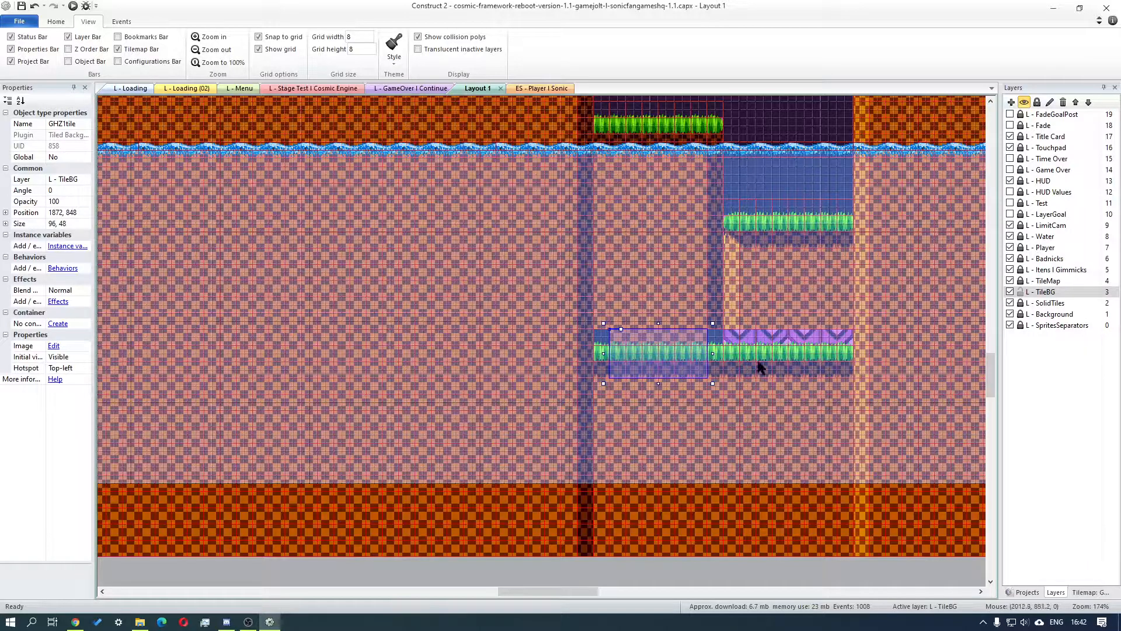
{"action": "key", "text": "ctrl+v"}
{"action": "left_click", "coordinate": [815, 343]}
{"action": "left_click_drag", "start_coordinate": [837, 364], "coordinate": [738, 353]}
{"action": "left_click", "coordinate": [628, 350]}
{"action": "mouse_move", "coordinate": [597, 354]}
{"action": "left_mouse_down"}
{"action": "mouse_move", "coordinate": [581, 354]}
{"action": "mouse_move", "coordinate": [591, 356]}
{"action": "left_mouse_up"}
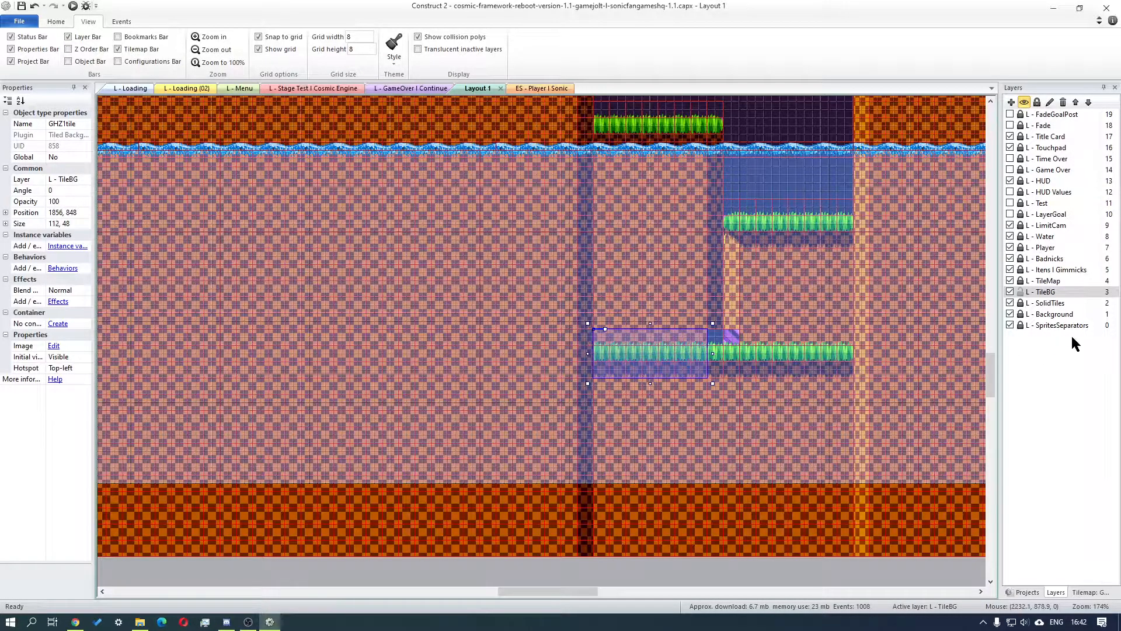
Insert a Tiled Background object named GHZ2tile on the L - TileBG layer, in the open area above the ring platform
{"action": "left_click_drag", "start_coordinate": [986, 374], "coordinate": [987, 315]}
{"action": "left_click_drag", "start_coordinate": [533, 592], "coordinate": [414, 590]}
{"action": "mouse_move", "coordinate": [988, 325]}
{"action": "left_mouse_down"}
{"action": "mouse_move", "coordinate": [989, 351]}
{"action": "mouse_move", "coordinate": [988, 338]}
{"action": "left_mouse_up"}
{"action": "right_click", "coordinate": [631, 355]}
{"action": "left_click", "coordinate": [656, 360]}
{"action": "left_click", "coordinate": [403, 255]}
{"action": "left_click", "coordinate": [250, 310]}
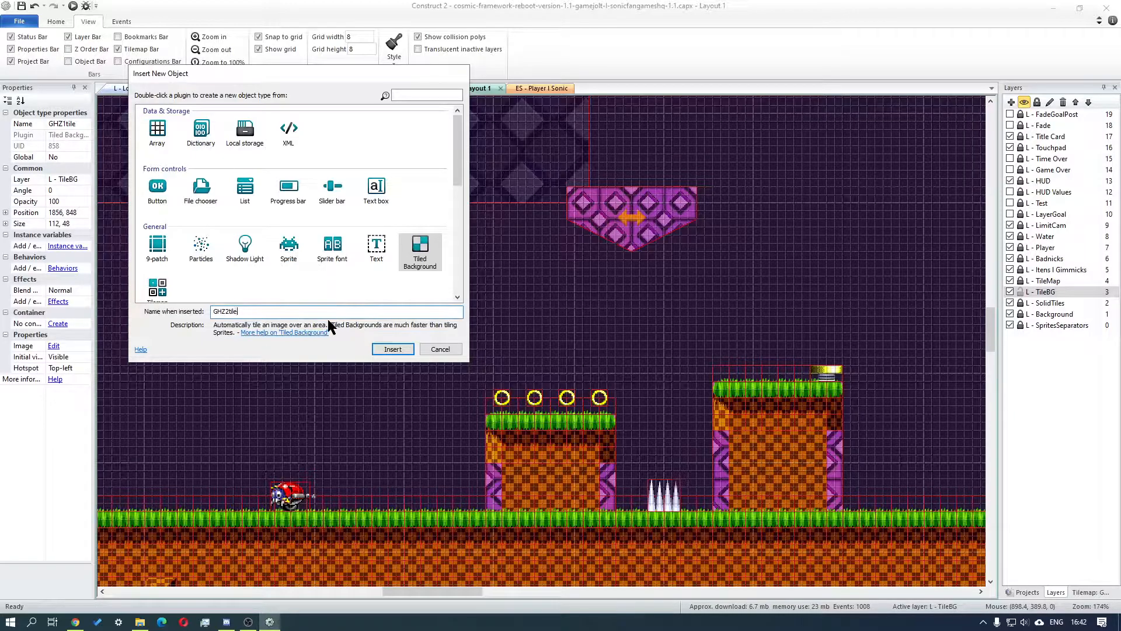
{"action": "left_click", "coordinate": [393, 350]}
{"action": "left_click", "coordinate": [477, 320]}
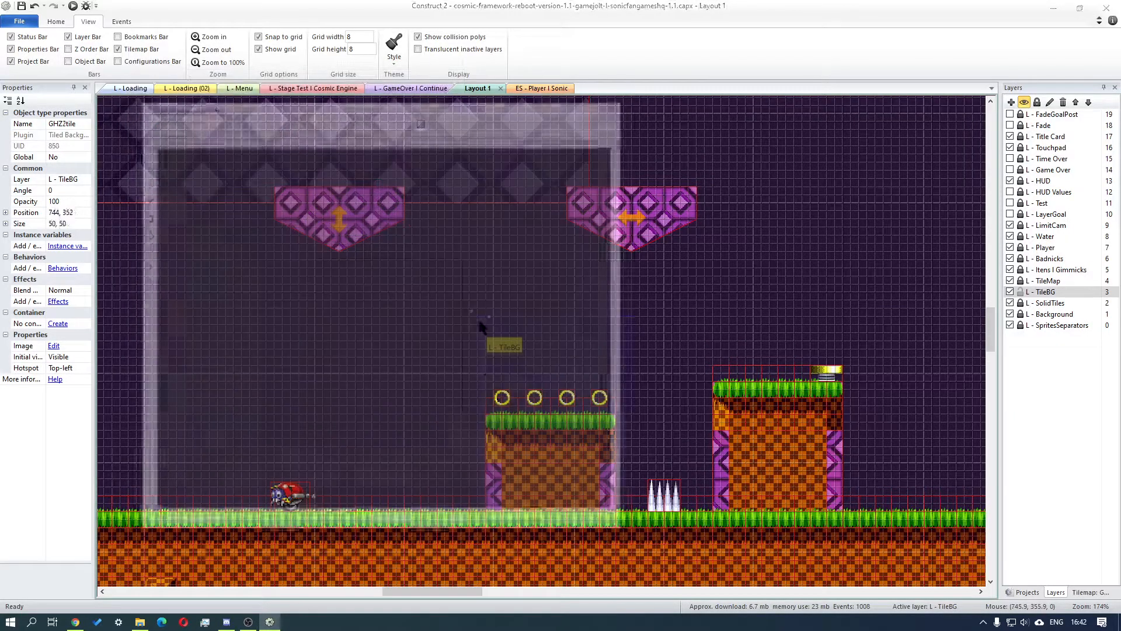
Load TileBG_GHZ(Mania)2.png as the image of GHZ2tile and set the object's size to 16, 16
{"action": "left_click", "coordinate": [156, 121]}
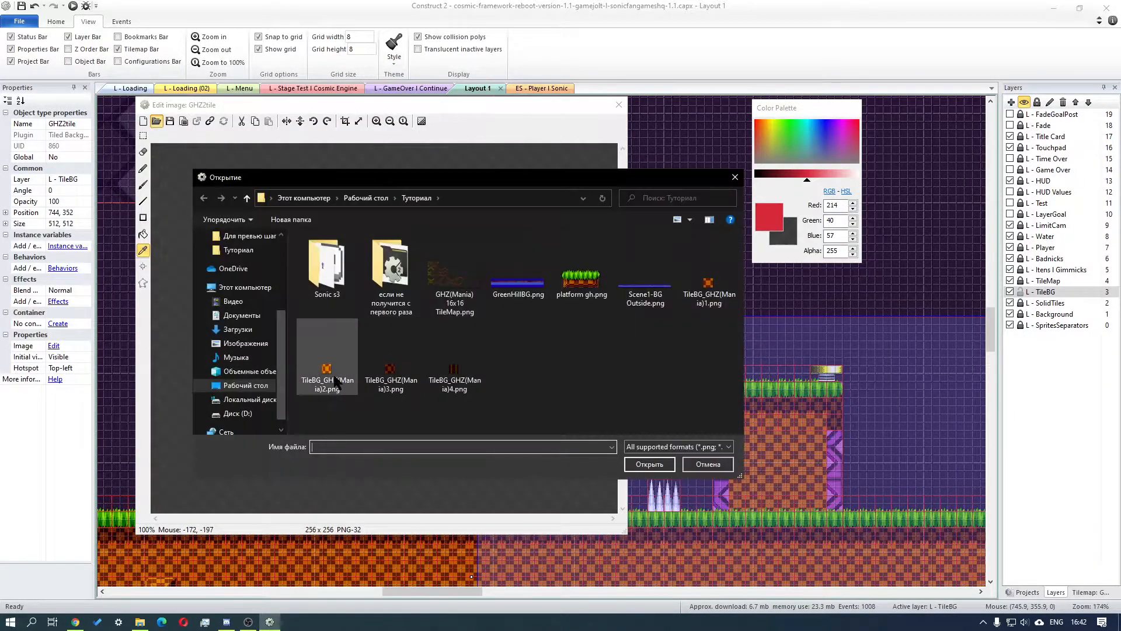
{"action": "left_click", "coordinate": [649, 464]}
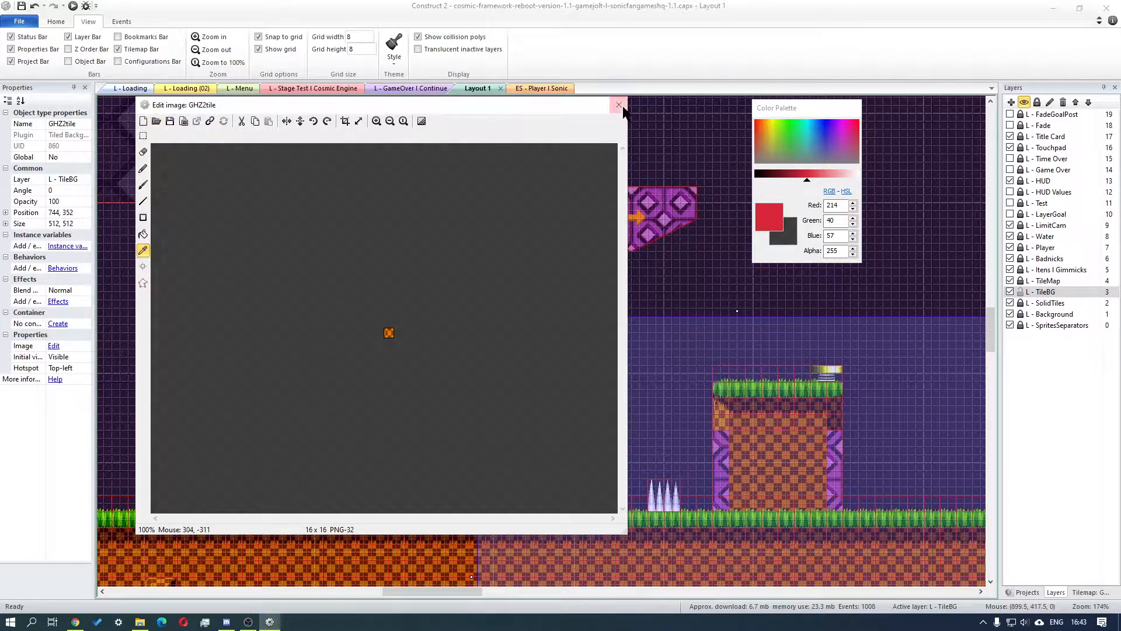
{"action": "left_click", "coordinate": [87, 224]}
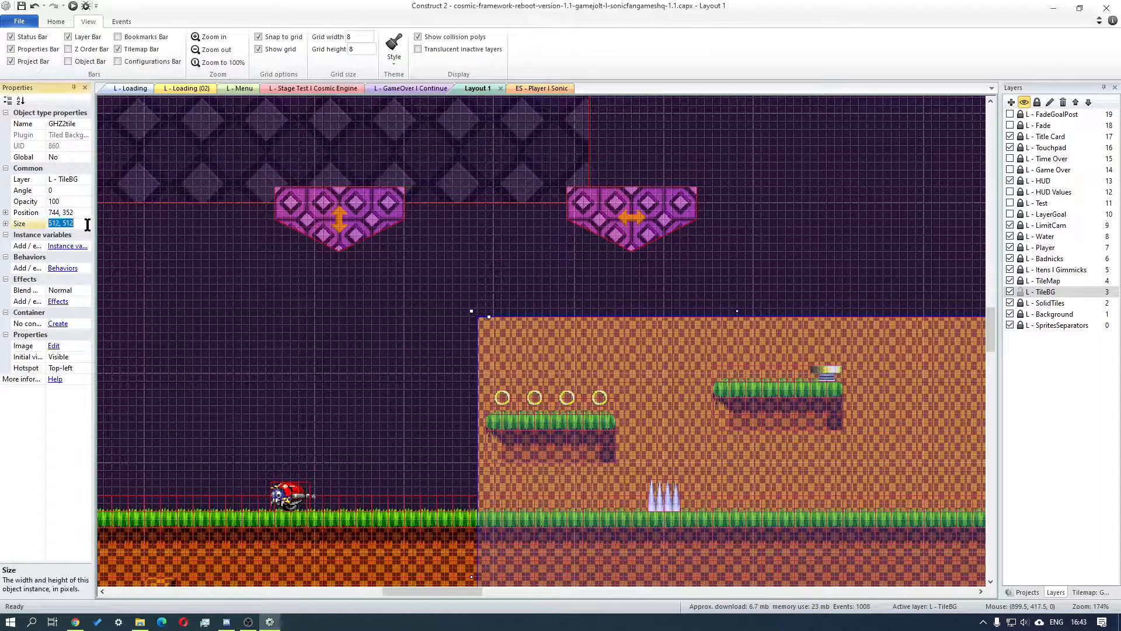
{"action": "type", "text": "16, 16"}
{"action": "left_click", "coordinate": [459, 293]}
{"action": "left_click", "coordinate": [485, 325]}
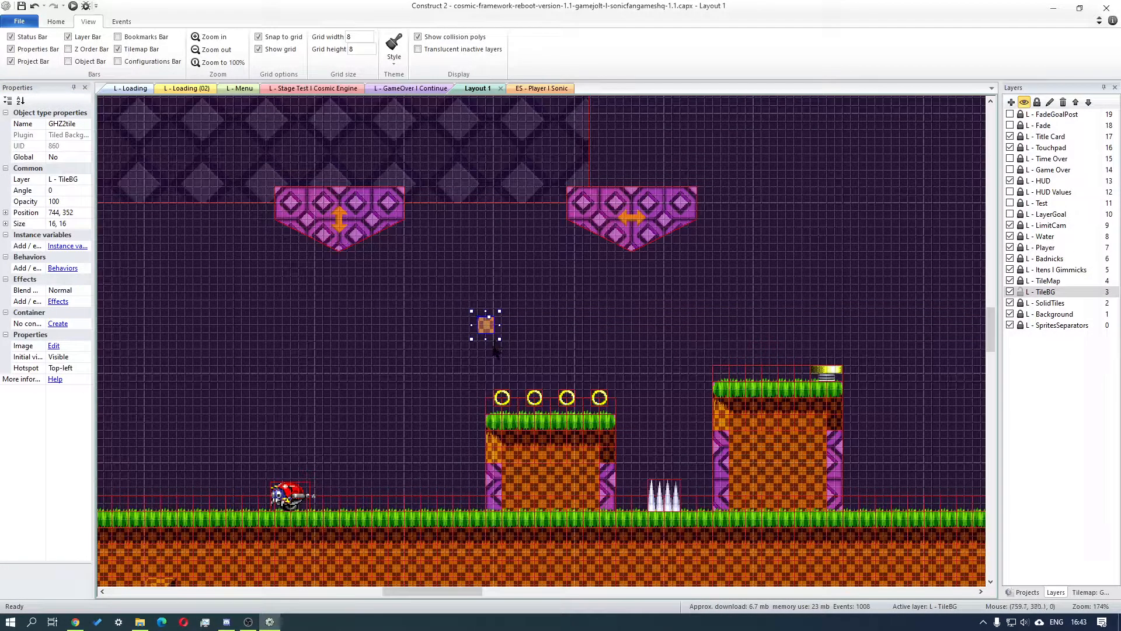
Cover the left purple strips with GHZ2tile: 16, 48 under the ring platform and a 16, 80 copy under the spring platform
{"action": "left_click_drag", "start_coordinate": [487, 330], "coordinate": [494, 517]}
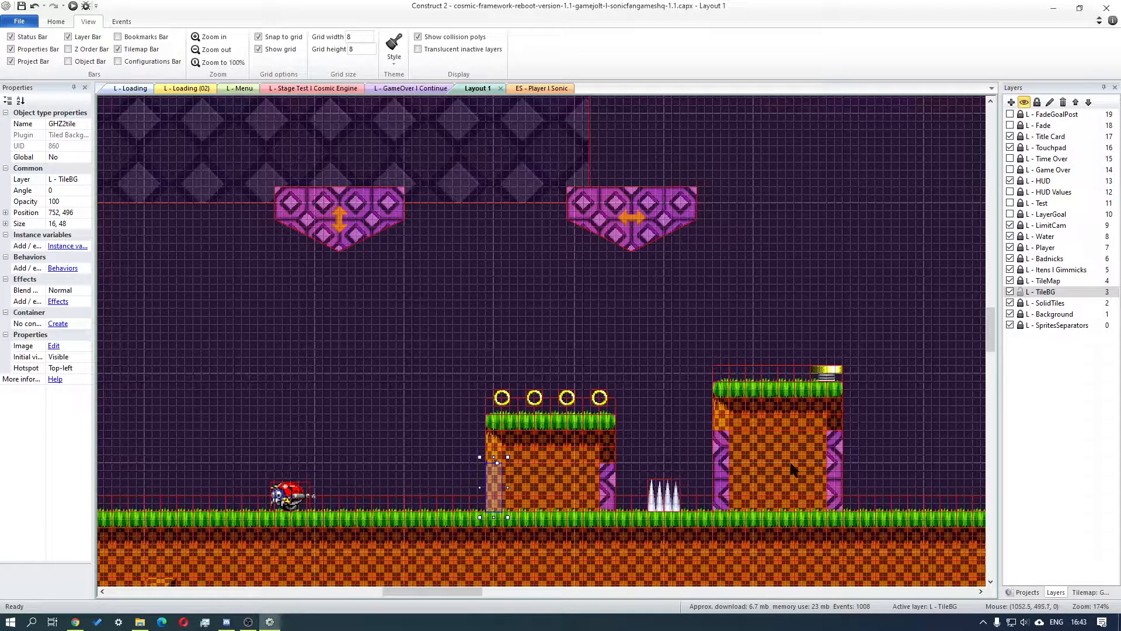
{"action": "key", "text": "ctrl+v"}
{"action": "left_click", "coordinate": [656, 374]}
{"action": "left_click_drag", "start_coordinate": [655, 377], "coordinate": [721, 517]}
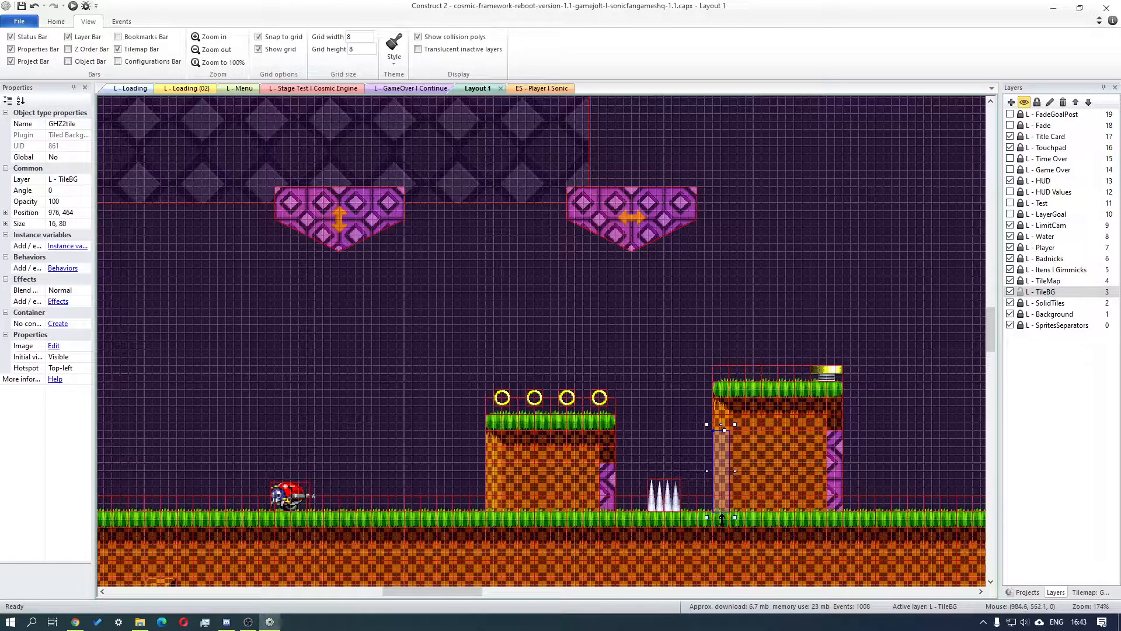
Place a 16, 16 copy of GHZ2tile at 1984, 848, over the purple block just above the lower underwater ledge
{"action": "left_click_drag", "start_coordinate": [447, 591], "coordinate": [602, 591]}
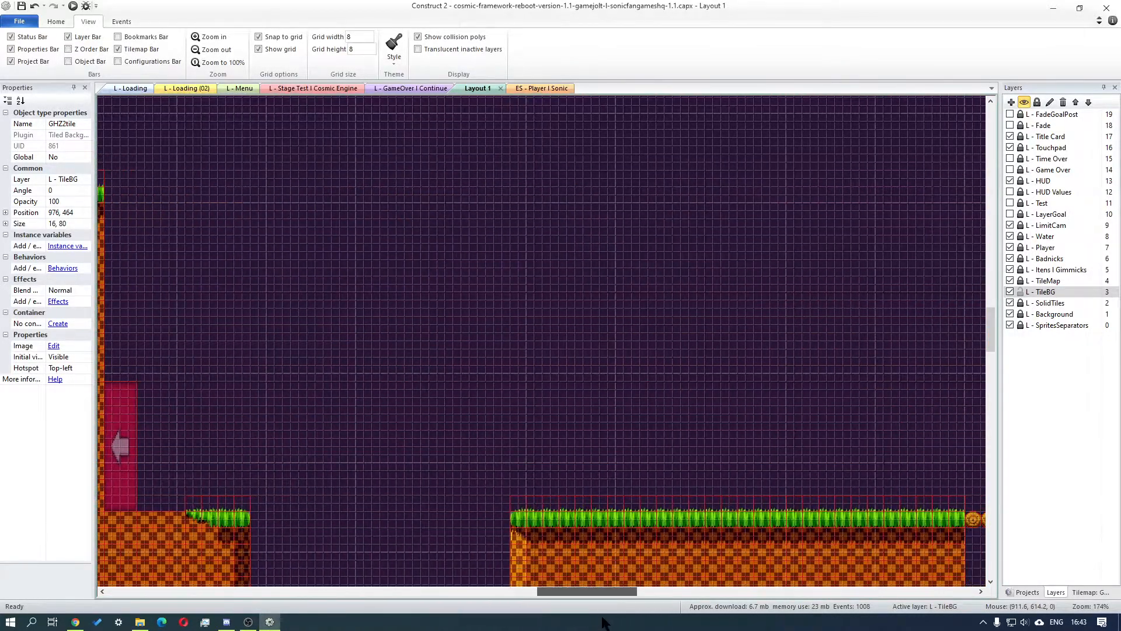
{"action": "left_click_drag", "start_coordinate": [991, 329], "coordinate": [989, 362]}
{"action": "key", "text": "ctrl+v"}
{"action": "left_click", "coordinate": [395, 458]}
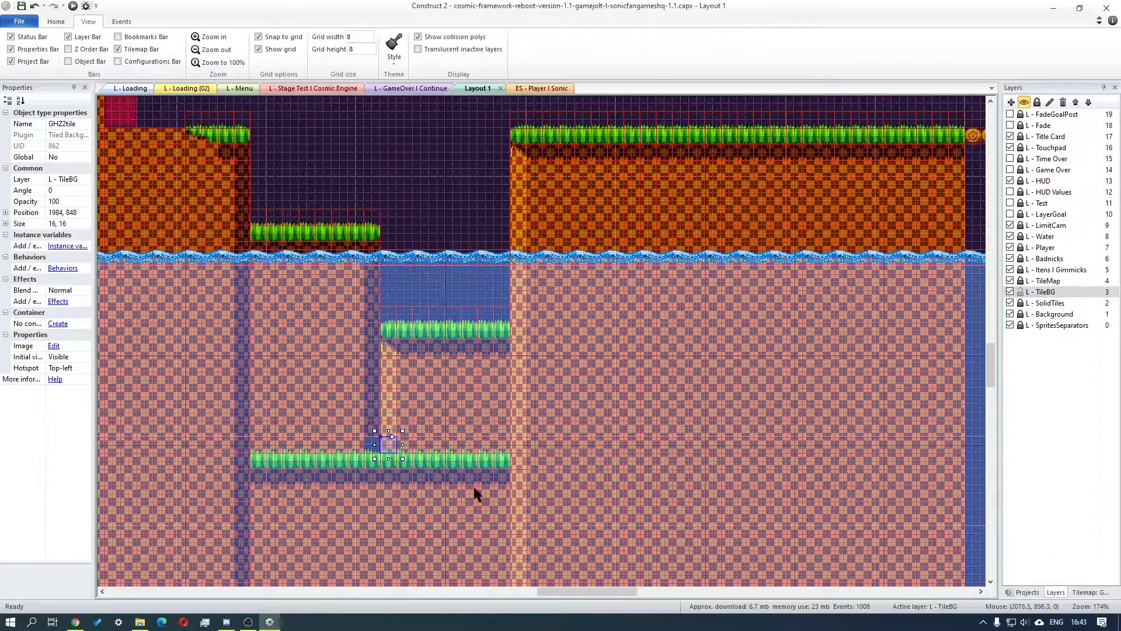
Insert another Tiled Background object on the L - TileBG layer, above the ring platform, keeping its default name
{"action": "left_click_drag", "start_coordinate": [574, 588], "coordinate": [439, 578]}
{"action": "left_click_drag", "start_coordinate": [987, 369], "coordinate": [988, 327]}
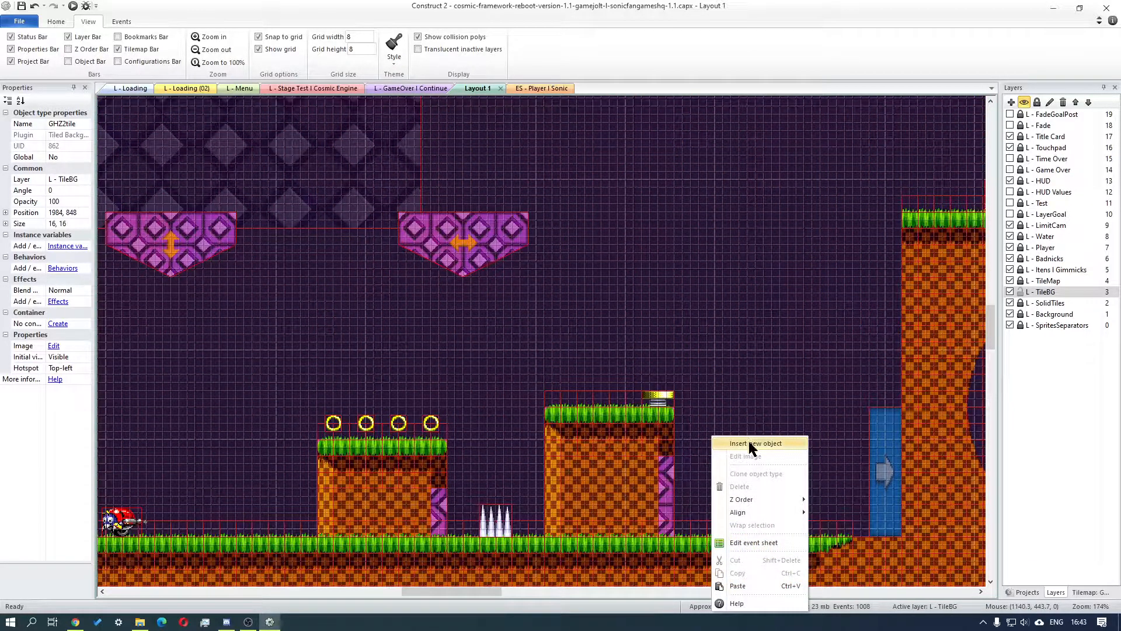
{"action": "left_click", "coordinate": [749, 443]}
{"action": "left_click", "coordinate": [421, 266]}
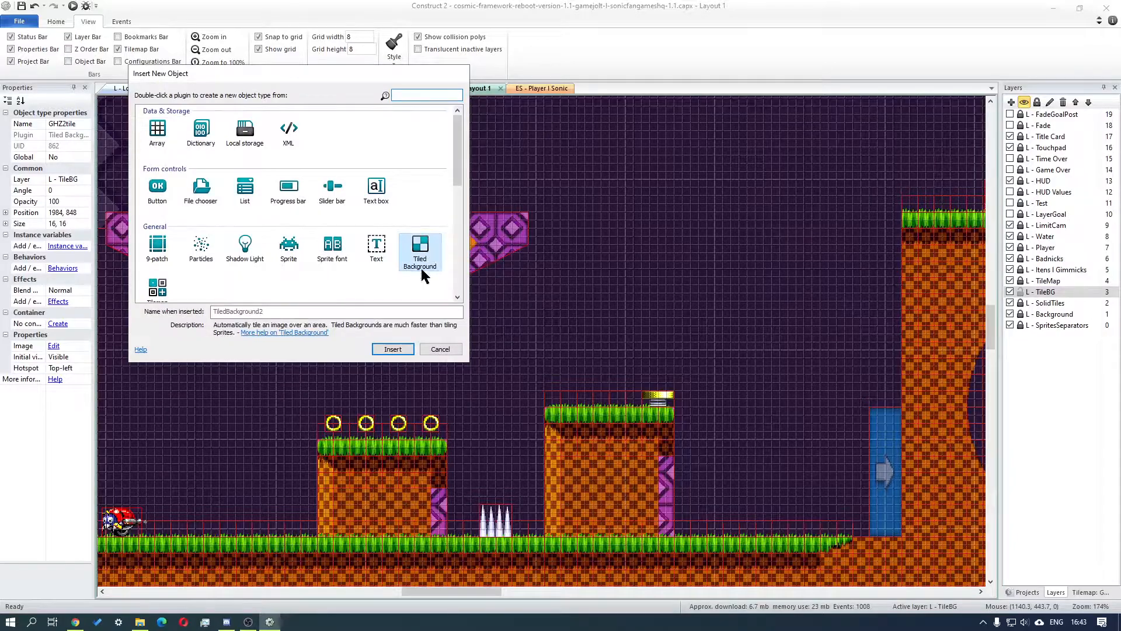
{"action": "left_click", "coordinate": [392, 349]}
{"action": "left_click", "coordinate": [413, 349]}
Load TileBG_GHZ(Mania)3.png as the new tiled background's image and close the image editor
{"action": "left_click", "coordinate": [157, 121]}
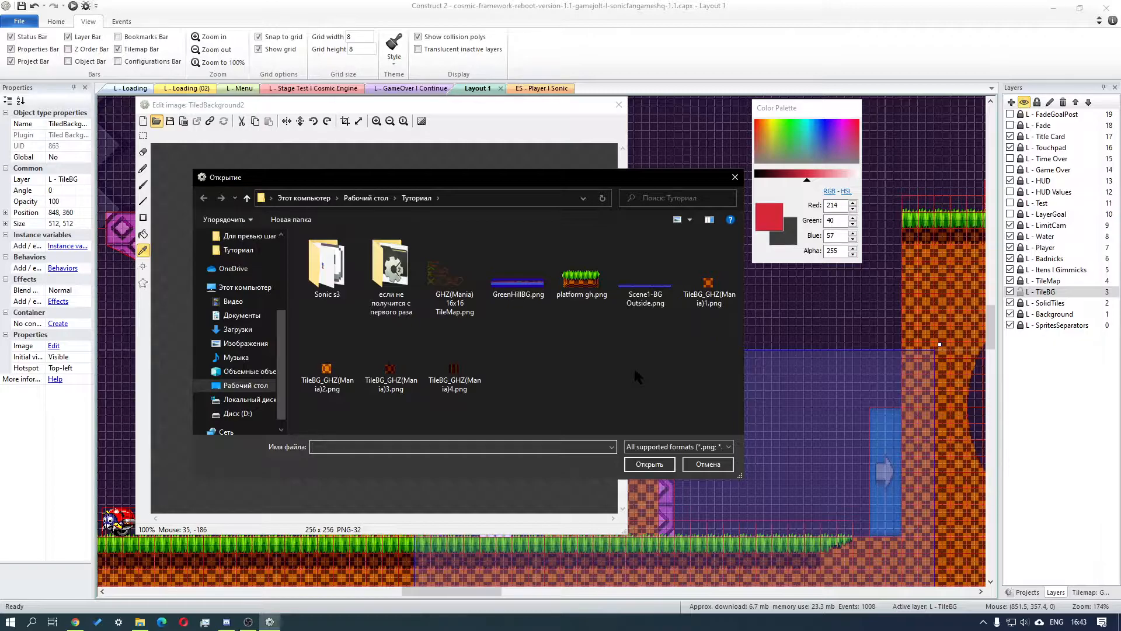
{"action": "left_click", "coordinate": [390, 370]}
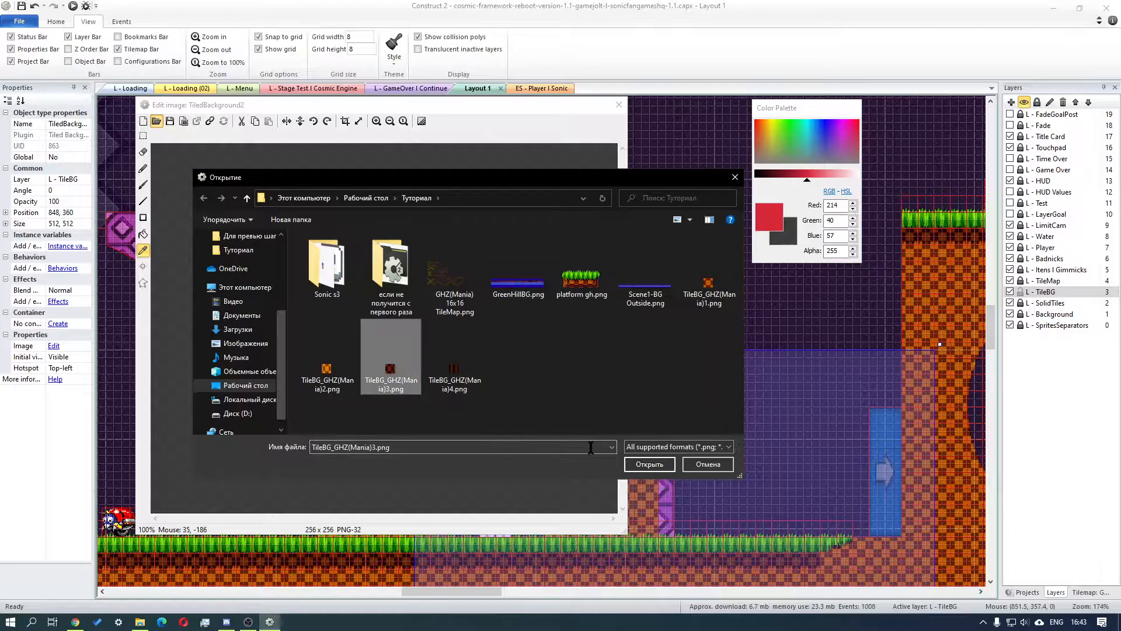
{"action": "left_click", "coordinate": [648, 464]}
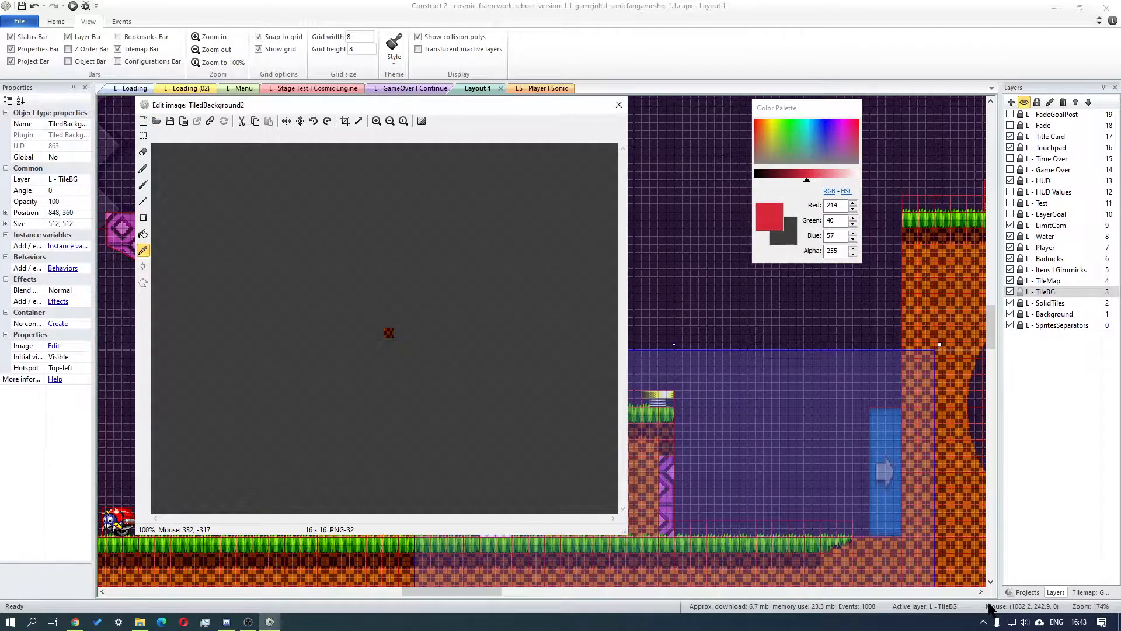
{"action": "left_click", "coordinate": [619, 105]}
Rename the TiledBackground2 object type as GHZ3tile in the project
{"action": "left_click", "coordinate": [1025, 592]}
{"action": "scroll", "coordinate": [1102, 432], "scroll_direction": "down", "scroll_amount": 1}
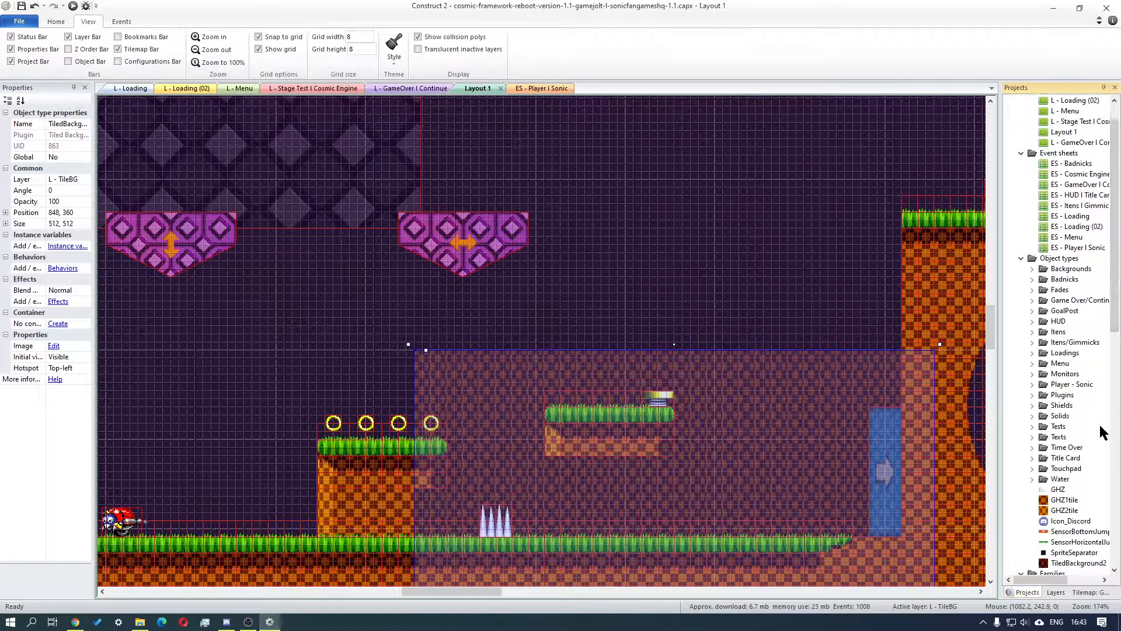
{"action": "right_click", "coordinate": [1084, 565]}
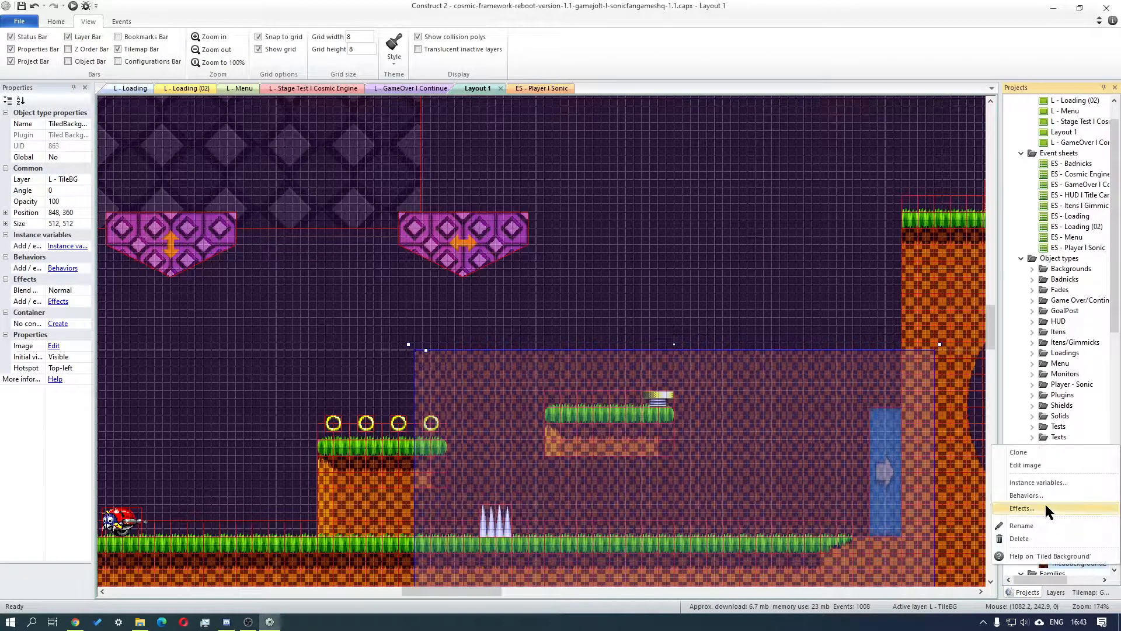
{"action": "left_click", "coordinate": [1033, 527]}
{"action": "key", "text": "BackSpace"}
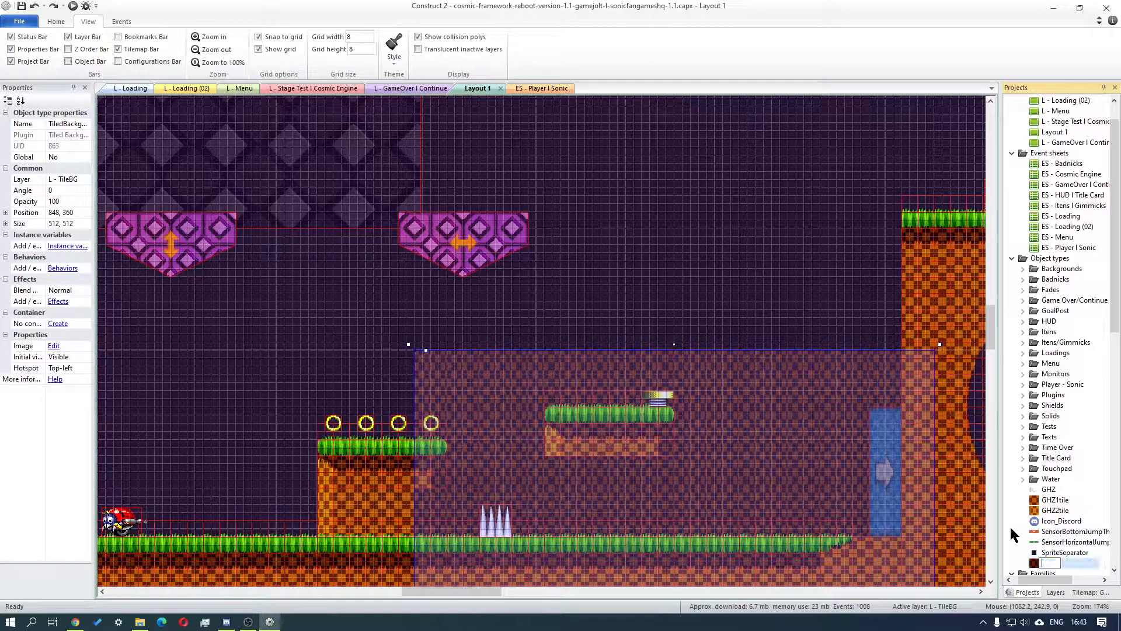
{"action": "type", "text": "GHZ3tile"}
Move GHZ3tile above the ring platform and set its size to 16, 16
{"action": "left_click", "coordinate": [669, 322]}
{"action": "left_click", "coordinate": [729, 444]}
{"action": "left_click_drag", "start_coordinate": [729, 450], "coordinate": [591, 361]}
{"action": "left_click", "coordinate": [64, 224]}
{"action": "key", "text": "BackSpace"}
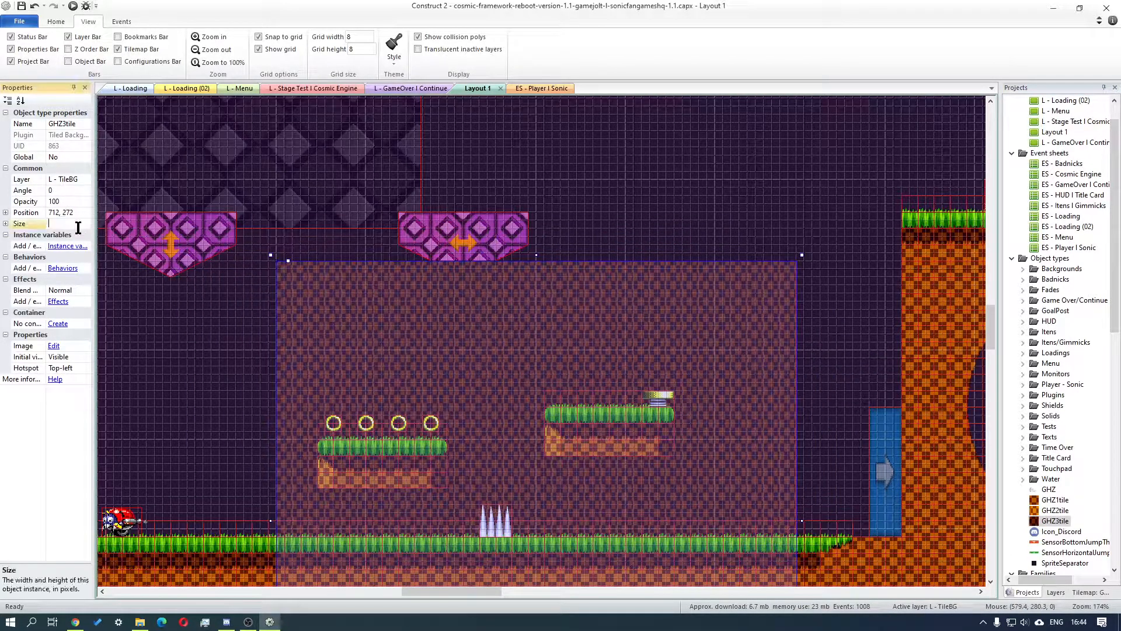
{"action": "type", "text": "16, 16"}
{"action": "left_click", "coordinate": [672, 233]}
Stretch GHZ3tile to 16, 48 over the ring platform's right purple strip and place a copy over the spring platform's right strip
{"action": "left_click_drag", "start_coordinate": [285, 274], "coordinate": [440, 537]}
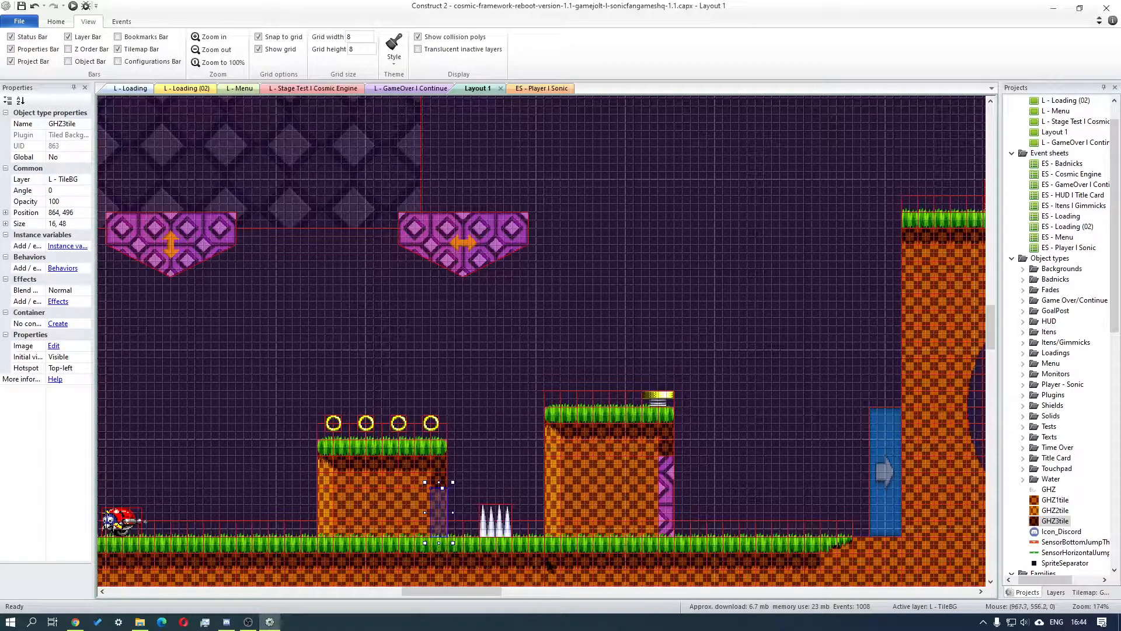
{"action": "left_click_drag", "start_coordinate": [442, 516], "coordinate": [666, 543], "text": "ctrl"}
{"action": "key", "text": "Up"}
Place a 16, 48 copy of GHZ3tile at 1968, 848, at the foot of the dark underwater wall edge
{"action": "left_click_drag", "start_coordinate": [448, 591], "coordinate": [546, 593]}
{"action": "left_click_drag", "start_coordinate": [993, 315], "coordinate": [993, 374]}
{"action": "key", "text": "ctrl+v"}
{"action": "left_click", "coordinate": [752, 408]}
{"action": "mouse_move", "coordinate": [753, 410]}
{"action": "left_mouse_down"}
{"action": "mouse_move", "coordinate": [736, 441]}
{"action": "mouse_move", "coordinate": [742, 412]}
{"action": "left_mouse_up"}
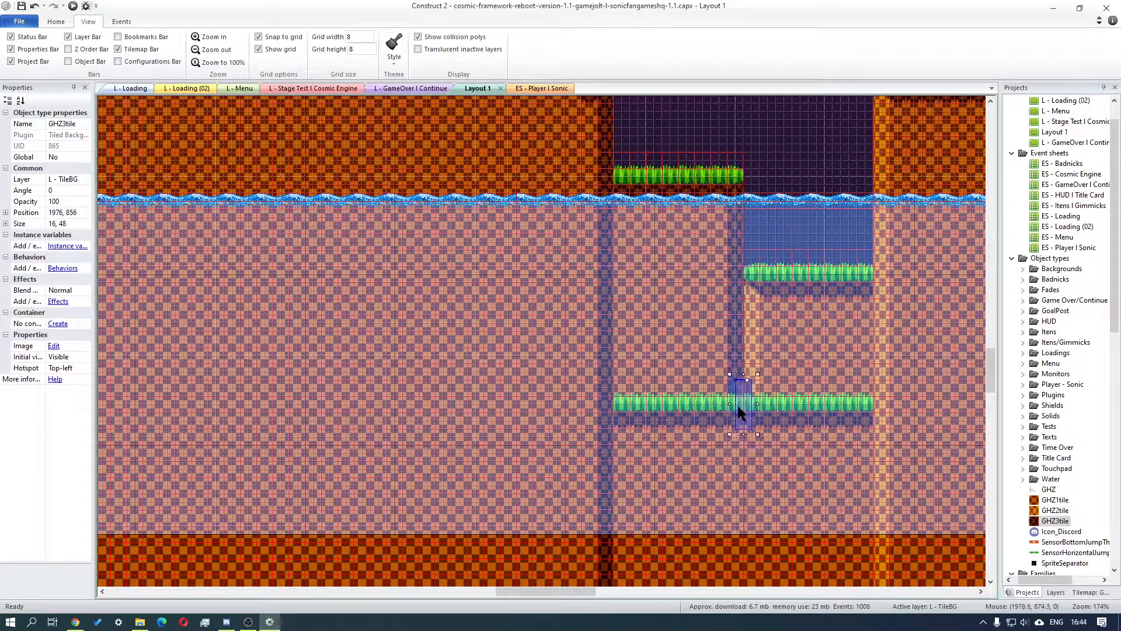
Lock the L - TileBG layer and unlock L - SolidTiles, making it the active layer
{"action": "scroll", "coordinate": [754, 386], "scroll_direction": "down", "scroll_amount": 8, "text": "ctrl"}
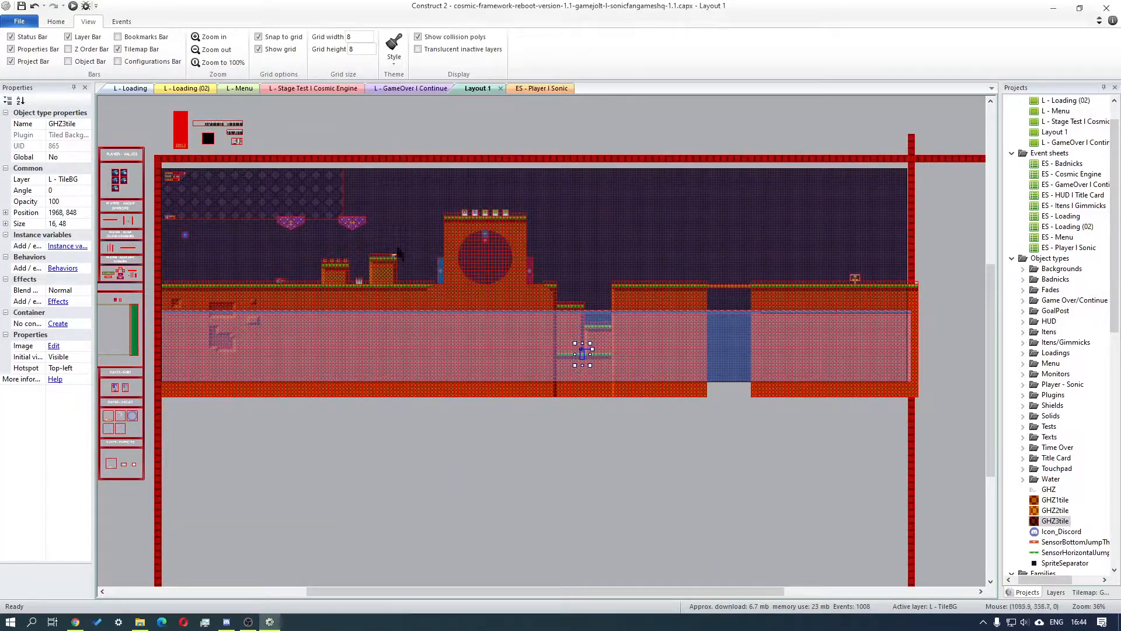
{"action": "scroll", "coordinate": [711, 175], "scroll_direction": "up", "scroll_amount": 5, "text": "ctrl"}
{"action": "scroll", "coordinate": [711, 176], "scroll_direction": "up", "scroll_amount": 3, "text": "ctrl"}
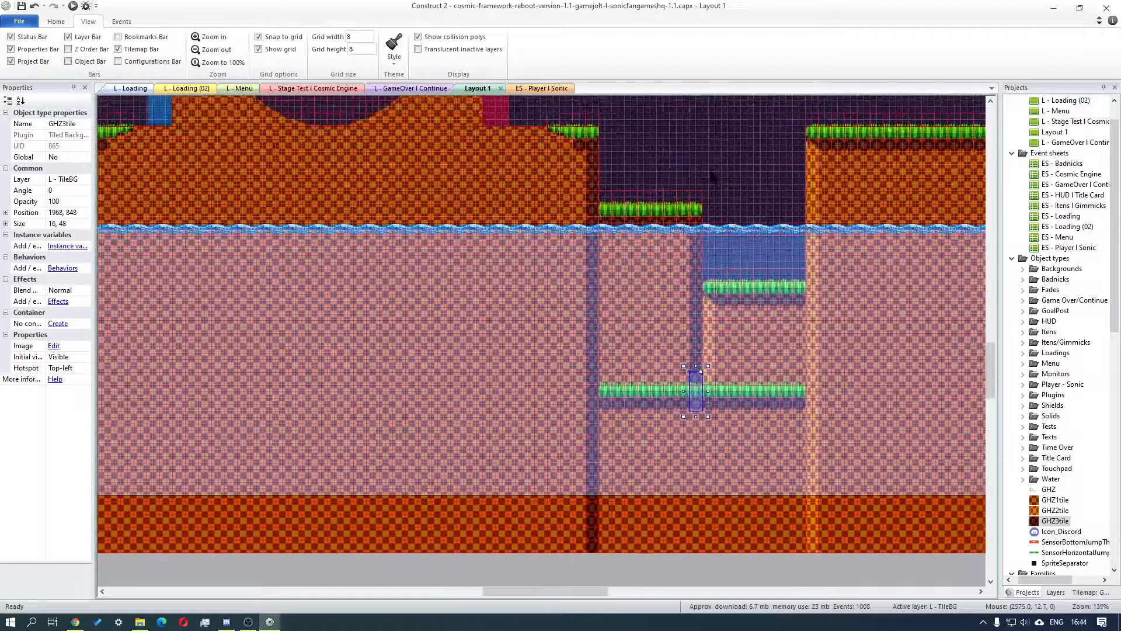
{"action": "left_click_drag", "start_coordinate": [988, 371], "coordinate": [988, 306]}
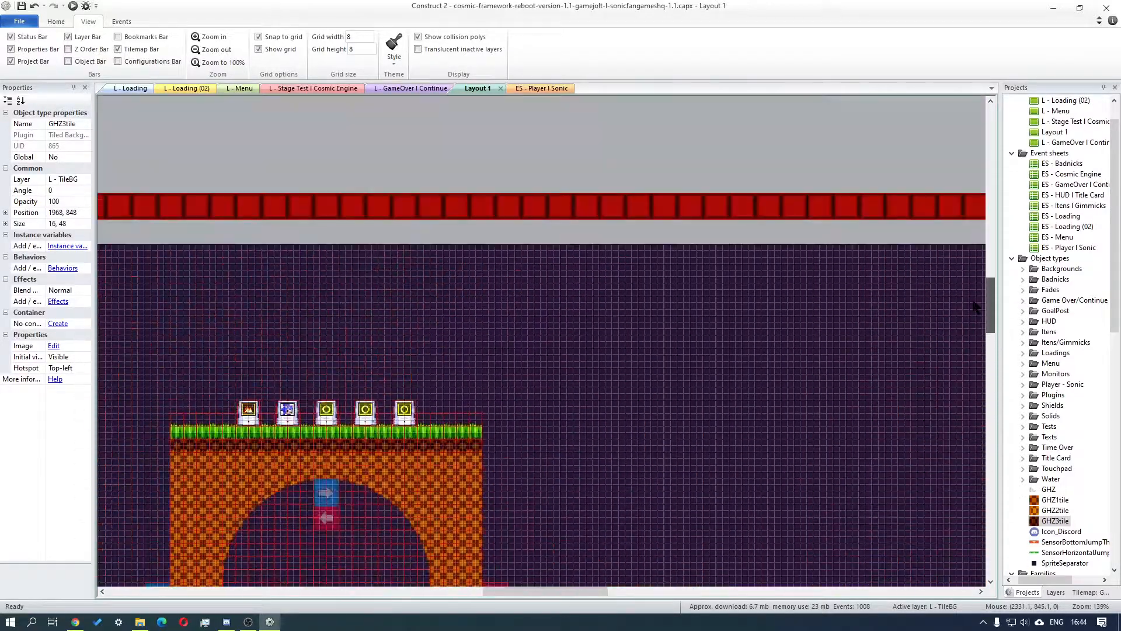
{"action": "left_click_drag", "start_coordinate": [546, 591], "coordinate": [409, 589]}
{"action": "scroll", "coordinate": [407, 586], "scroll_direction": "up", "scroll_amount": 4, "text": "ctrl"}
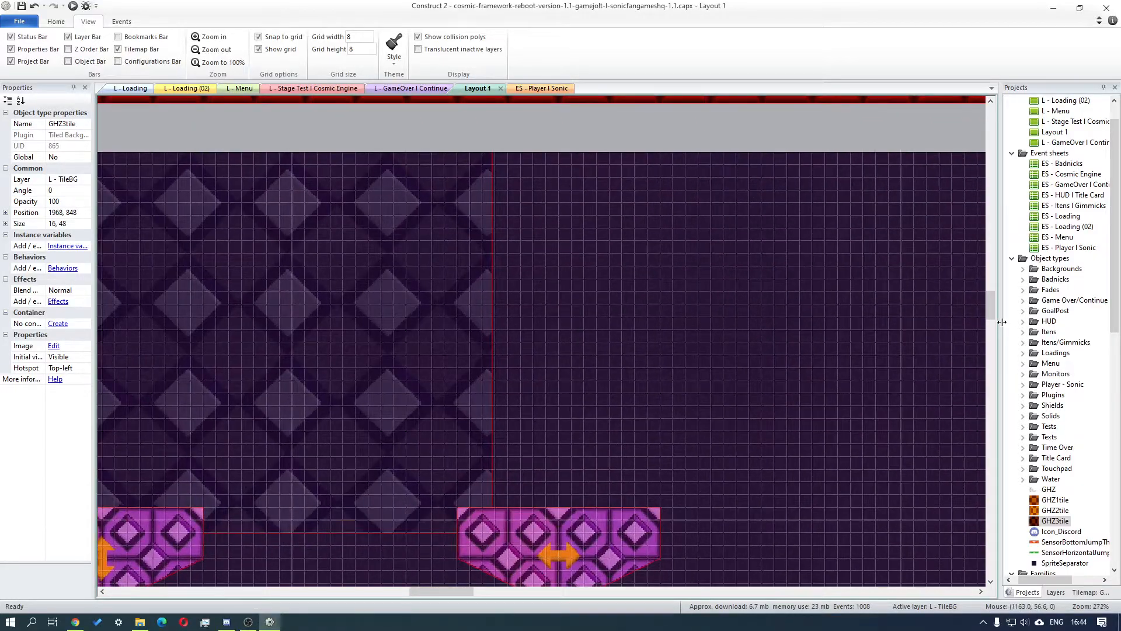
{"action": "left_click_drag", "start_coordinate": [991, 302], "coordinate": [992, 313]}
{"action": "double_click", "coordinate": [611, 408]}
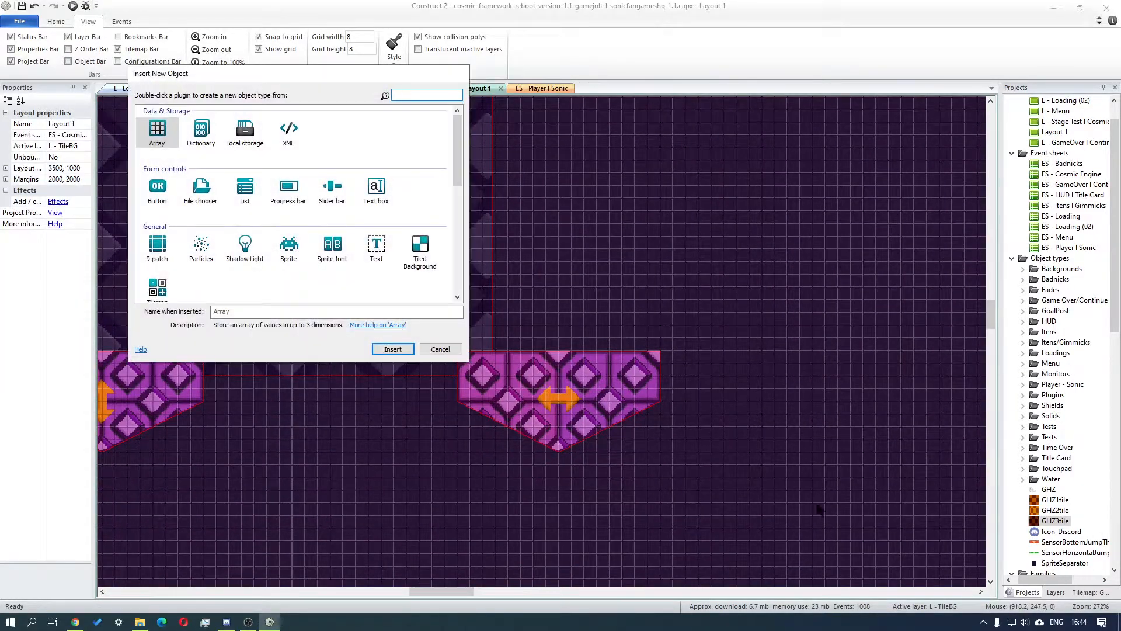
{"action": "left_click", "coordinate": [442, 351]}
{"action": "left_click", "coordinate": [1057, 592]}
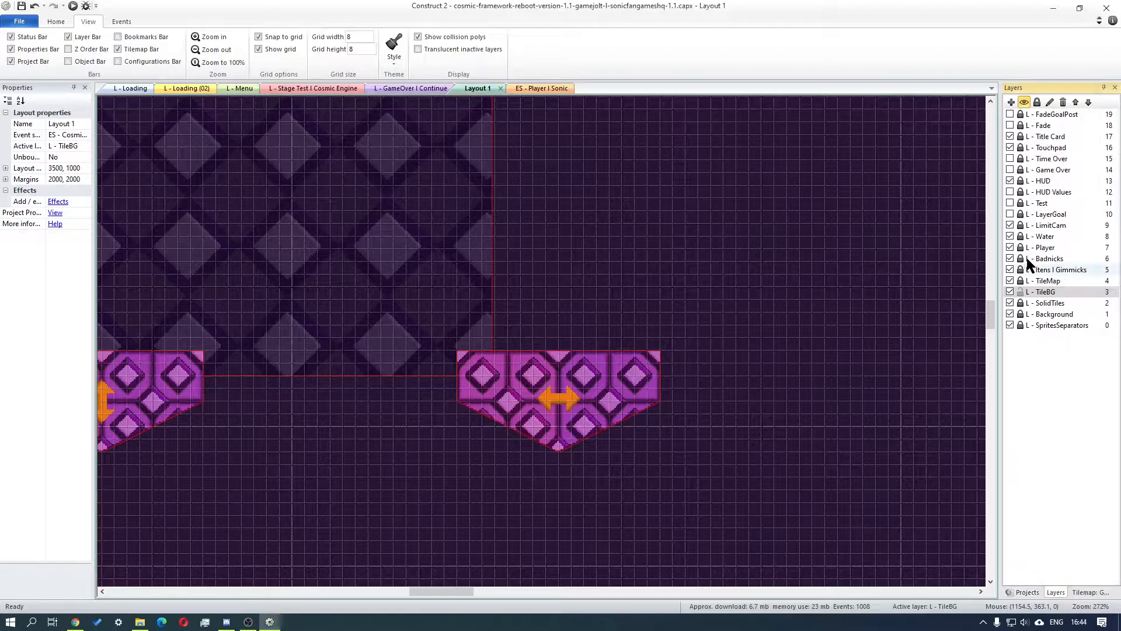
{"action": "left_click", "coordinate": [1023, 294]}
{"action": "left_click", "coordinate": [1021, 304]}
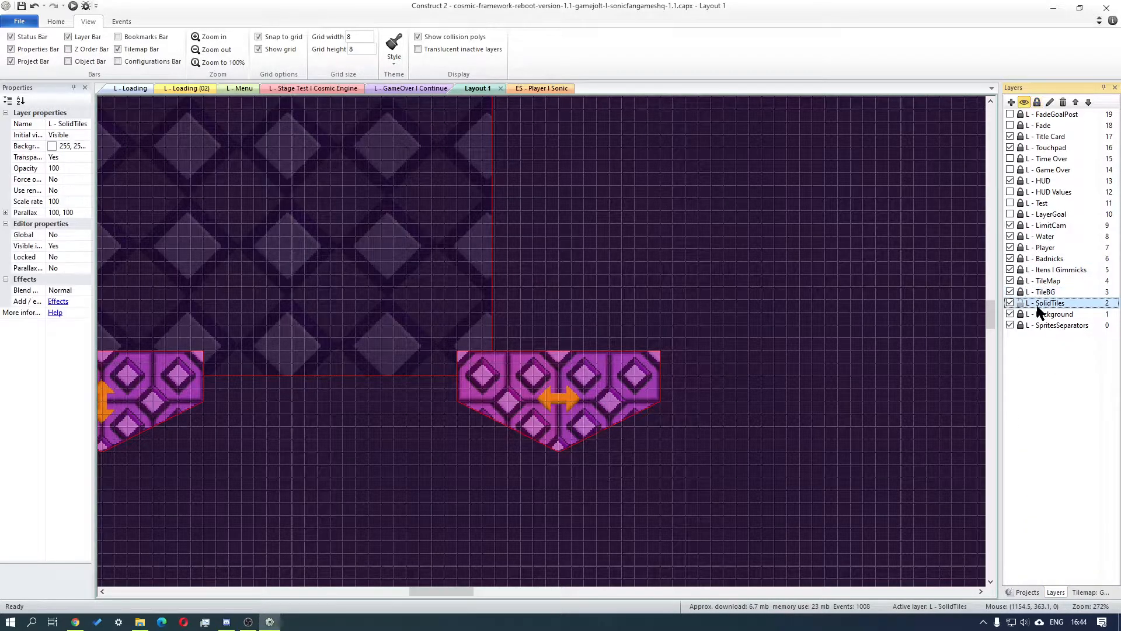
Open the horizontal moving platform's image for editing and add a second frame to its Default animation
{"action": "double_click", "coordinate": [601, 380]}
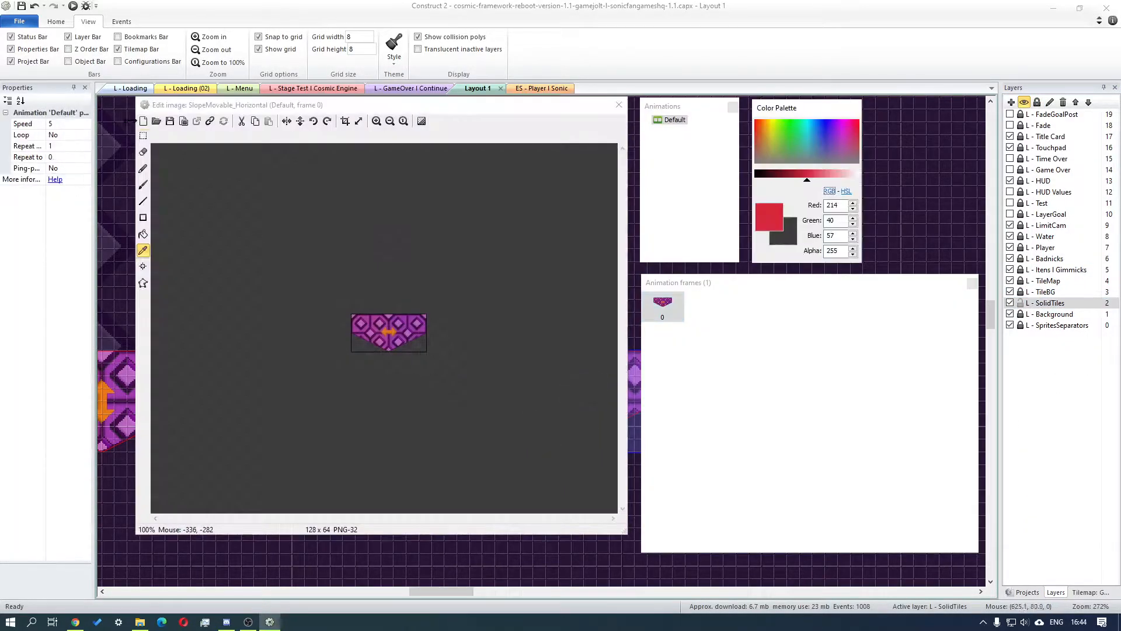
{"action": "left_click", "coordinate": [156, 121]}
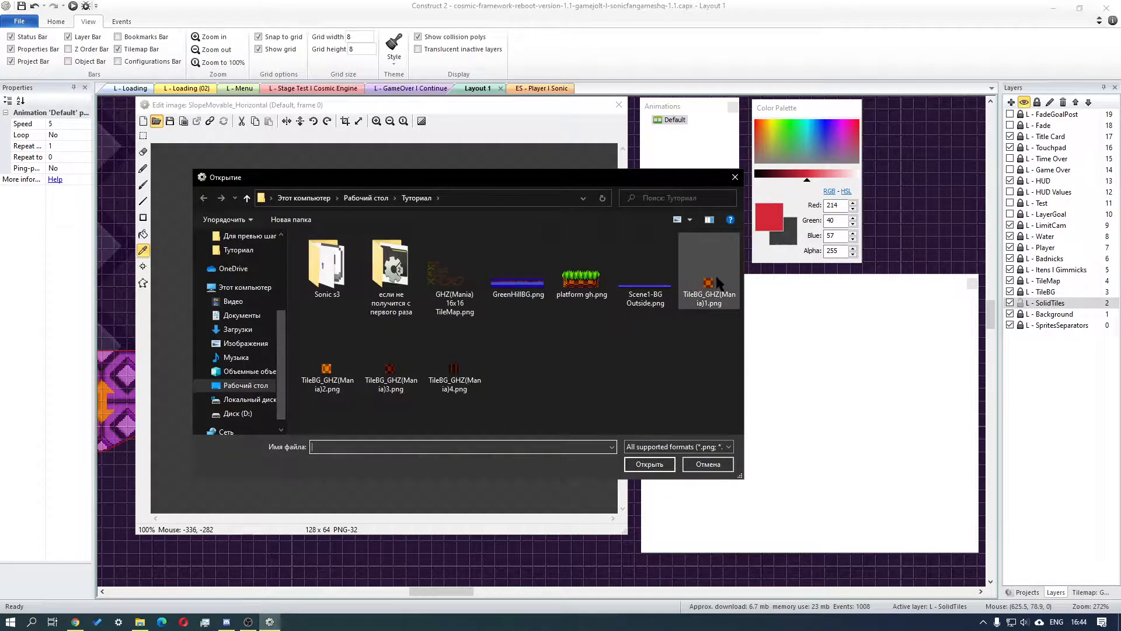
{"action": "left_click", "coordinate": [709, 464]}
{"action": "right_click", "coordinate": [755, 340]}
{"action": "left_click", "coordinate": [762, 345]}
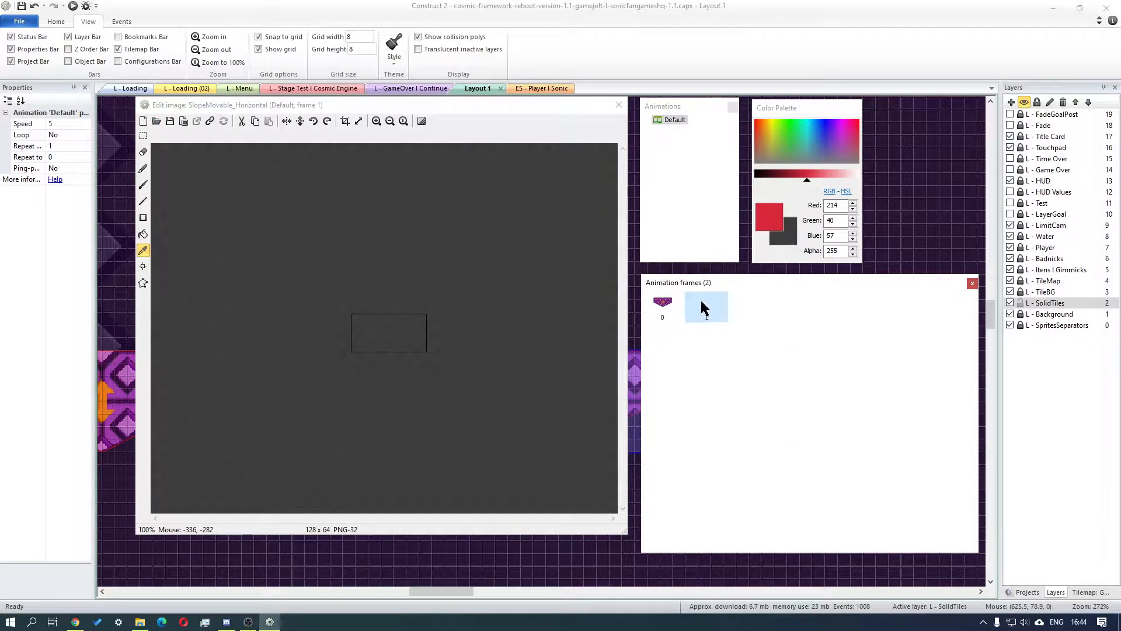
Load platform gh.png into the new animation frame of SlopeMovable_Horizontal
{"action": "left_click", "coordinate": [156, 121]}
{"action": "double_click", "coordinate": [578, 279]}
{"action": "scroll", "coordinate": [575, 293], "scroll_direction": "up", "scroll_amount": 1}
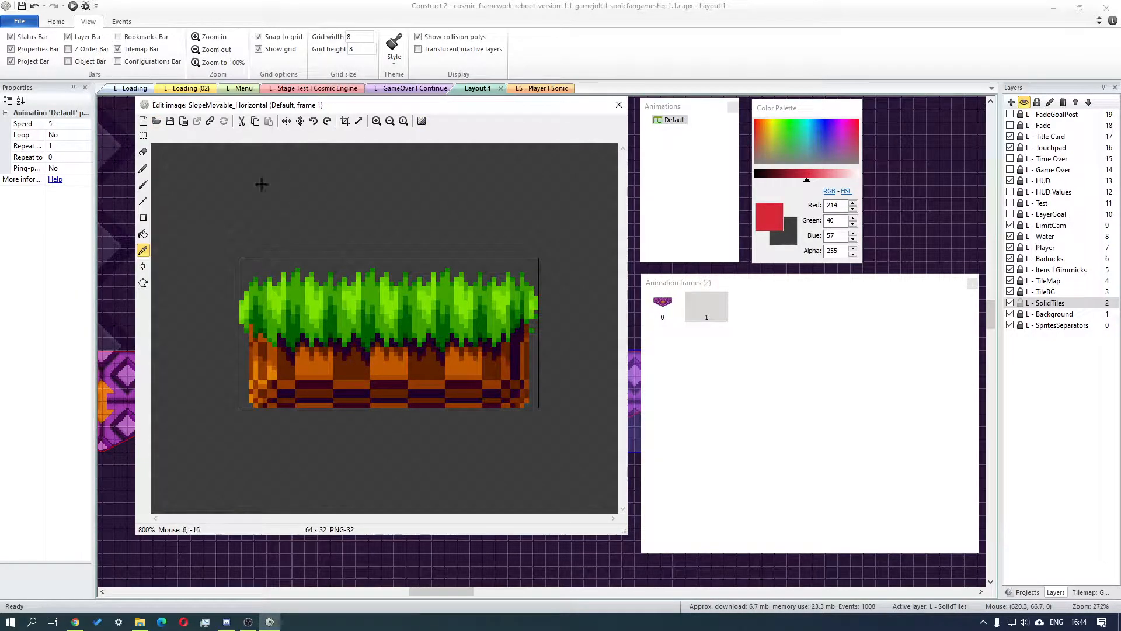
Set the new grass frame's collision polygon to the bounding box and pull its two right corners in to about X 60.75
{"action": "left_click", "coordinate": [142, 283]}
{"action": "right_click", "coordinate": [492, 341]}
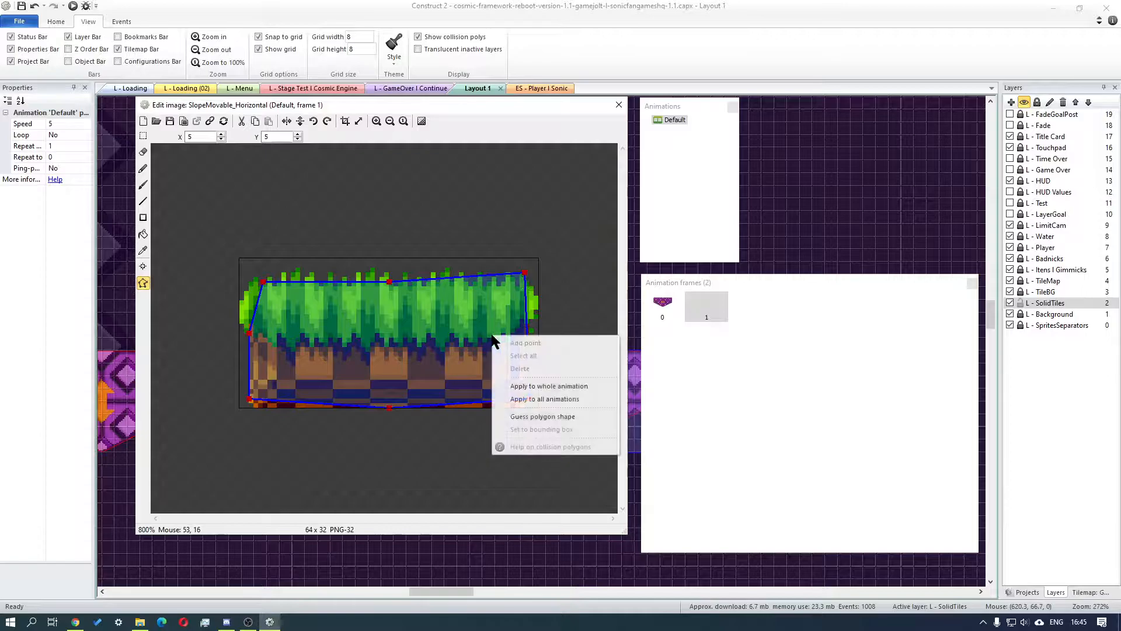
{"action": "left_click", "coordinate": [558, 428]}
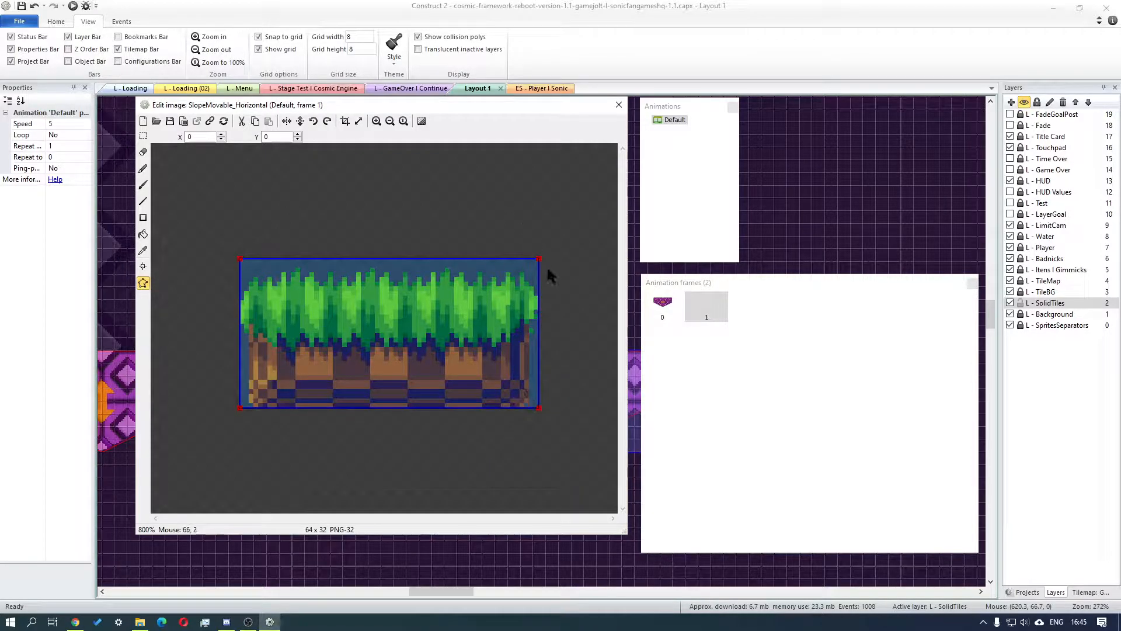
{"action": "left_click_drag", "start_coordinate": [538, 259], "coordinate": [524, 285]}
{"action": "mouse_move", "coordinate": [536, 414]}
{"action": "left_mouse_down"}
{"action": "mouse_move", "coordinate": [513, 412]}
{"action": "mouse_move", "coordinate": [524, 423]}
{"action": "left_mouse_up"}
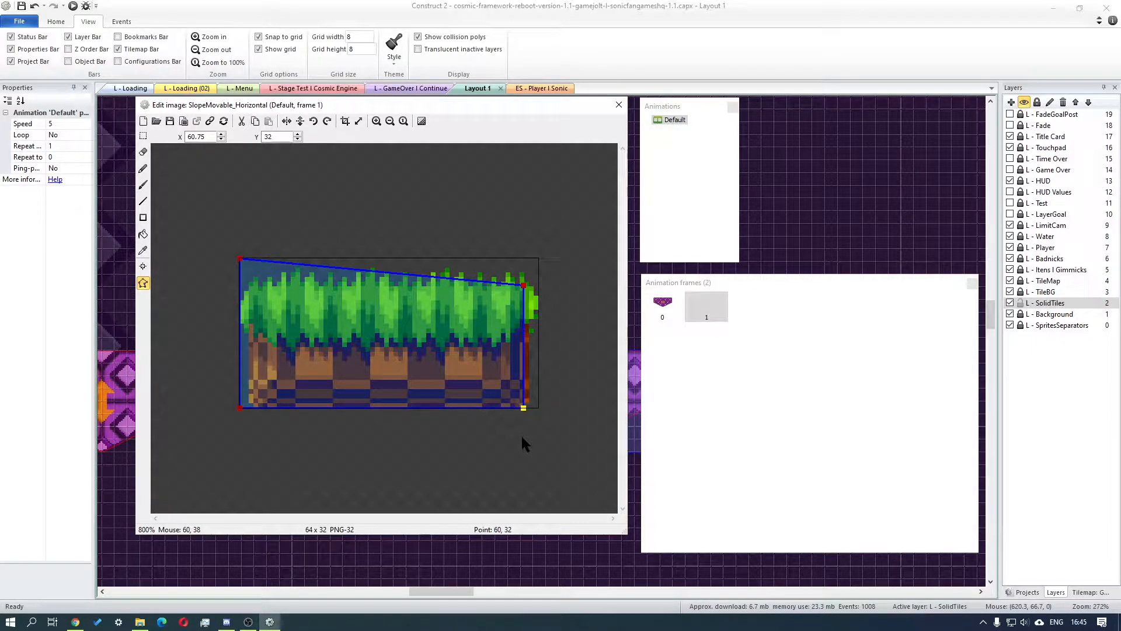
Move the polygon's left corners in to X 3.25, with the upper one at Y 5.75, and close the image editor
{"action": "left_click", "coordinate": [524, 286]}
{"action": "left_click", "coordinate": [250, 282]}
{"action": "left_click", "coordinate": [524, 287]}
{"action": "left_click_drag", "start_coordinate": [244, 257], "coordinate": [253, 281]}
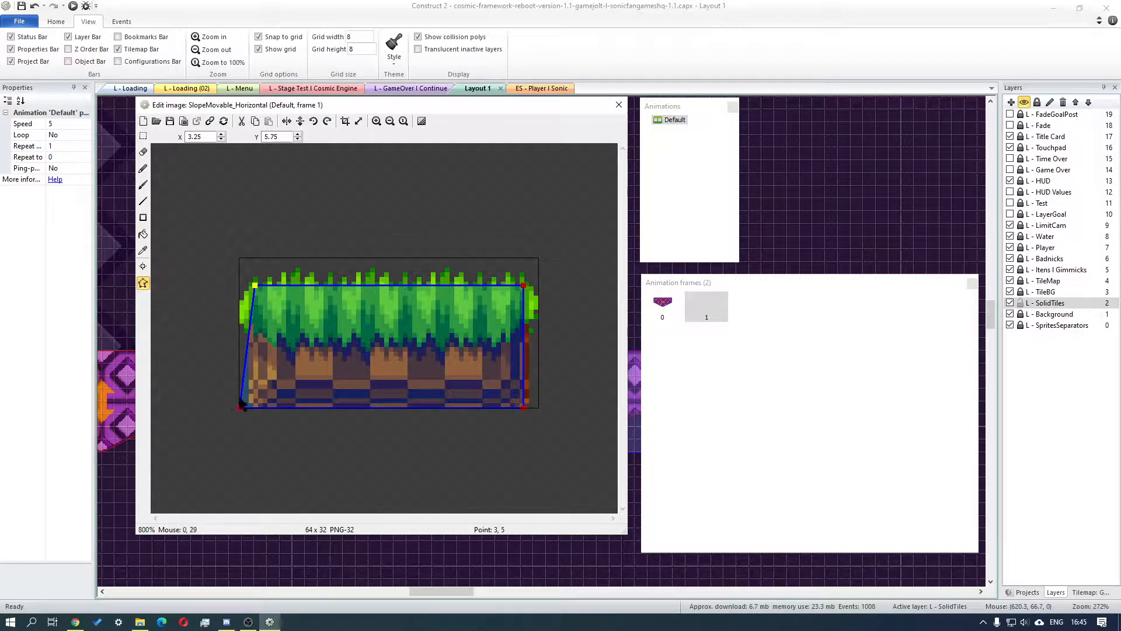
{"action": "mouse_move", "coordinate": [240, 408]}
{"action": "left_mouse_down"}
{"action": "mouse_move", "coordinate": [252, 421]}
{"action": "mouse_move", "coordinate": [255, 410]}
{"action": "left_mouse_up"}
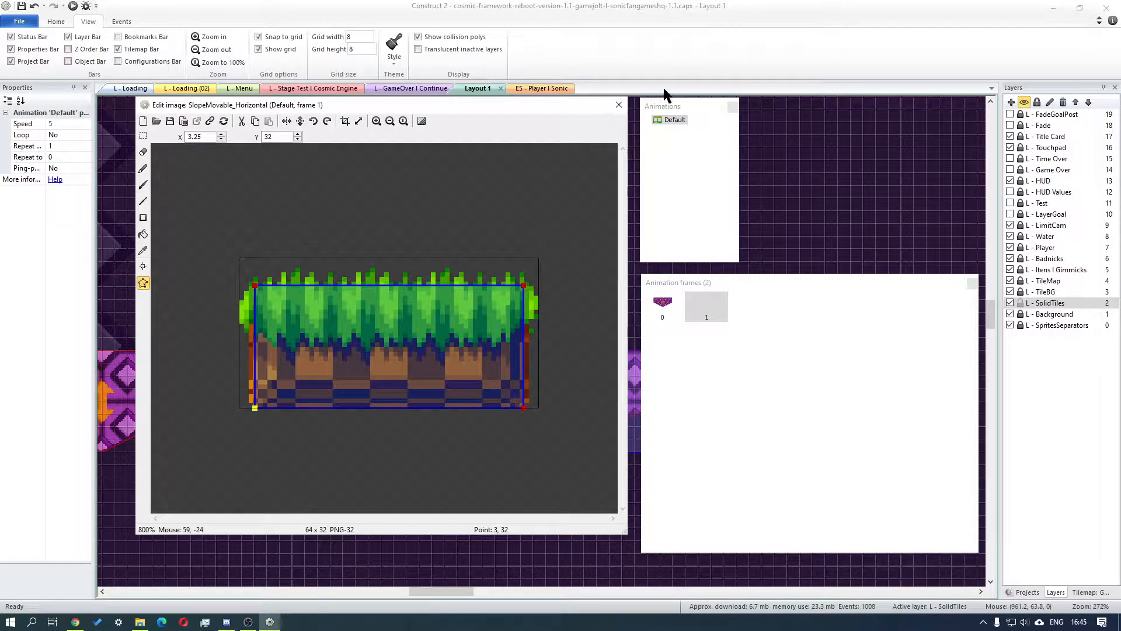
{"action": "left_click", "coordinate": [619, 105]}
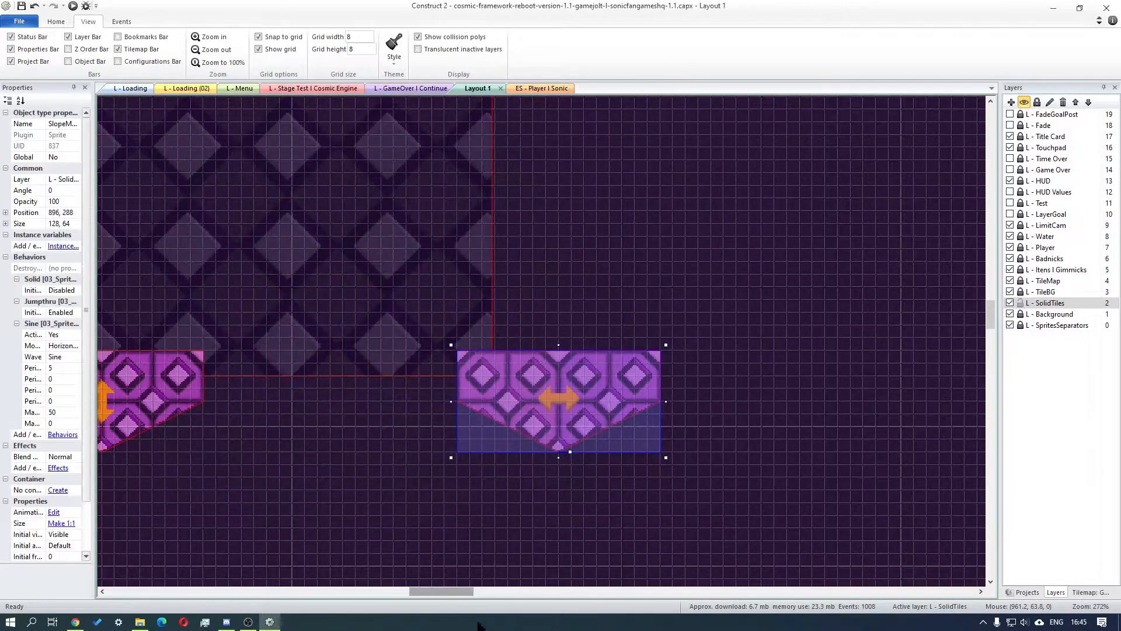
Set the horizontal moving platform's initial frame to 1 and move it up to 896, 256
{"action": "left_click", "coordinate": [58, 555]}
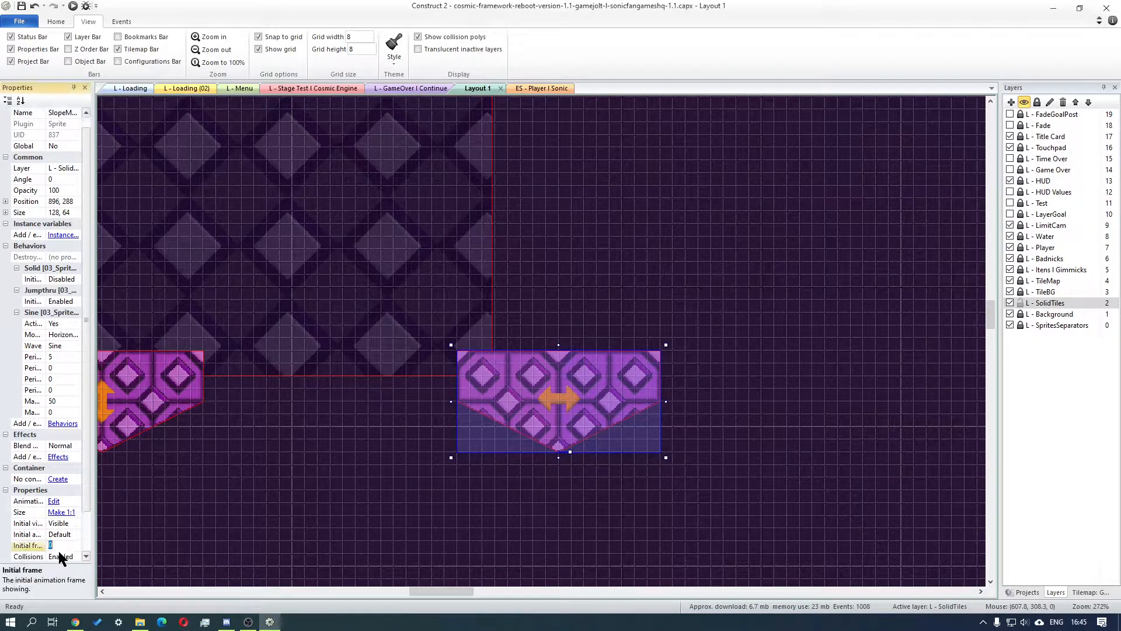
{"action": "type", "text": "1"}
{"action": "left_click", "coordinate": [290, 487]}
{"action": "left_click", "coordinate": [563, 472]}
{"action": "left_click_drag", "start_coordinate": [563, 471], "coordinate": [563, 422]}
Add a second frame to SlopeMovable_Vertical's Default animation and load platform gh.png into it
{"action": "left_click_drag", "start_coordinate": [433, 591], "coordinate": [395, 591]}
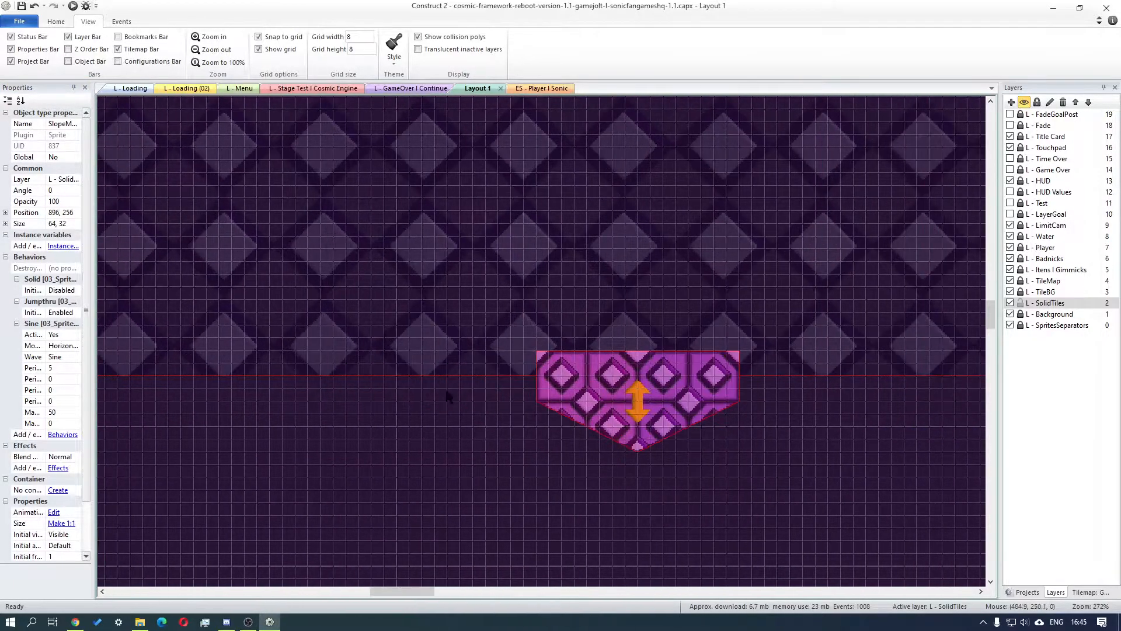
{"action": "double_click", "coordinate": [628, 406]}
{"action": "right_click", "coordinate": [721, 322]}
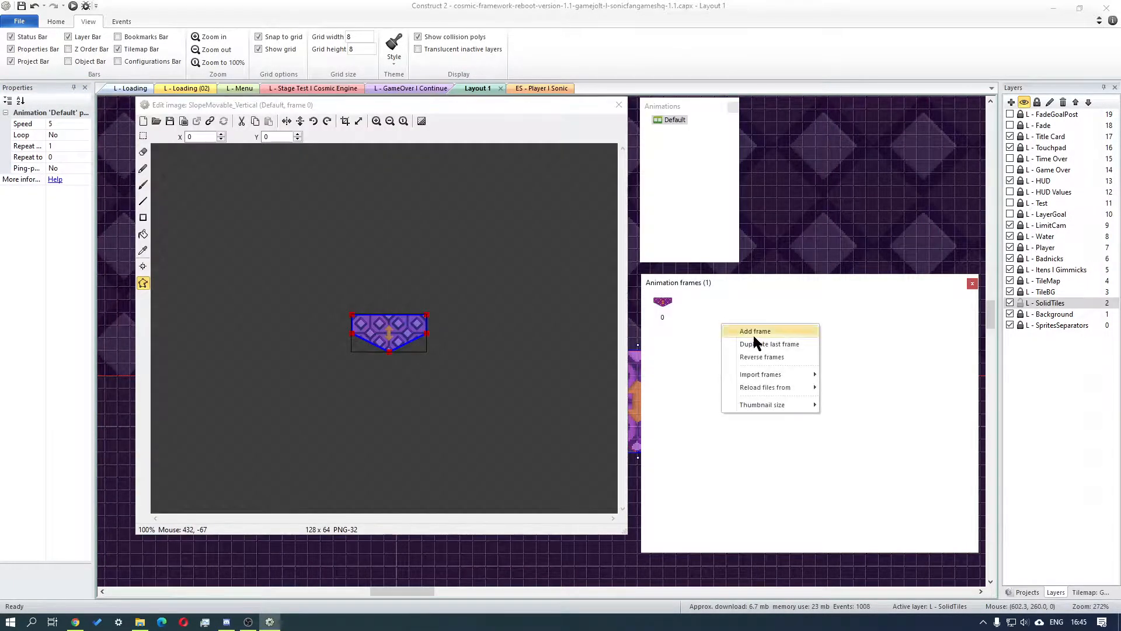
{"action": "left_click", "coordinate": [742, 331]}
{"action": "left_click", "coordinate": [155, 121]}
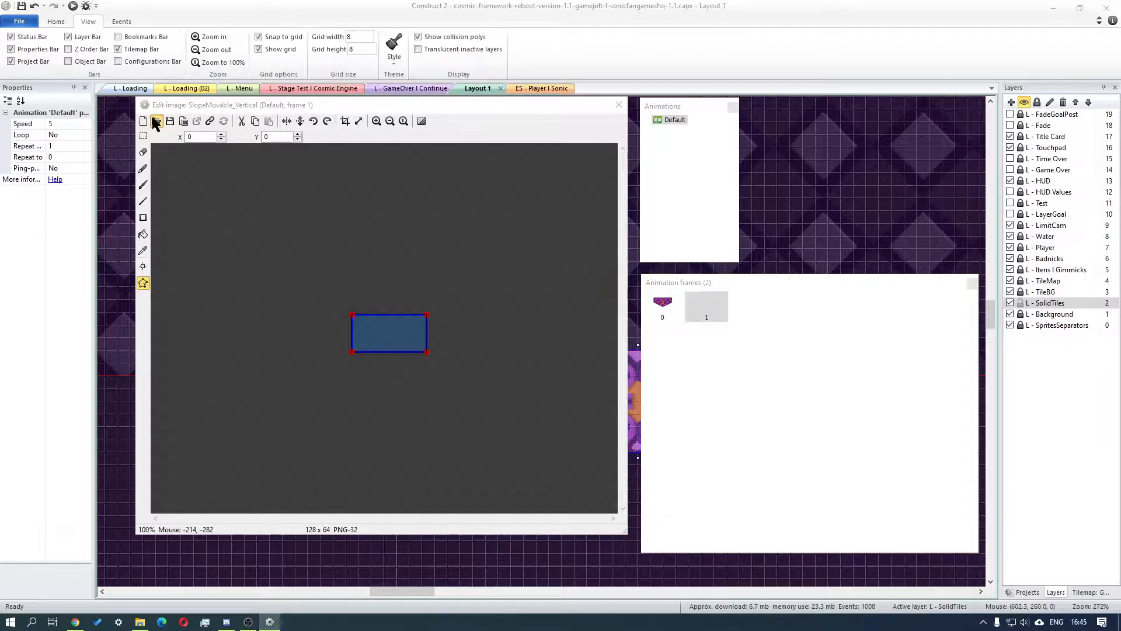
{"action": "left_click", "coordinate": [248, 621]}
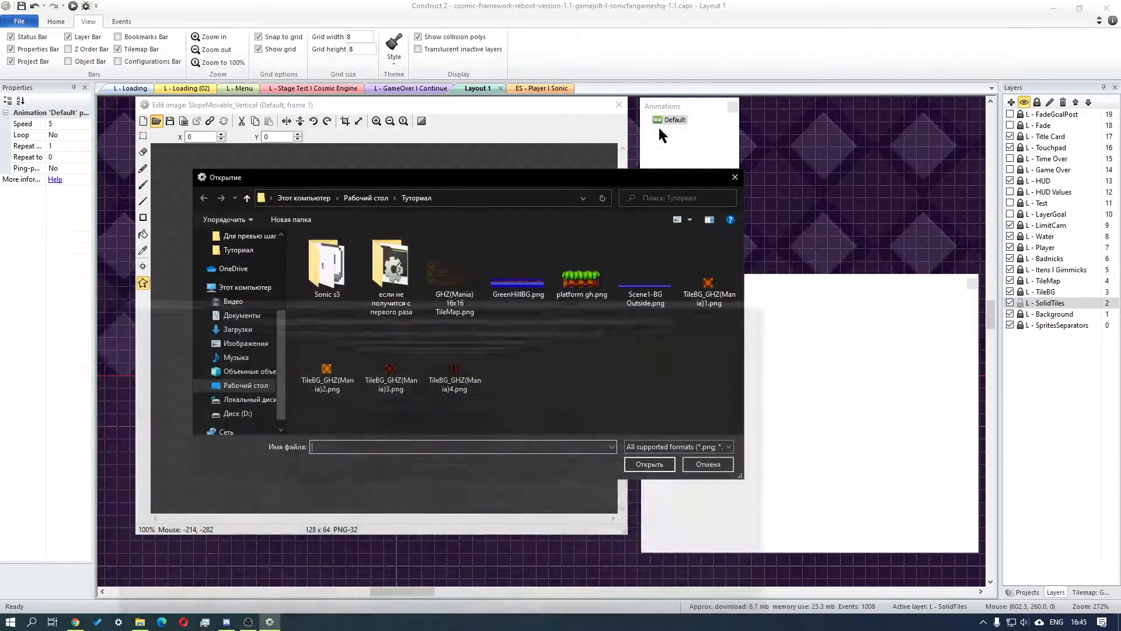
{"action": "left_click", "coordinate": [581, 271]}
{"action": "left_click", "coordinate": [644, 466]}
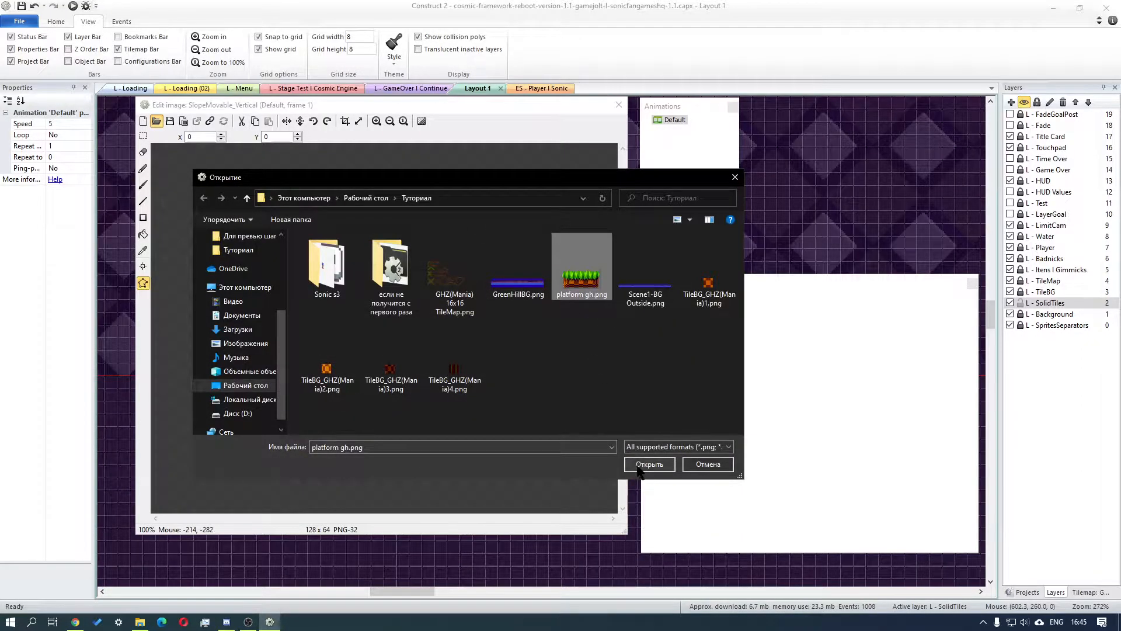
Set the vertical platform's grass frame collision polygon to the bounding box and pull its right corners in to about X 60.31
{"action": "scroll", "coordinate": [473, 292], "scroll_direction": "up", "scroll_amount": 2, "text": "ctrl"}
{"action": "right_click", "coordinate": [471, 319]}
{"action": "left_click", "coordinate": [551, 415]}
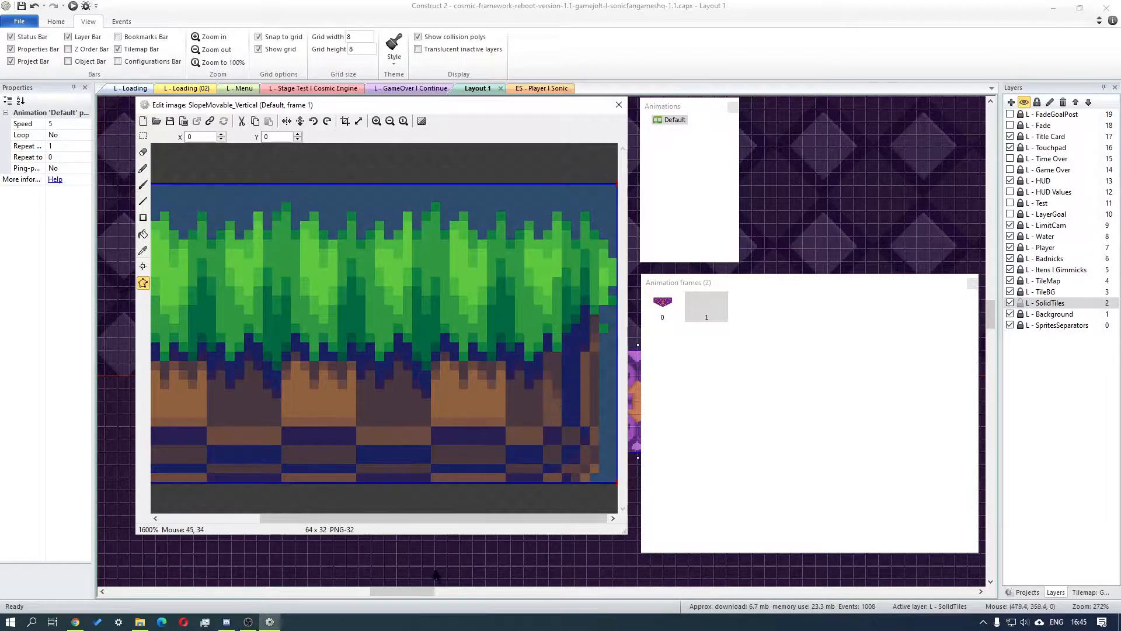
{"action": "left_click_drag", "start_coordinate": [617, 185], "coordinate": [582, 237]}
{"action": "left_click_drag", "start_coordinate": [612, 483], "coordinate": [580, 495]}
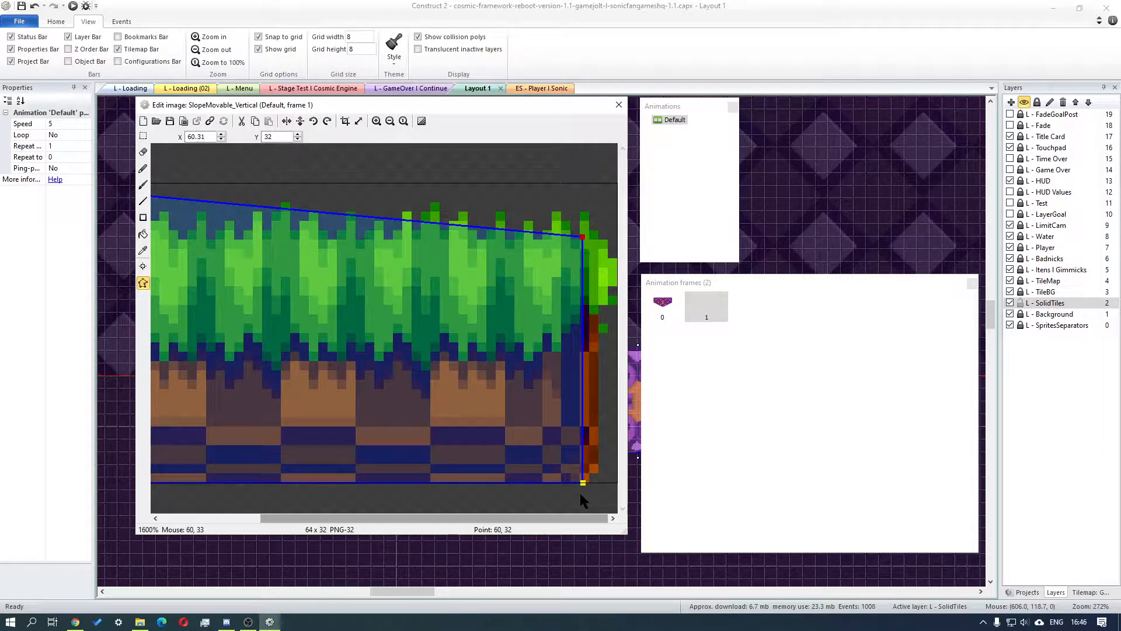
Pull the vertical platform polygon's left corners in to about X 3.06, the upper one at Y 5.5, and close the editor
{"action": "left_click_drag", "start_coordinate": [465, 519], "coordinate": [365, 519]}
{"action": "left_click_drag", "start_coordinate": [152, 478], "coordinate": [202, 487]}
{"action": "left_click_drag", "start_coordinate": [156, 184], "coordinate": [202, 242]}
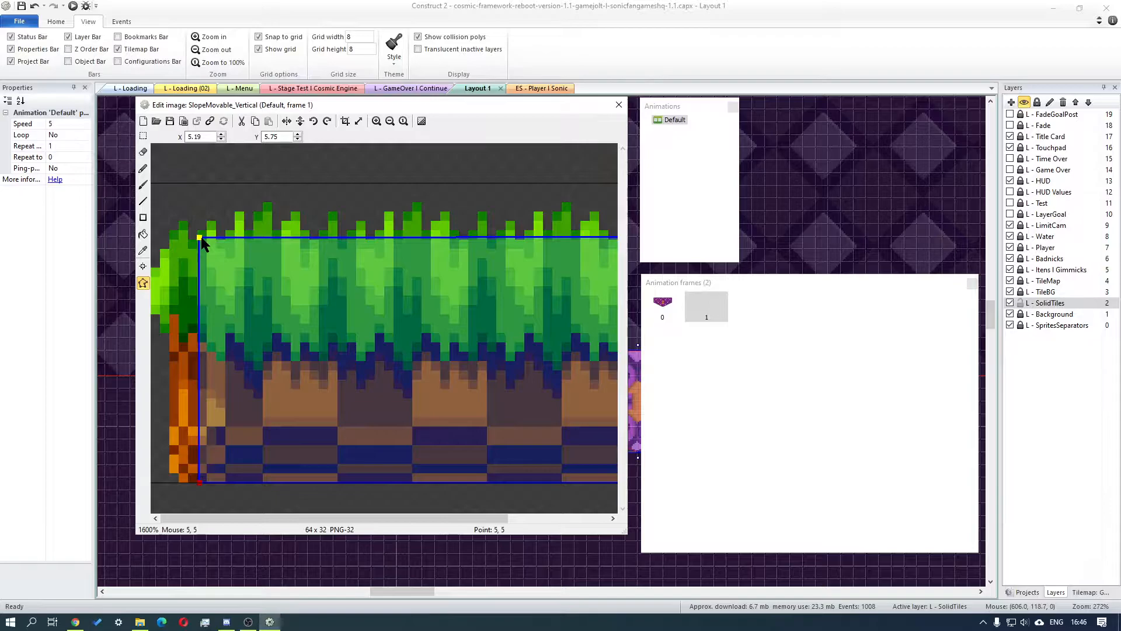
{"action": "left_click_drag", "start_coordinate": [198, 482], "coordinate": [179, 484]}
{"action": "left_click_drag", "start_coordinate": [198, 241], "coordinate": [178, 234]}
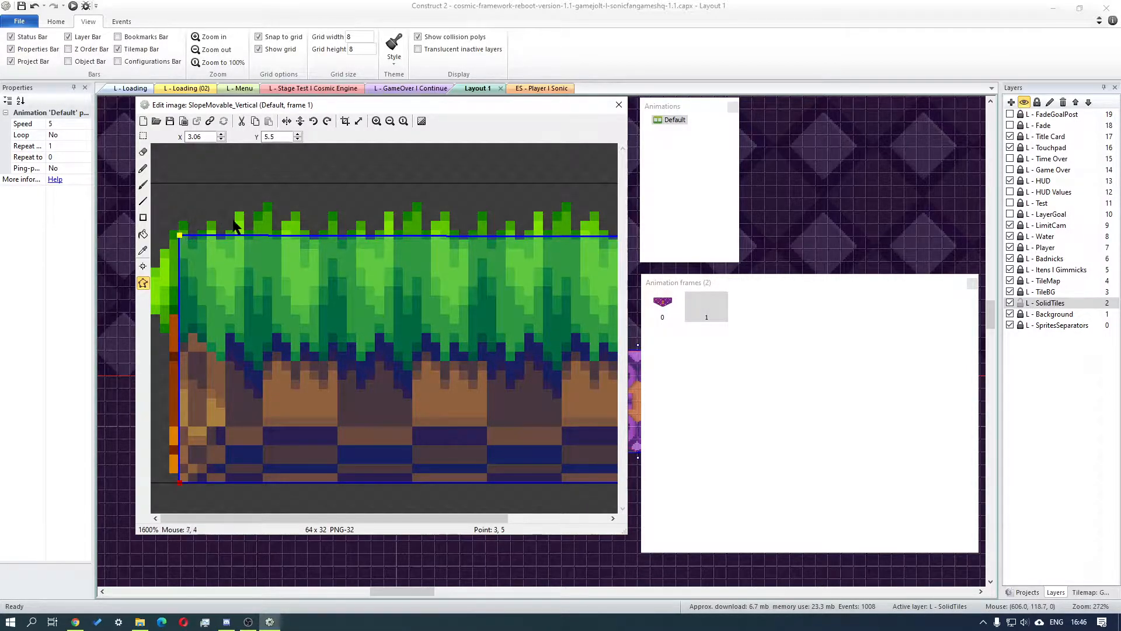
{"action": "scroll", "coordinate": [366, 177], "scroll_direction": "down", "scroll_amount": 2}
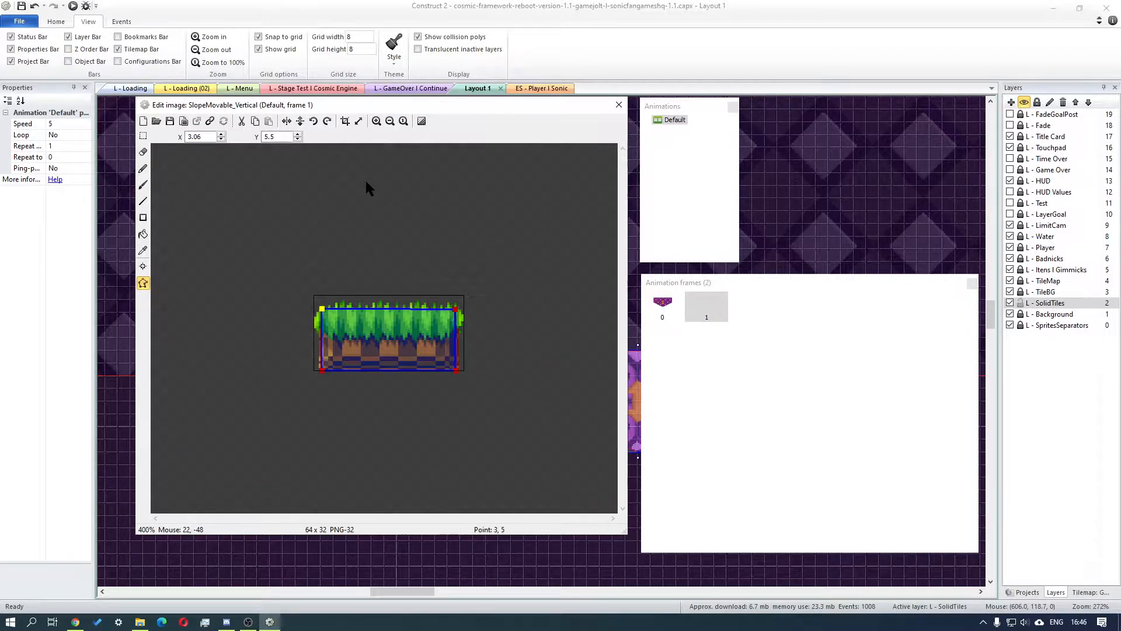
{"action": "left_click", "coordinate": [619, 105]}
Set the vertical moving platform's initial frame to 1 and move it to 608, 256, level with the horizontal platform
{"action": "left_click", "coordinate": [65, 555]}
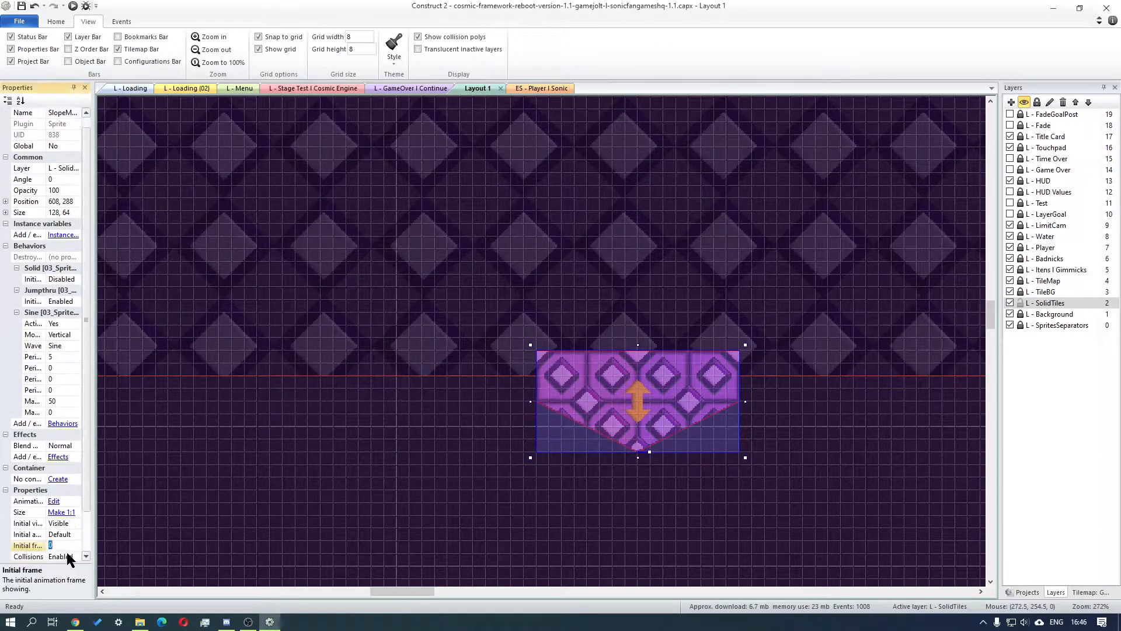
{"action": "type", "text": "1"}
{"action": "key", "text": "Return"}
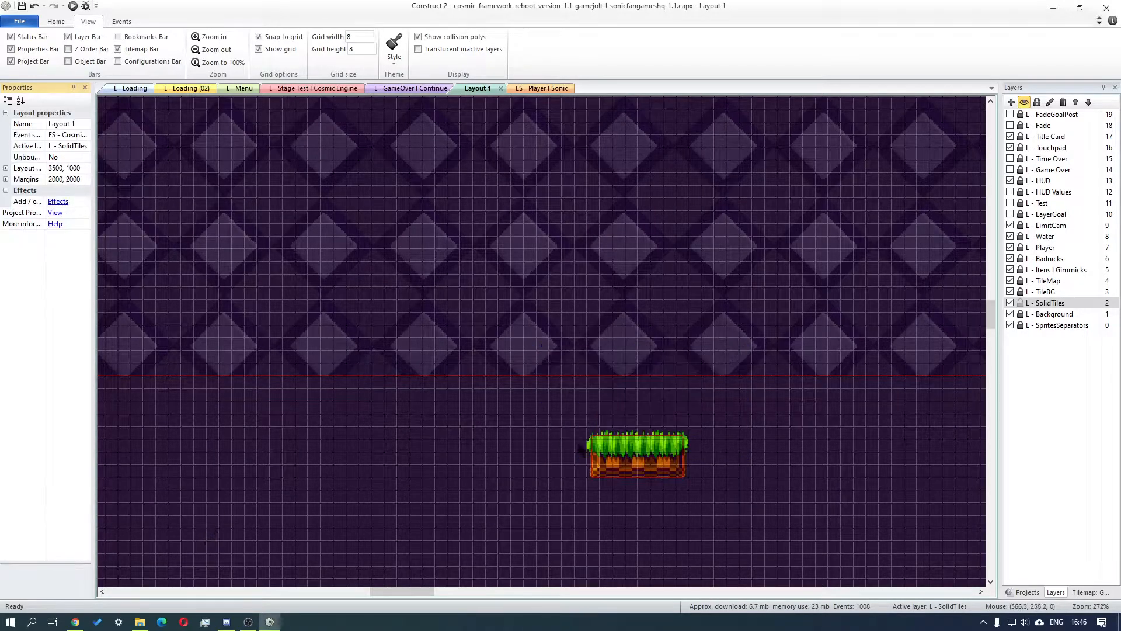
{"action": "key", "text": "super"}
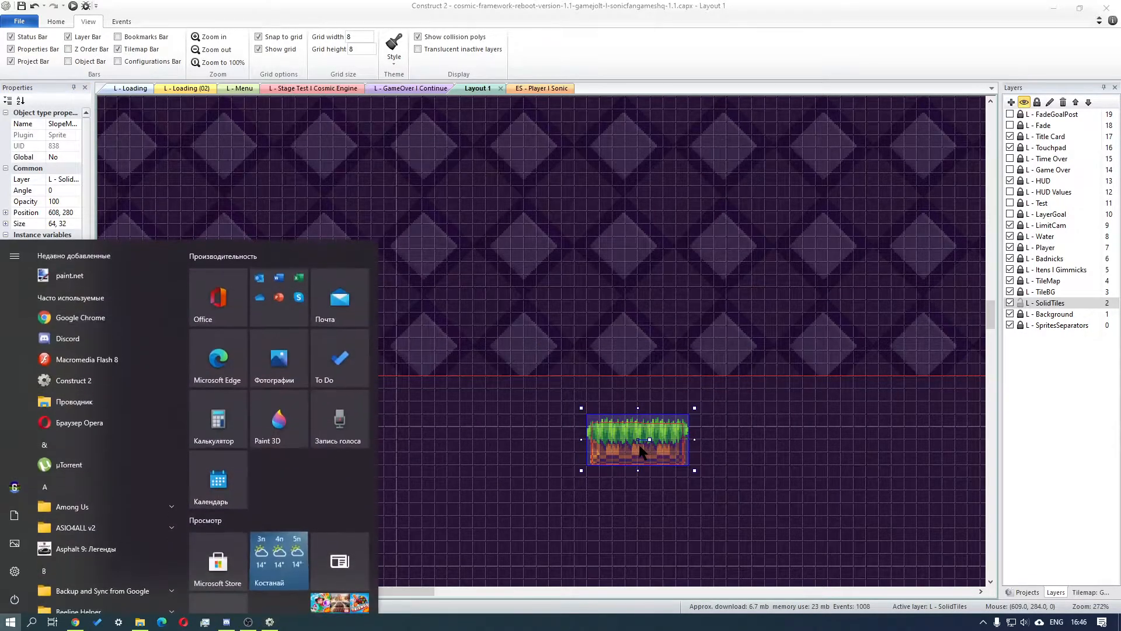
{"action": "left_click", "coordinate": [696, 338]}
{"action": "scroll", "coordinate": [696, 339], "scroll_direction": "down", "scroll_amount": 5, "text": "ctrl"}
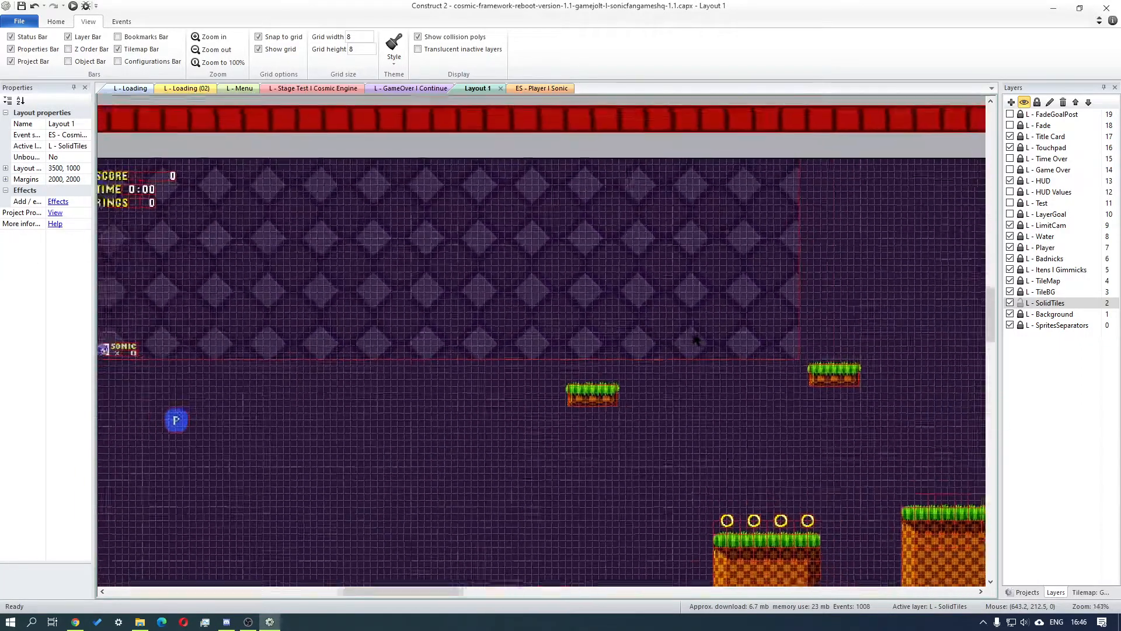
{"action": "left_click", "coordinate": [590, 377]}
Set the Default animation speed of SlopeMovable_Horizontal to 0
{"action": "double_click", "coordinate": [824, 372]}
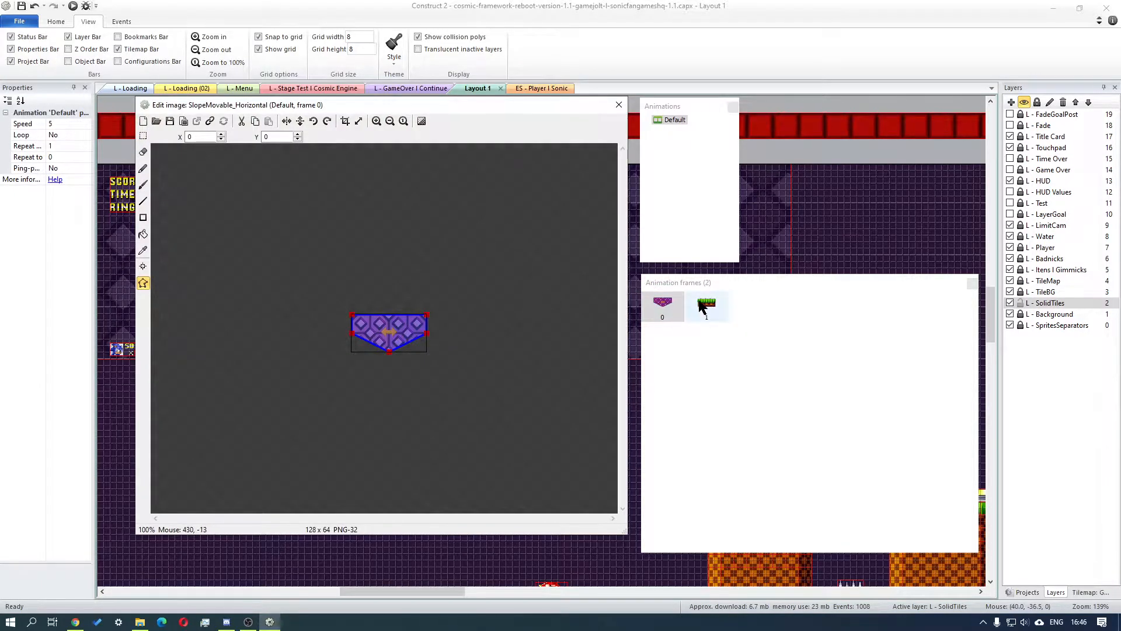
{"action": "left_click", "coordinate": [706, 307]}
{"action": "left_click", "coordinate": [650, 295]}
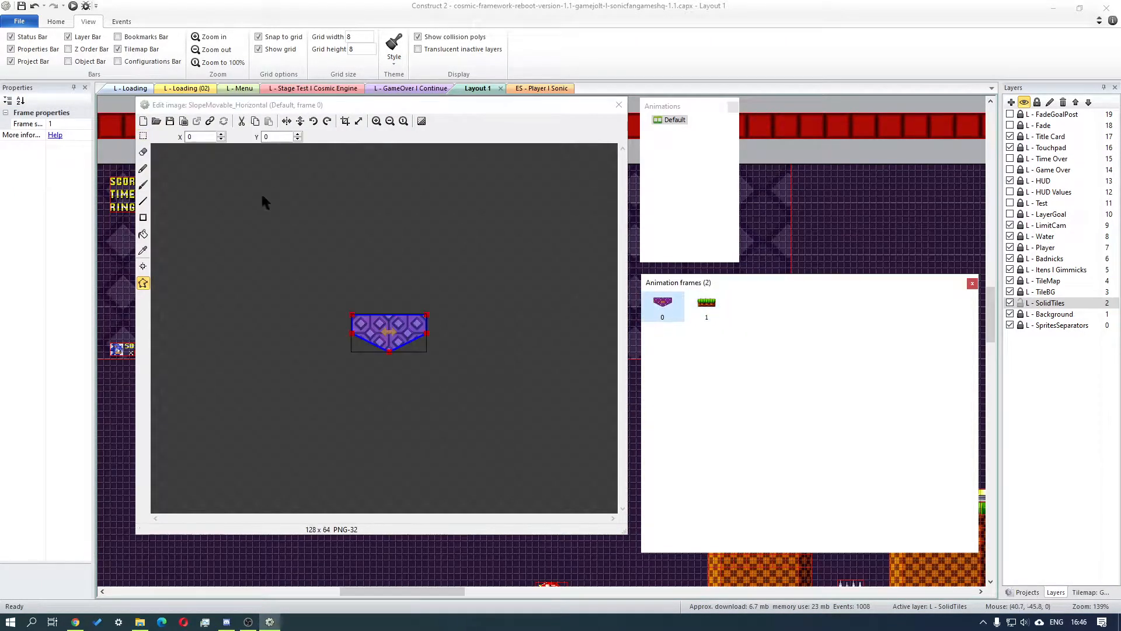
{"action": "left_click", "coordinate": [674, 120]}
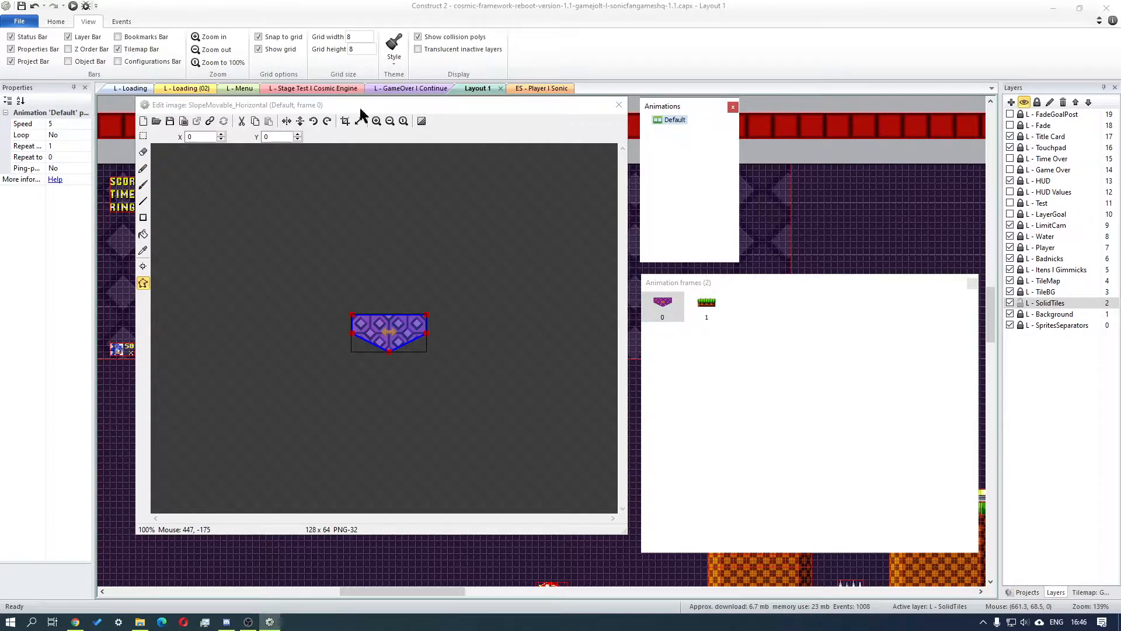
{"action": "left_click", "coordinate": [82, 124]}
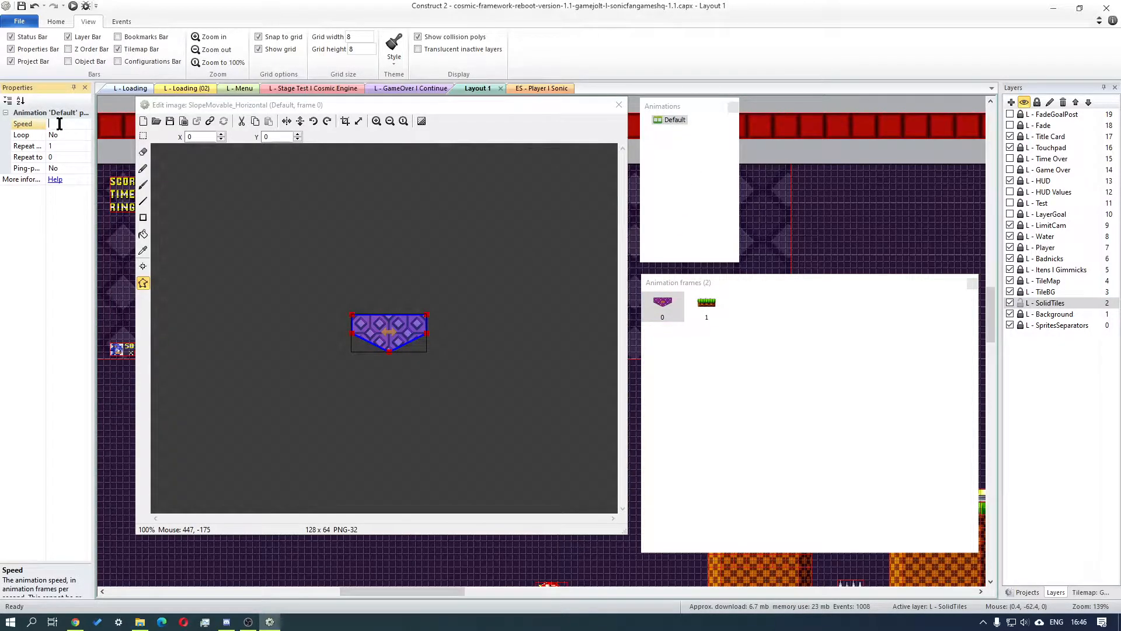
{"action": "type", "text": "0"}
{"action": "left_click", "coordinate": [619, 104]}
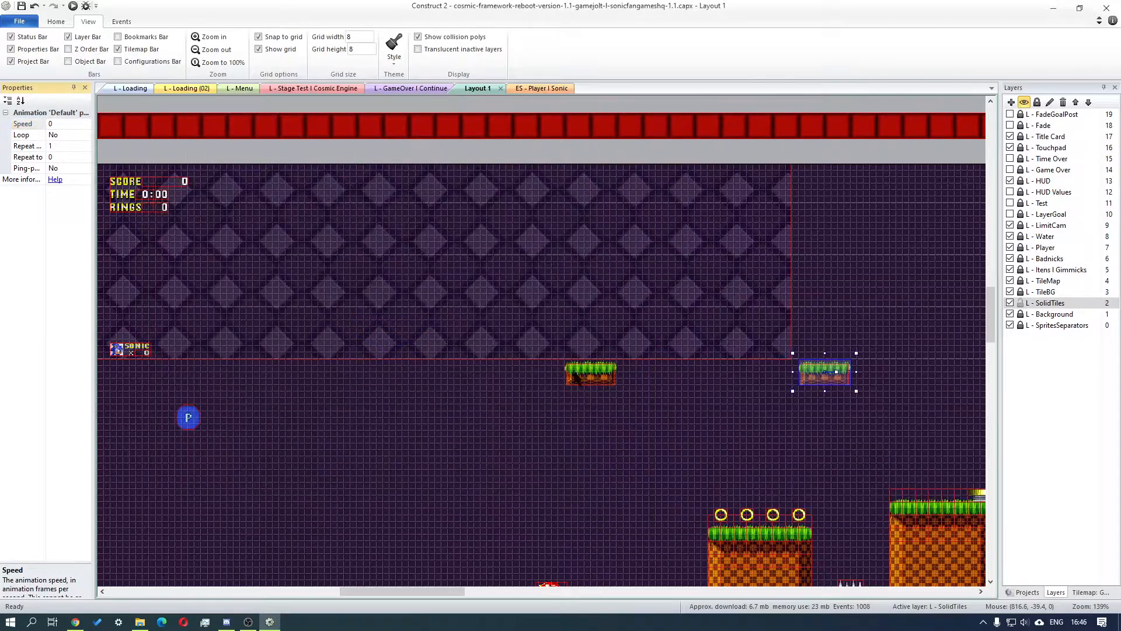
Set the Default animation speed of SlopeMovable_Vertical to 0
{"action": "double_click", "coordinate": [590, 377]}
{"action": "left_click", "coordinate": [70, 124]}
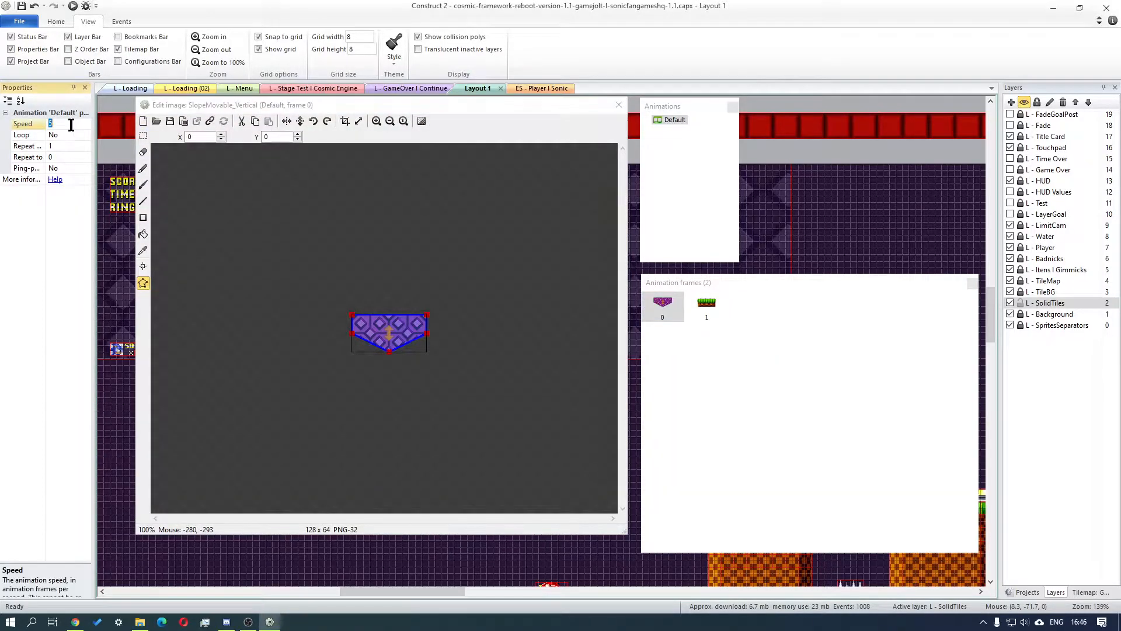
{"action": "left_click", "coordinate": [618, 105]}
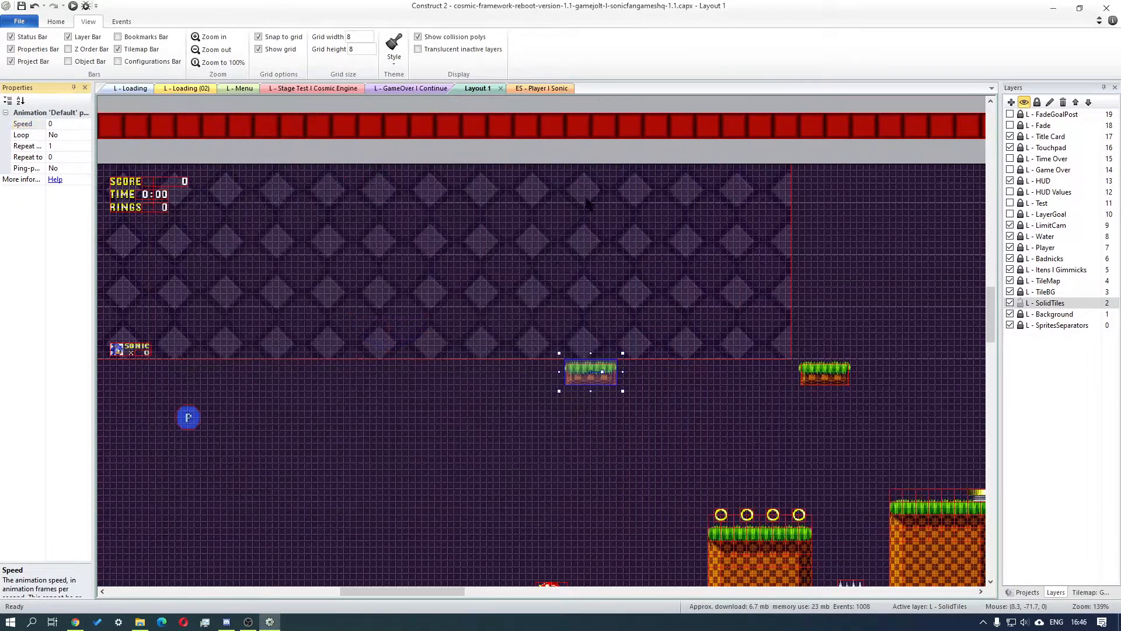
{"action": "double_click", "coordinate": [589, 379]}
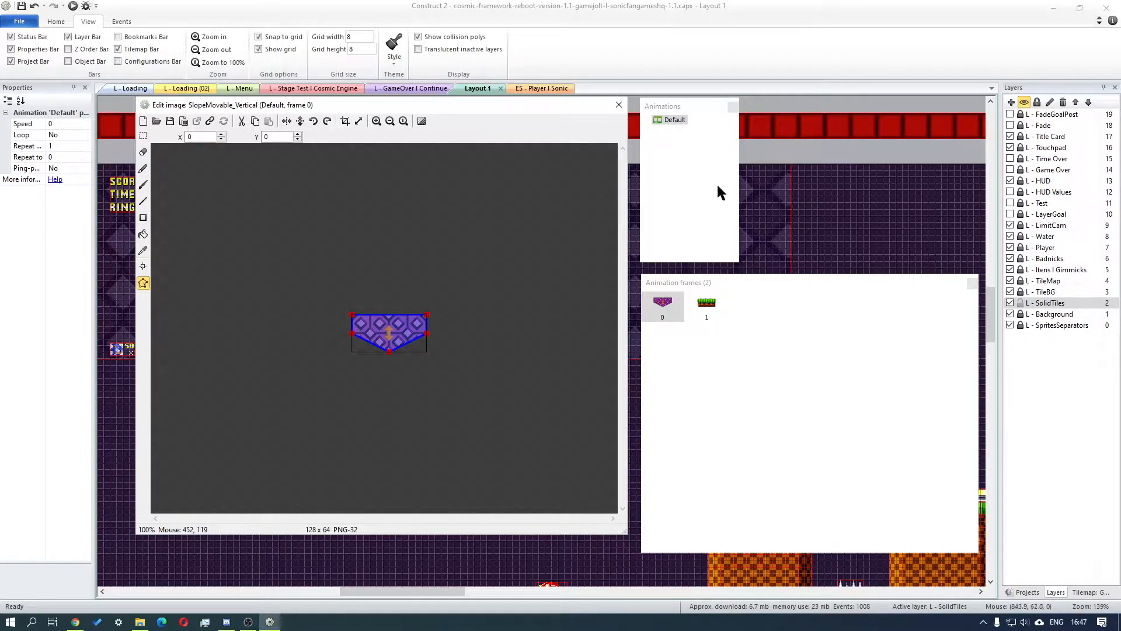
{"action": "left_click", "coordinate": [619, 106]}
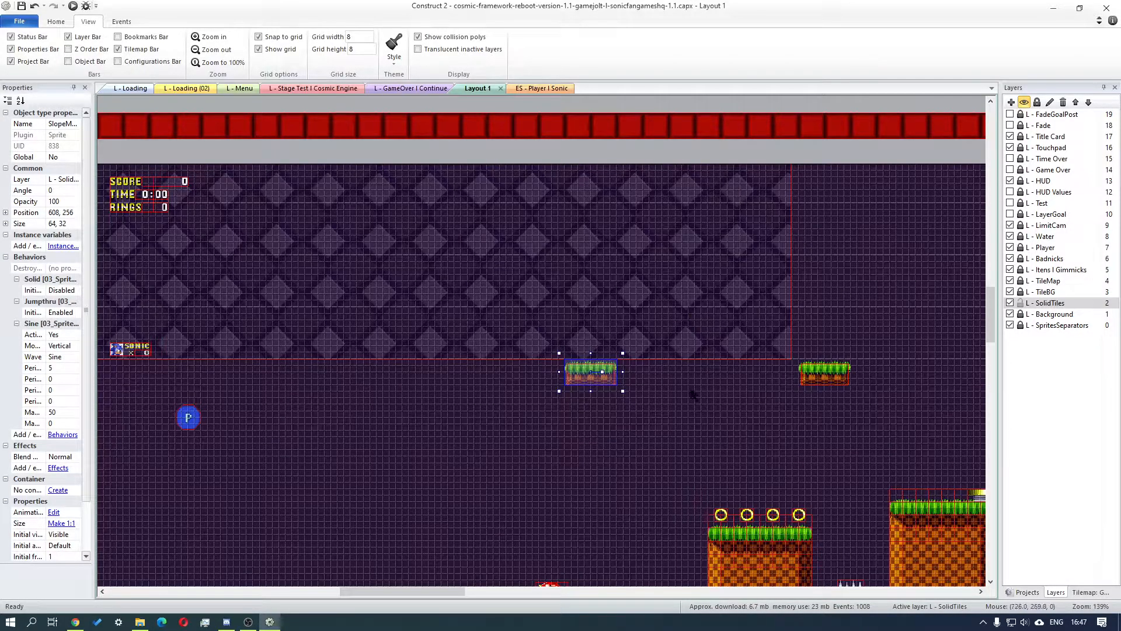
{"action": "left_click_drag", "start_coordinate": [423, 593], "coordinate": [387, 593]}
{"action": "right_click", "coordinate": [581, 267]}
{"action": "left_click", "coordinate": [624, 274]}
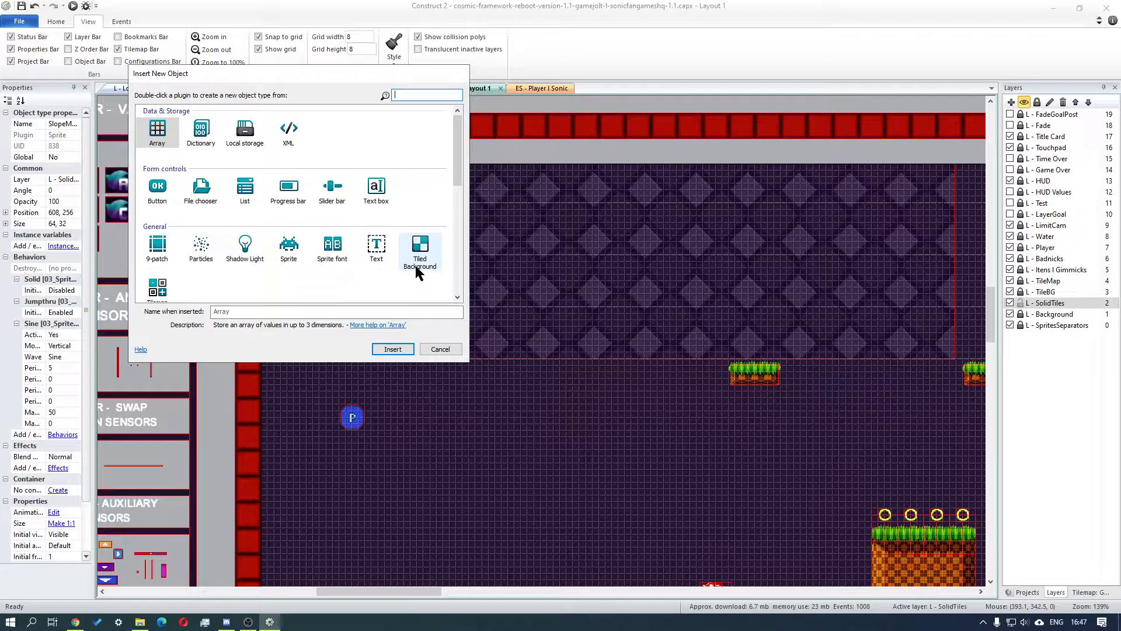
{"action": "left_click", "coordinate": [415, 265]}
{"action": "left_click", "coordinate": [268, 311]}
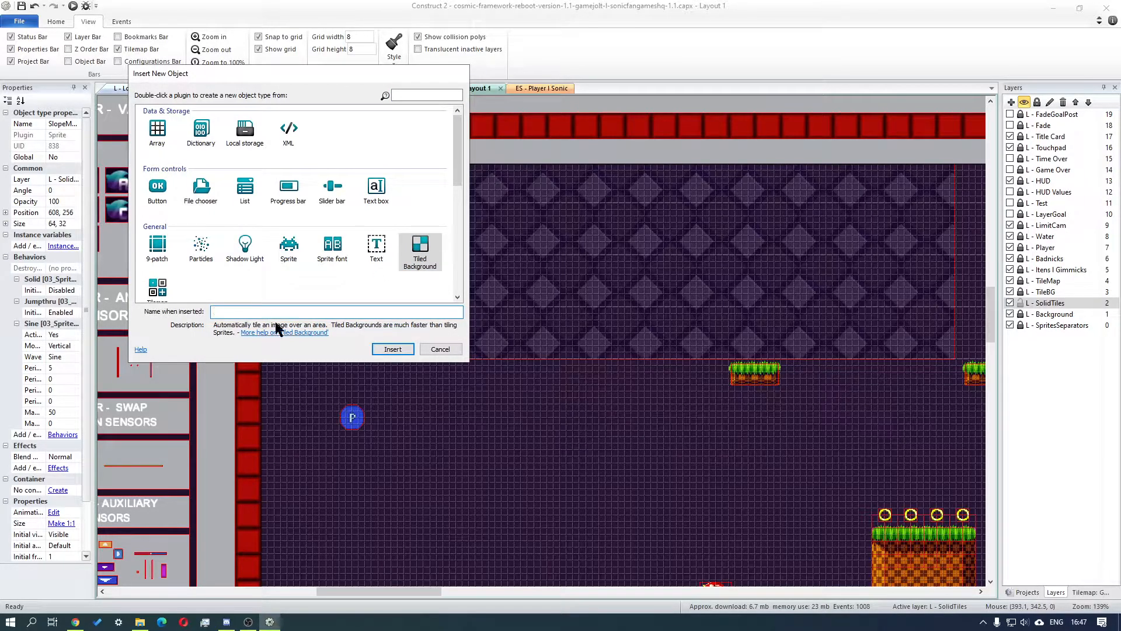
{"action": "left_click", "coordinate": [440, 349]}
Lock the L - SolidTiles layer, unlock L - Background as the active layer, and delete its purple diamond tiled background
{"action": "left_click", "coordinate": [1021, 303]}
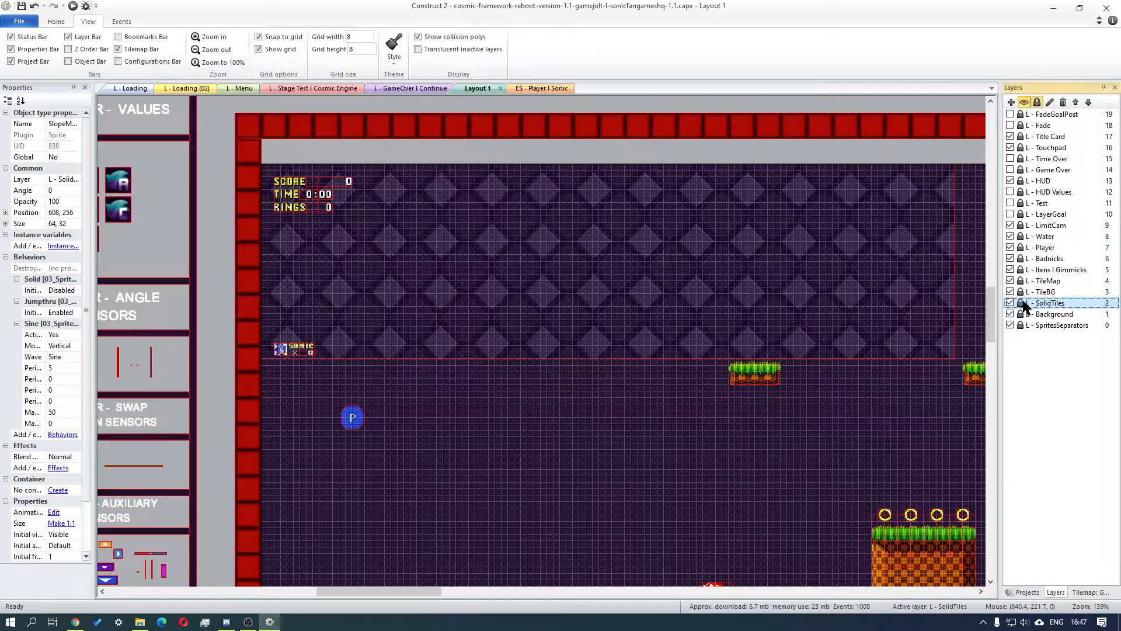
{"action": "left_click", "coordinate": [1032, 313]}
{"action": "left_click", "coordinate": [625, 304]}
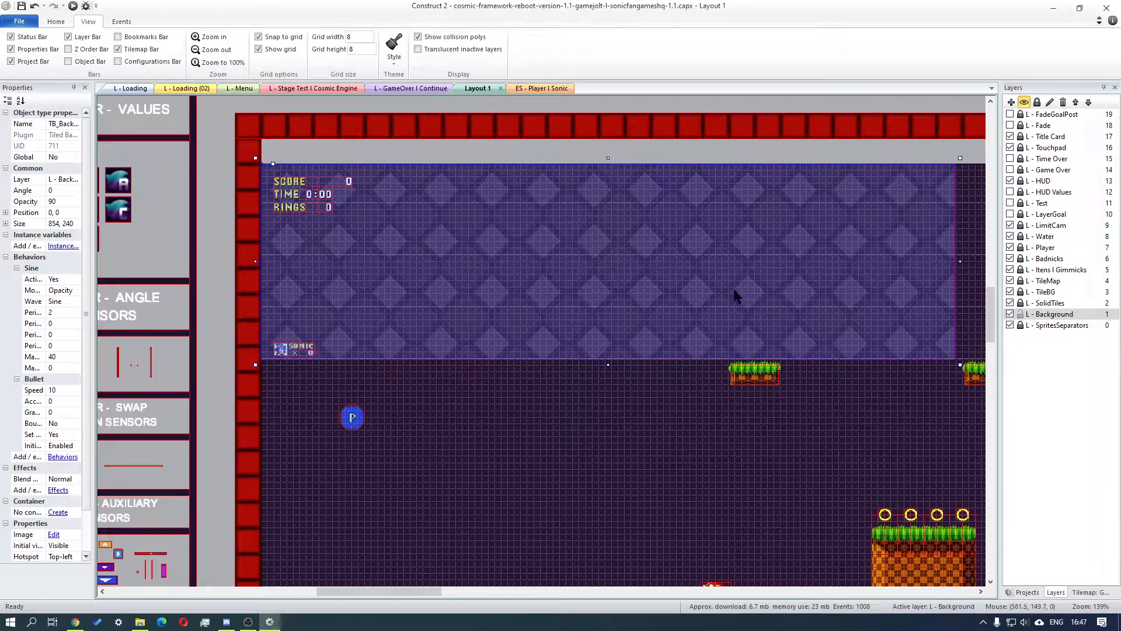
{"action": "key", "text": "Delete"}
Insert a Tiled Background object named GHZBG on the L - Background layer, near the start of the stage
{"action": "right_click", "coordinate": [479, 342]}
{"action": "left_click", "coordinate": [521, 348]}
{"action": "left_click", "coordinate": [419, 248]}
{"action": "left_click", "coordinate": [256, 310]}
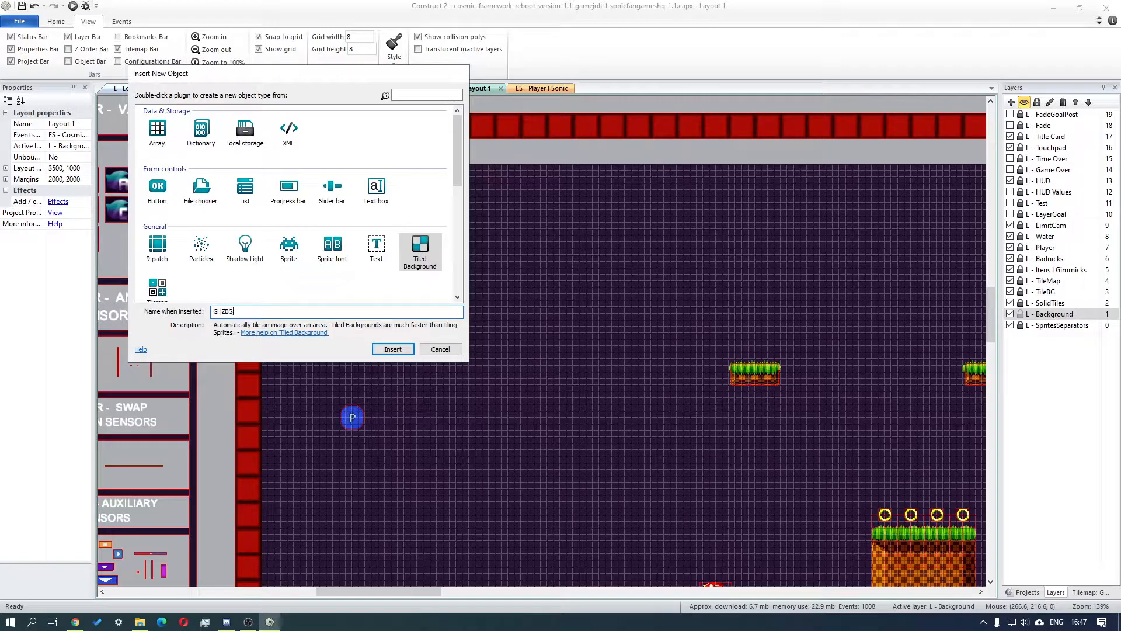
{"action": "left_click", "coordinate": [393, 349]}
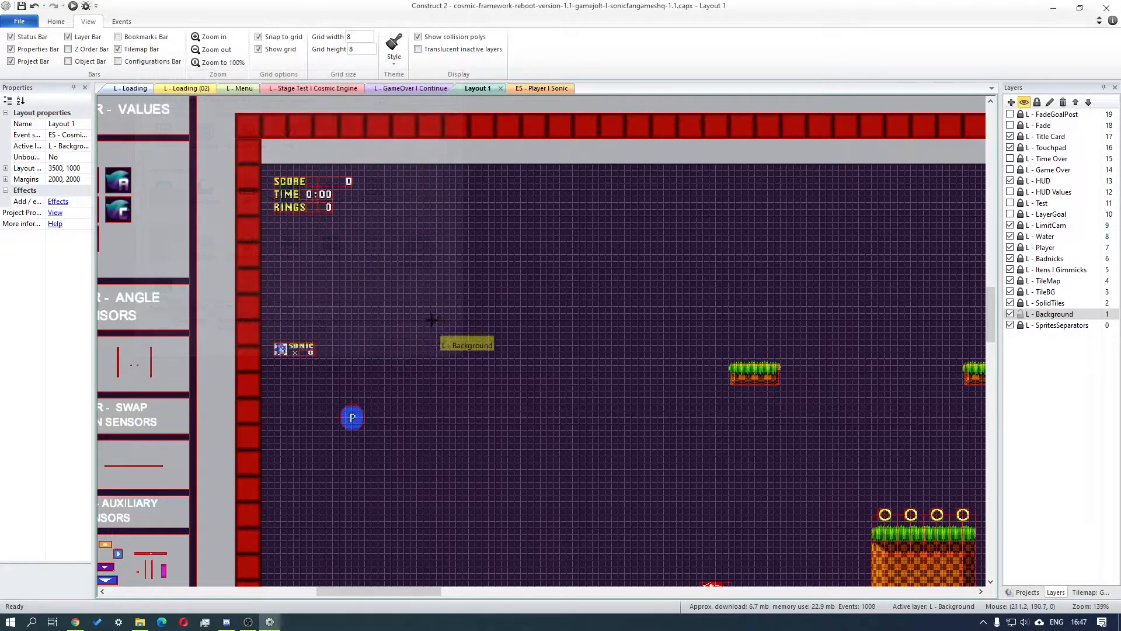
{"action": "left_click", "coordinate": [459, 316]}
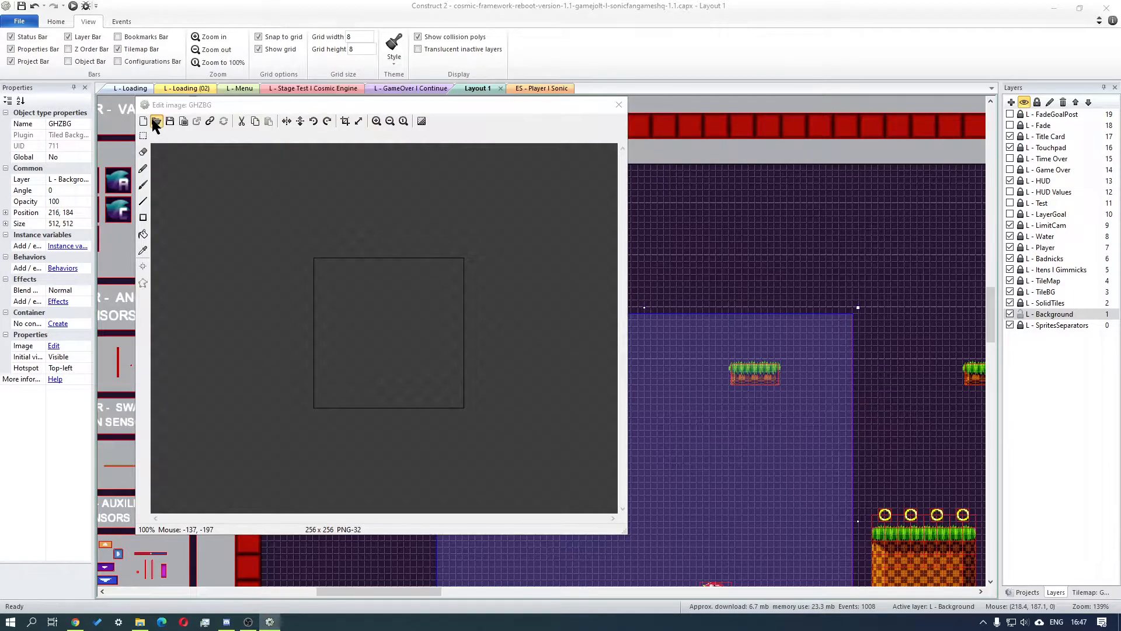
Load GreenHillBG.png as the image of the GHZBG tiled background and close the image editor
{"action": "left_click", "coordinate": [156, 121]}
{"action": "left_click", "coordinate": [518, 271]}
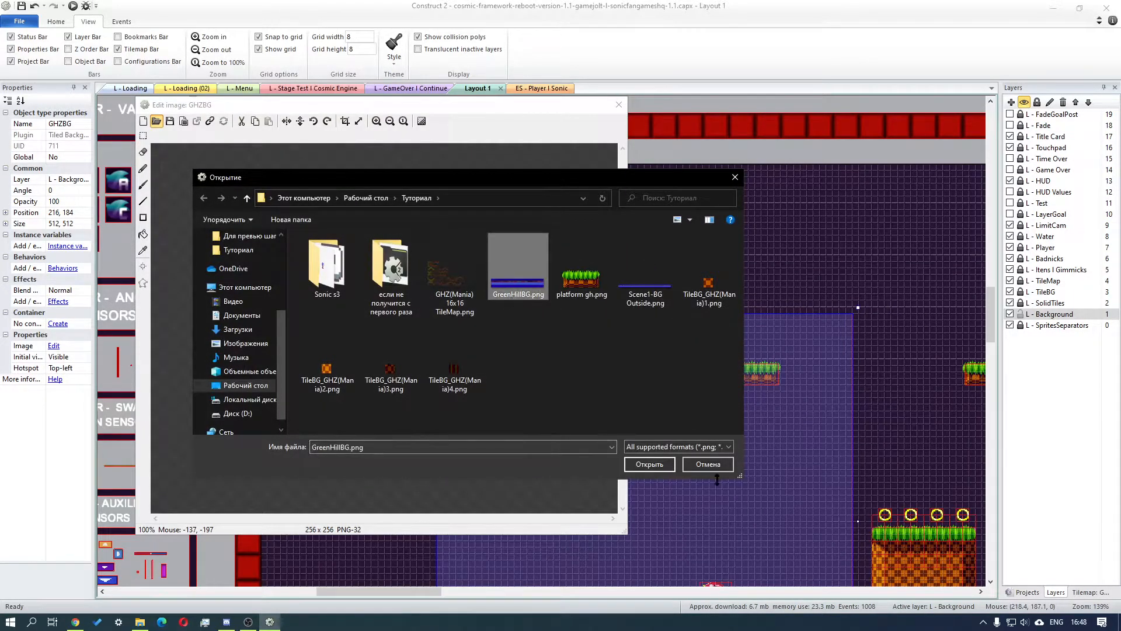
{"action": "left_click", "coordinate": [649, 465]}
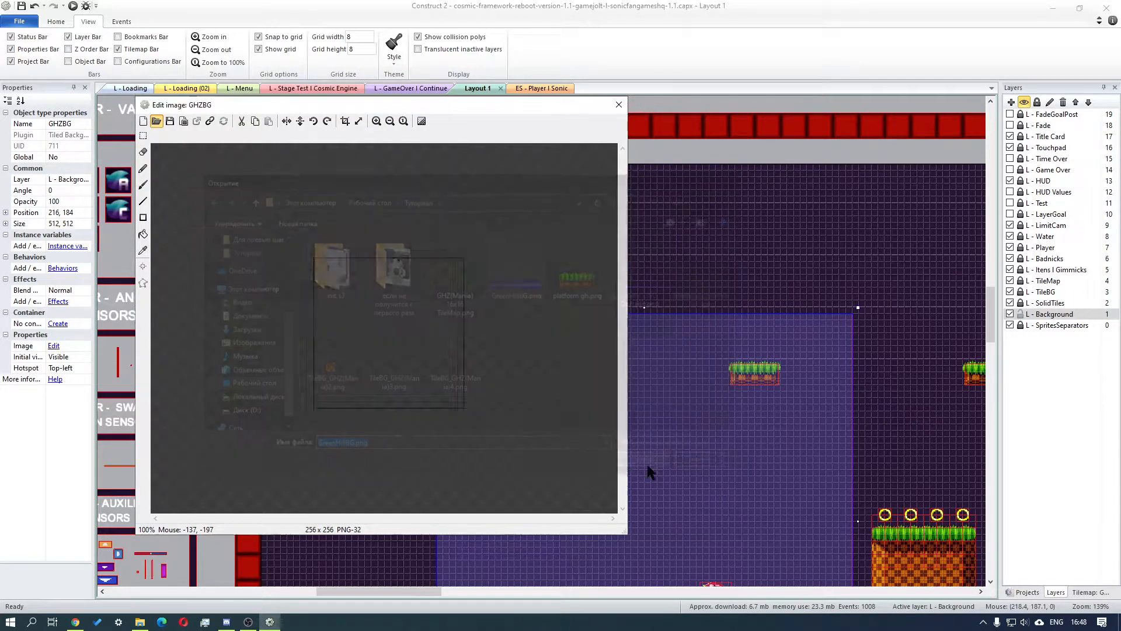
{"action": "left_click", "coordinate": [619, 105]}
Move the GHZBG background to 0, 0 and stretch it to 3504 x 1000 to cover the whole layout
{"action": "left_click_drag", "start_coordinate": [618, 498], "coordinate": [445, 343]}
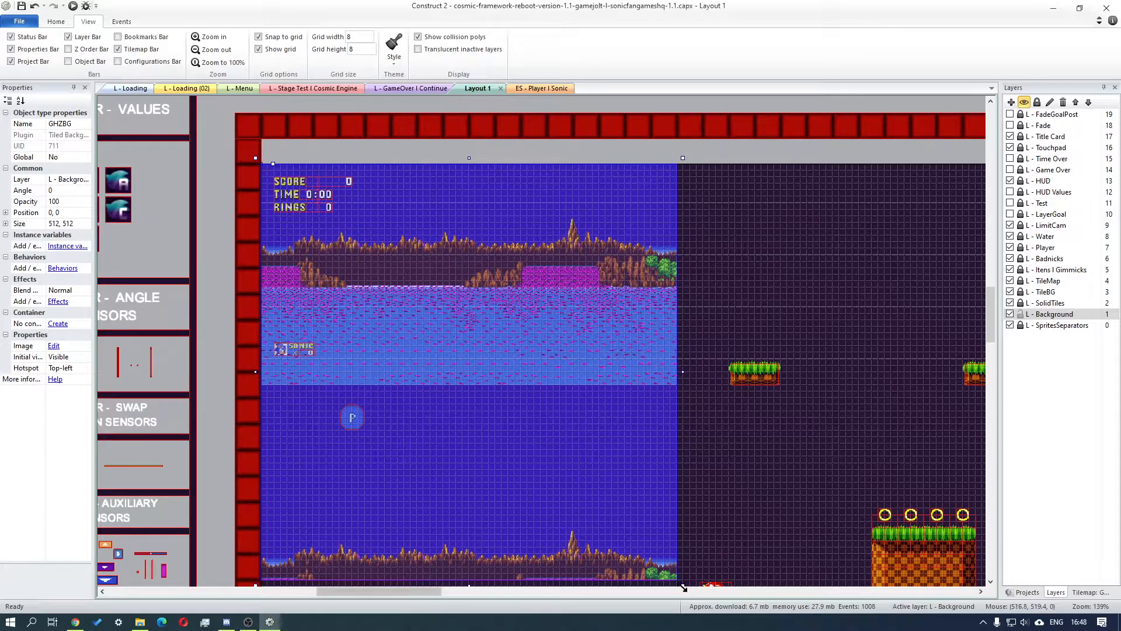
{"action": "left_click_drag", "start_coordinate": [684, 588], "coordinate": [1044, 627]}
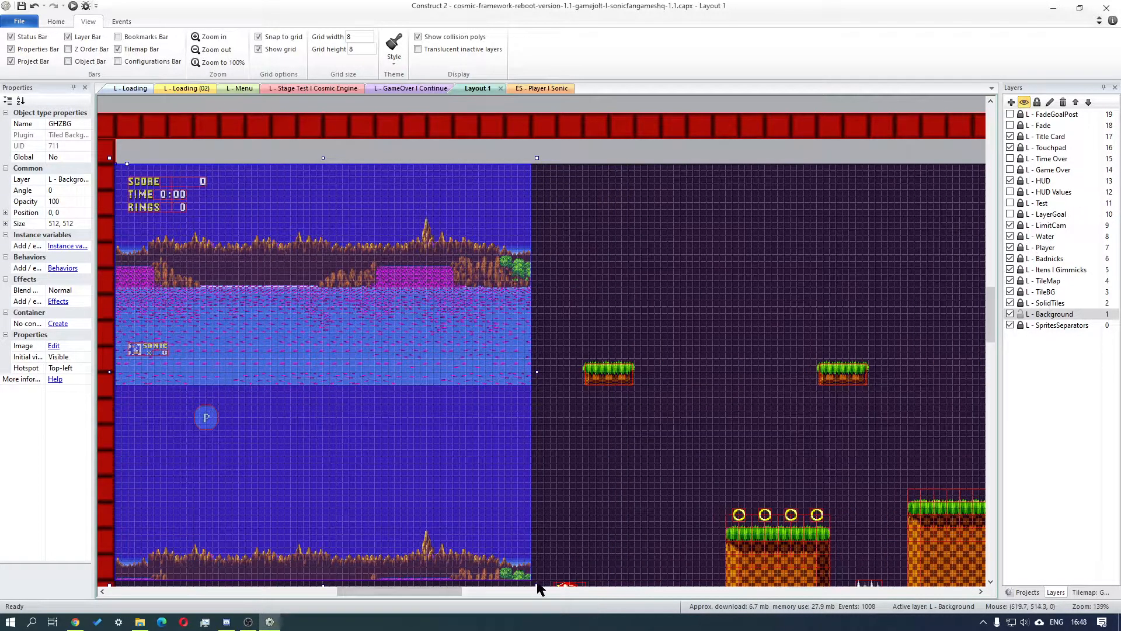
{"action": "left_click_drag", "start_coordinate": [538, 586], "coordinate": [783, 513]}
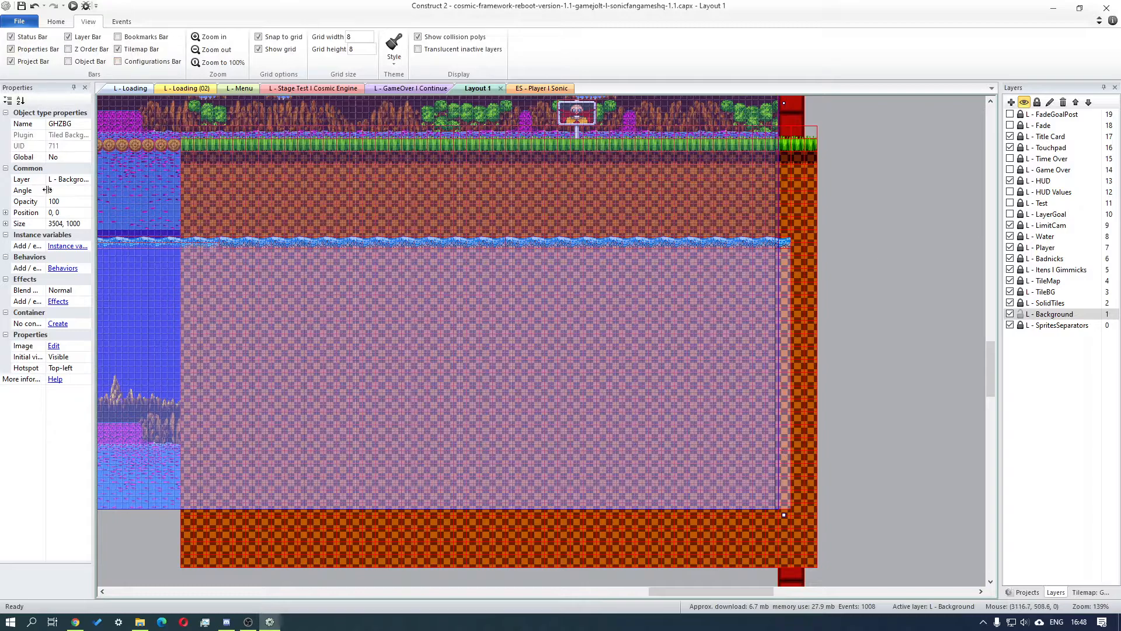
Set the parallax of the L - Background layer to 10
{"action": "left_click", "coordinate": [1033, 313]}
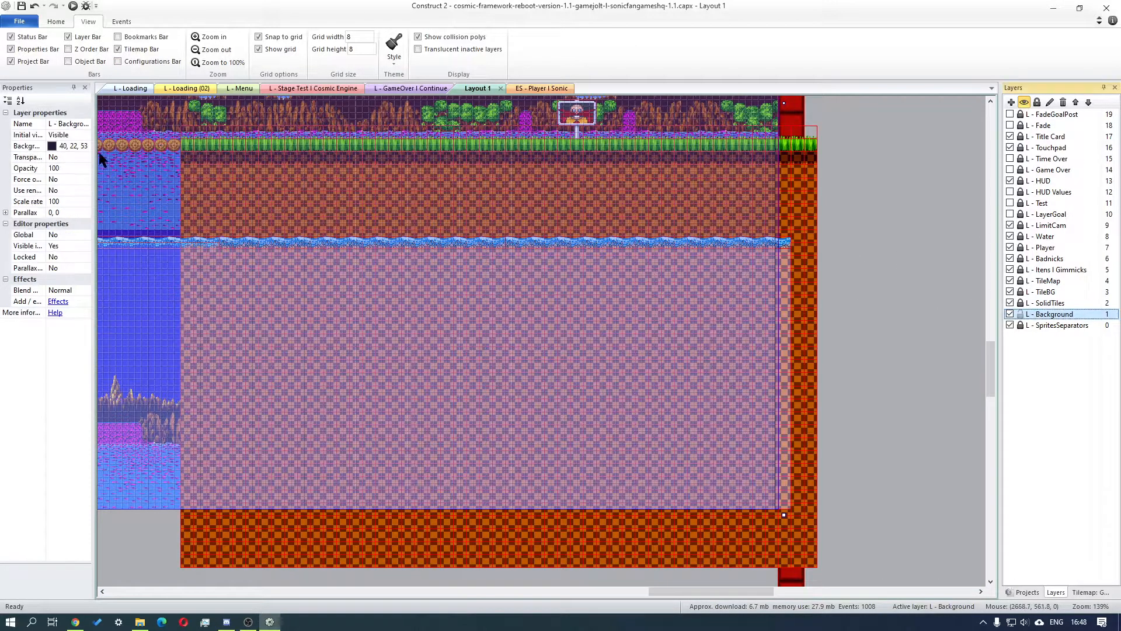
{"action": "left_click", "coordinate": [51, 213]}
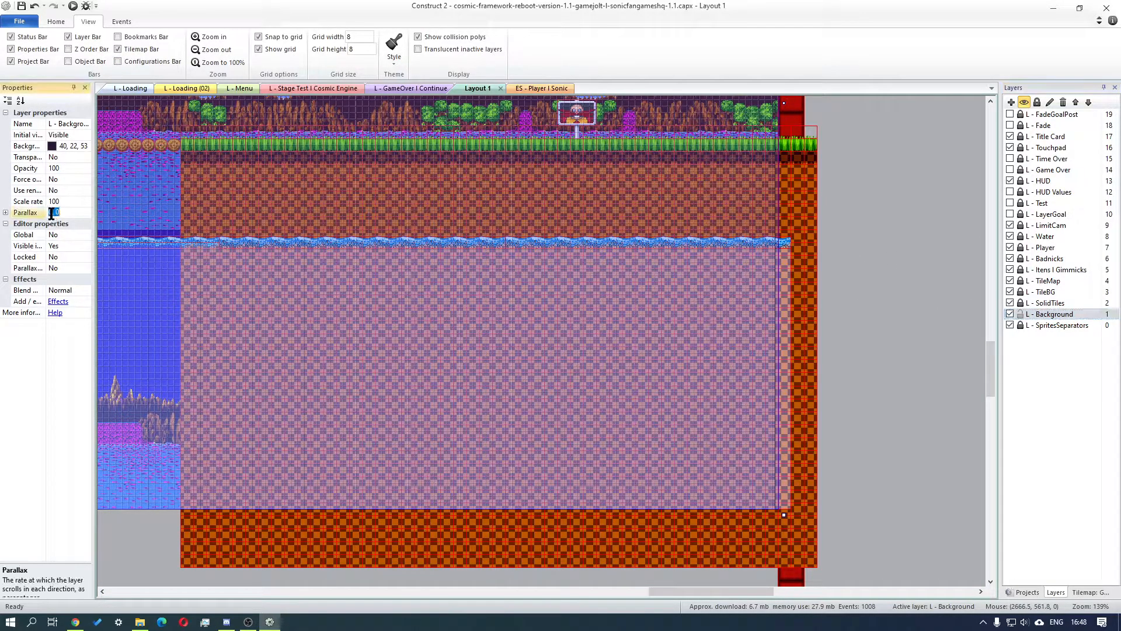
{"action": "key", "text": "BackSpace"}
{"action": "type", "text": "10"}
{"action": "left_click", "coordinate": [870, 197]}
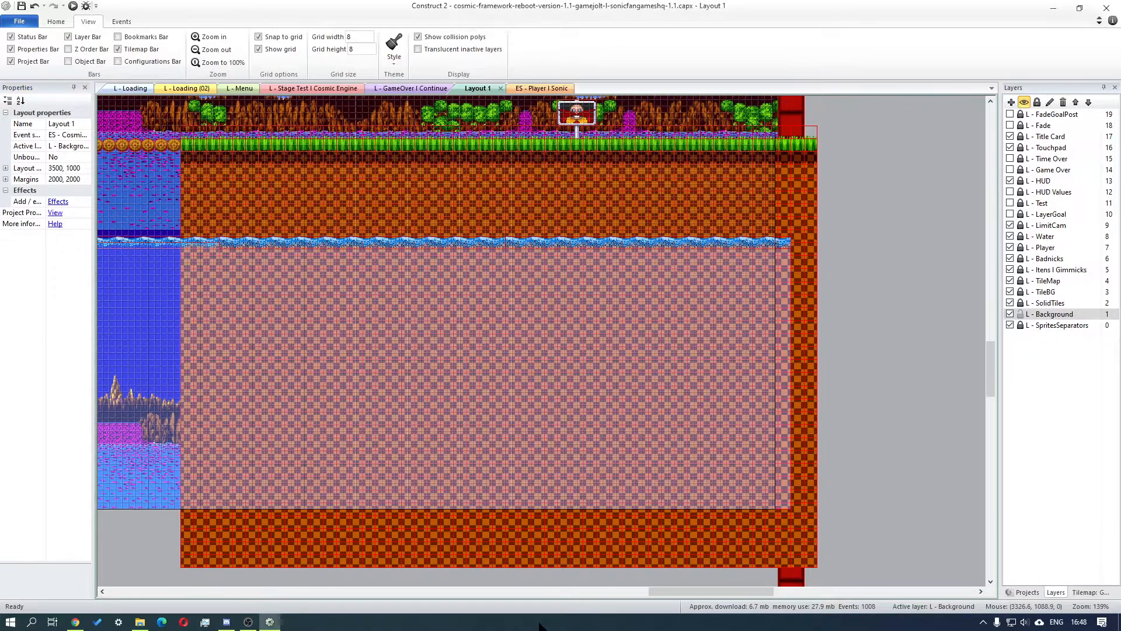
Save the project and run a maximized preview of Layout 1
{"action": "left_click_drag", "start_coordinate": [664, 593], "coordinate": [338, 591]}
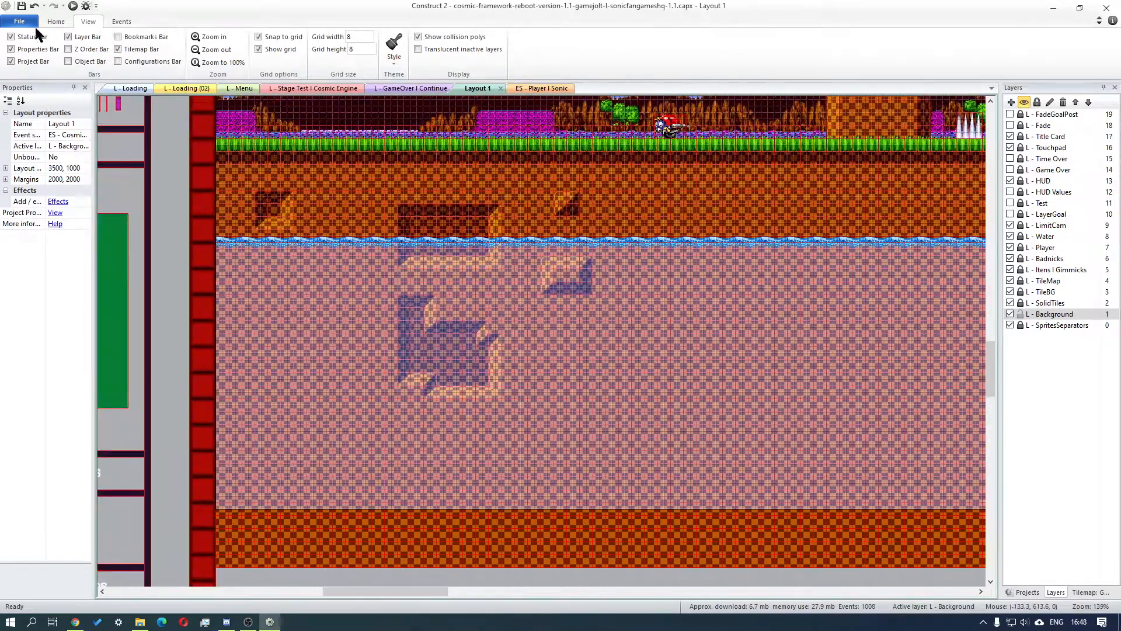
{"action": "left_click", "coordinate": [20, 7]}
{"action": "left_click", "coordinate": [71, 7]}
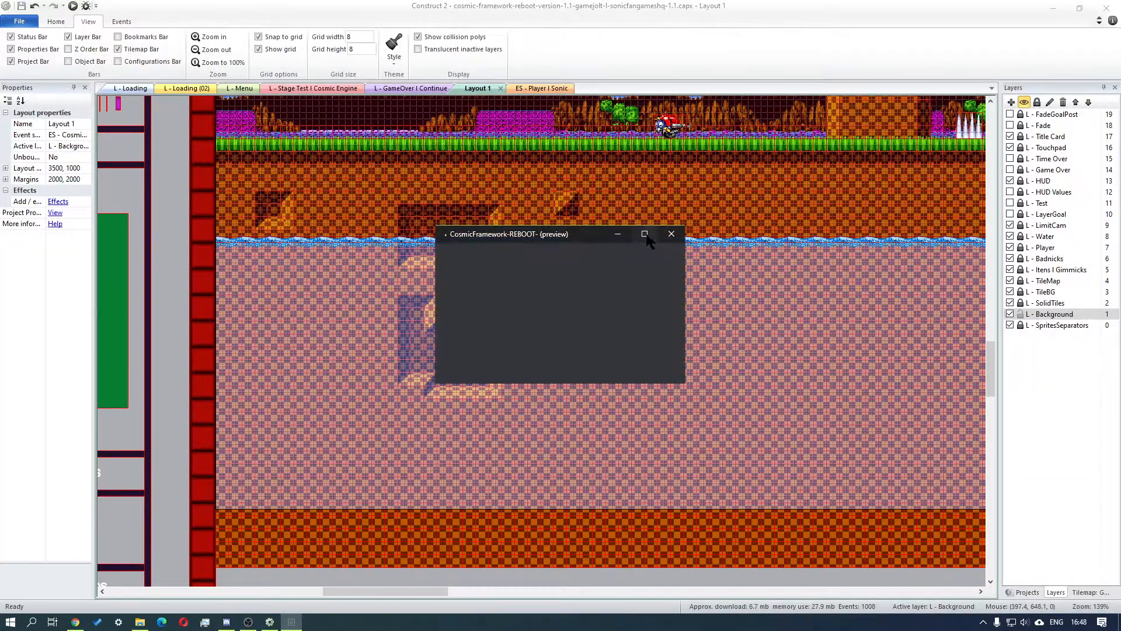
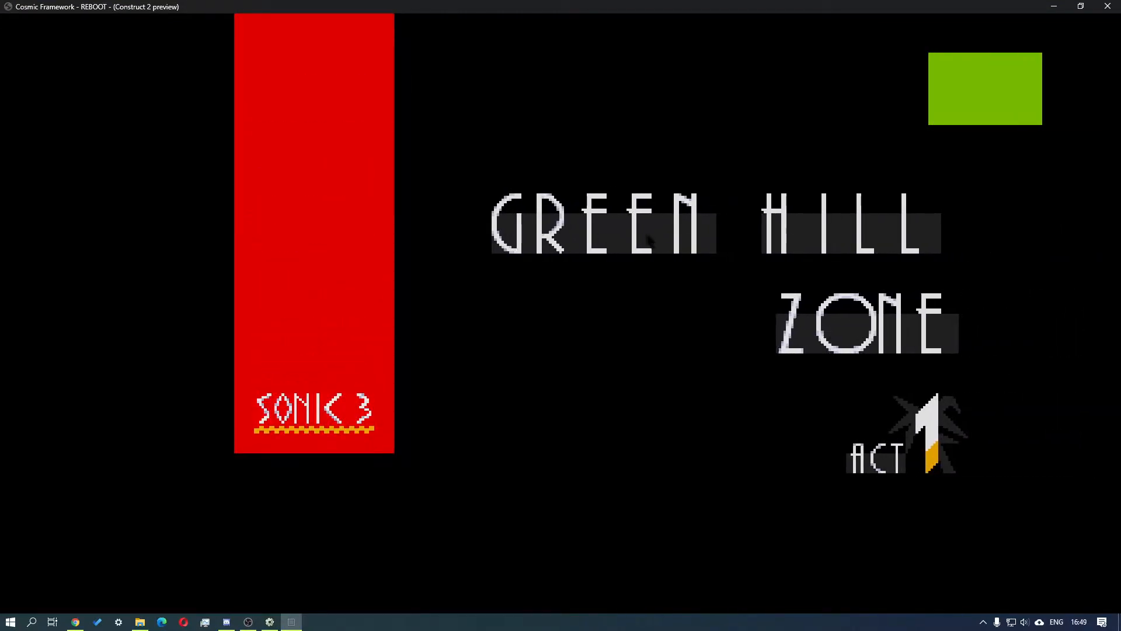
Playtest the opening ground, running and jumping Sonic toward the loop and back to the spikes to watch the background scroll
{"action": "key", "text": "Right"}
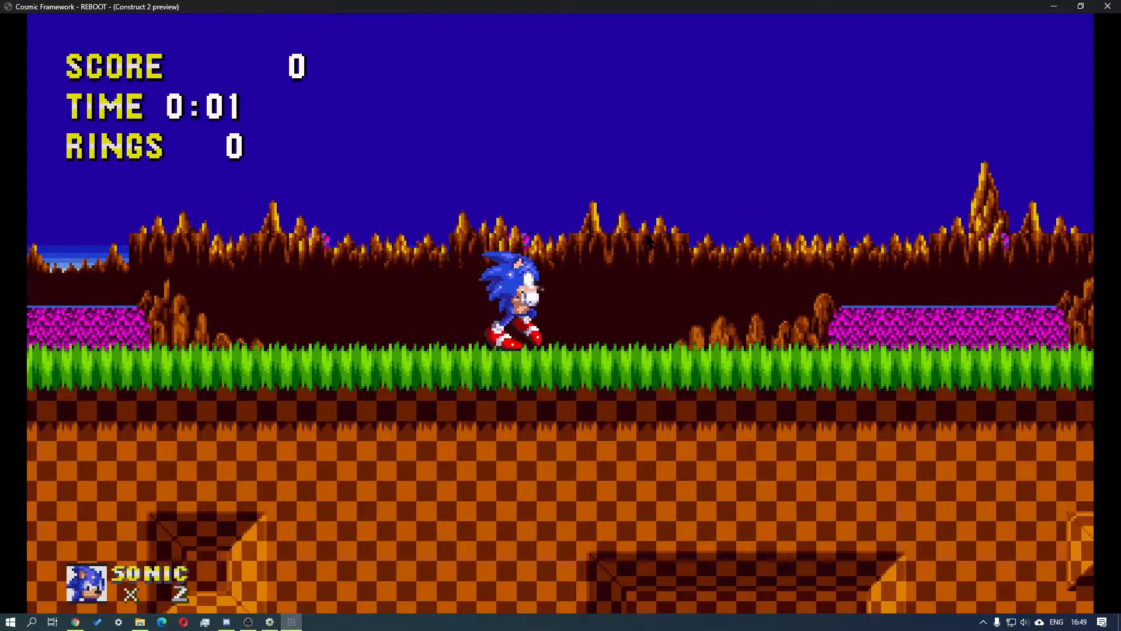
{"action": "key", "text": "space"}
{"action": "key", "text": "Right"}
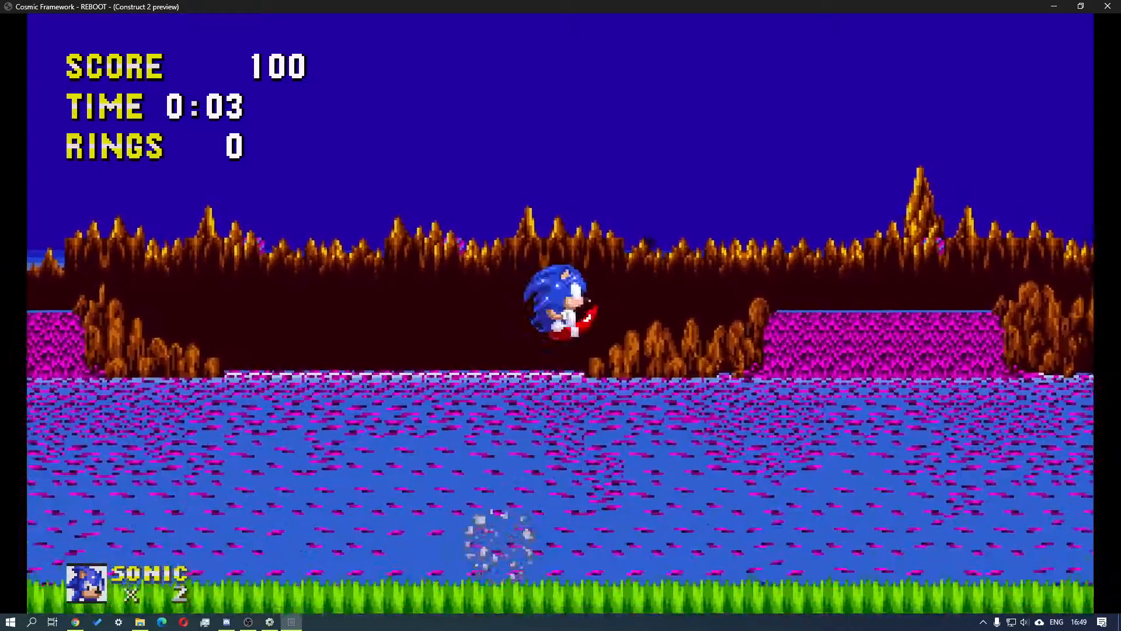
{"action": "key", "text": "space"}
{"action": "key", "text": "Left"}
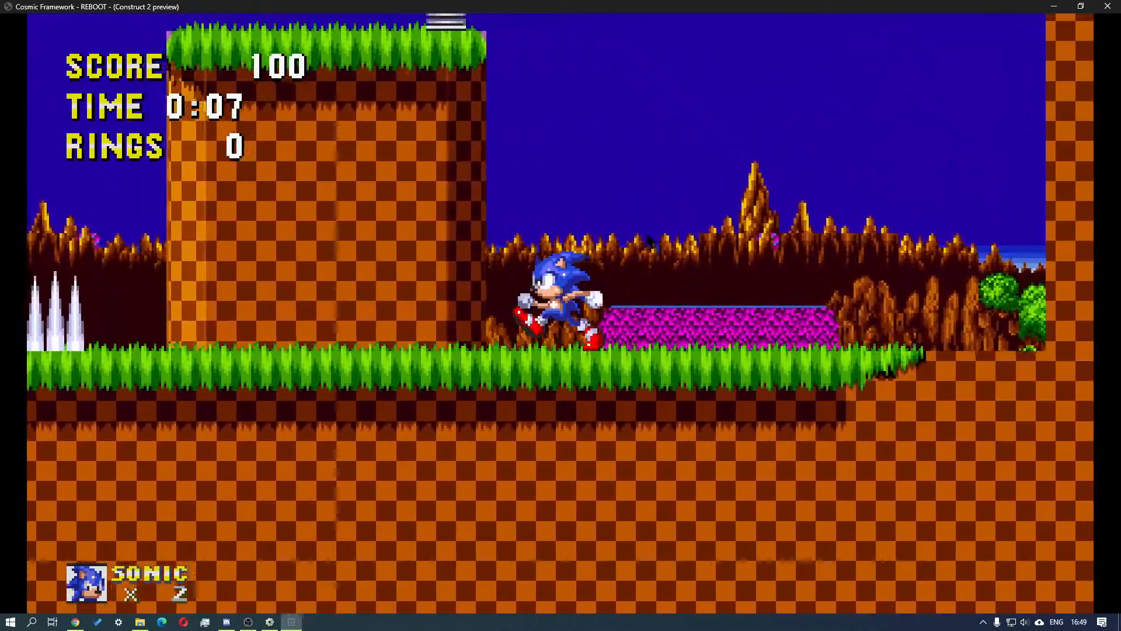
{"action": "key", "text": "Left"}
{"action": "key", "text": "Left"}
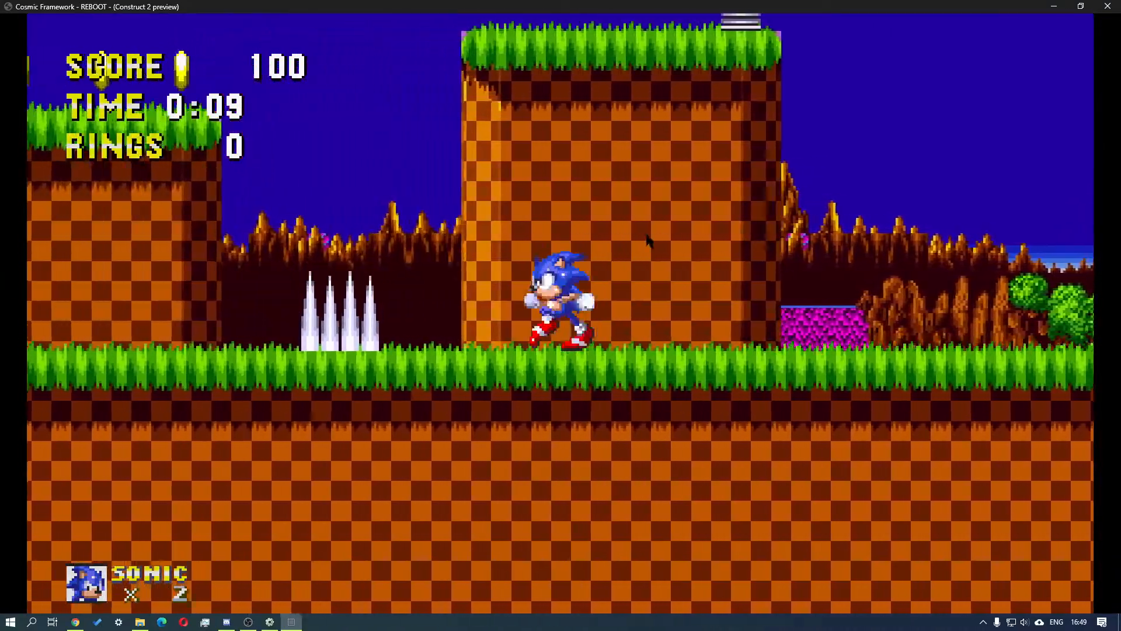
Jump Sonic onto the raised ring and spring blocks, walking back and forth to check the parallax, and continue to the loop
{"action": "key", "text": "Right"}
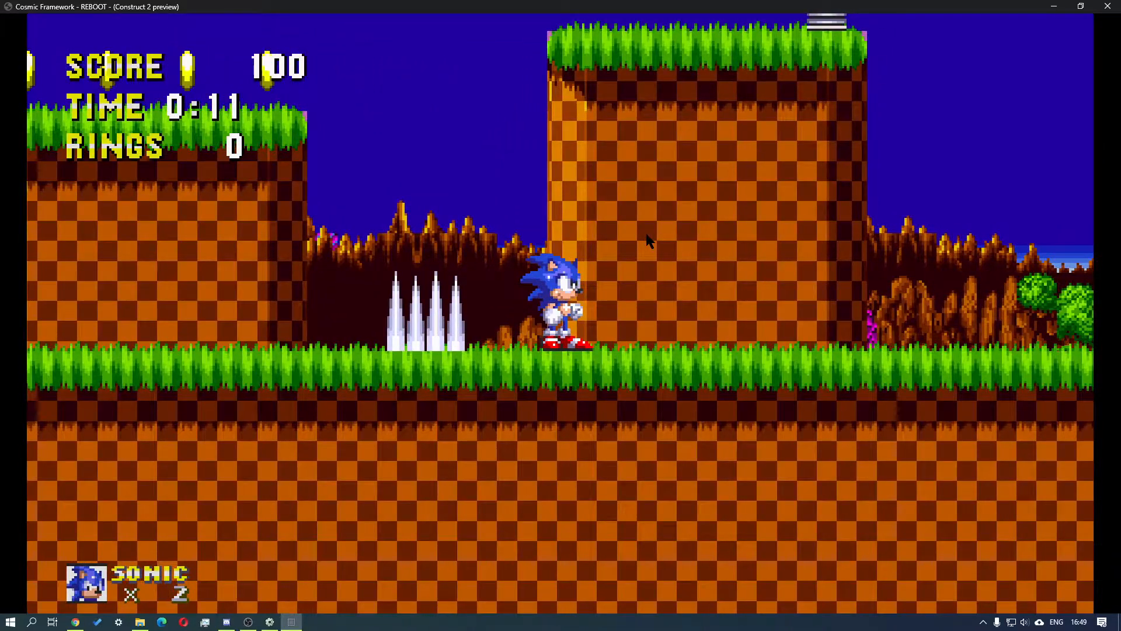
{"action": "key", "text": "space"}
{"action": "key", "text": "Right"}
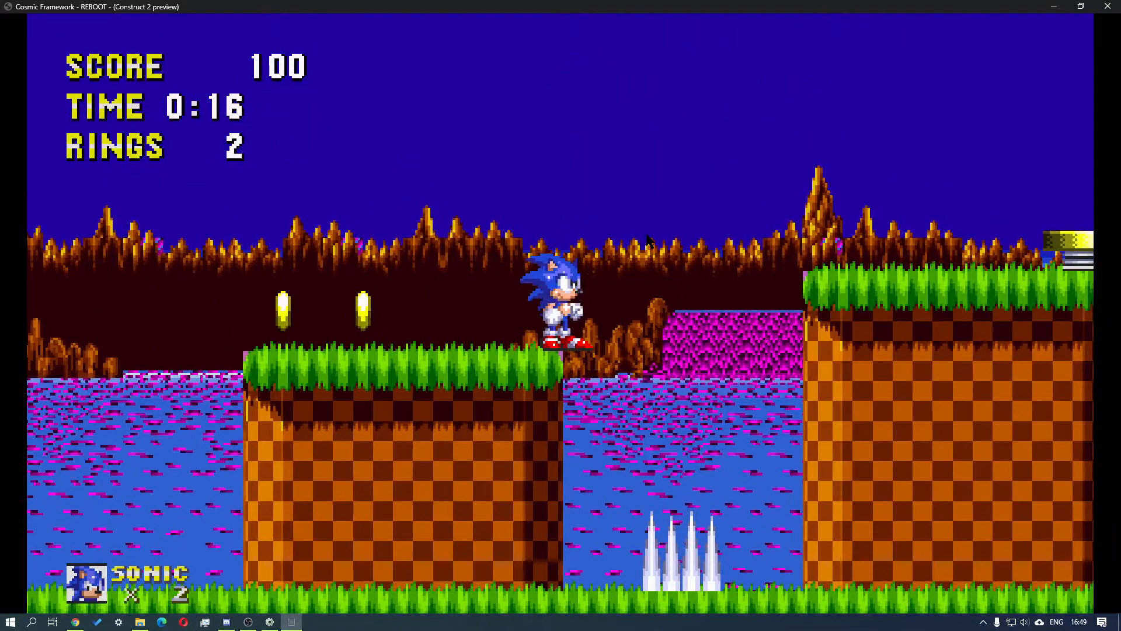
{"action": "key", "text": "Left"}
{"action": "key", "text": "Right"}
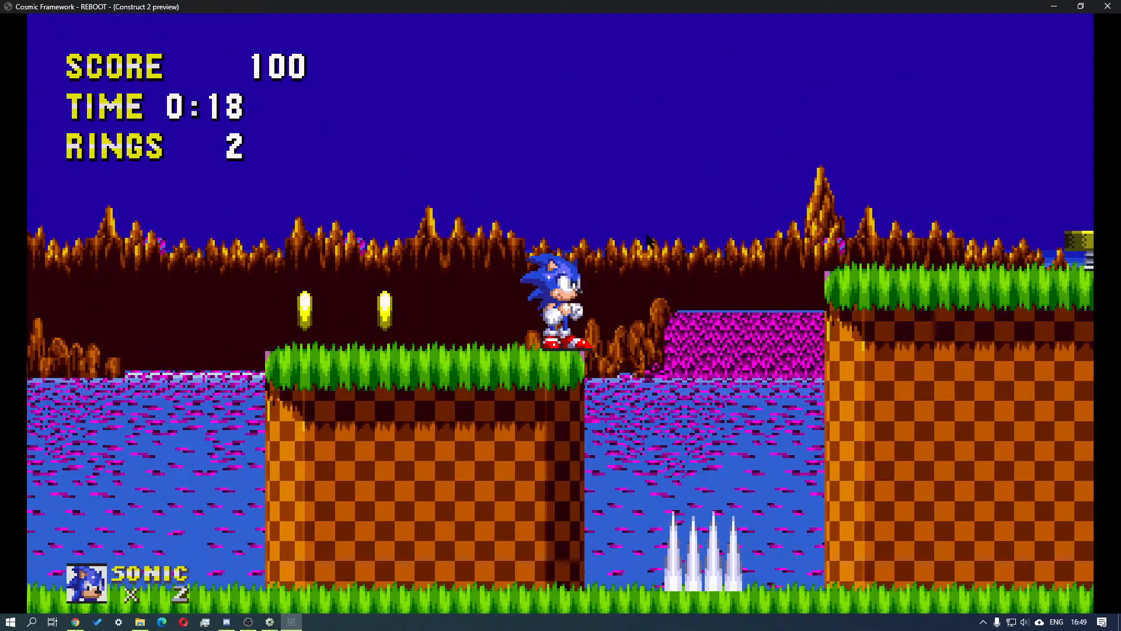
{"action": "key", "text": "Left"}
{"action": "key", "text": "Right"}
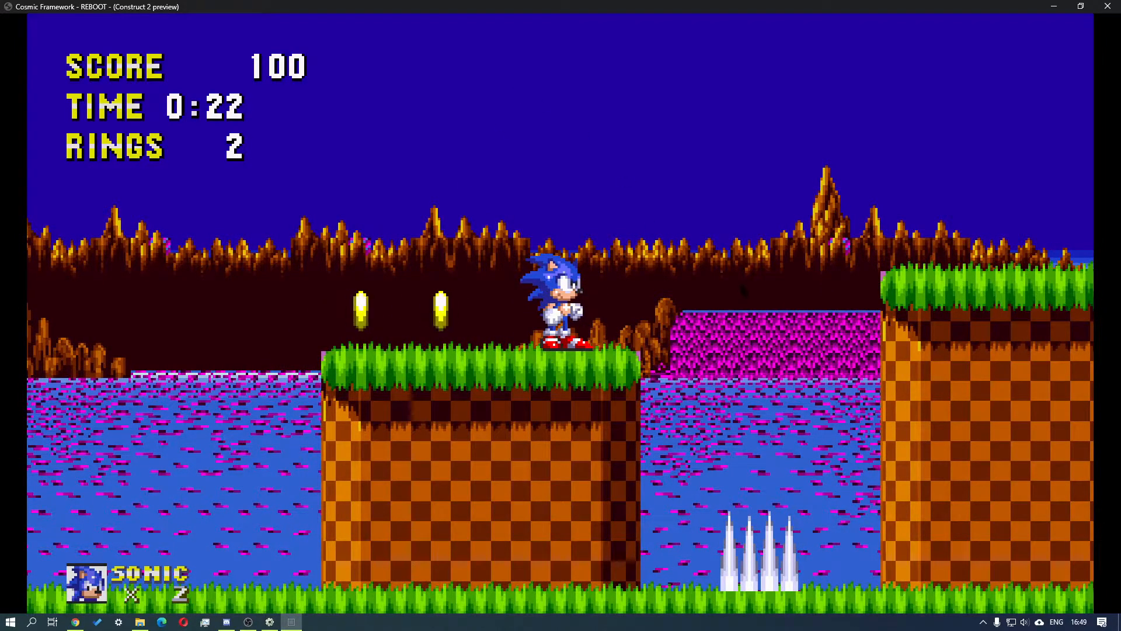
{"action": "key", "text": "space"}
{"action": "key", "text": "Right"}
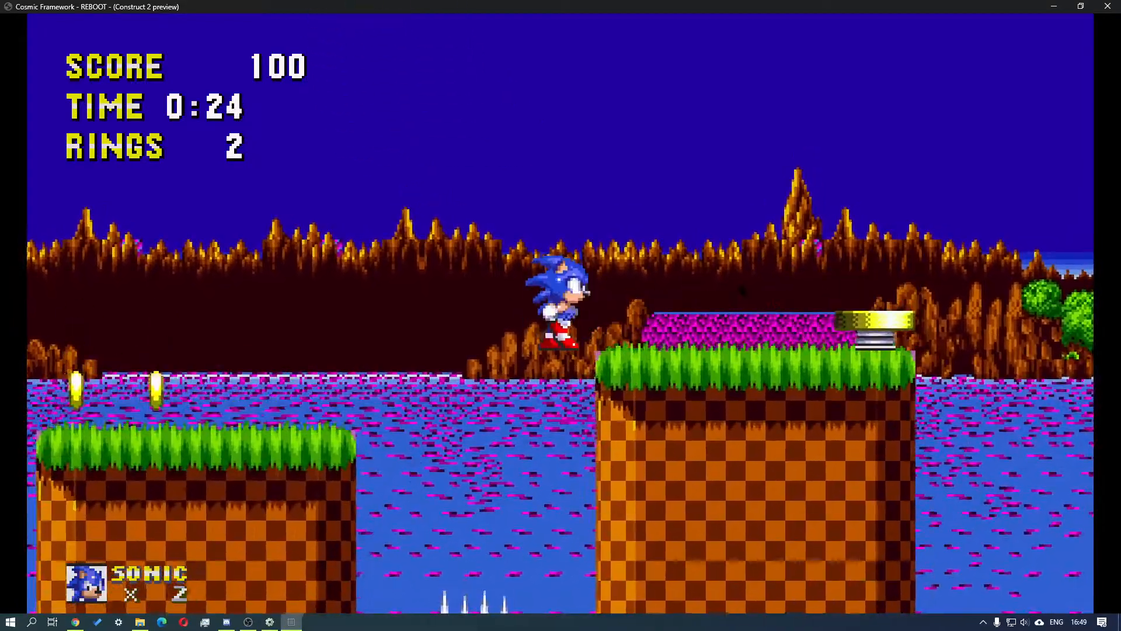
{"action": "key", "text": "Right"}
{"action": "key", "text": "space"}
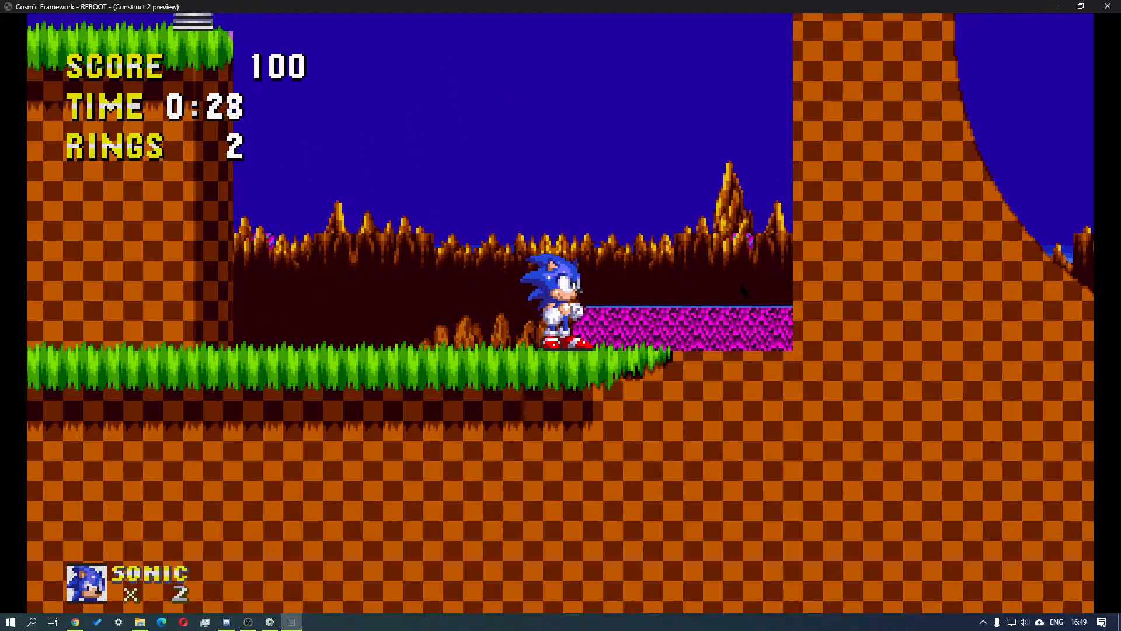
Spin dash Sonic through the loop to check how the background looks behind it
{"action": "key", "text": "Up"}
{"action": "key", "text": "Right"}
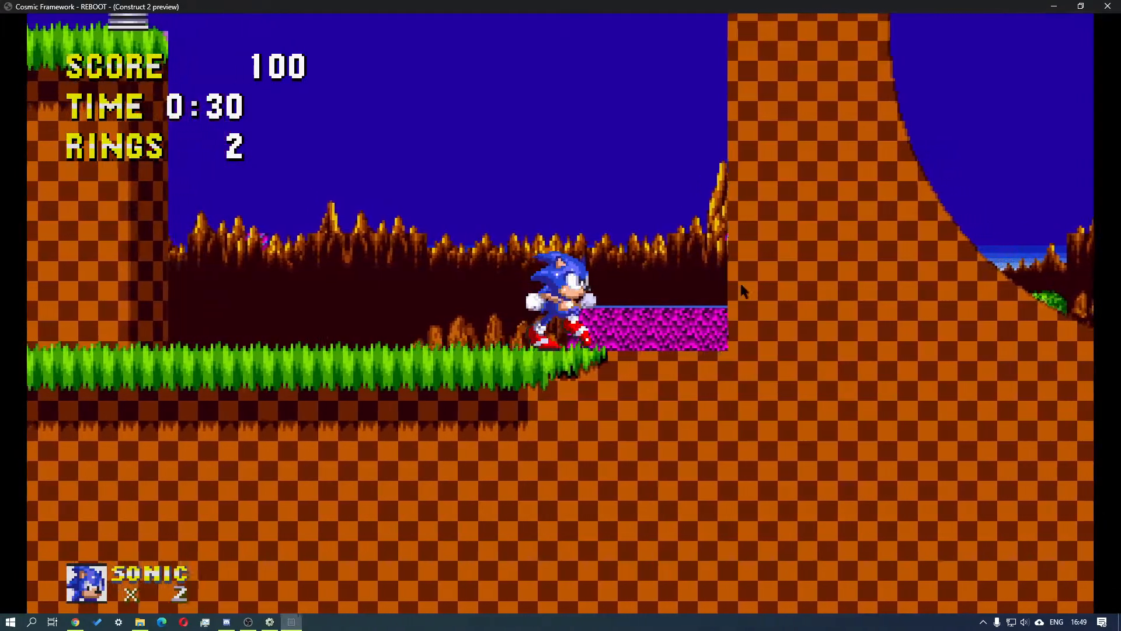
{"action": "key", "text": "Left"}
{"action": "key", "text": "Right"}
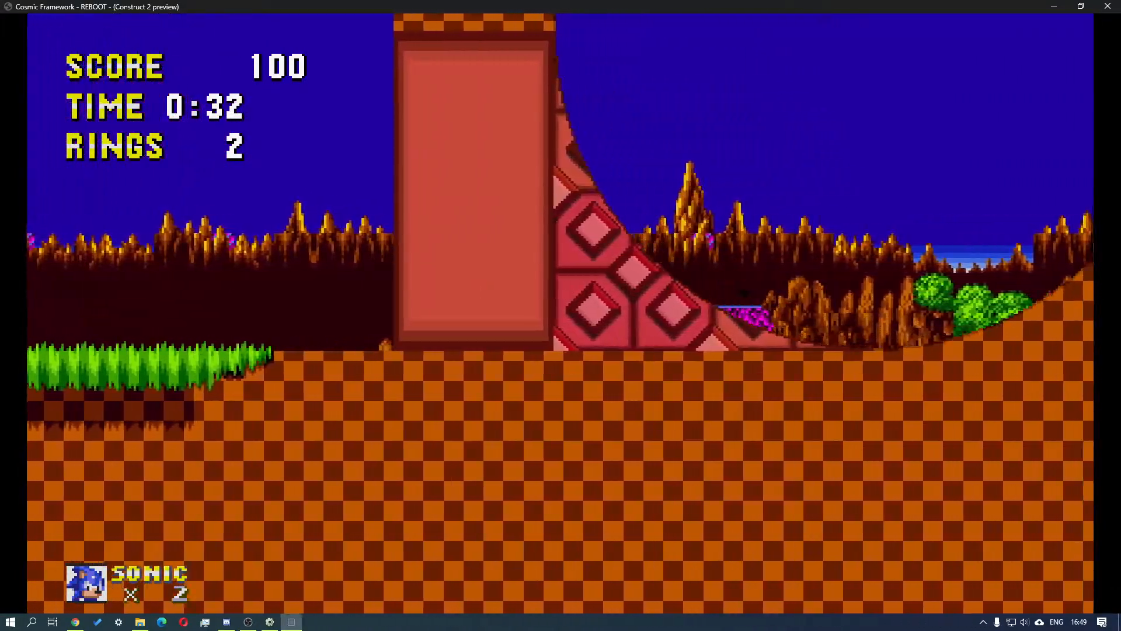
{"action": "key", "text": "Down"}
{"action": "key", "text": "space"}
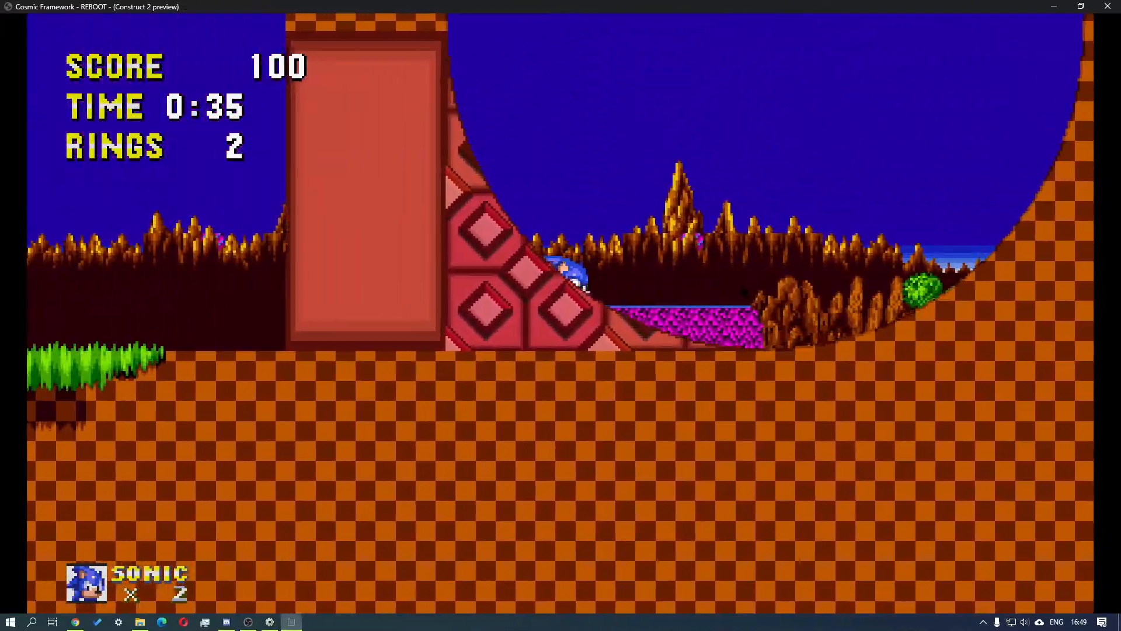
{"action": "key", "text": "Down"}
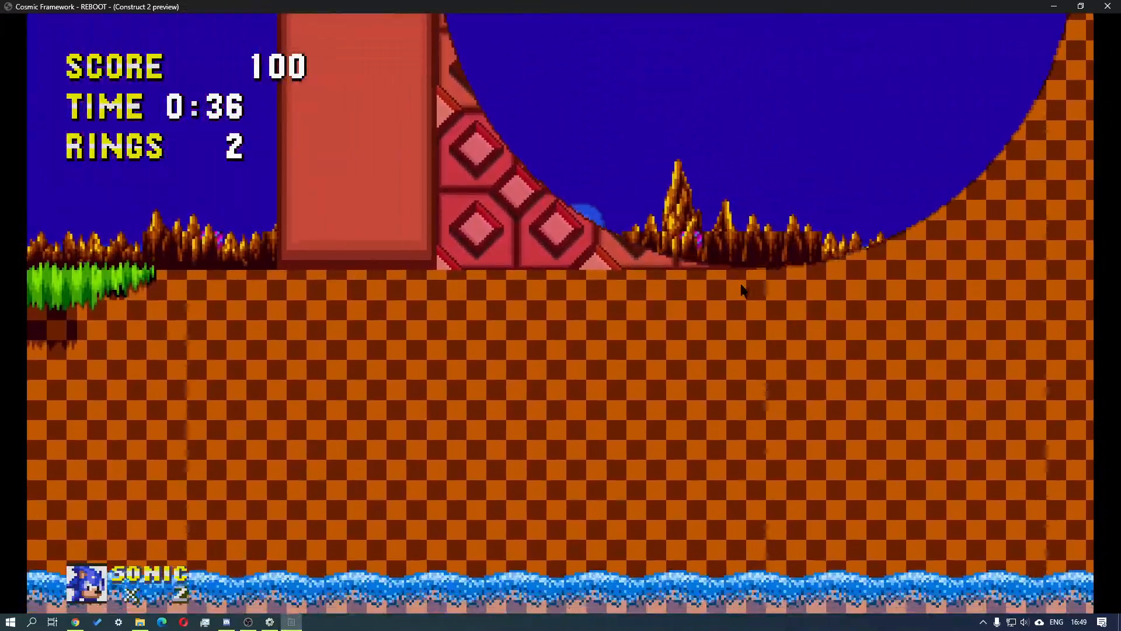
{"action": "key", "text": "space"}
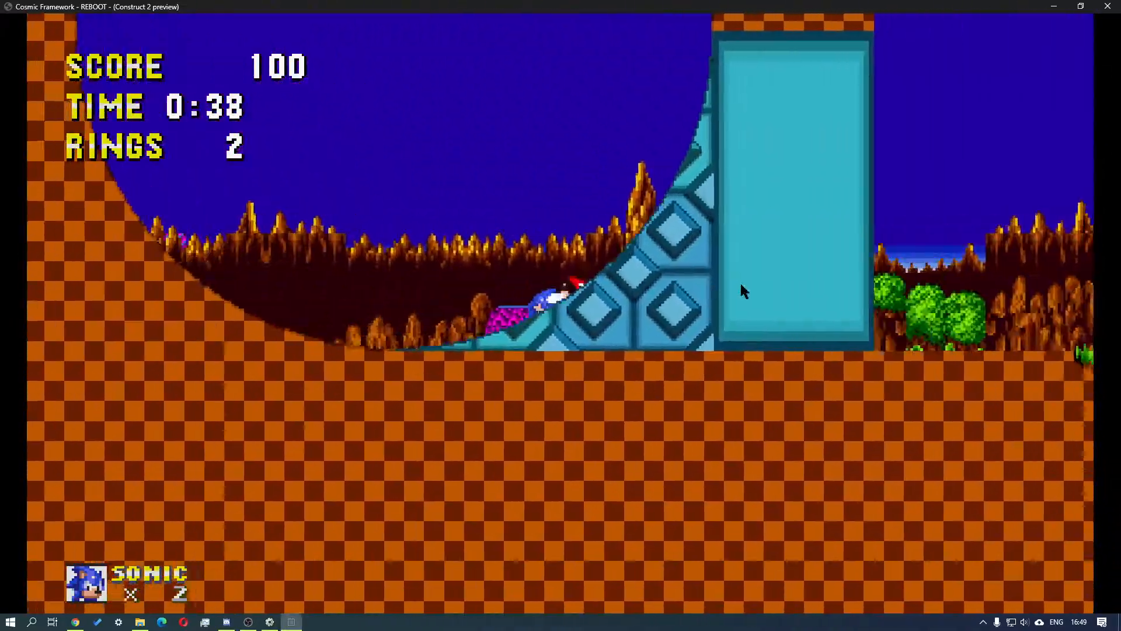
Move and jump Sonic around the water area to check the background there, and close the preview
{"action": "key", "text": "Left"}
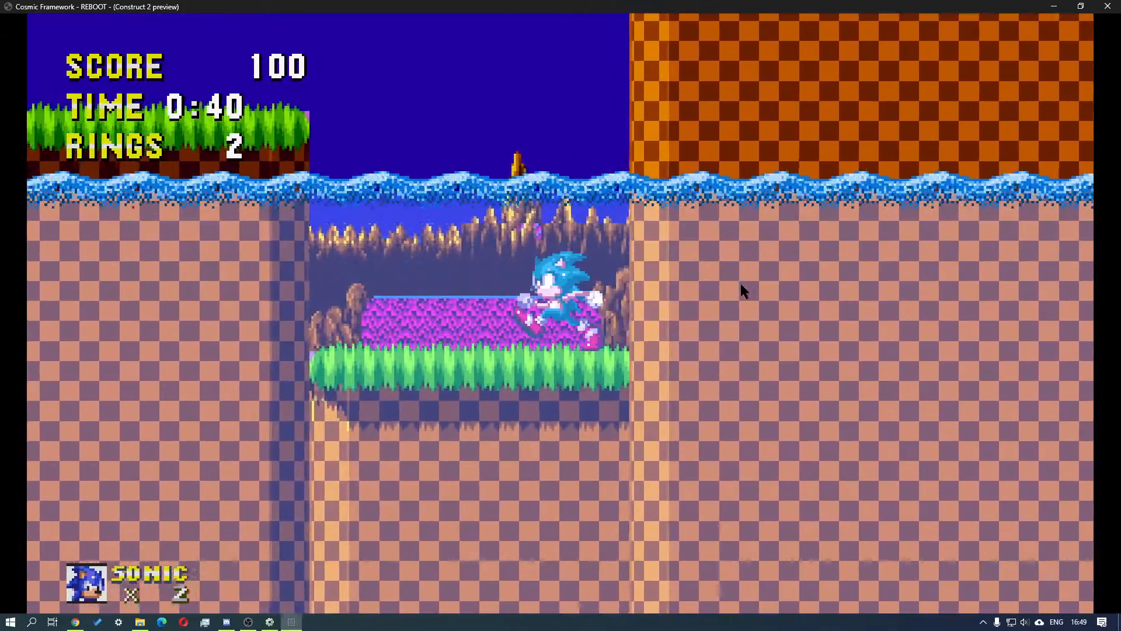
{"action": "key", "text": "space"}
{"action": "key", "text": "Right"}
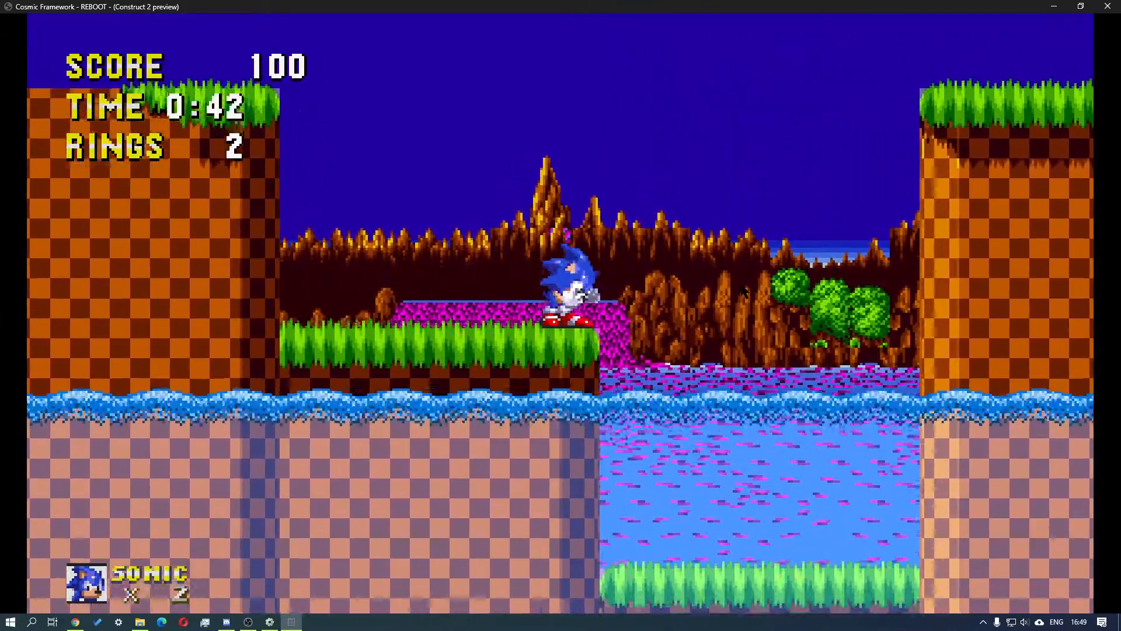
{"action": "key", "text": "Right"}
{"action": "key", "text": "space"}
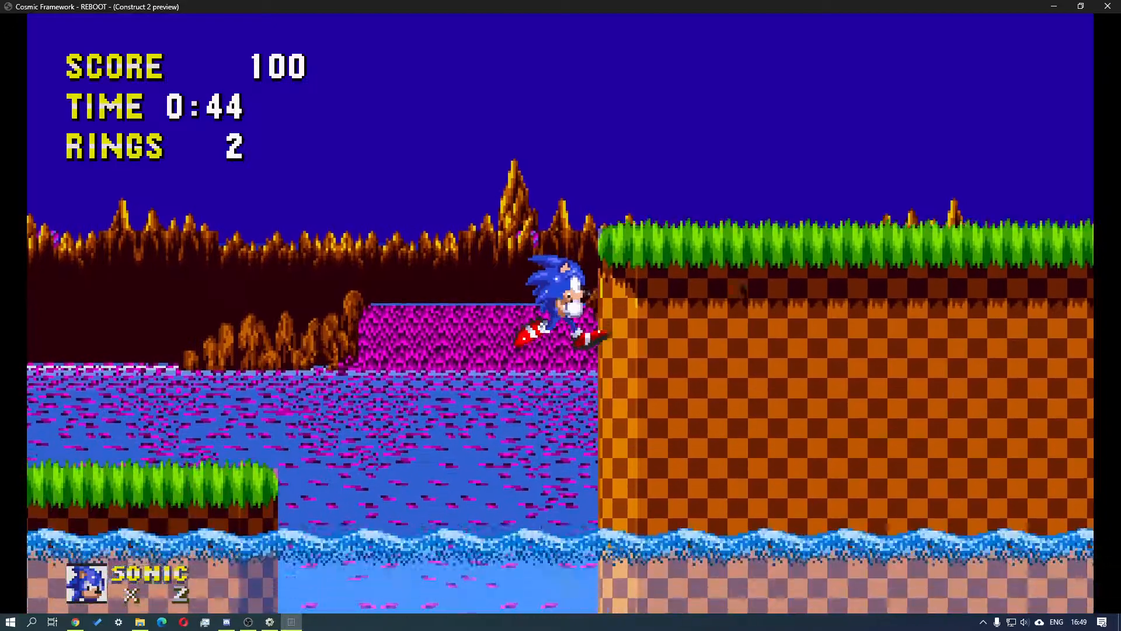
{"action": "key", "text": "Left"}
{"action": "key", "text": "space"}
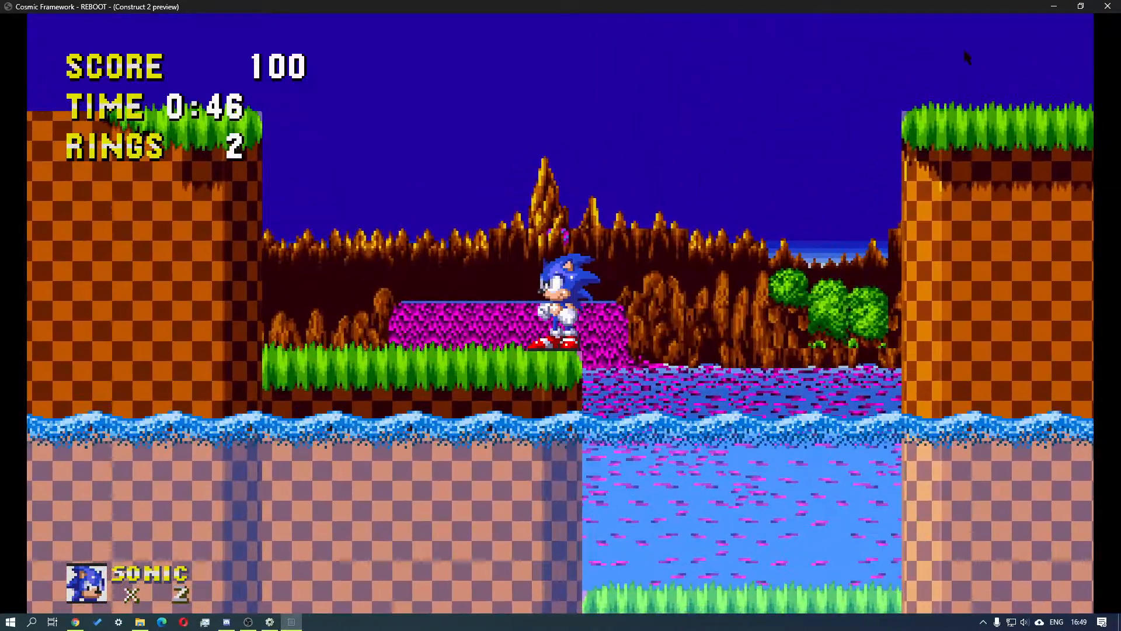
{"action": "left_click", "coordinate": [1108, 7]}
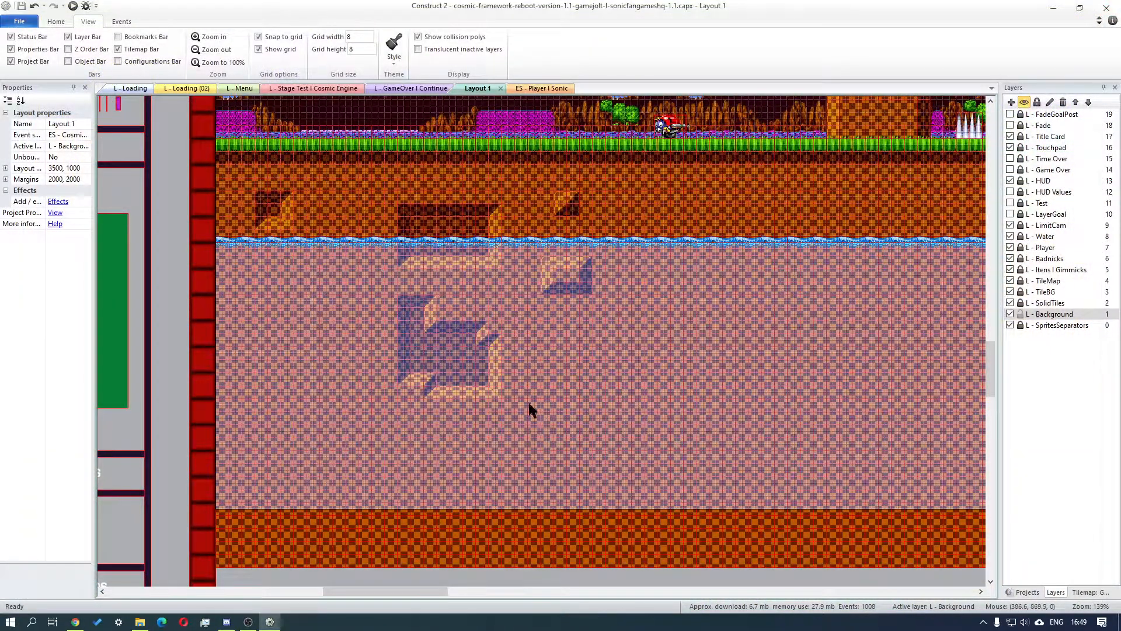